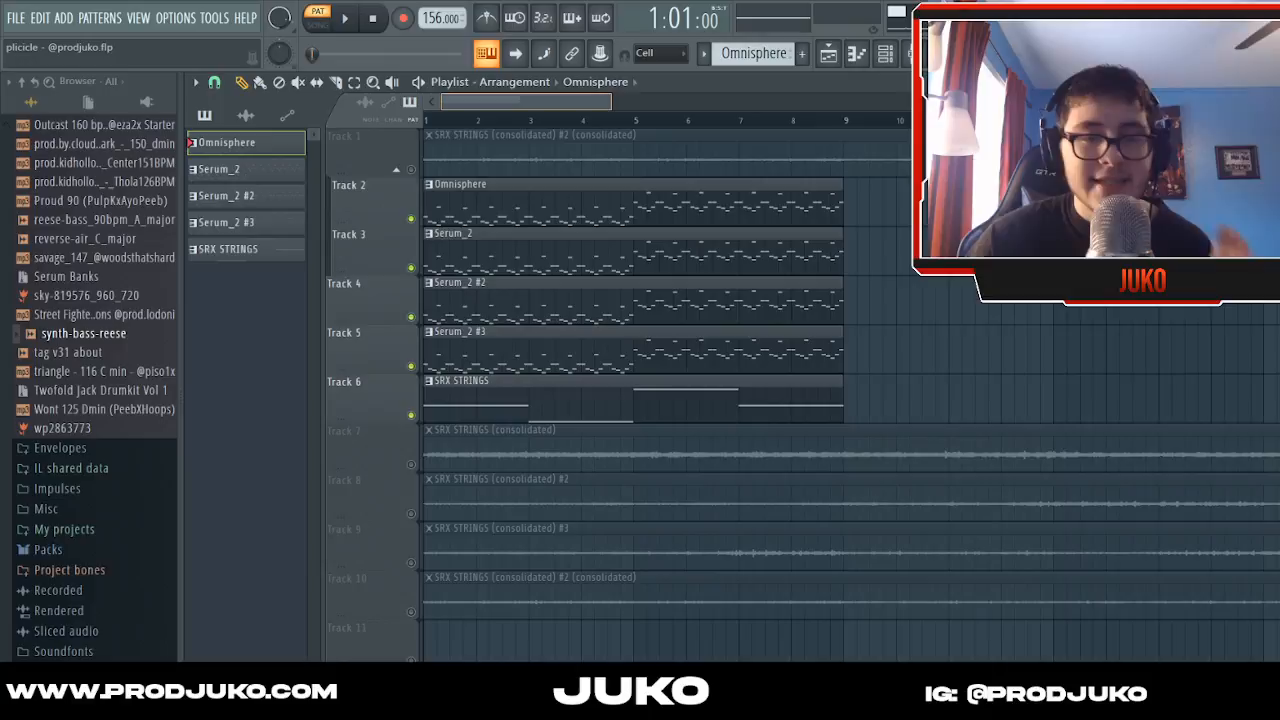
- Open the Omnisphere channel's notes in the piano roll from the channel rack
{"action": "left_click_drag", "start_coordinate": [611, 102], "coordinate": [569, 102]}
{"action": "left_click", "coordinate": [882, 66]}
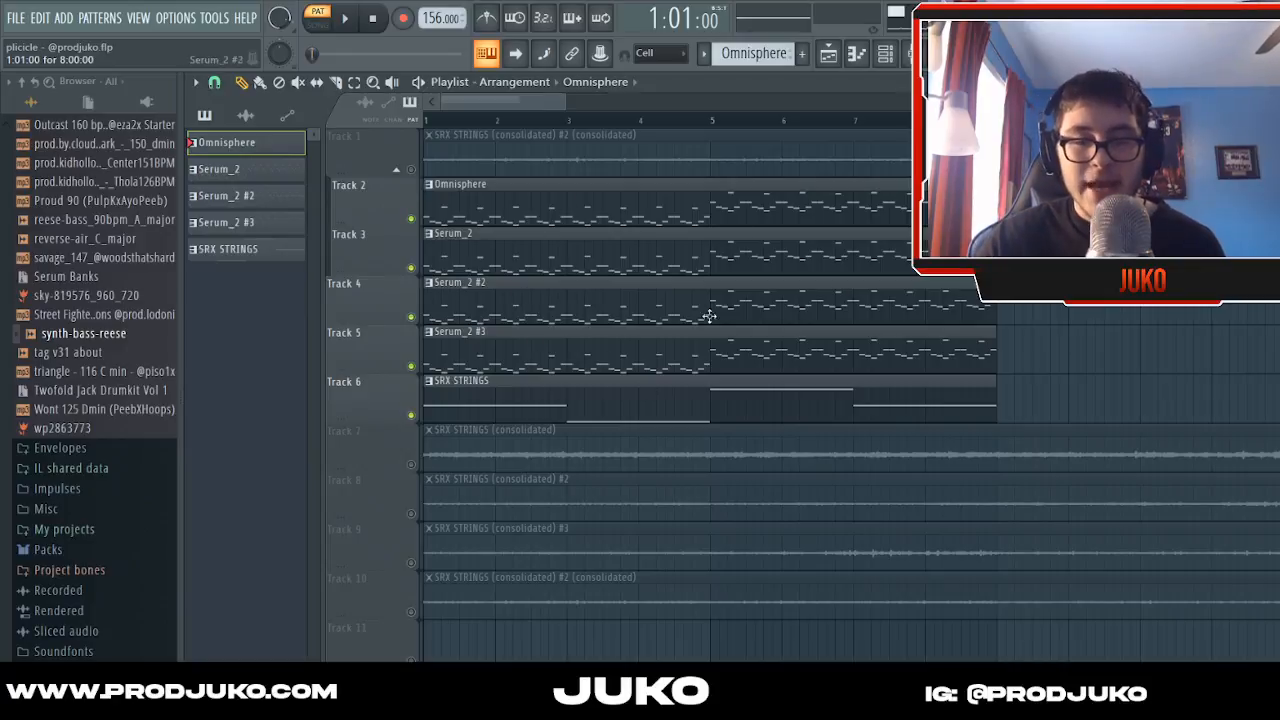
{"action": "left_click_drag", "start_coordinate": [566, 102], "coordinate": [607, 102]}
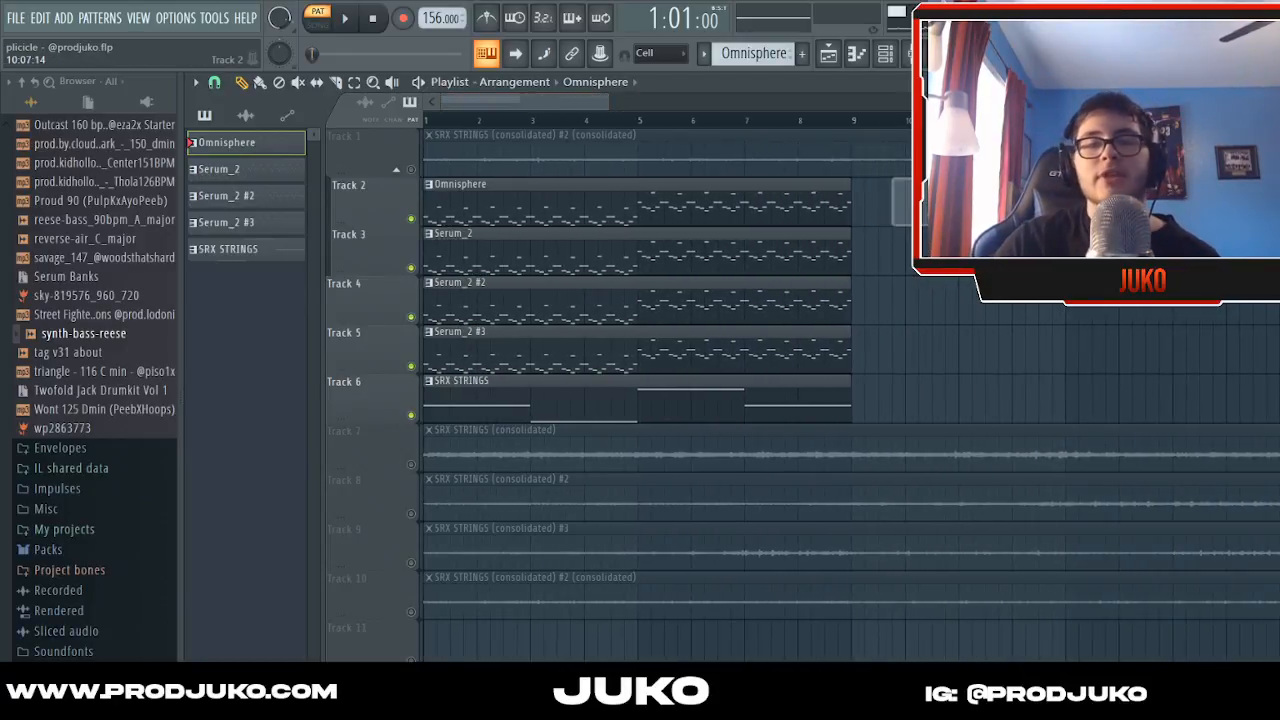
{"action": "scroll", "coordinate": [538, 121], "scroll_direction": "up", "scroll_amount": 3}
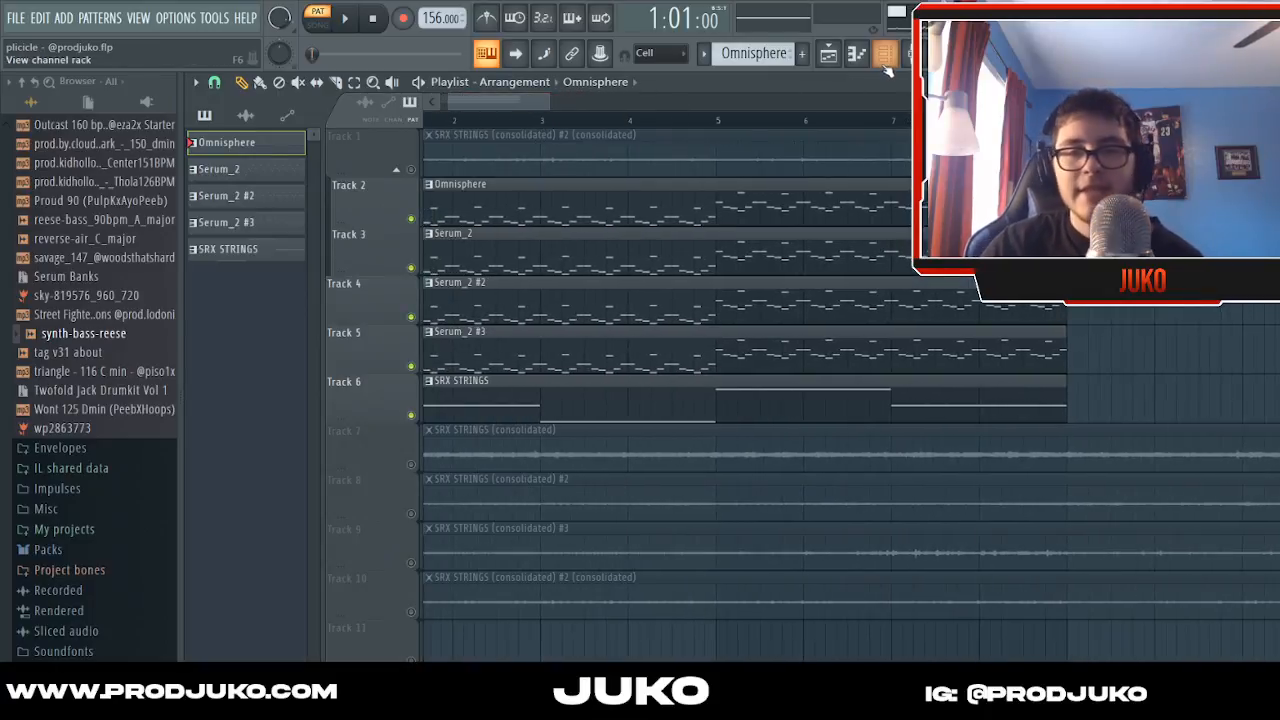
{"action": "left_click", "coordinate": [885, 53]}
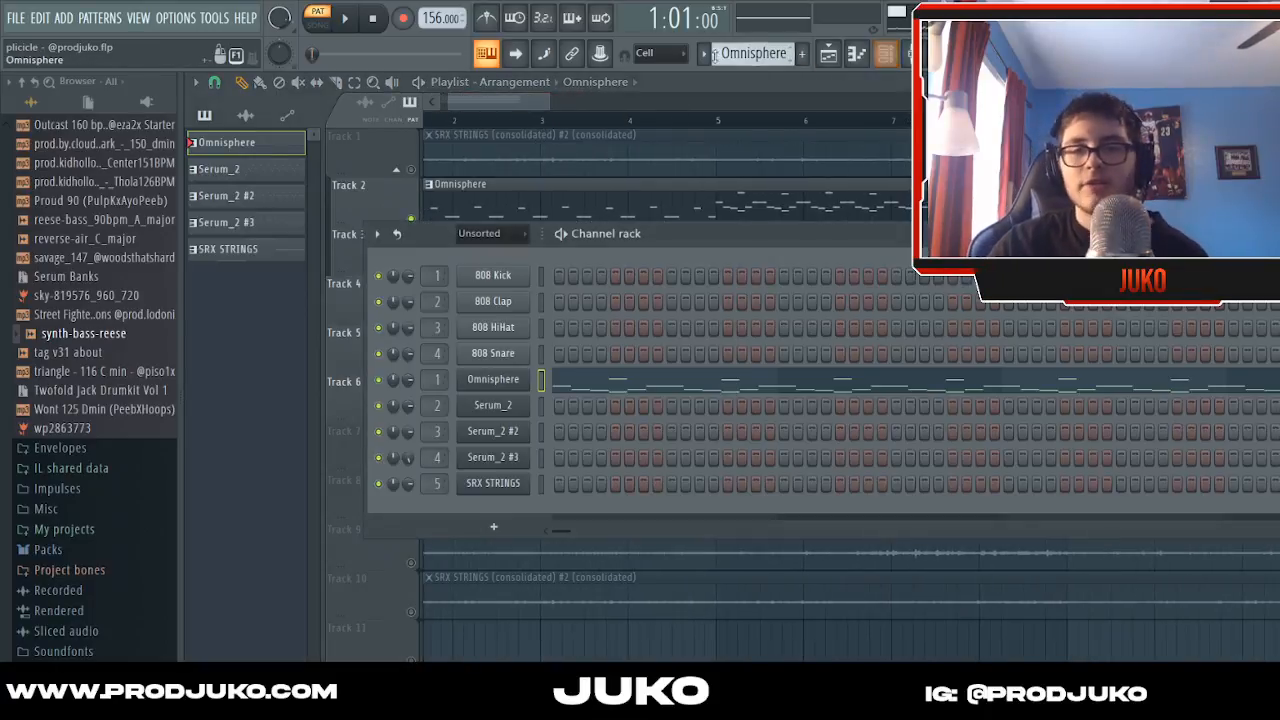
{"action": "left_click", "coordinate": [749, 380]}
- Examine the Omnisphere melody across bars 1 to 8, comparing the first four bars with the higher second half
{"action": "scroll", "coordinate": [648, 104], "scroll_direction": "up", "scroll_amount": 4}
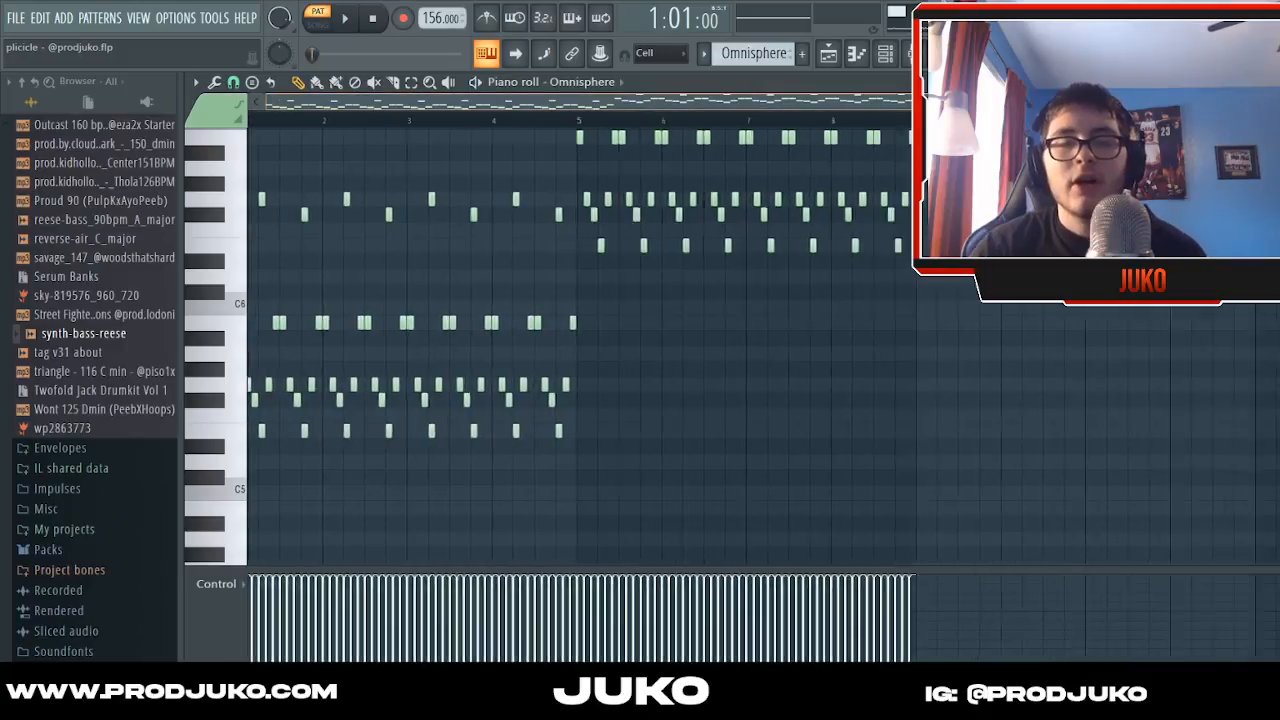
{"action": "scroll", "coordinate": [648, 104], "scroll_direction": "down", "scroll_amount": 1}
{"action": "scroll", "coordinate": [725, 260], "scroll_direction": "up", "scroll_amount": 3}
{"action": "scroll", "coordinate": [648, 104], "scroll_direction": "up", "scroll_amount": 1}
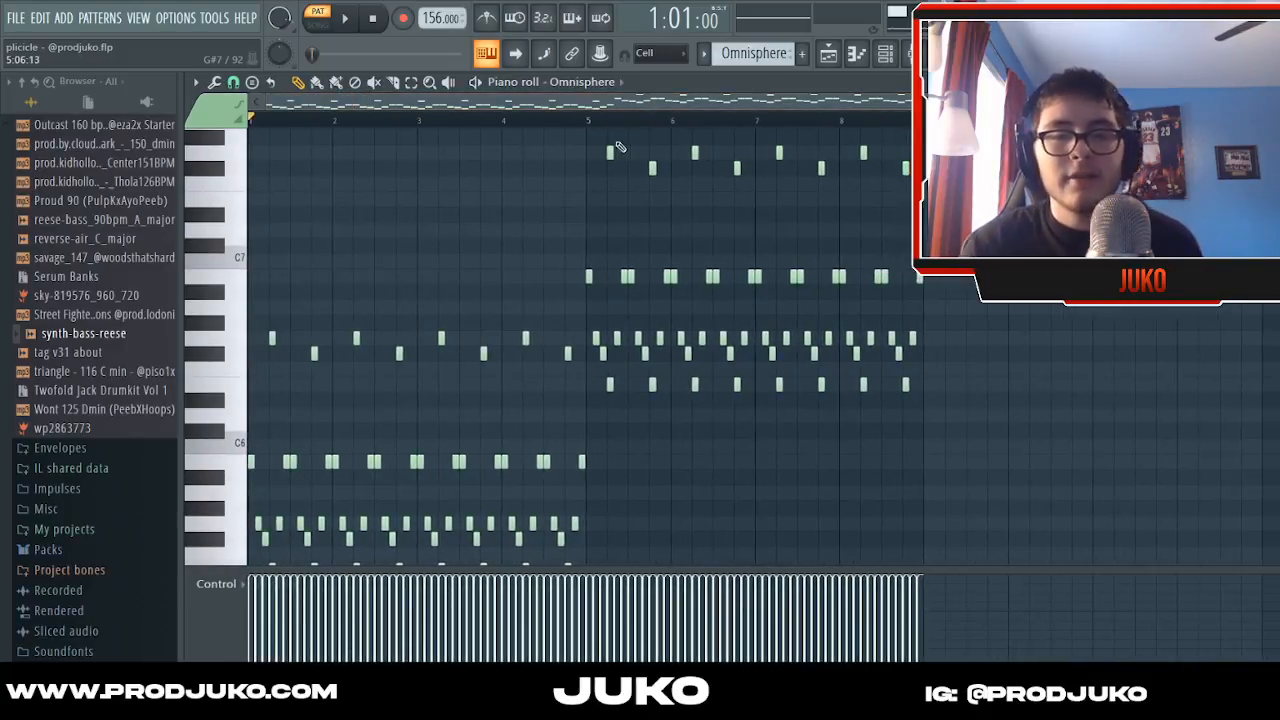
{"action": "scroll", "coordinate": [581, 163], "scroll_direction": "up", "scroll_amount": 2}
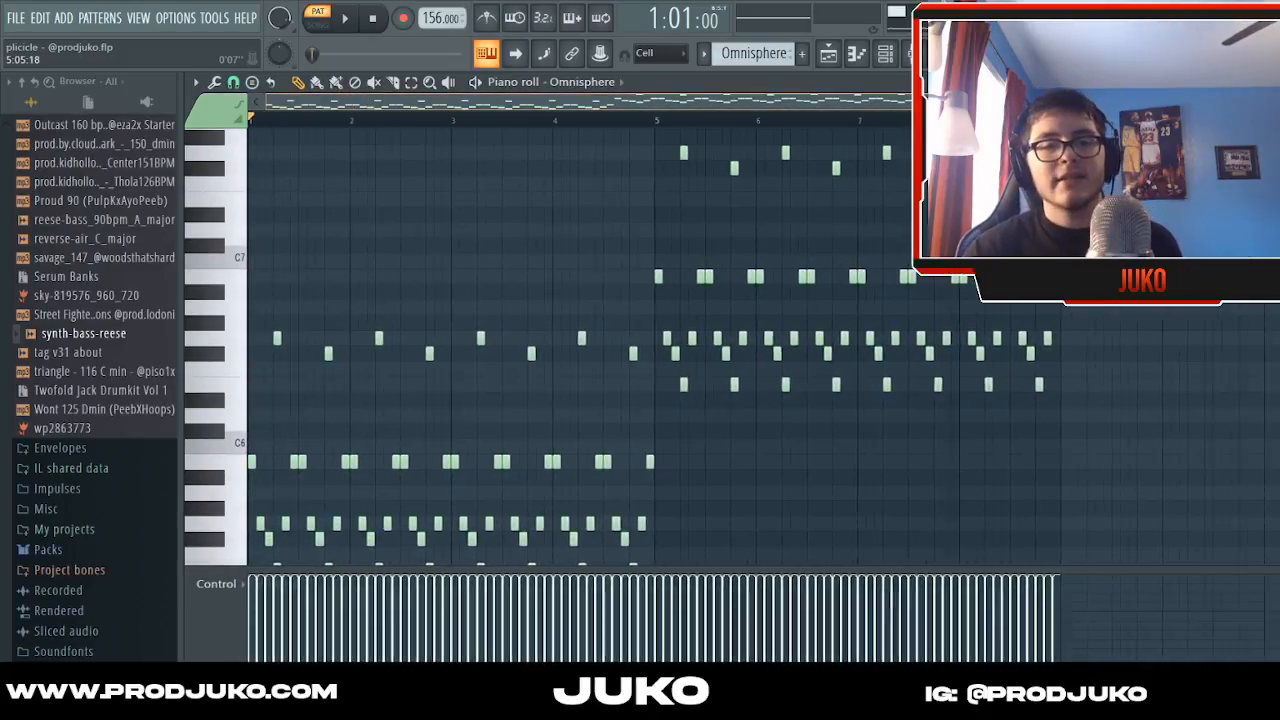
{"action": "scroll", "coordinate": [563, 186], "scroll_direction": "down", "scroll_amount": 1}
{"action": "scroll", "coordinate": [540, 195], "scroll_direction": "down", "scroll_amount": 2}
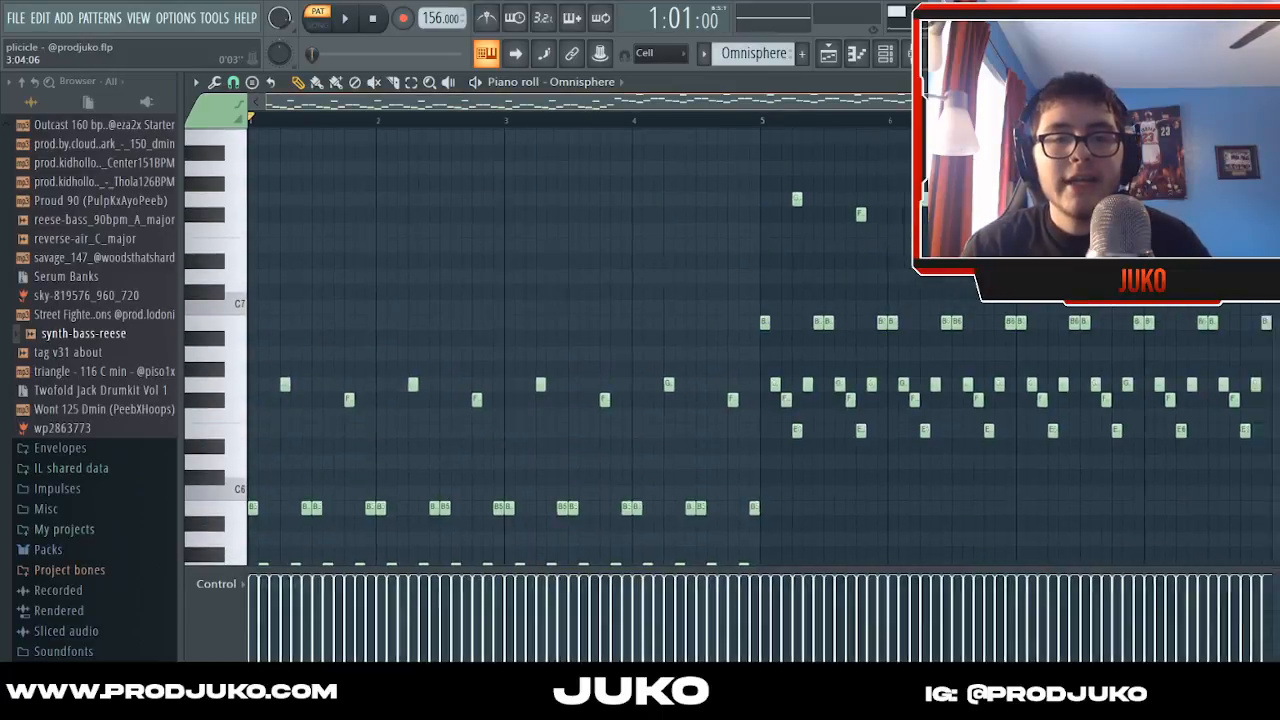
{"action": "scroll", "coordinate": [503, 200], "scroll_direction": "down", "scroll_amount": 1}
{"action": "scroll", "coordinate": [503, 200], "scroll_direction": "up", "scroll_amount": 3}
{"action": "scroll", "coordinate": [500, 202], "scroll_direction": "up", "scroll_amount": 2}
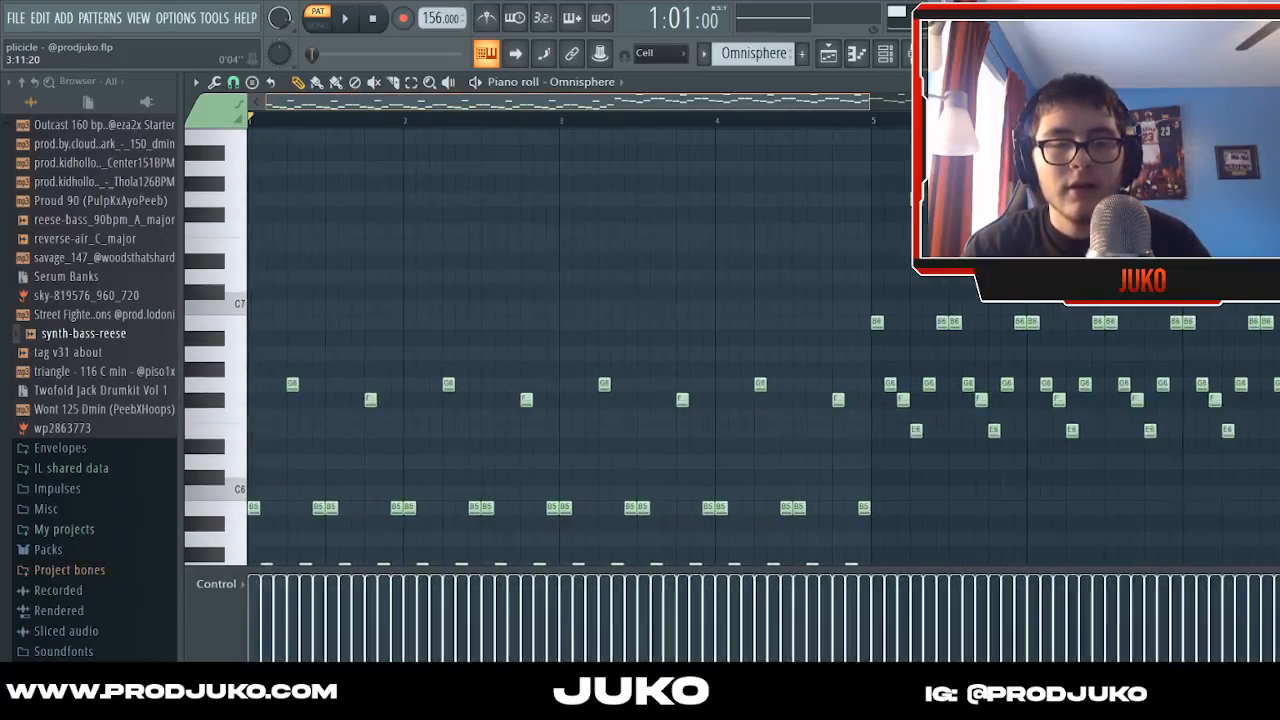
{"action": "scroll", "coordinate": [497, 203], "scroll_direction": "down", "scroll_amount": 2}
{"action": "scroll", "coordinate": [481, 109], "scroll_direction": "down", "scroll_amount": 2}
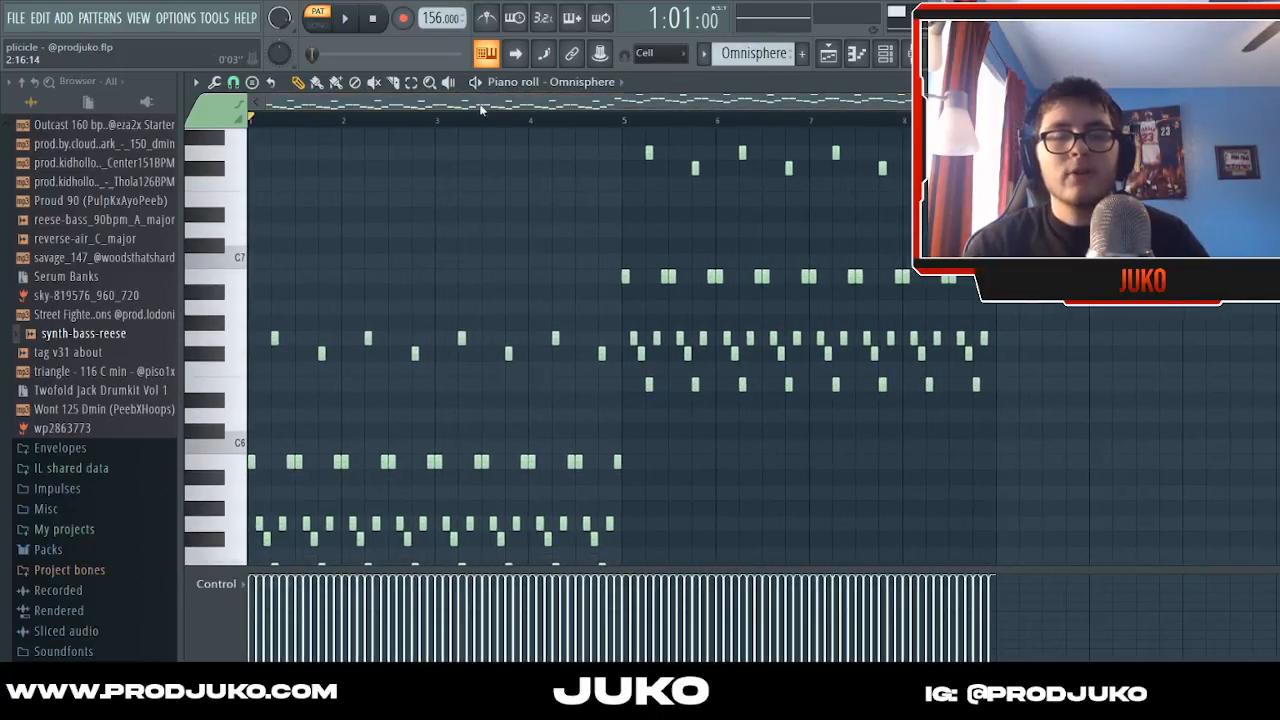
{"action": "scroll", "coordinate": [482, 109], "scroll_direction": "up", "scroll_amount": 2}
{"action": "scroll", "coordinate": [482, 109], "scroll_direction": "down", "scroll_amount": 1}
{"action": "scroll", "coordinate": [534, 200], "scroll_direction": "down", "scroll_amount": 2}
- Play the Omnisphere pattern from the start into its higher second half and stop it
{"action": "key", "text": "space"}
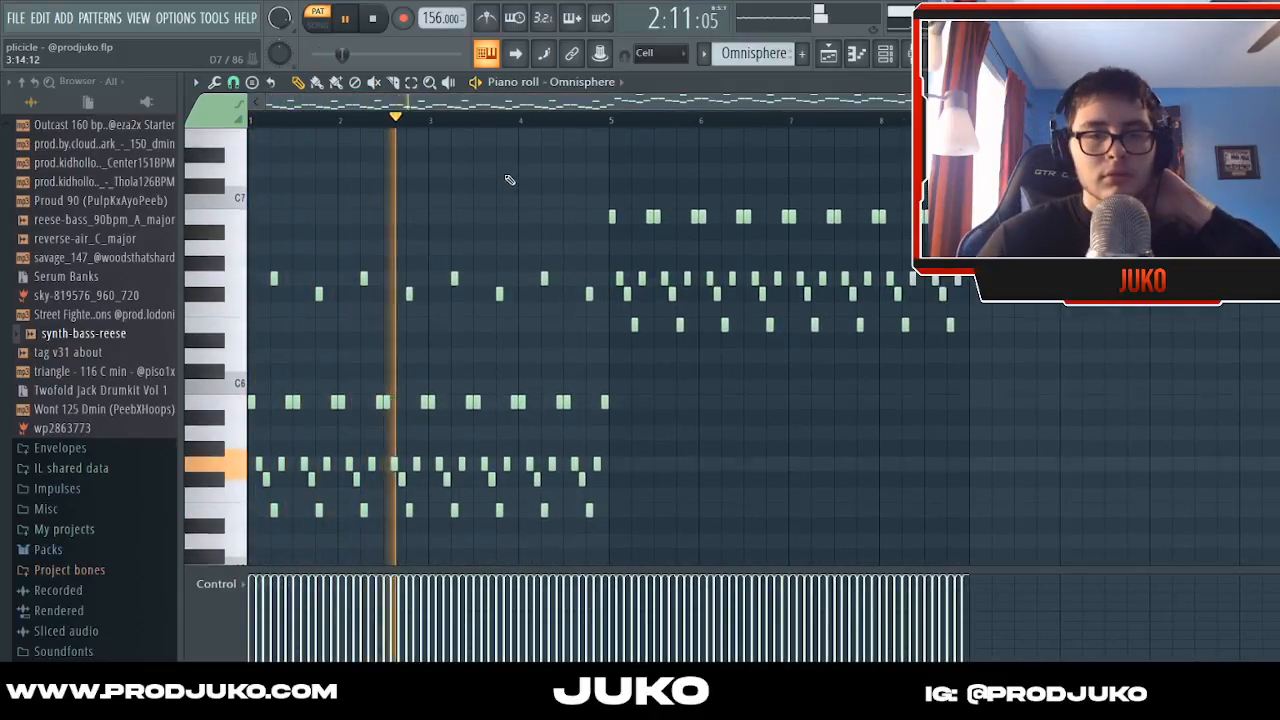
{"action": "scroll", "coordinate": [519, 107], "scroll_direction": "down", "scroll_amount": 1}
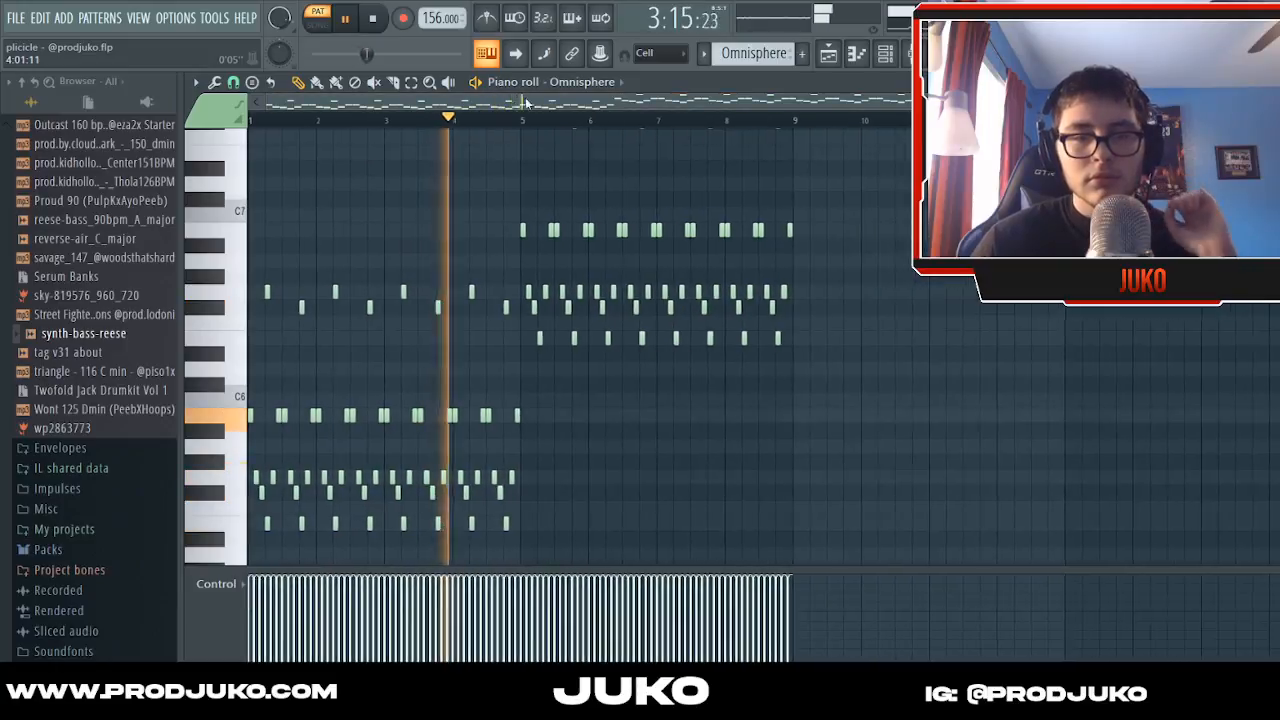
{"action": "scroll", "coordinate": [811, 232], "scroll_direction": "up", "scroll_amount": 1}
{"action": "scroll", "coordinate": [812, 232], "scroll_direction": "down", "scroll_amount": 1}
{"action": "scroll", "coordinate": [812, 232], "scroll_direction": "up", "scroll_amount": 2}
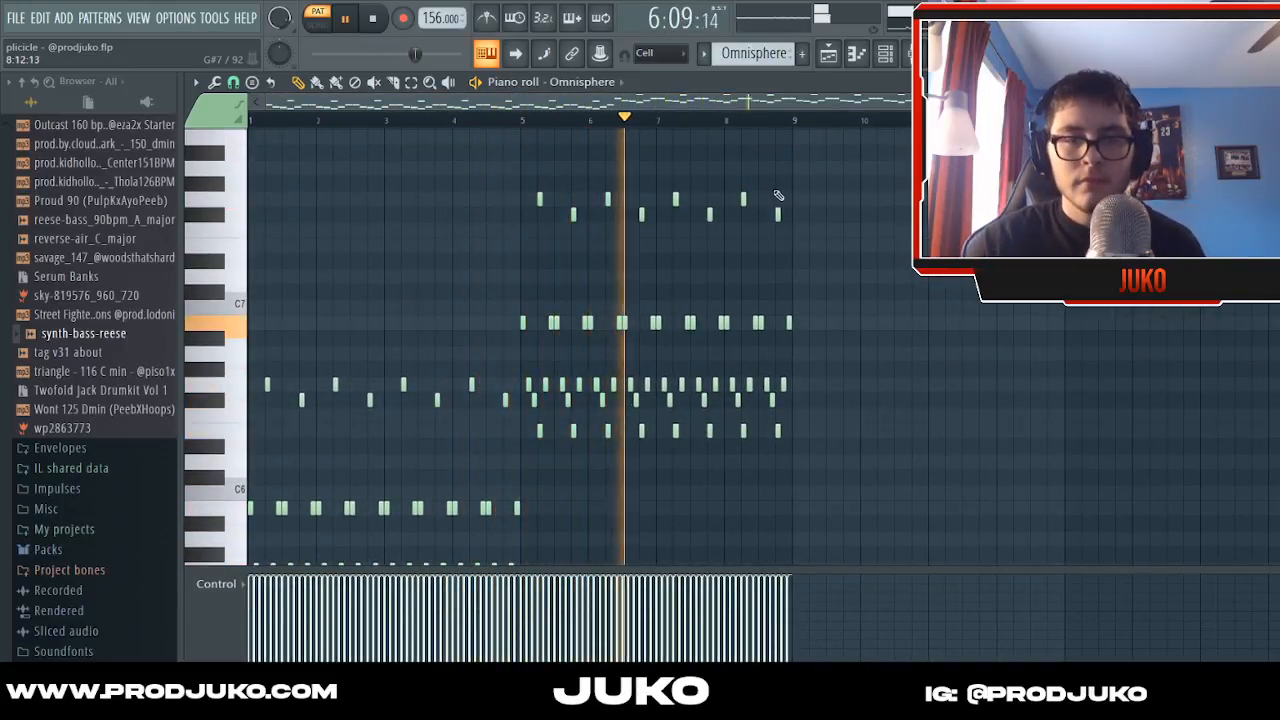
{"action": "key", "text": "space"}
- Delete all the notes in the higher second half of the Omnisphere melody, bars 5 to 8
{"action": "scroll", "coordinate": [615, 107], "scroll_direction": "up", "scroll_amount": 3}
{"action": "scroll", "coordinate": [612, 105], "scroll_direction": "left", "scroll_amount": 3}
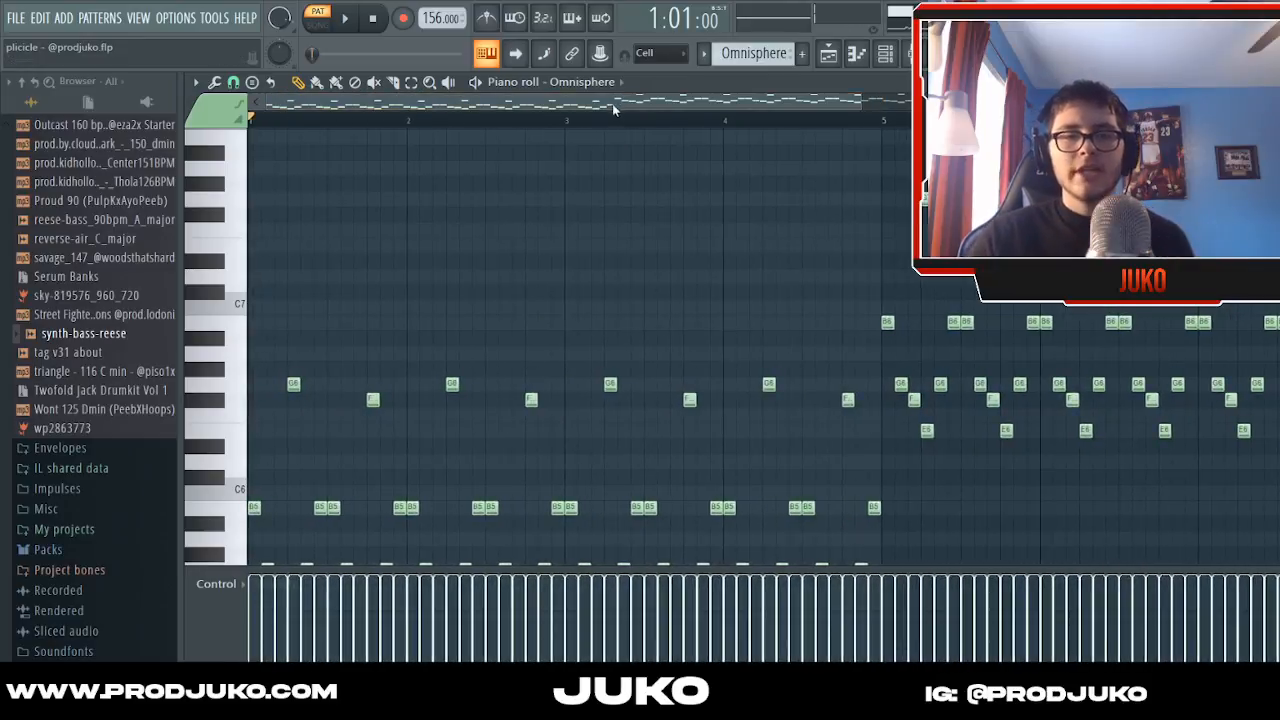
{"action": "scroll", "coordinate": [626, 117], "scroll_direction": "right", "scroll_amount": 1}
{"action": "scroll", "coordinate": [650, 140], "scroll_direction": "down", "scroll_amount": 2}
{"action": "scroll", "coordinate": [667, 121], "scroll_direction": "down", "scroll_amount": 3}
{"action": "scroll", "coordinate": [700, 185], "scroll_direction": "up", "scroll_amount": 2}
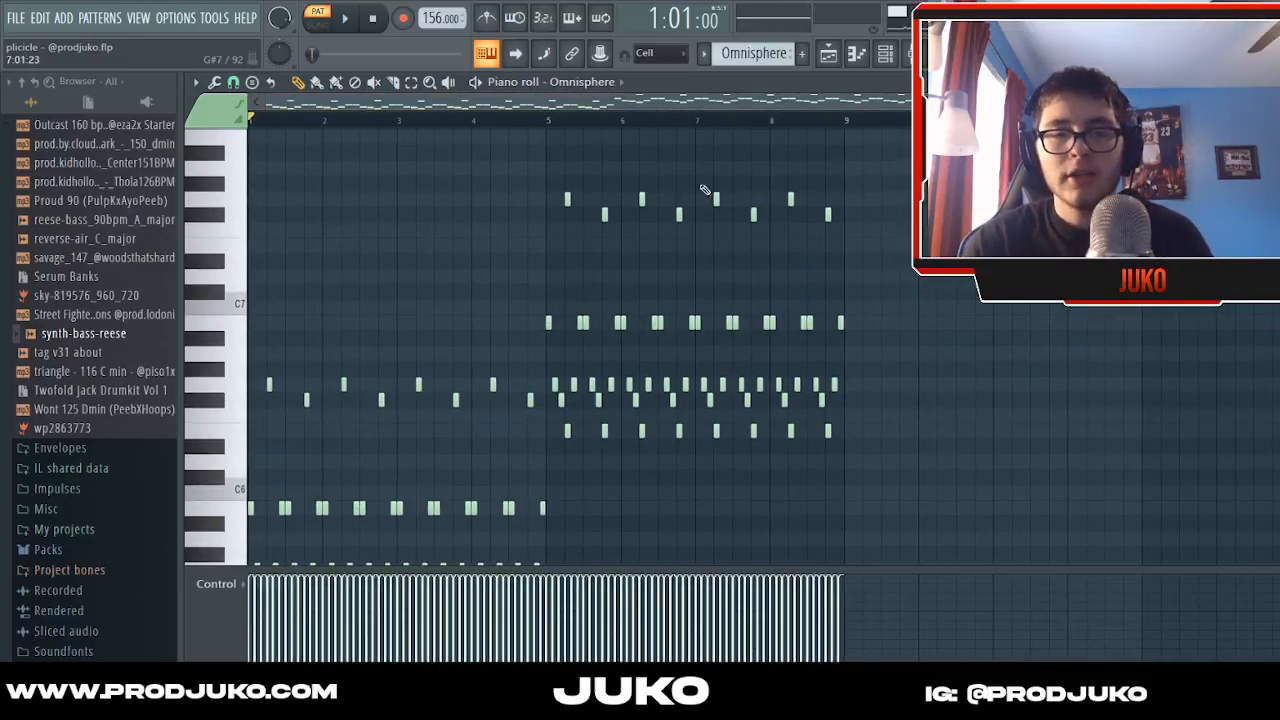
{"action": "left_click", "coordinate": [411, 83]}
{"action": "scroll", "coordinate": [855, 208], "scroll_direction": "down", "scroll_amount": 1}
{"action": "left_click_drag", "start_coordinate": [892, 148], "coordinate": [678, 286]}
{"action": "scroll", "coordinate": [800, 240], "scroll_direction": "up", "scroll_amount": 3}
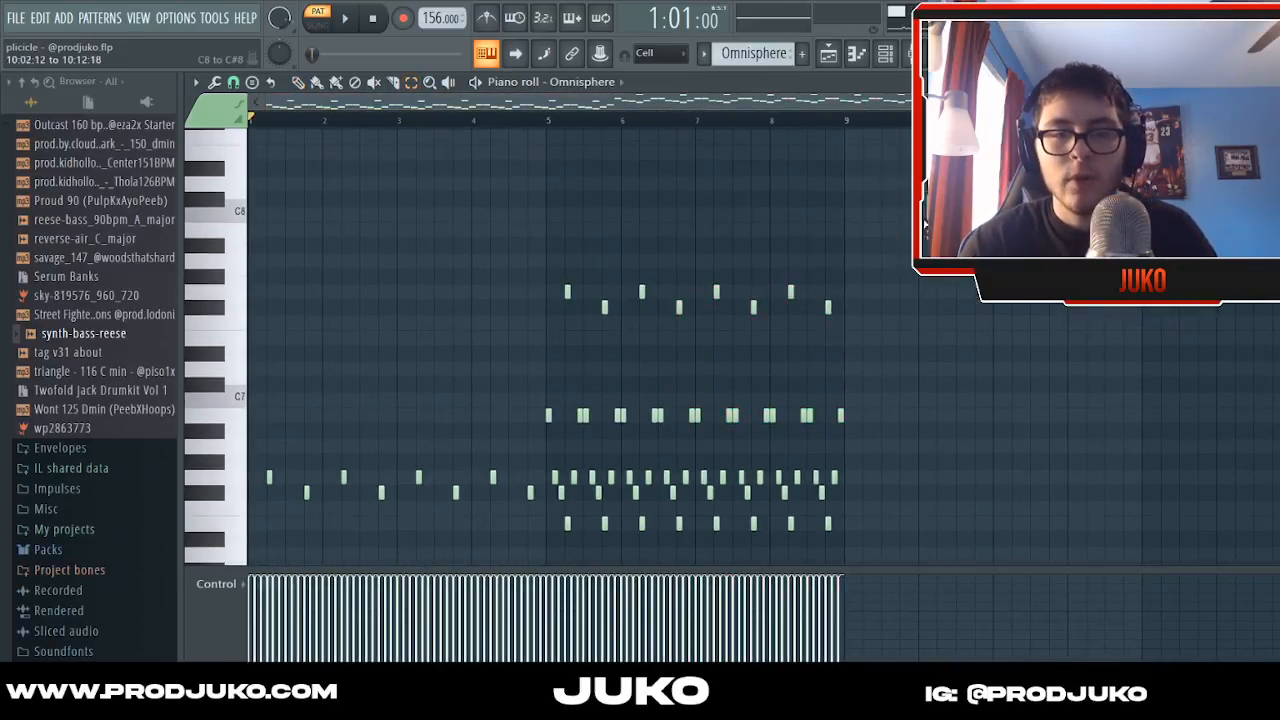
{"action": "left_click_drag", "start_coordinate": [972, 192], "coordinate": [557, 538]}
{"action": "key", "text": "Delete"}
- Duplicate the first four bars of notes into bars 5 to 8 and transpose the copy up one octave
{"action": "scroll", "coordinate": [614, 334], "scroll_direction": "down", "scroll_amount": 4}
{"action": "left_click_drag", "start_coordinate": [676, 223], "coordinate": [190, 572]}
{"action": "key", "text": "ctrl+b"}
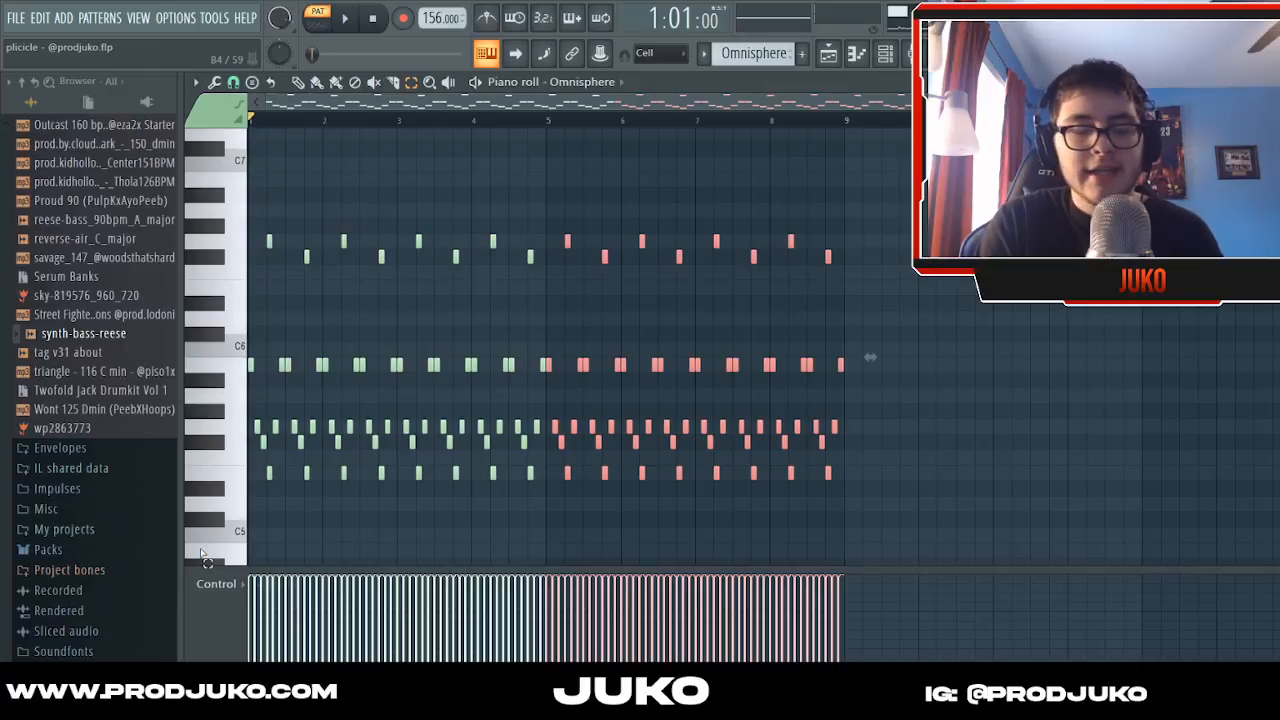
{"action": "key", "text": "ctrl+Up"}
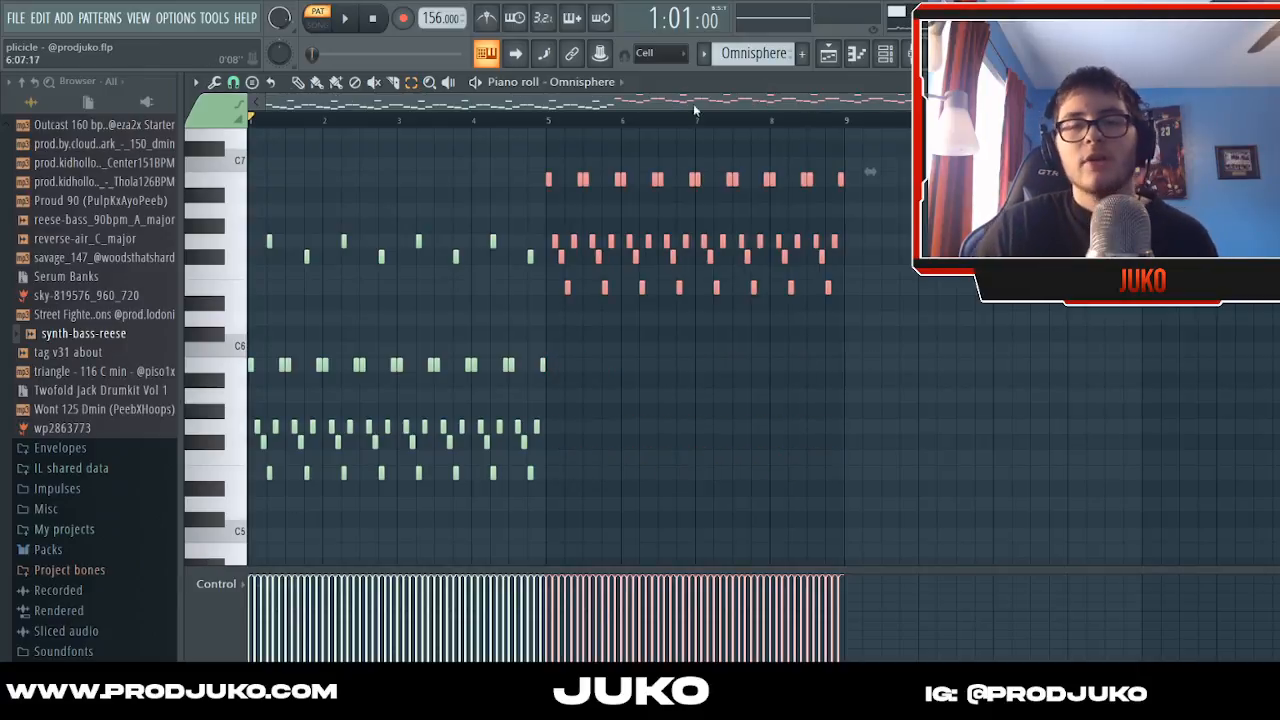
{"action": "left_click", "coordinate": [950, 238], "text": "ctrl"}
- Mute the upper G6 and F#6 notes in the first four bars of the Omnisphere melody
{"action": "scroll", "coordinate": [950, 238], "scroll_direction": "up", "scroll_amount": 3}
{"action": "scroll", "coordinate": [530, 149], "scroll_direction": "up", "scroll_amount": 3}
{"action": "scroll", "coordinate": [357, 174], "scroll_direction": "down", "scroll_amount": 2}
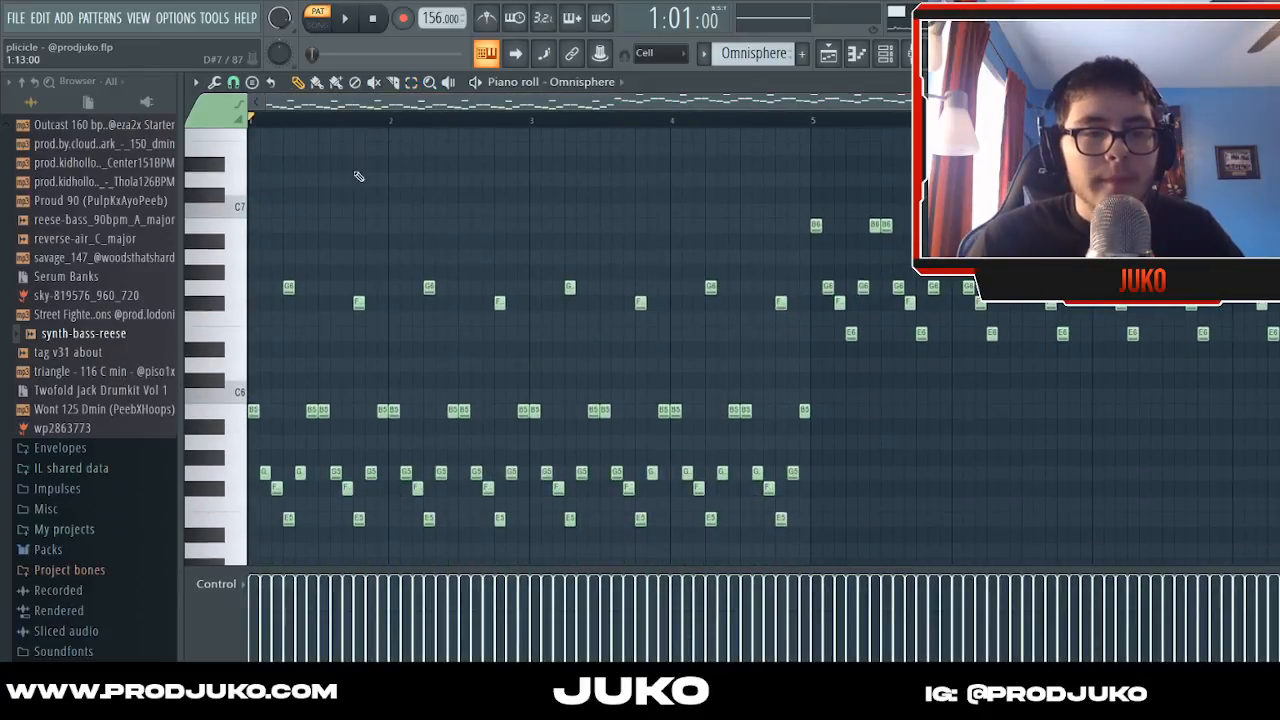
{"action": "scroll", "coordinate": [350, 140], "scroll_direction": "up", "scroll_amount": 2}
{"action": "scroll", "coordinate": [333, 226], "scroll_direction": "down", "scroll_amount": 3}
{"action": "scroll", "coordinate": [369, 122], "scroll_direction": "up", "scroll_amount": 1}
{"action": "scroll", "coordinate": [349, 203], "scroll_direction": "up", "scroll_amount": 2}
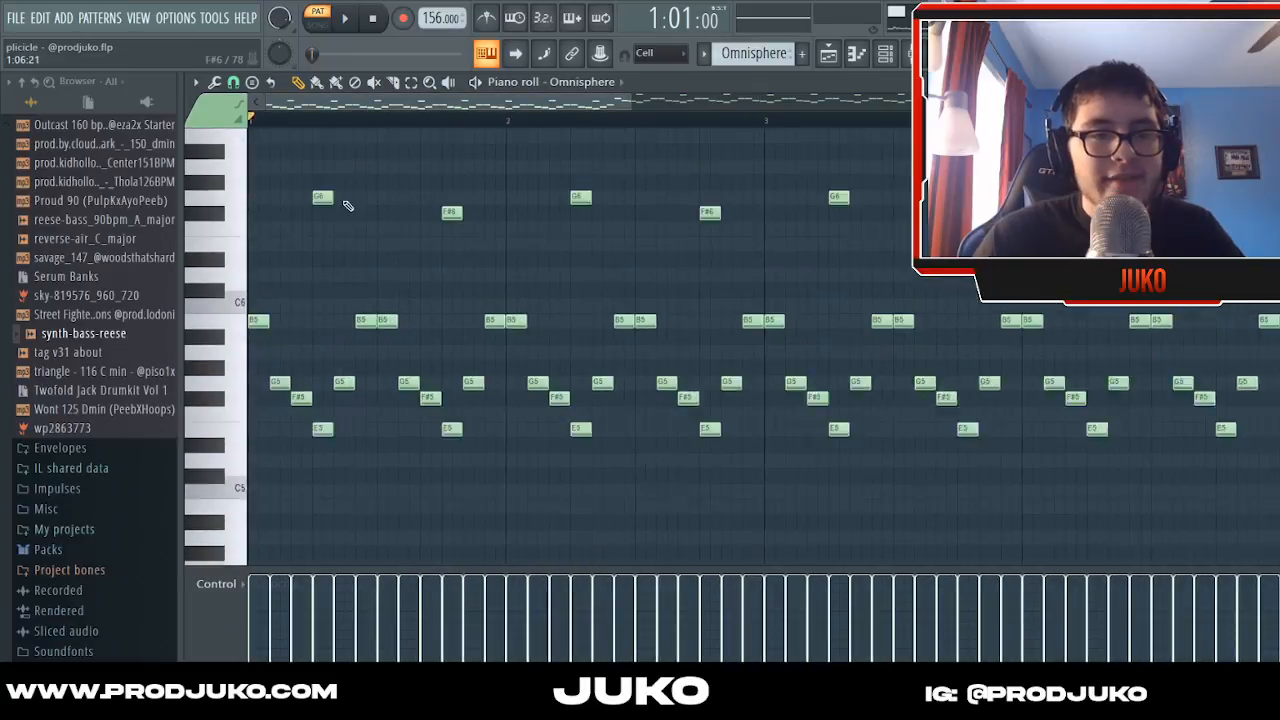
{"action": "scroll", "coordinate": [386, 103], "scroll_direction": "down", "scroll_amount": 1}
{"action": "key", "text": "t"}
{"action": "left_click", "coordinate": [309, 241]}
{"action": "left_click", "coordinate": [410, 257]}
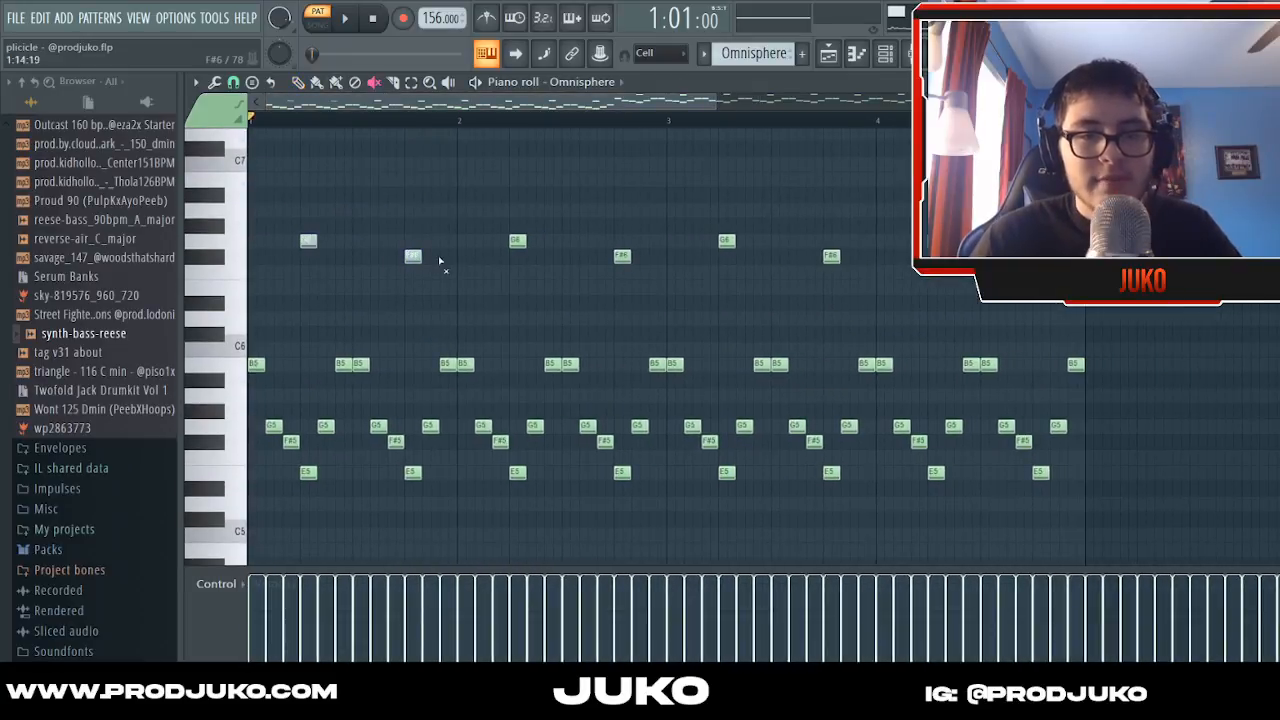
{"action": "scroll", "coordinate": [447, 110], "scroll_direction": "down", "scroll_amount": 2}
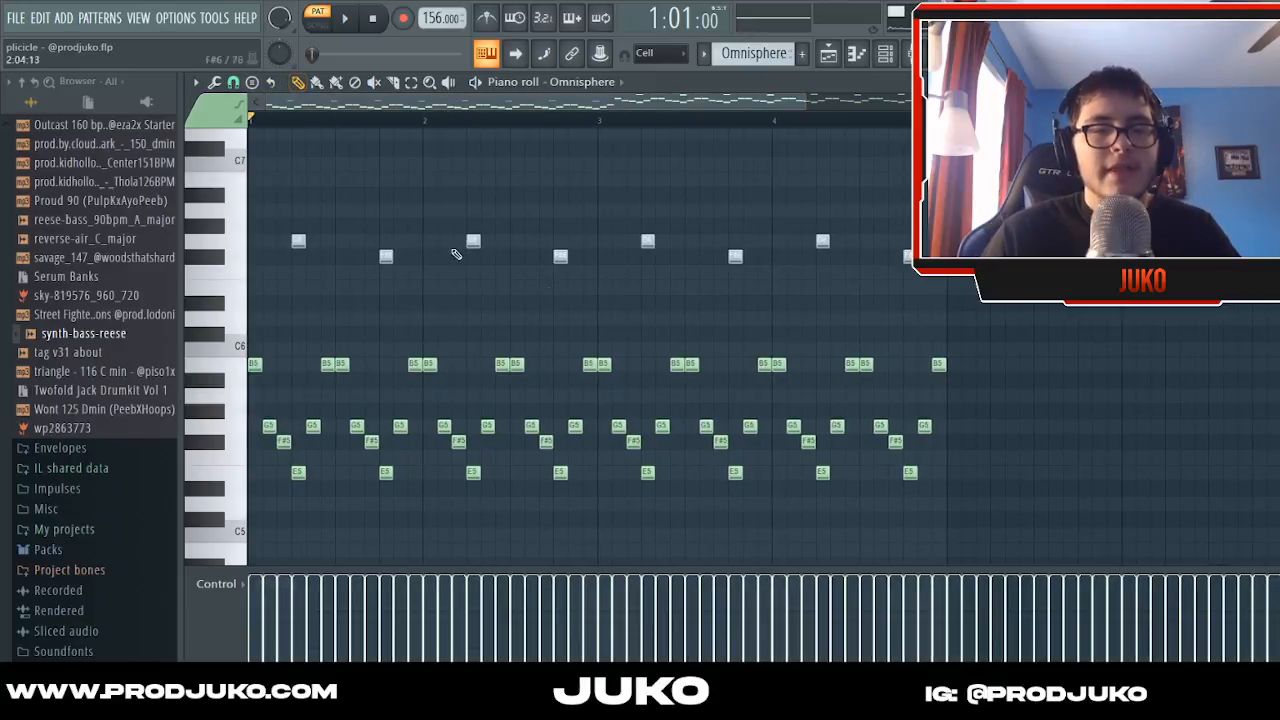
- Play back the Omnisphere melody with the upper accent notes muted and examine the remaining note pattern
{"action": "key", "text": "space"}
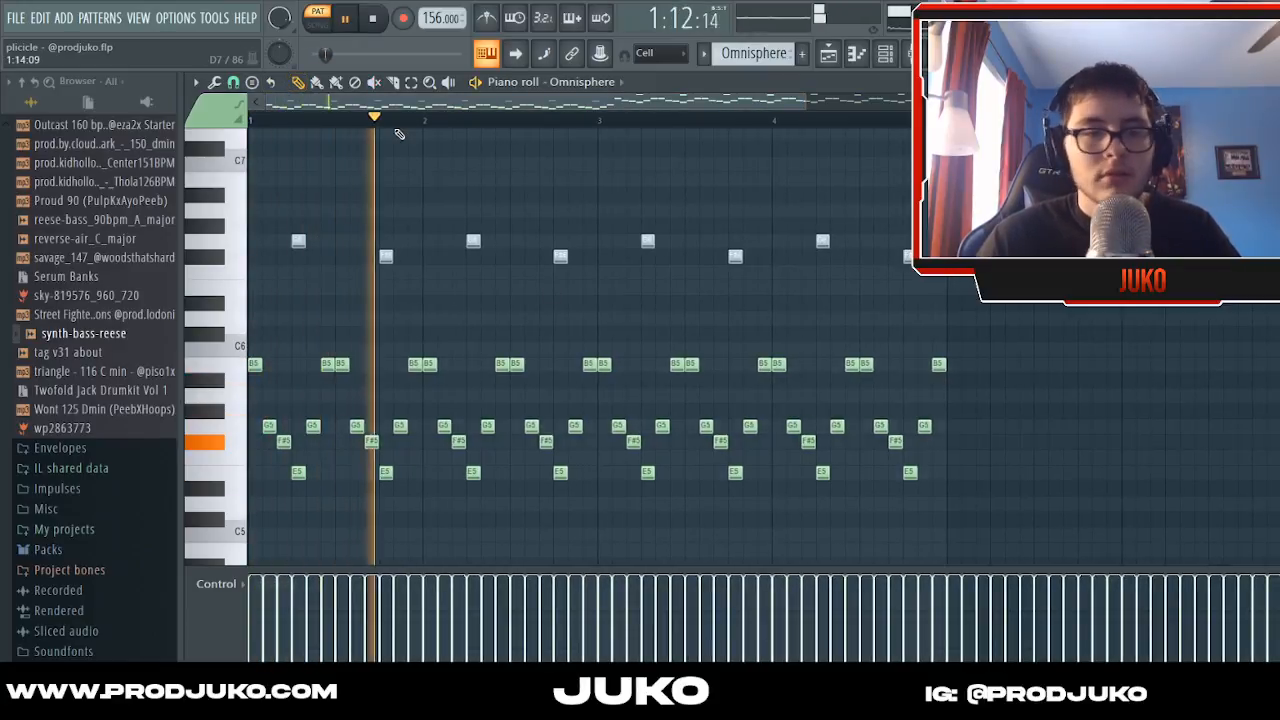
{"action": "scroll", "coordinate": [399, 134], "scroll_direction": "down", "scroll_amount": 1}
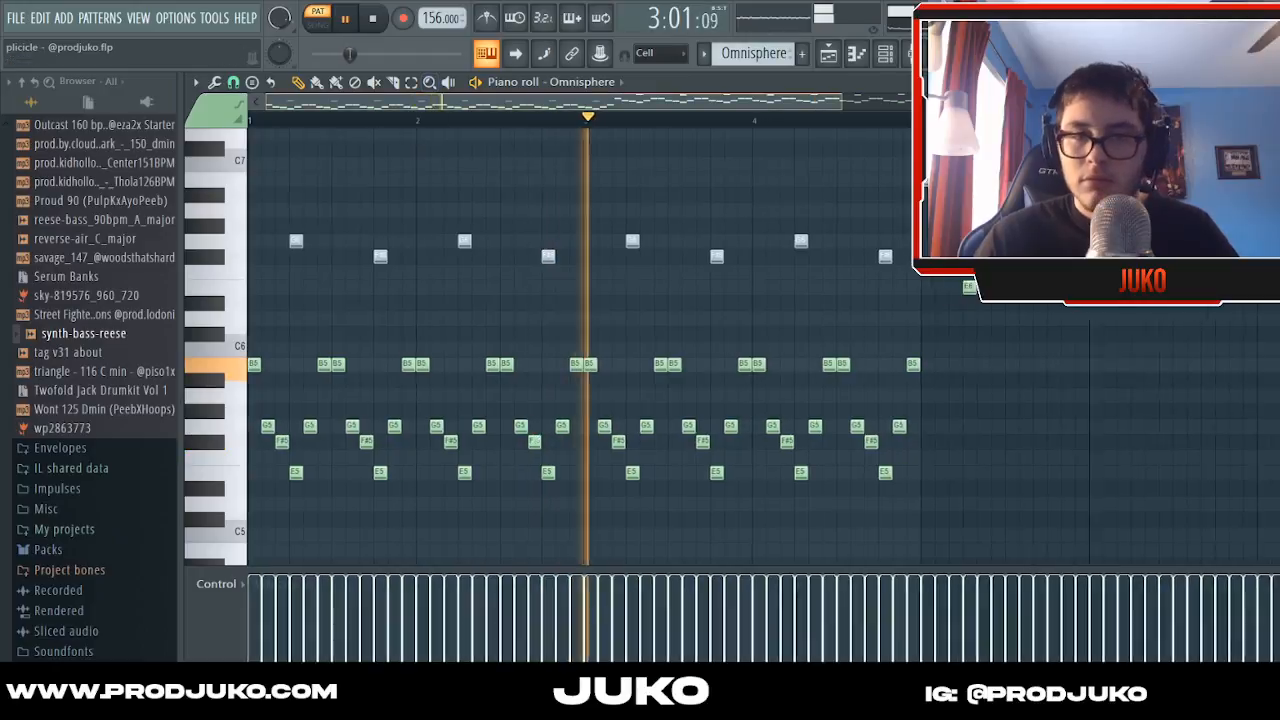
{"action": "key", "text": "space"}
{"action": "scroll", "coordinate": [297, 344], "scroll_direction": "up", "scroll_amount": 8}
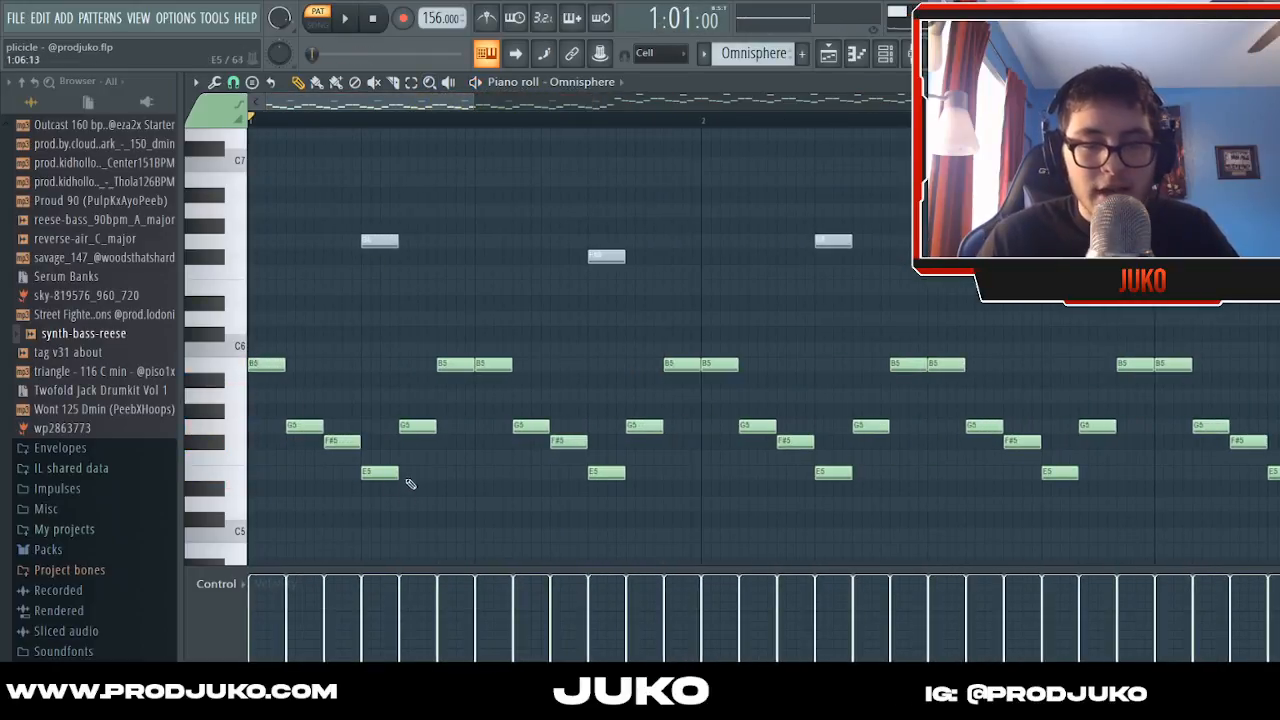
{"action": "scroll", "coordinate": [415, 193], "scroll_direction": "down", "scroll_amount": 3}
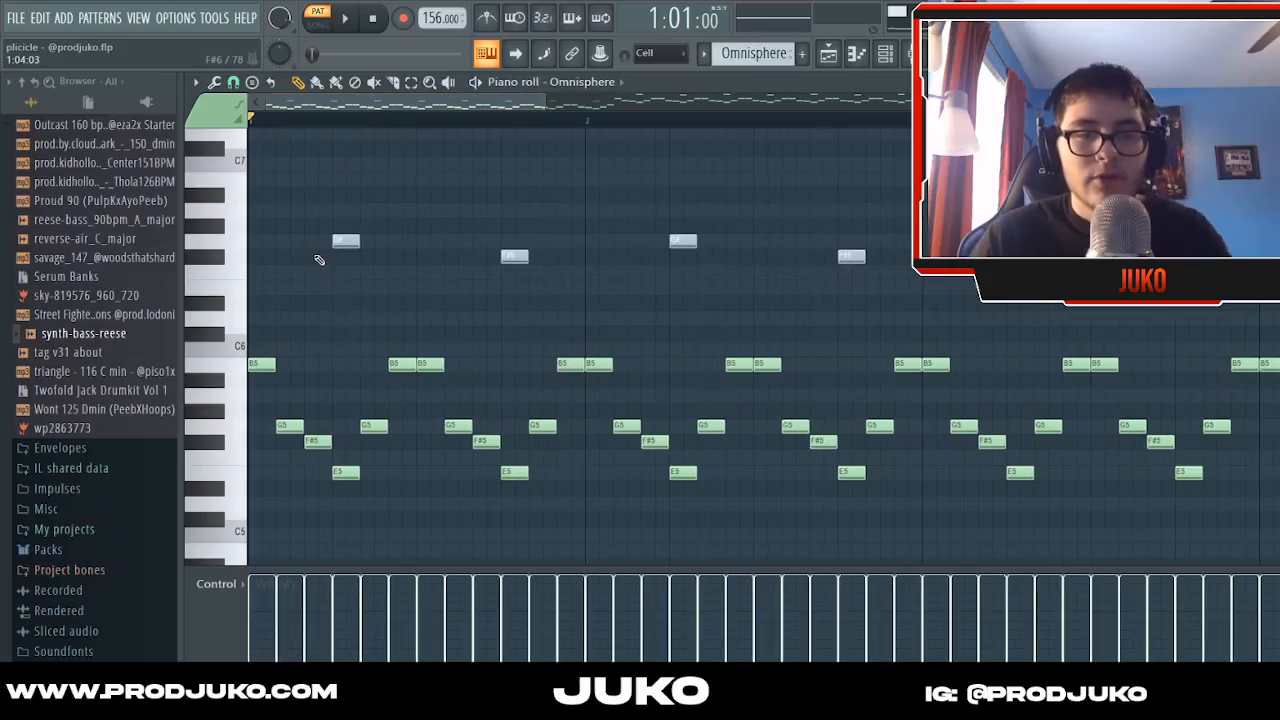
{"action": "scroll", "coordinate": [407, 113], "scroll_direction": "down", "scroll_amount": 5}
{"action": "key", "text": "space"}
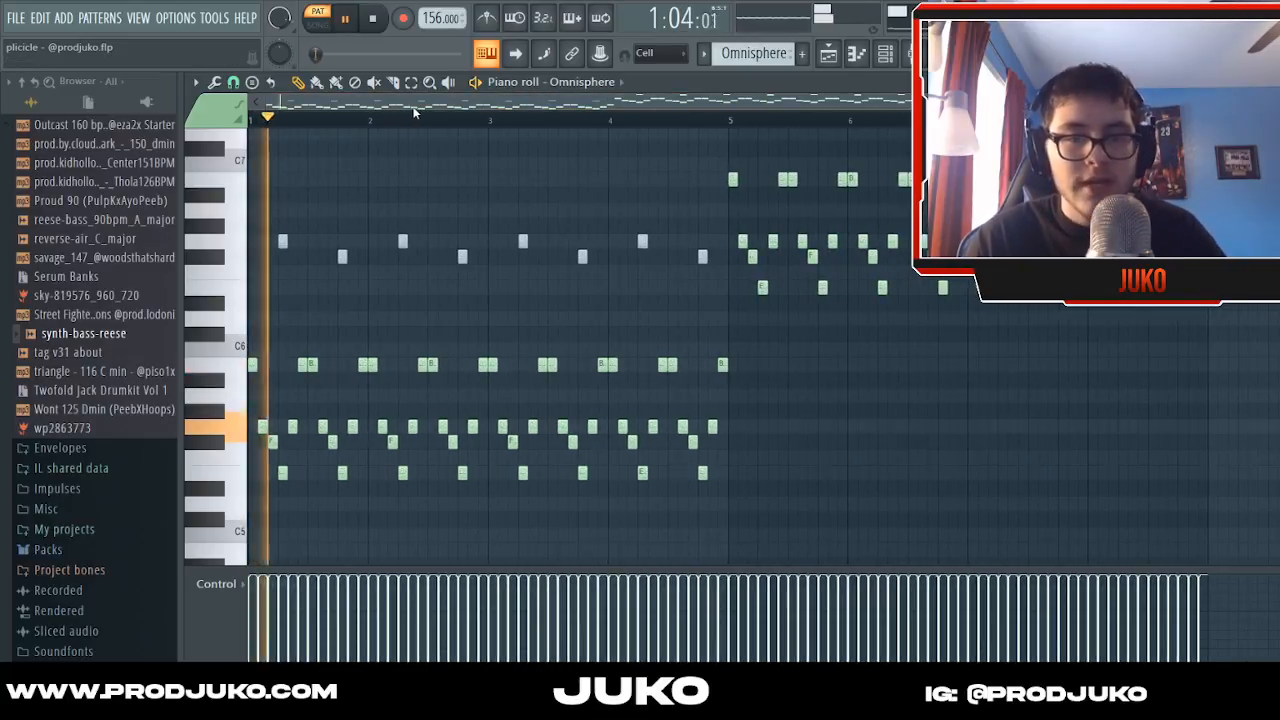
{"action": "scroll", "coordinate": [623, 171], "scroll_direction": "up", "scroll_amount": 3}
{"action": "key", "text": "space"}
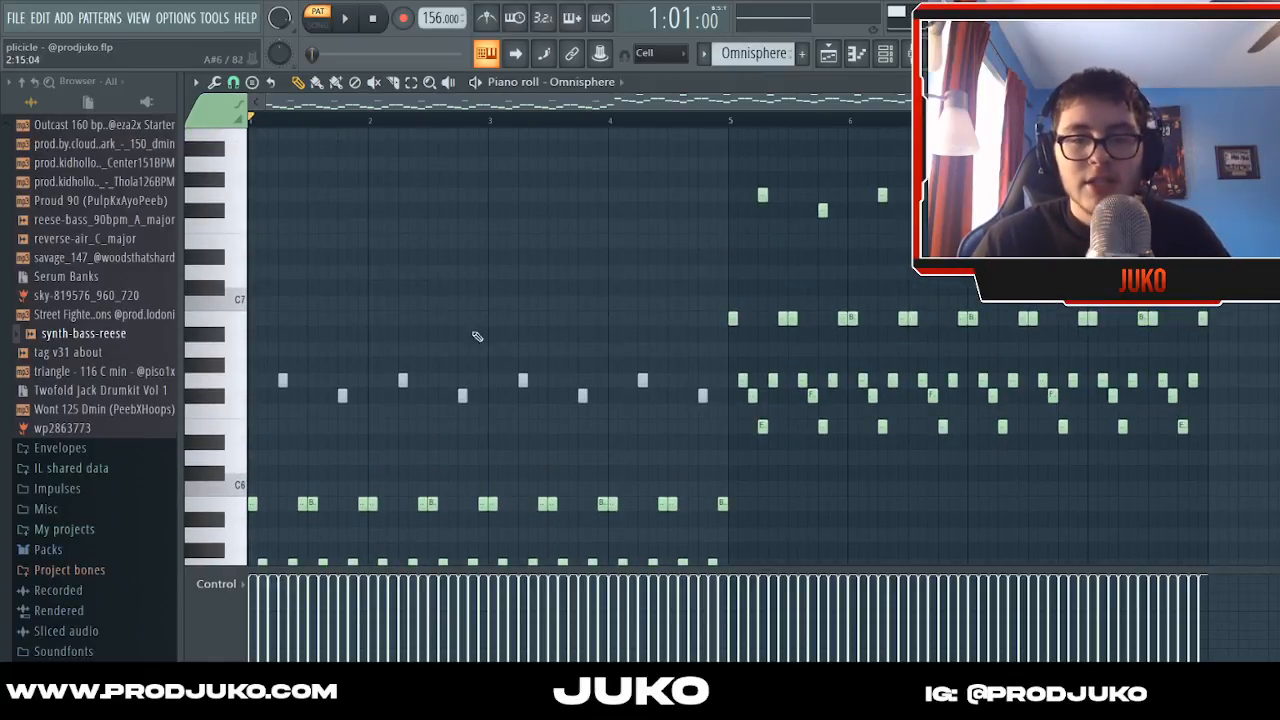
- Unmute all the upper G6 and F#6 notes in the first four bars
{"action": "scroll", "coordinate": [331, 214], "scroll_direction": "up", "scroll_amount": 2}
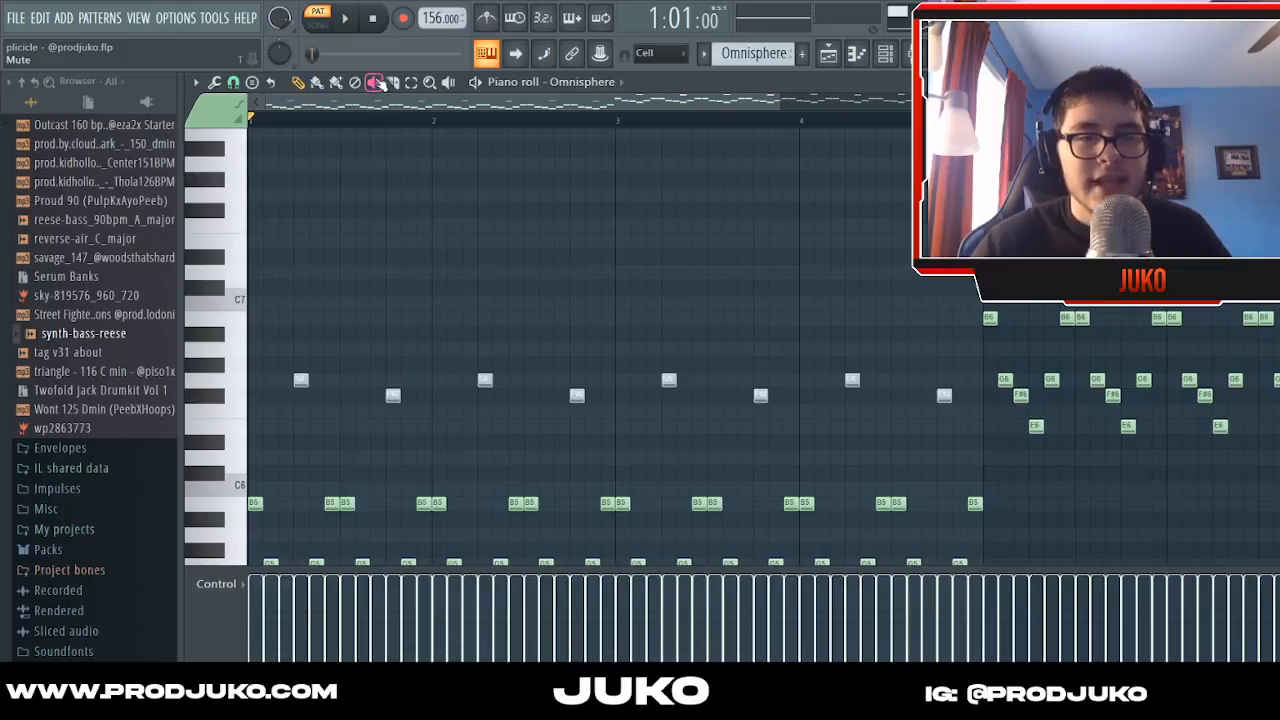
{"action": "scroll", "coordinate": [413, 380], "scroll_direction": "down", "scroll_amount": 3}
{"action": "scroll", "coordinate": [413, 240], "scroll_direction": "down", "scroll_amount": 1}
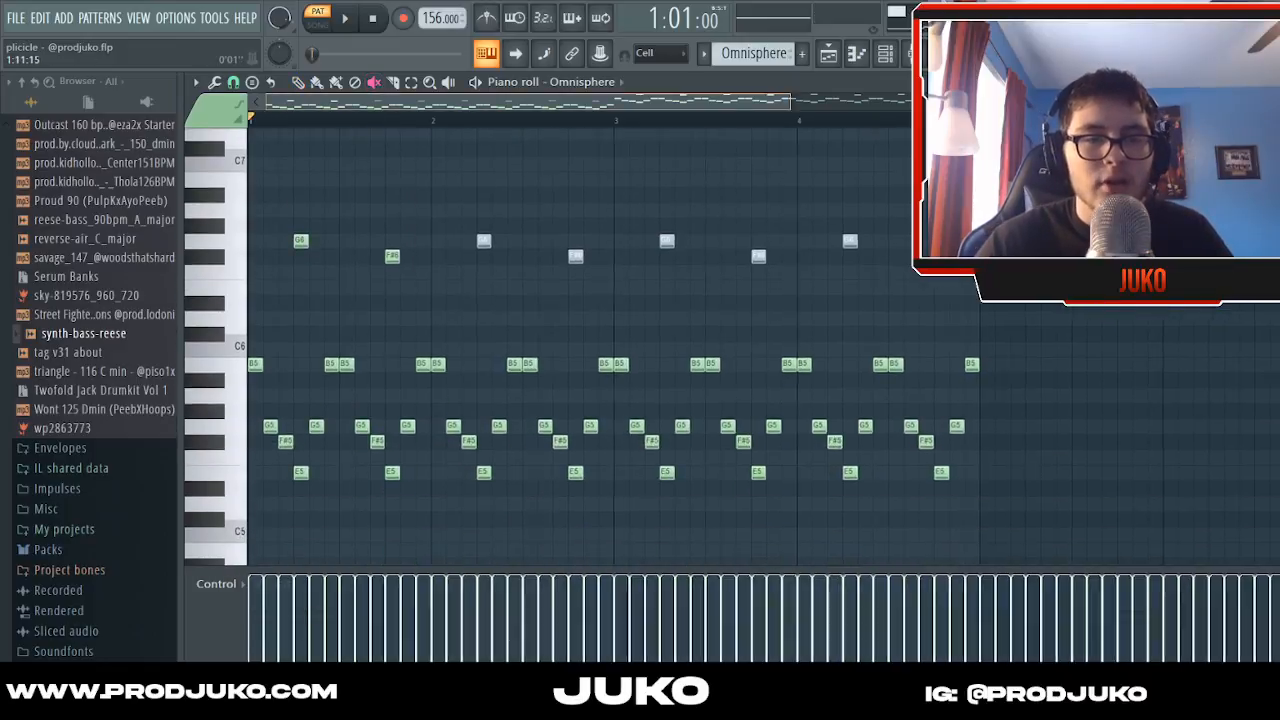
{"action": "key", "text": "space"}
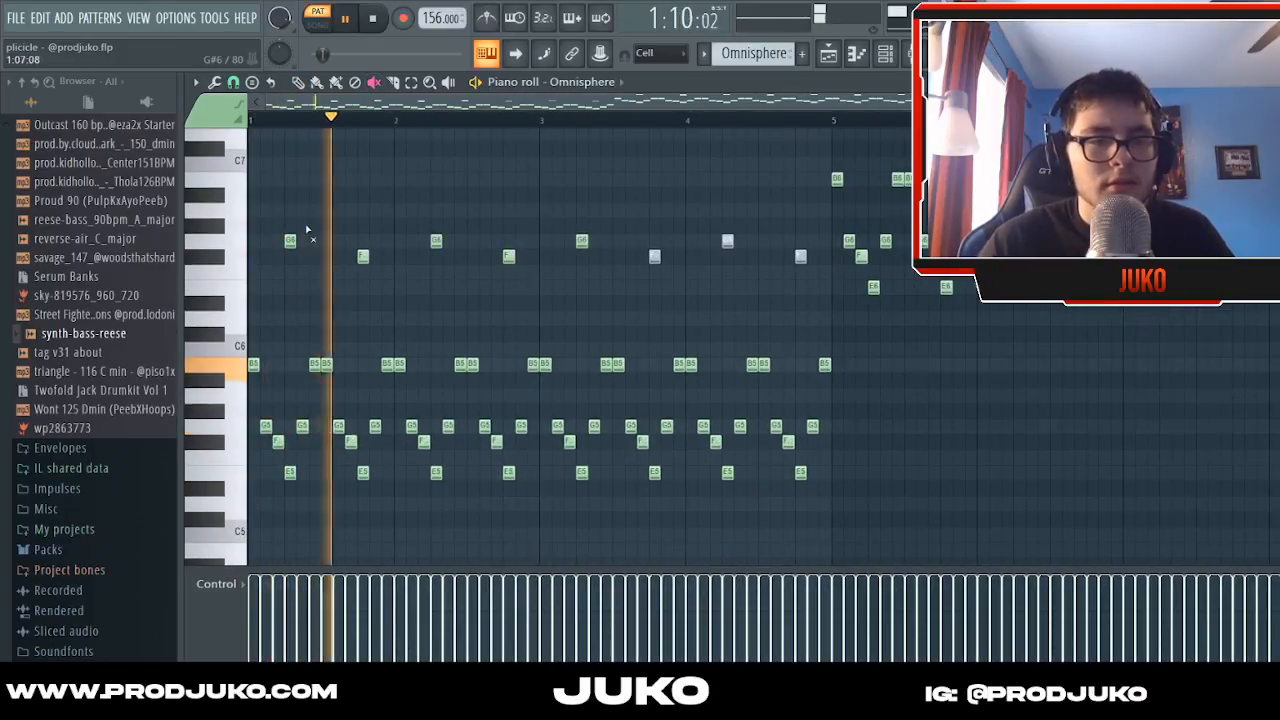
{"action": "key", "text": "space"}
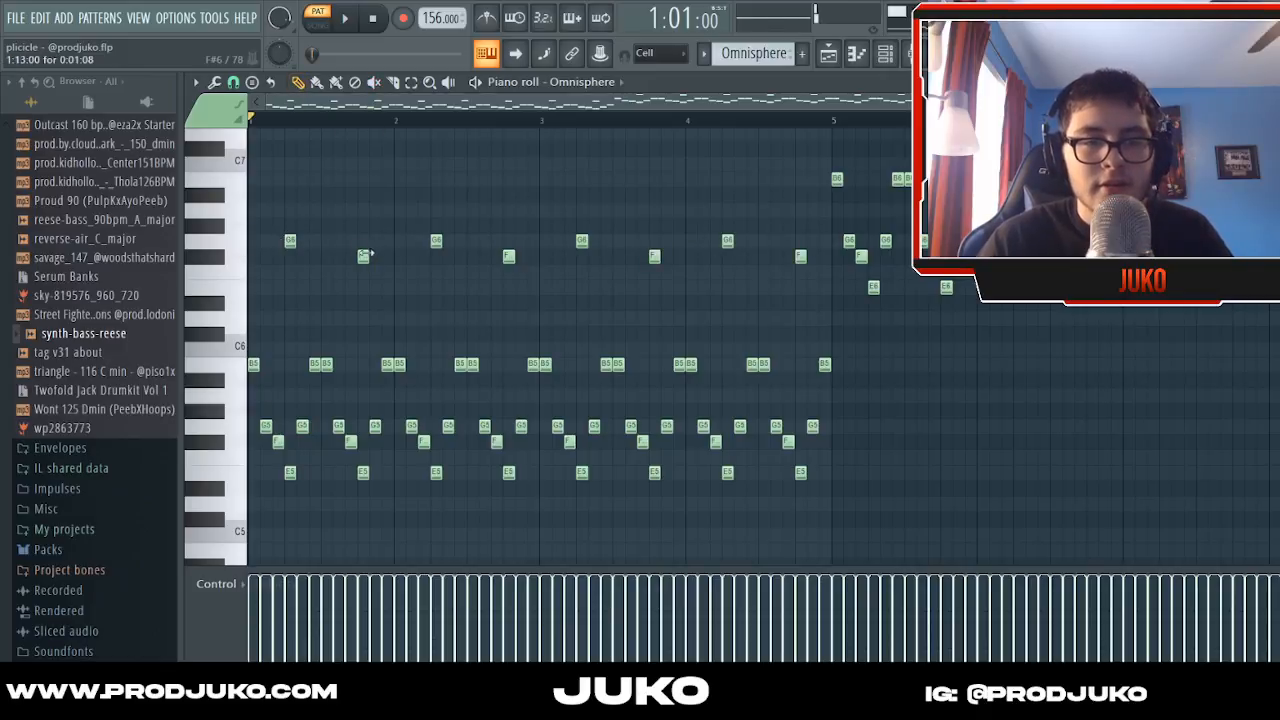
- Play the Omnisphere melody again with the upper G6 and F#6 notes included
{"action": "key", "text": "space"}
{"action": "scroll", "coordinate": [427, 111], "scroll_direction": "down", "scroll_amount": 1}
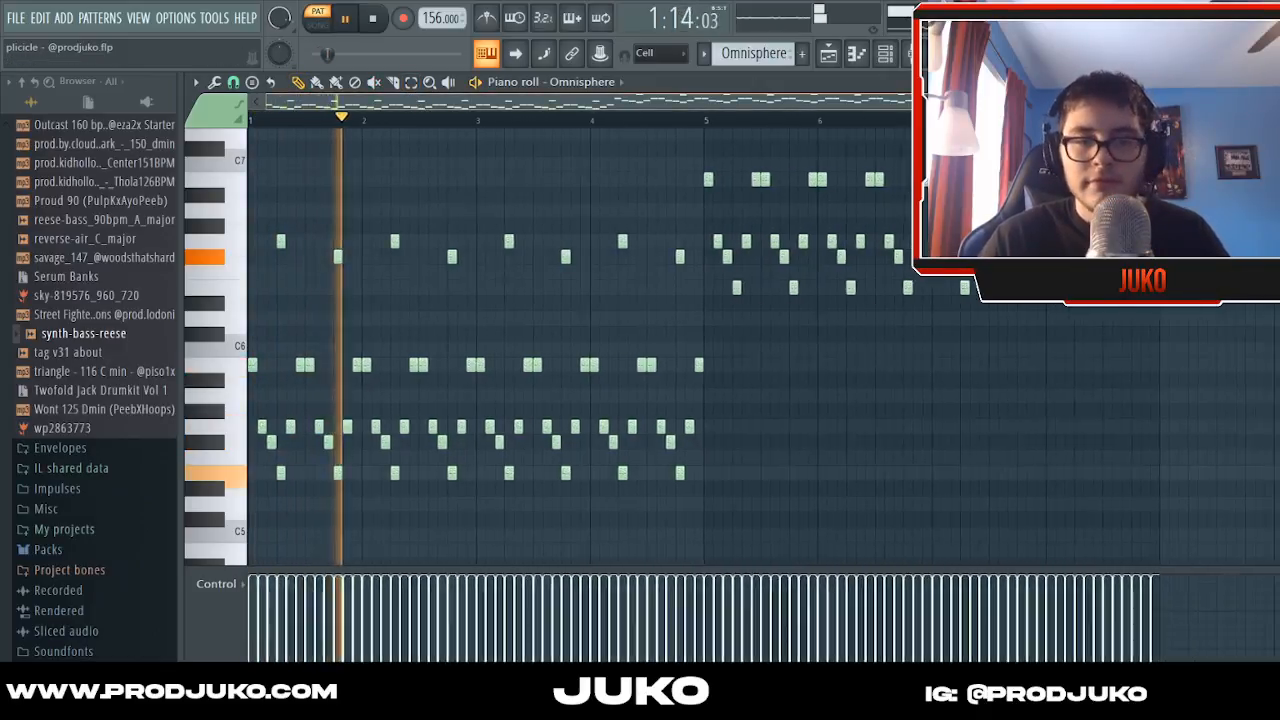
{"action": "key", "text": "space"}
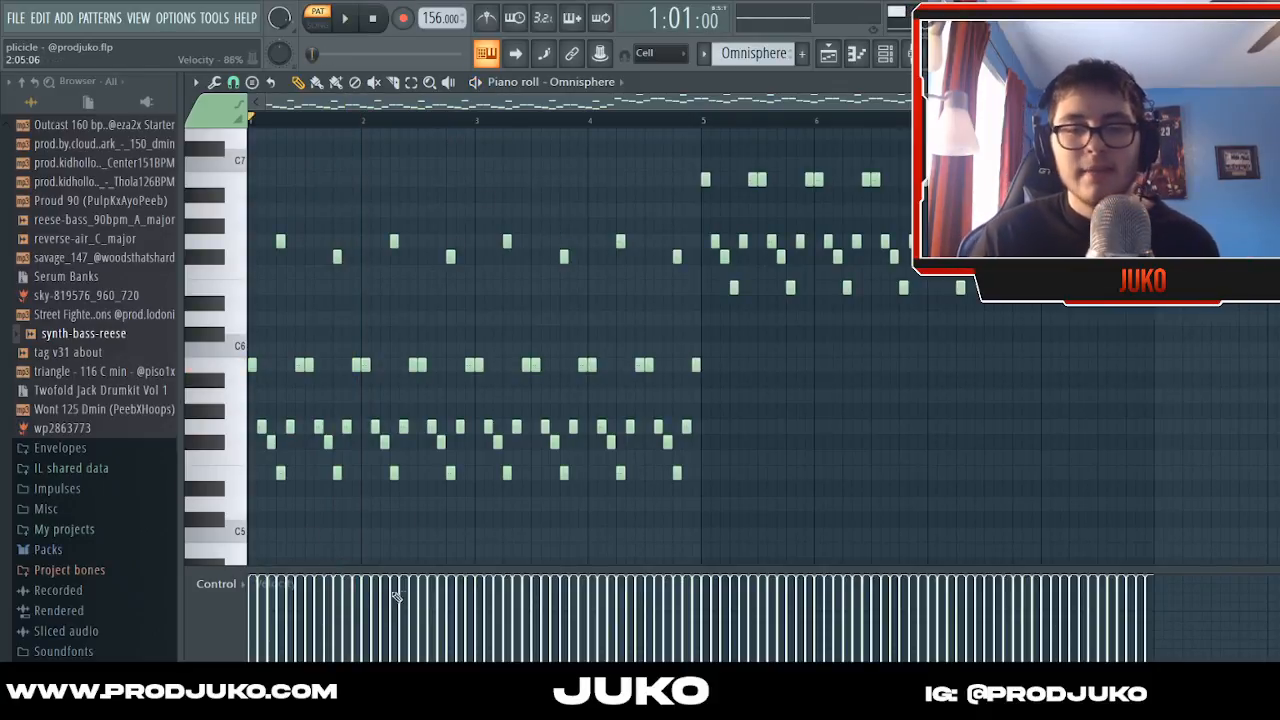
{"action": "scroll", "coordinate": [443, 130], "scroll_direction": "up", "scroll_amount": 2}
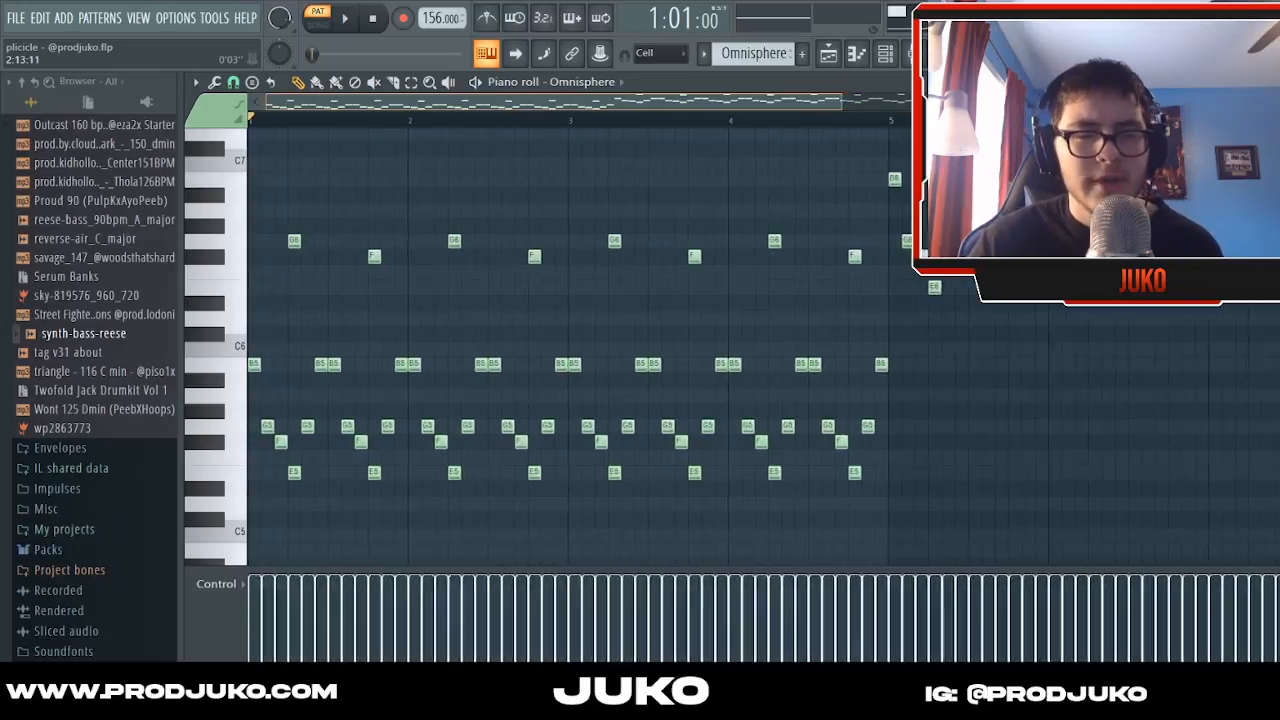
- Open the Omnisphere instrument to examine its patch, close it, and check the Insert 1 volume fader in the mixer
{"action": "scroll", "coordinate": [467, 101], "scroll_direction": "up", "scroll_amount": 1}
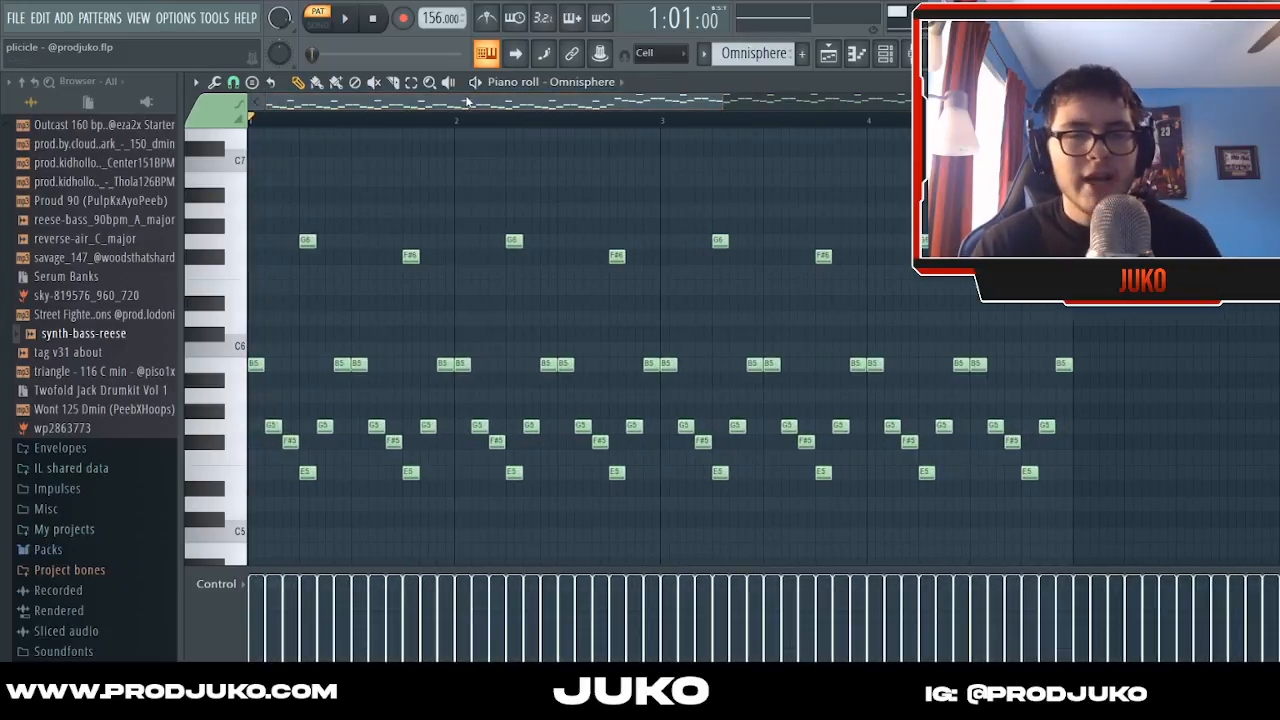
{"action": "left_click", "coordinate": [596, 84]}
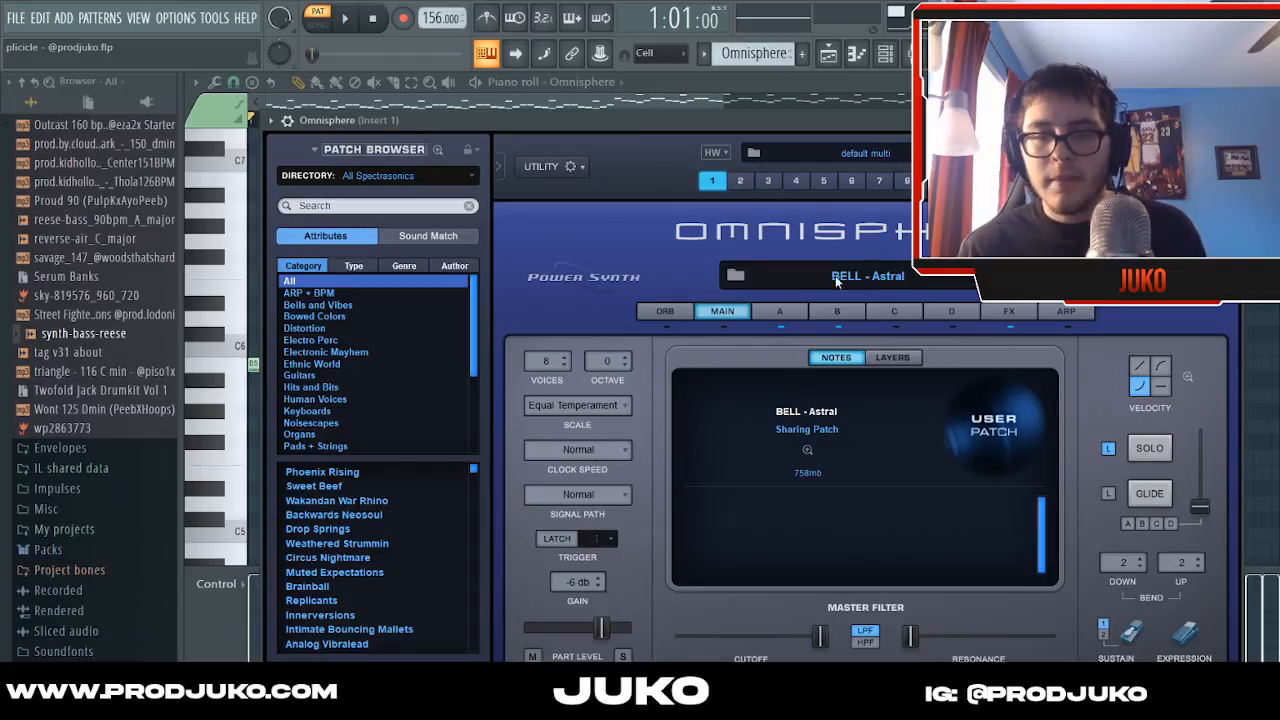
{"action": "left_click_drag", "start_coordinate": [803, 126], "coordinate": [735, 188]}
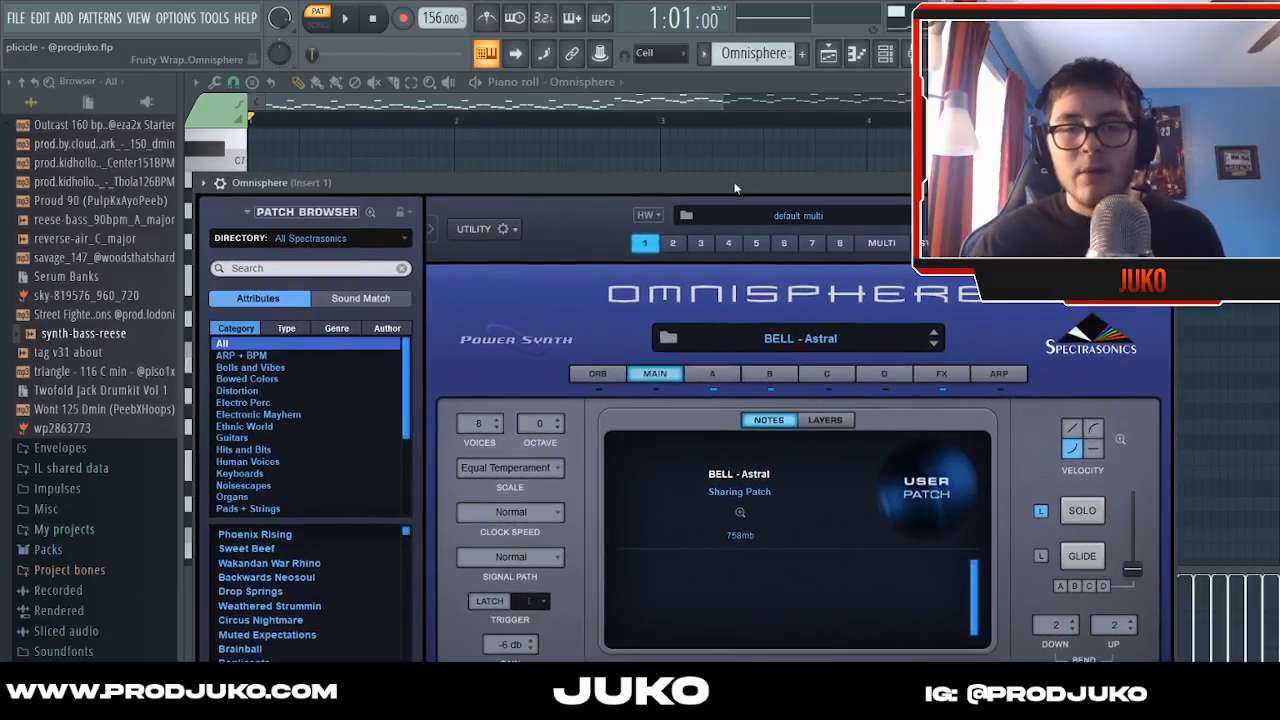
{"action": "left_click", "coordinate": [1161, 183]}
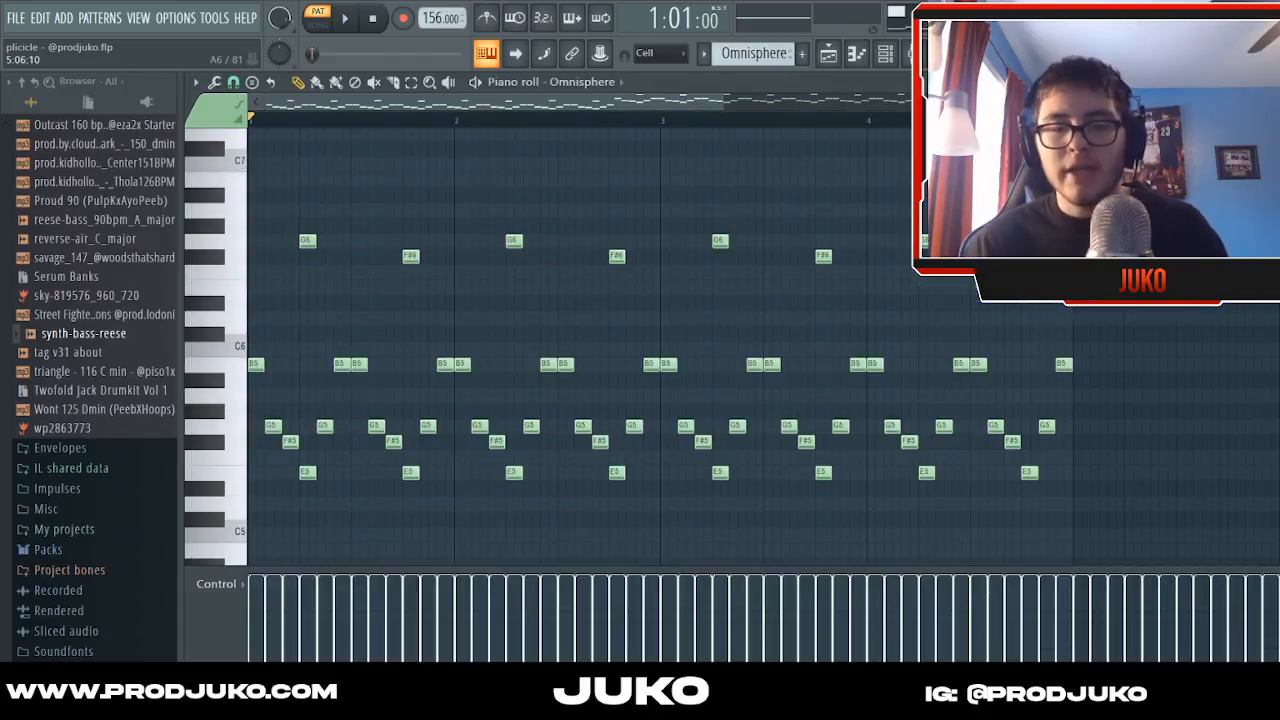
{"action": "key", "text": "F6"}
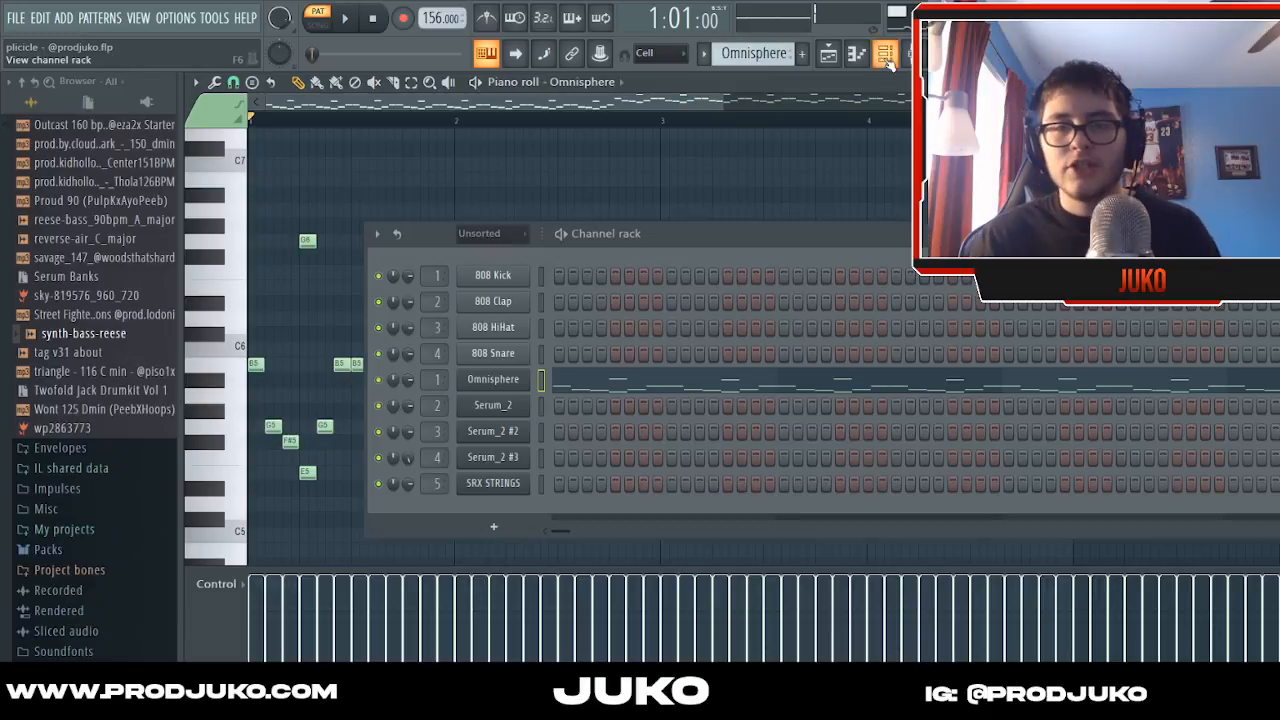
{"action": "key", "text": "F9"}
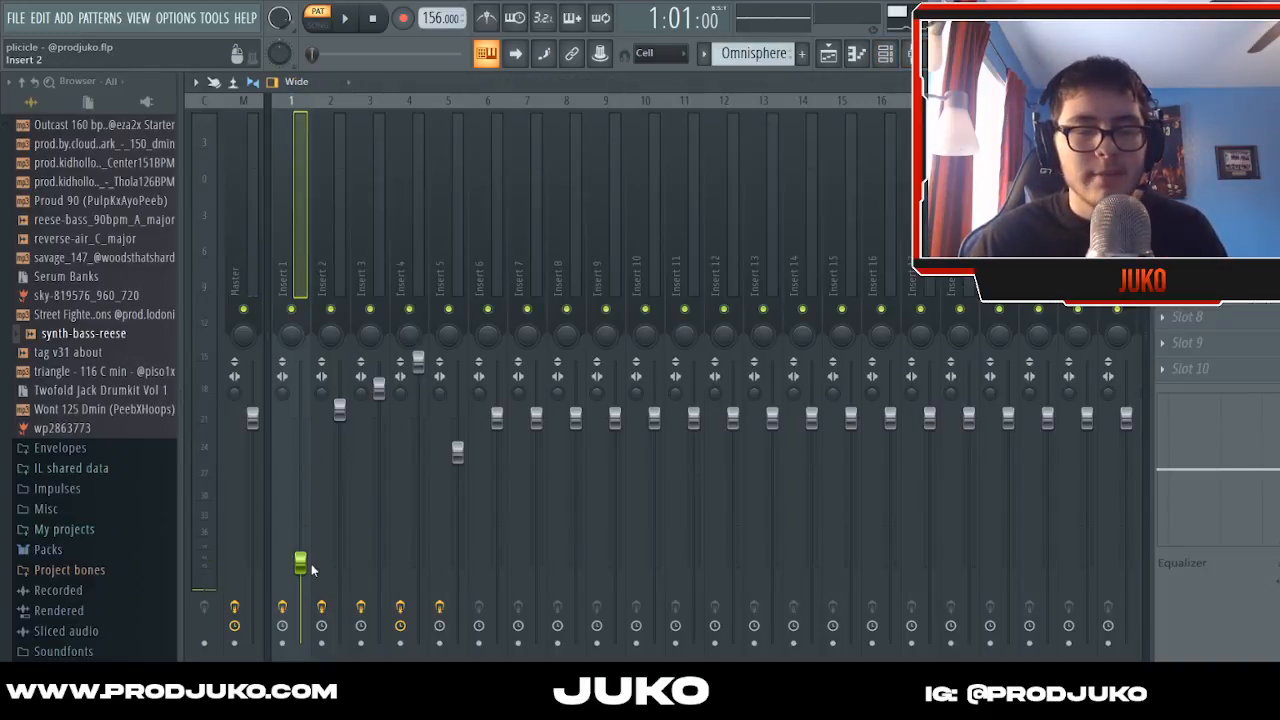
- Switch to the Serum_2 pattern and open its melody in the piano roll to examine both halves of the notes
{"action": "key", "text": "F6"}
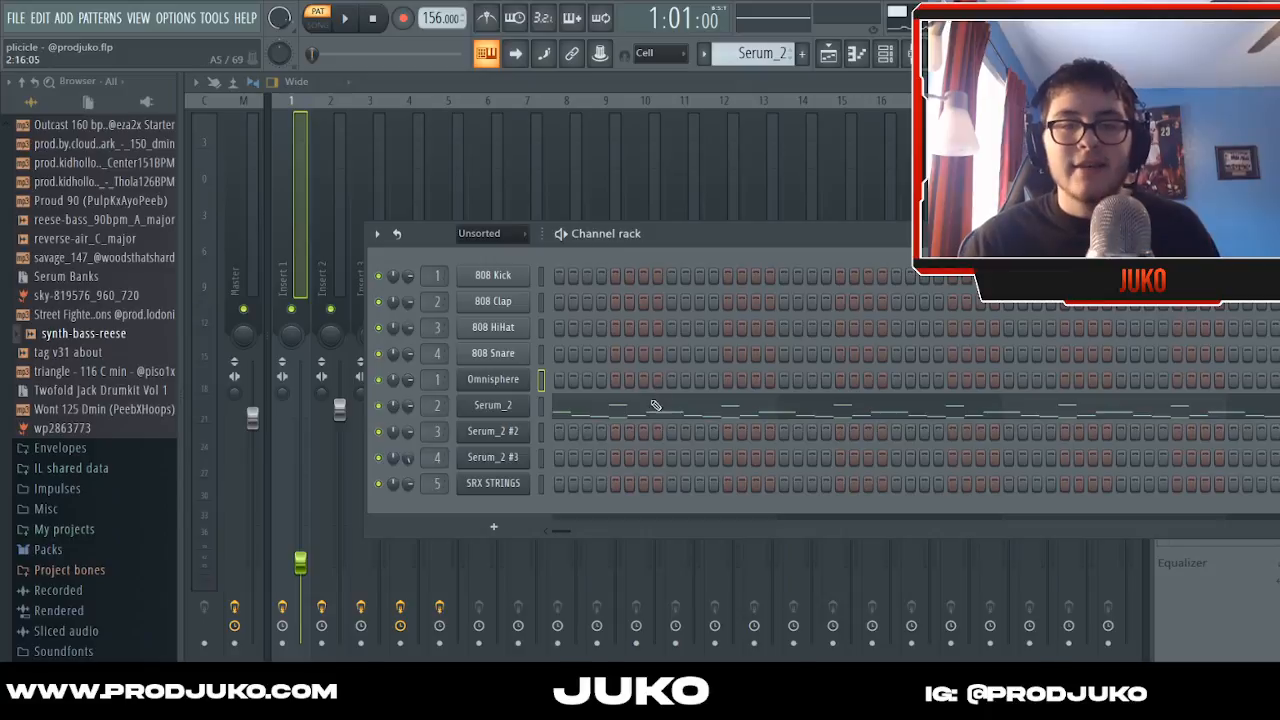
{"action": "left_click", "coordinate": [655, 405]}
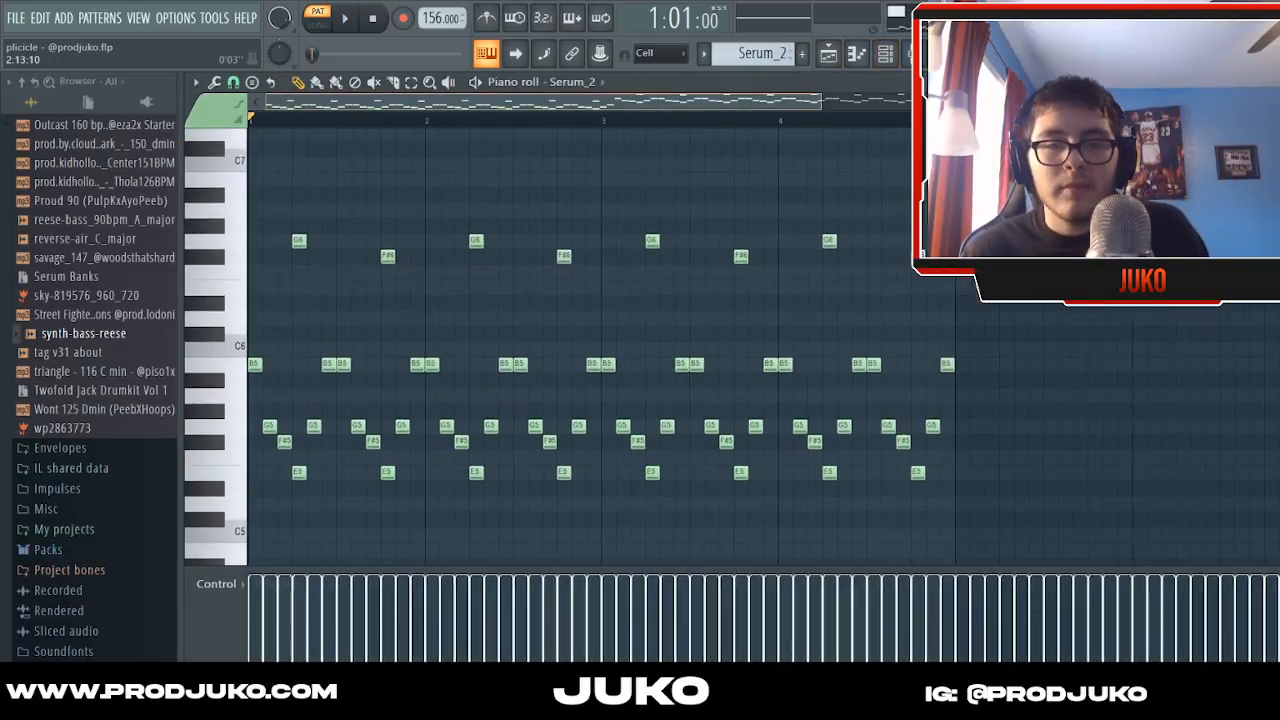
{"action": "scroll", "coordinate": [711, 183], "scroll_direction": "down", "scroll_amount": 1}
{"action": "scroll", "coordinate": [706, 180], "scroll_direction": "up", "scroll_amount": 1}
{"action": "scroll", "coordinate": [690, 170], "scroll_direction": "down", "scroll_amount": 2}
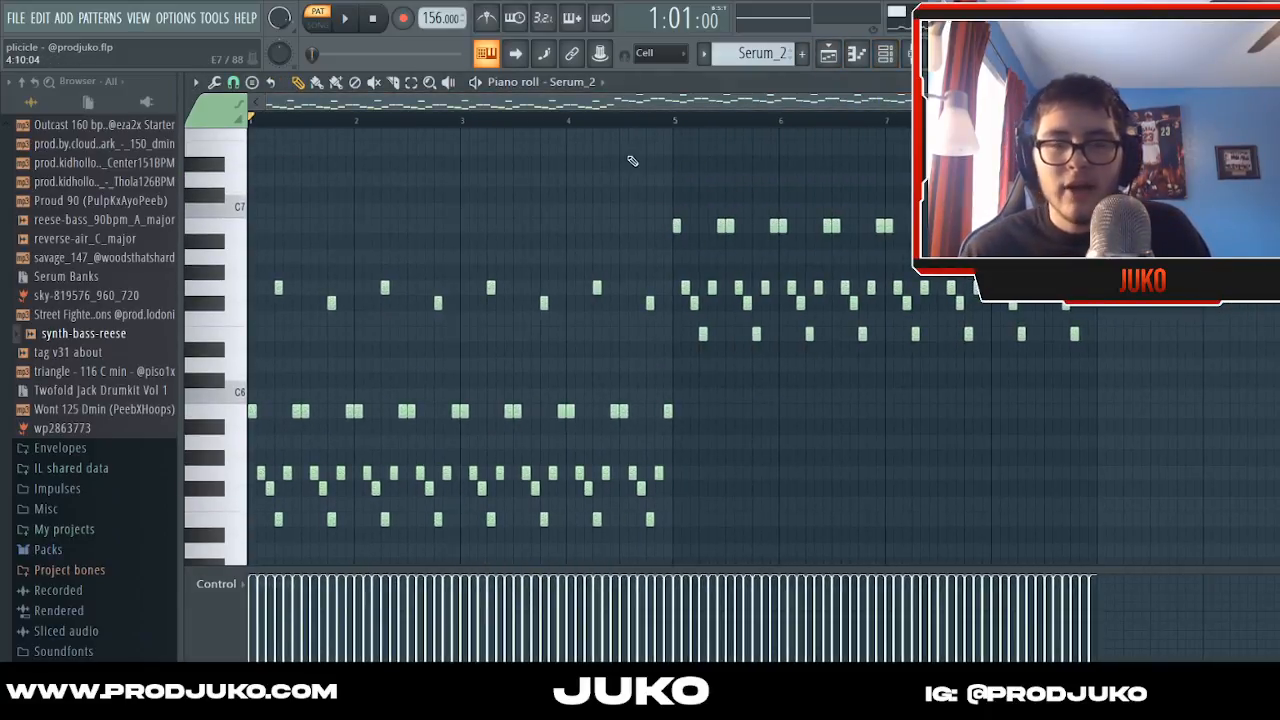
{"action": "scroll", "coordinate": [632, 160], "scroll_direction": "up", "scroll_amount": 3}
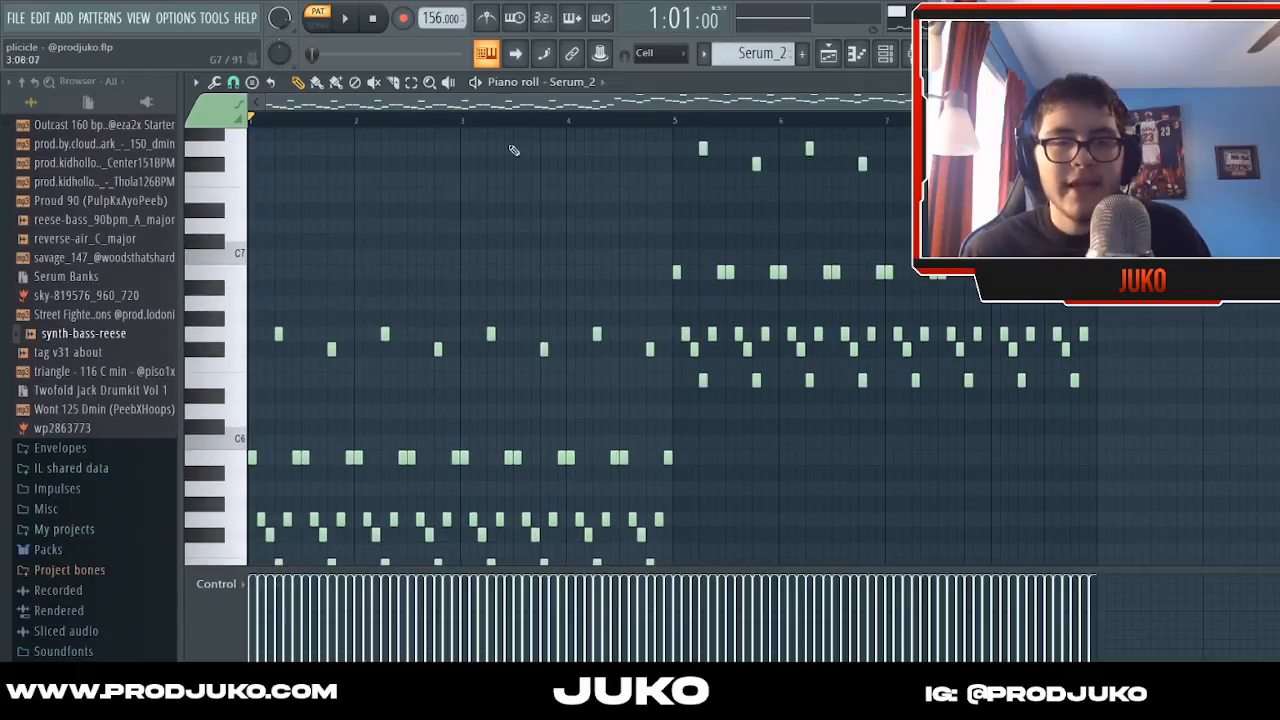
{"action": "scroll", "coordinate": [497, 177], "scroll_direction": "down", "scroll_amount": 2}
{"action": "scroll", "coordinate": [655, 222], "scroll_direction": "down", "scroll_amount": 2}
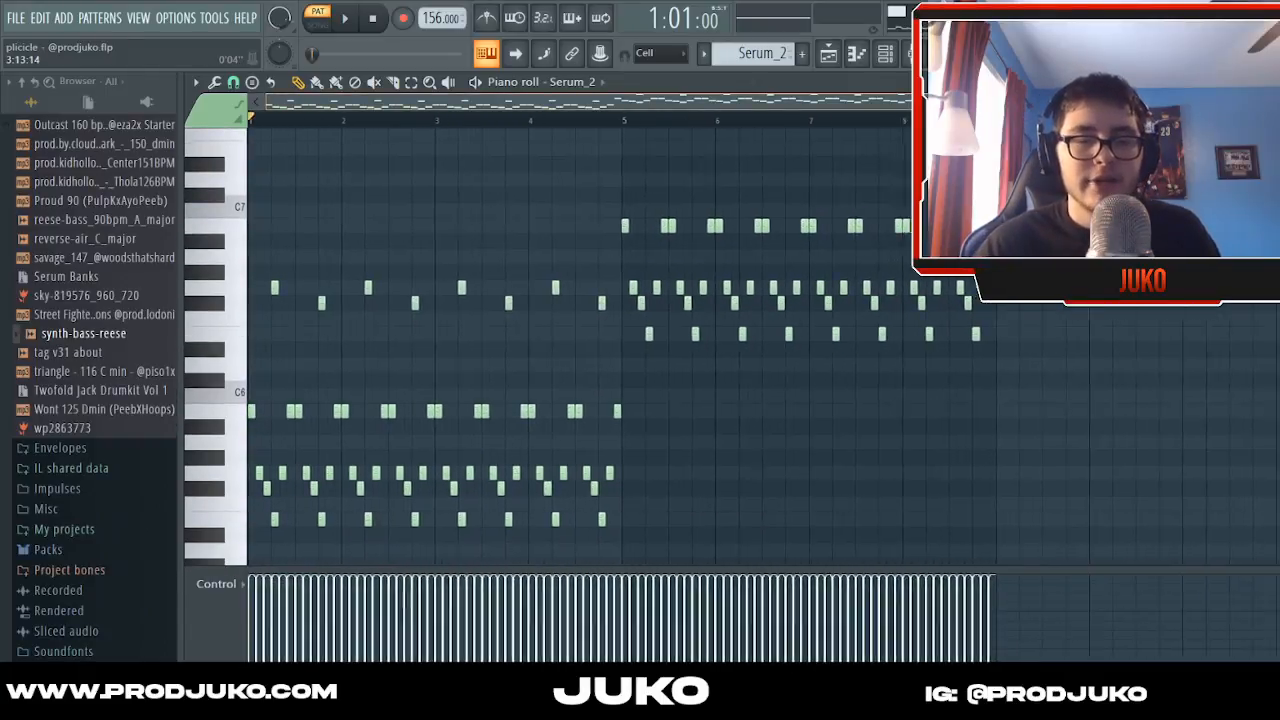
{"action": "scroll", "coordinate": [660, 224], "scroll_direction": "down", "scroll_amount": 2}
- Play back the Serum_2 melody through its lower first half and into the octave-raised second half
{"action": "key", "text": "space"}
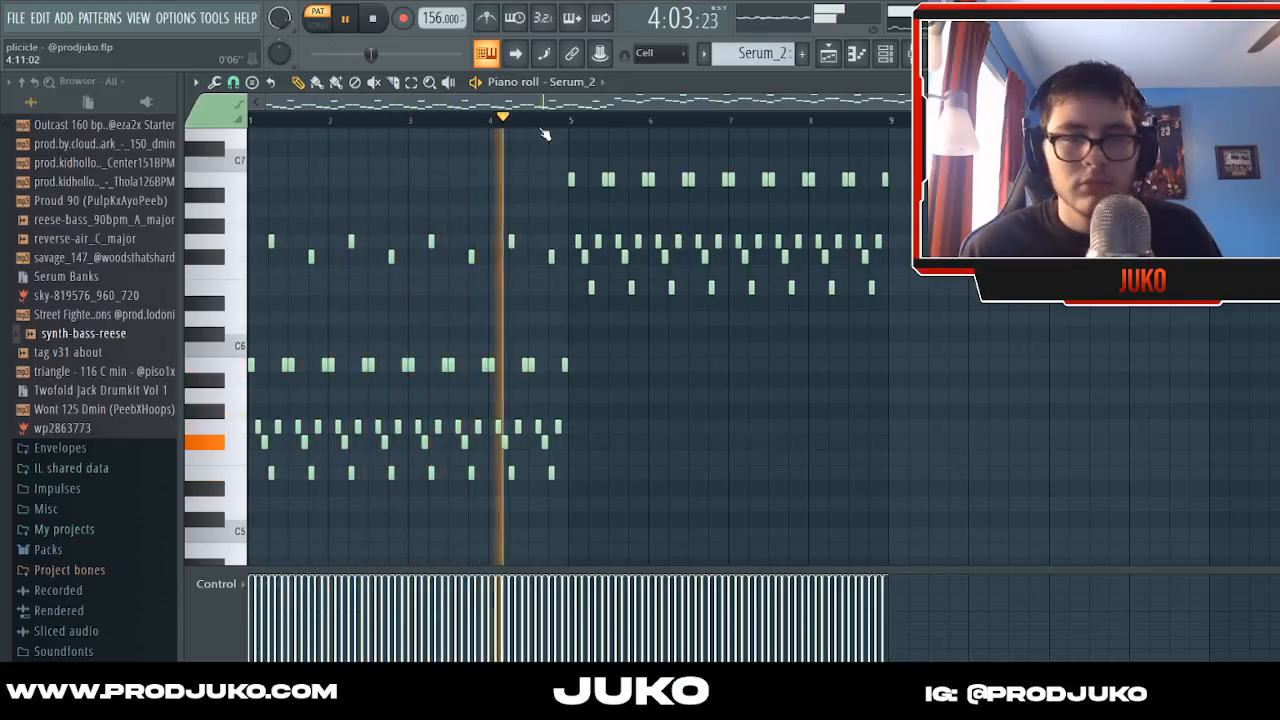
{"action": "scroll", "coordinate": [478, 130], "scroll_direction": "up", "scroll_amount": 4}
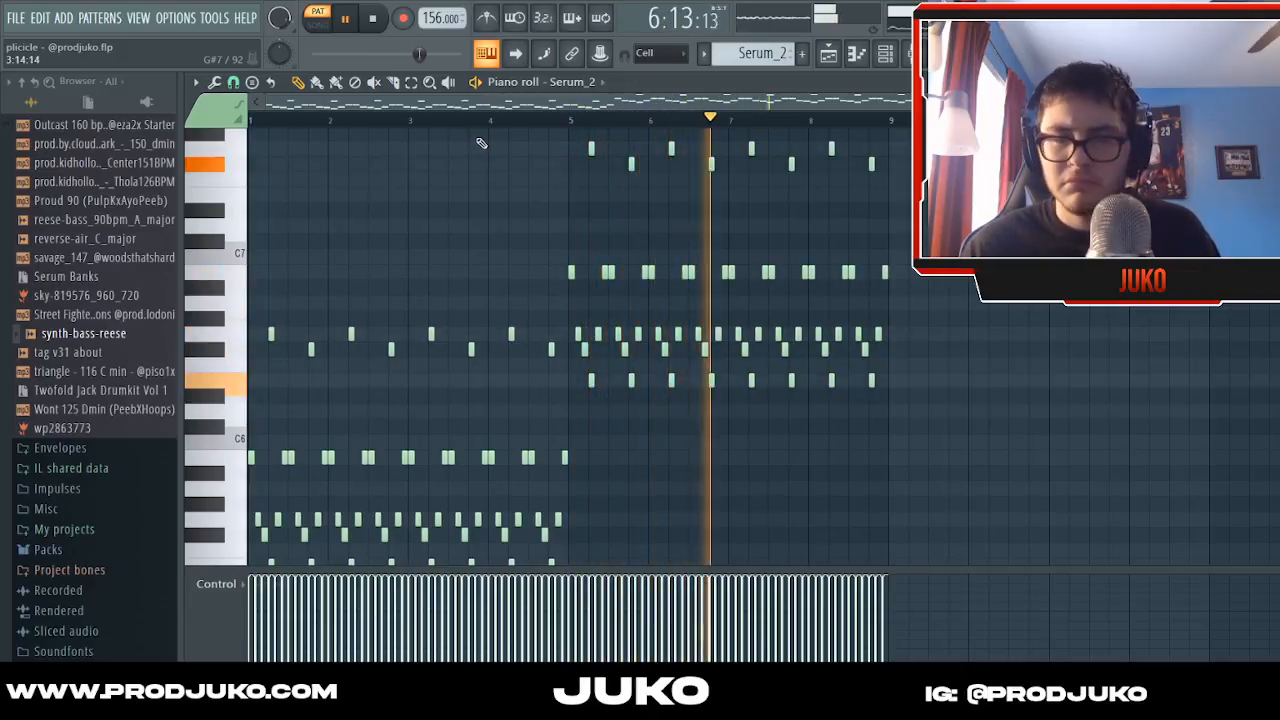
{"action": "key", "text": "space"}
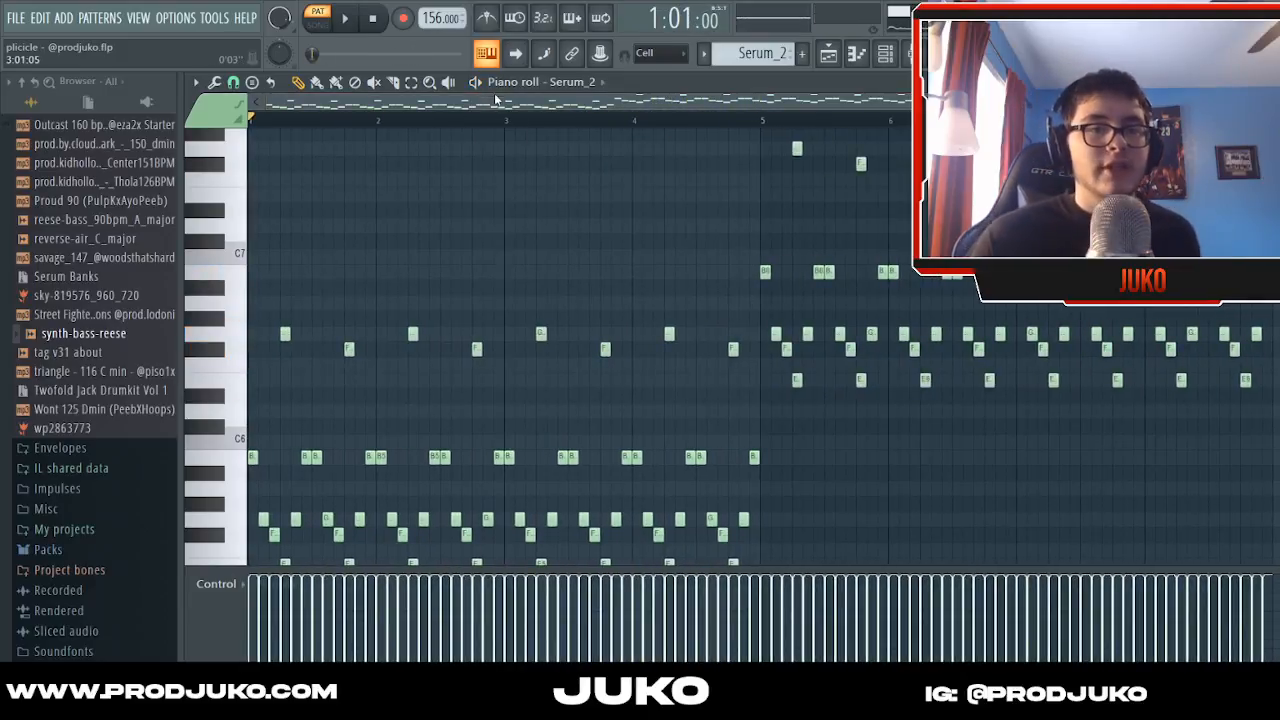
- Open the Serum_2 instrument to examine its preset and oscillator settings, and close the plugin window
{"action": "scroll", "coordinate": [494, 97], "scroll_direction": "down", "scroll_amount": 3}
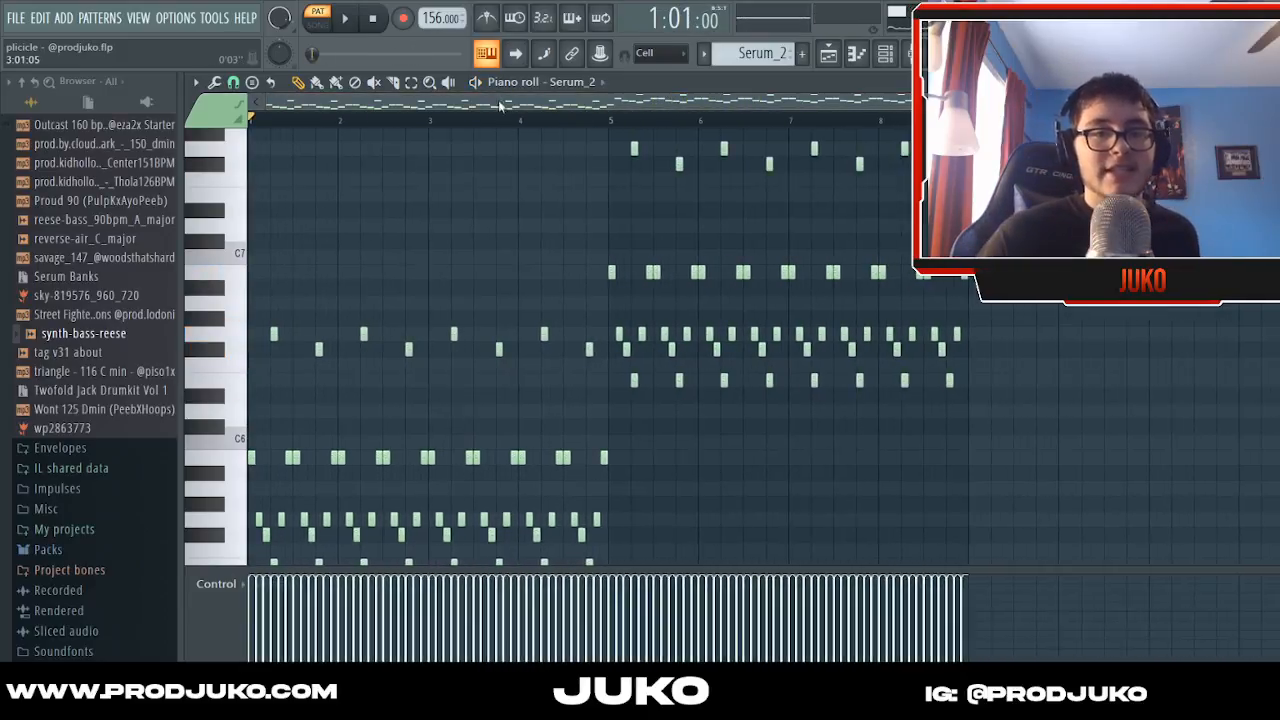
{"action": "scroll", "coordinate": [572, 93], "scroll_direction": "up", "scroll_amount": 2}
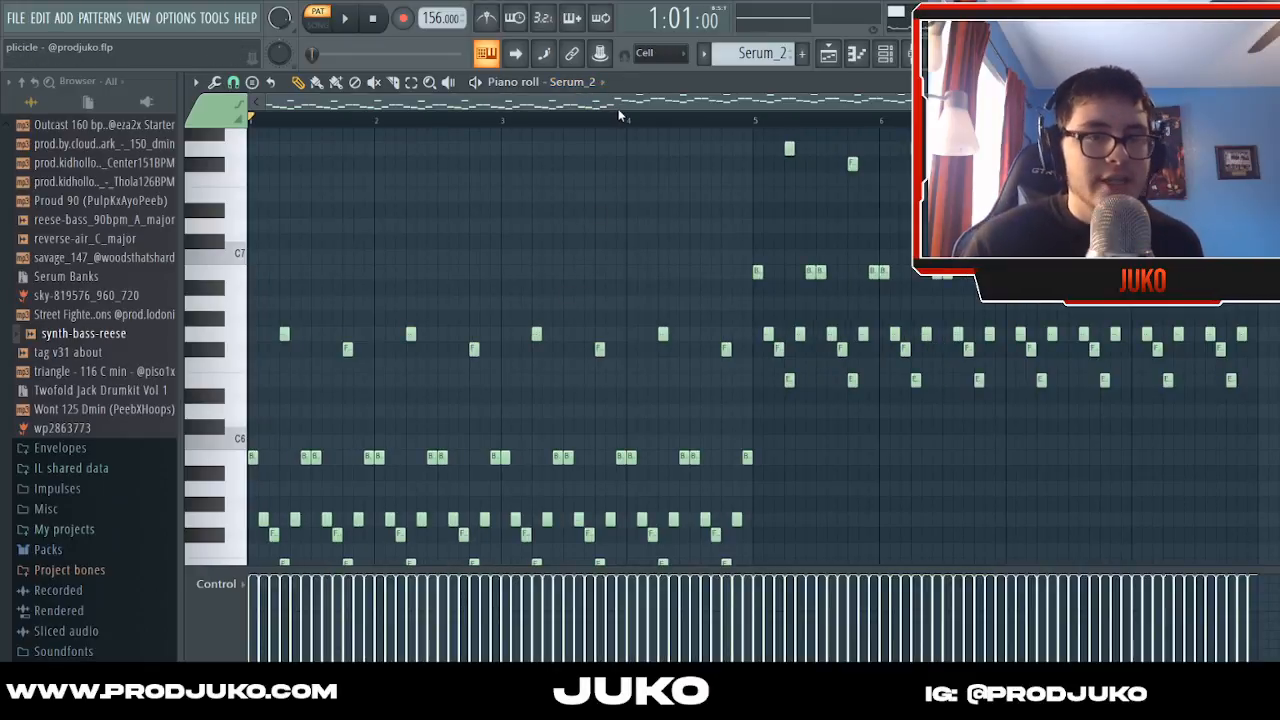
{"action": "scroll", "coordinate": [595, 100], "scroll_direction": "down", "scroll_amount": 1}
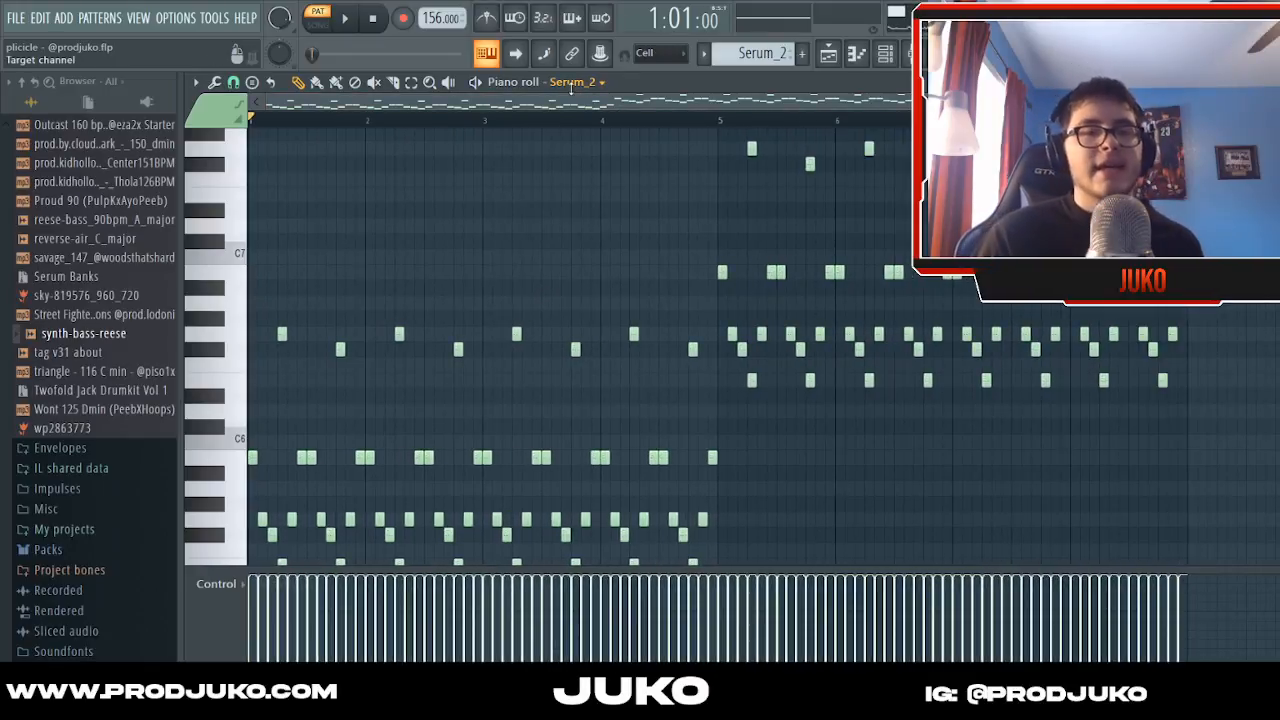
{"action": "left_click", "coordinate": [572, 83]}
{"action": "left_click_drag", "start_coordinate": [622, 365], "coordinate": [698, 166]}
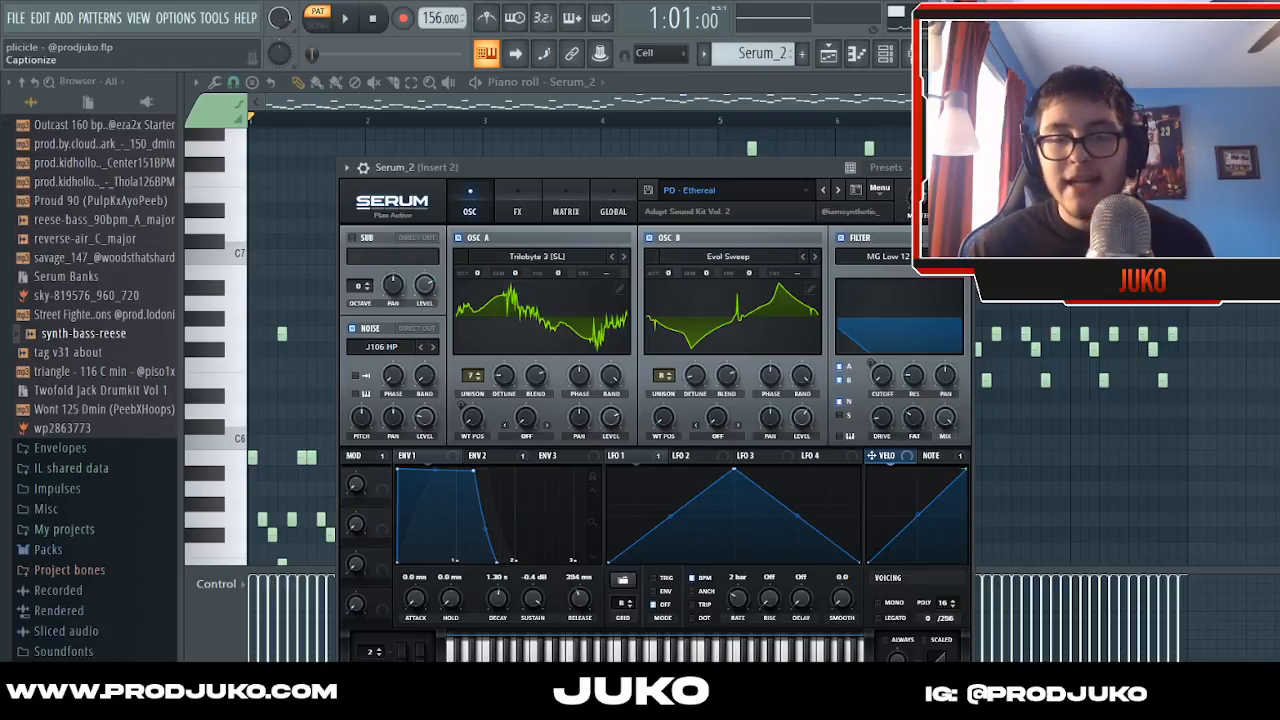
{"action": "left_click_drag", "start_coordinate": [742, 174], "coordinate": [704, 184]}
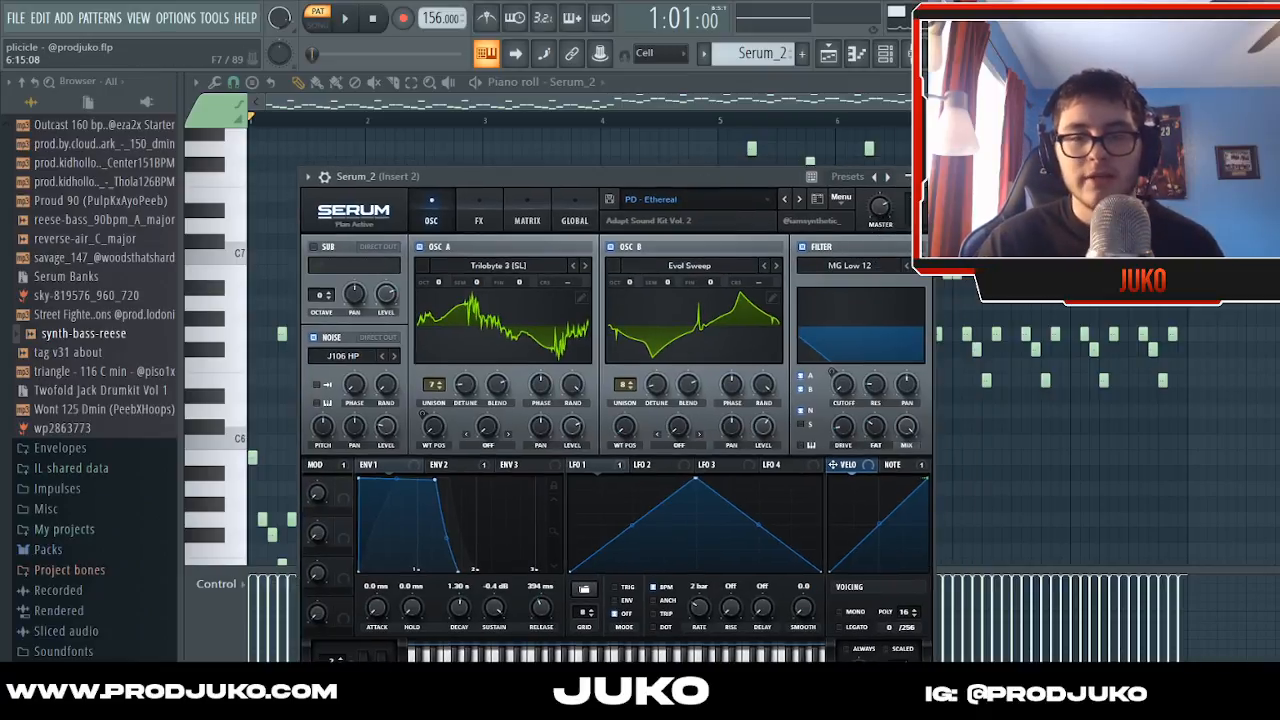
{"action": "key", "text": "Escape"}
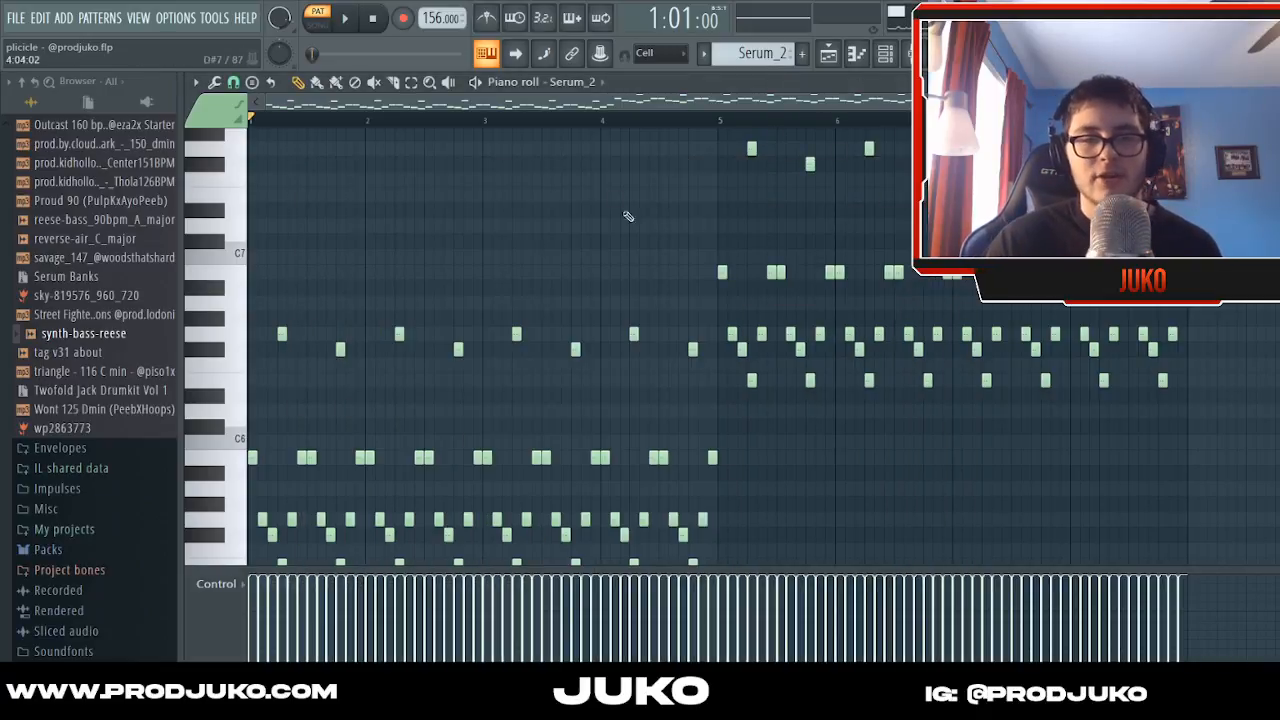
- Switch to the Serum_2 #2 pattern and open its notes in the piano roll to examine the whole melody
{"action": "left_click", "coordinate": [885, 54]}
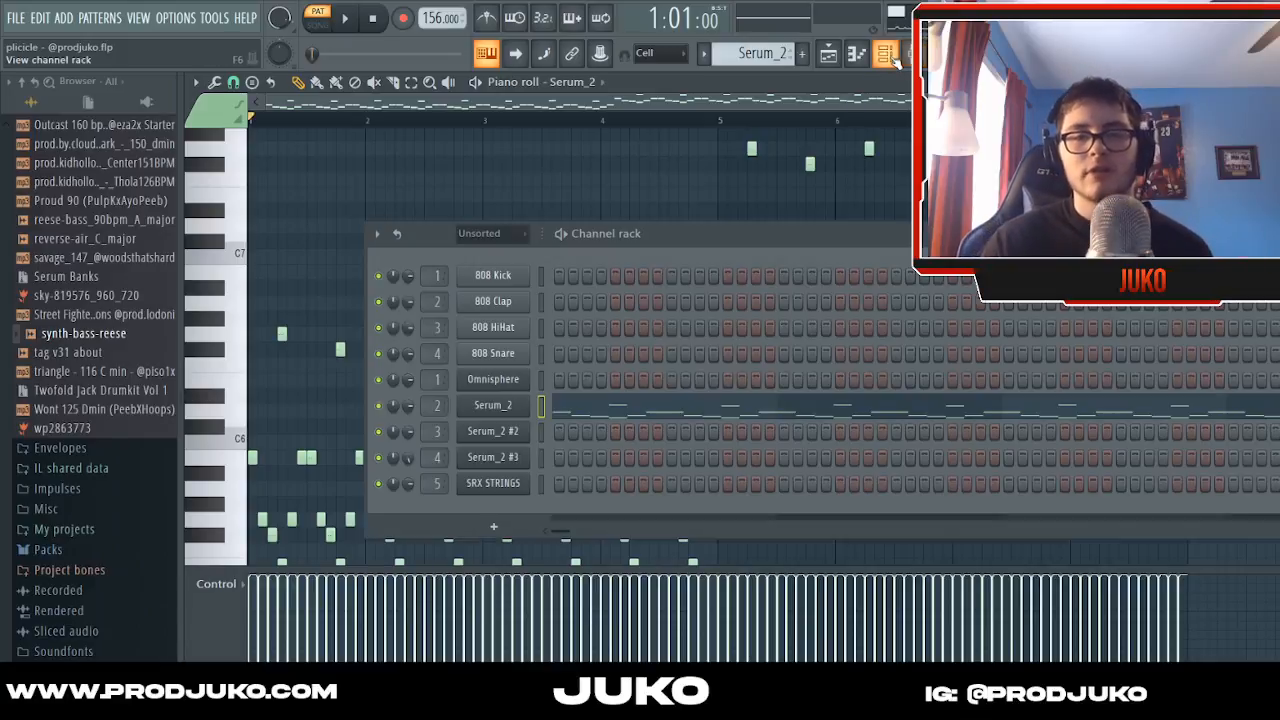
{"action": "left_click", "coordinate": [620, 431]}
{"action": "scroll", "coordinate": [572, 185], "scroll_direction": "up", "scroll_amount": 3}
{"action": "scroll", "coordinate": [557, 120], "scroll_direction": "up", "scroll_amount": 2}
{"action": "scroll", "coordinate": [557, 120], "scroll_direction": "down", "scroll_amount": 2}
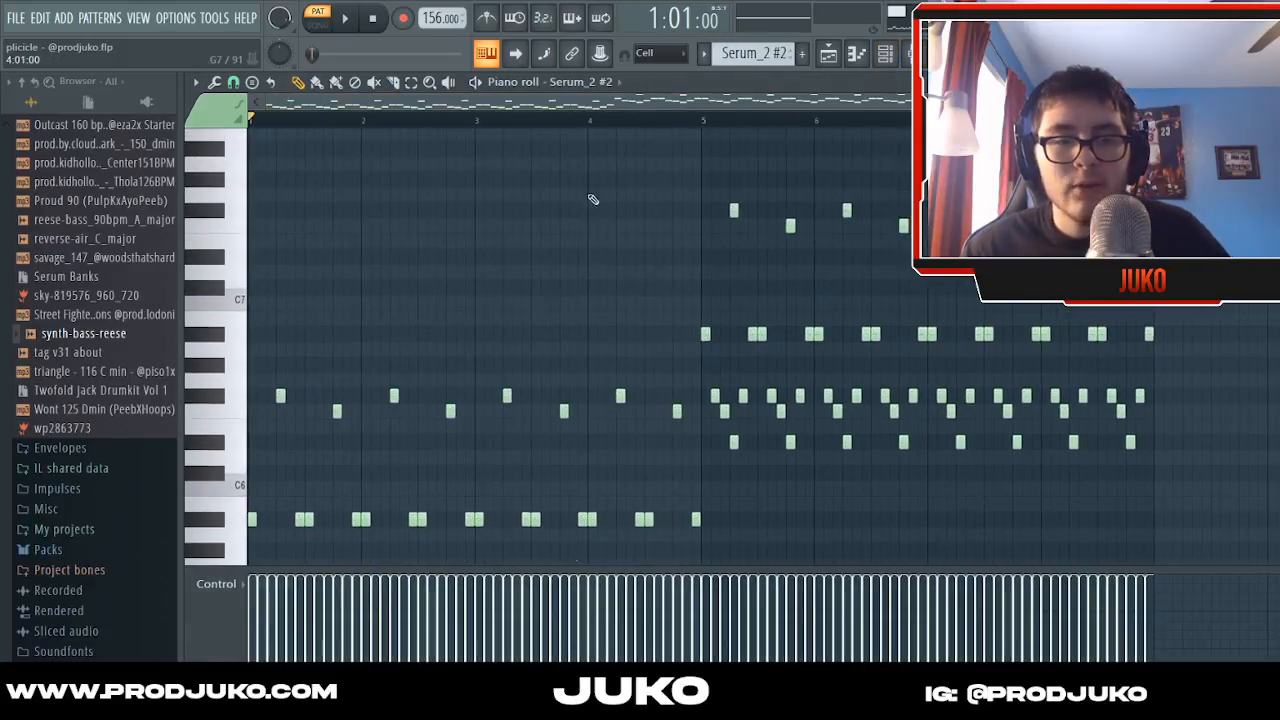
{"action": "scroll", "coordinate": [594, 200], "scroll_direction": "down", "scroll_amount": 2}
{"action": "scroll", "coordinate": [557, 116], "scroll_direction": "up", "scroll_amount": 2}
{"action": "scroll", "coordinate": [560, 117], "scroll_direction": "down", "scroll_amount": 2}
{"action": "scroll", "coordinate": [582, 118], "scroll_direction": "up", "scroll_amount": 2}
{"action": "scroll", "coordinate": [582, 118], "scroll_direction": "down", "scroll_amount": 3}
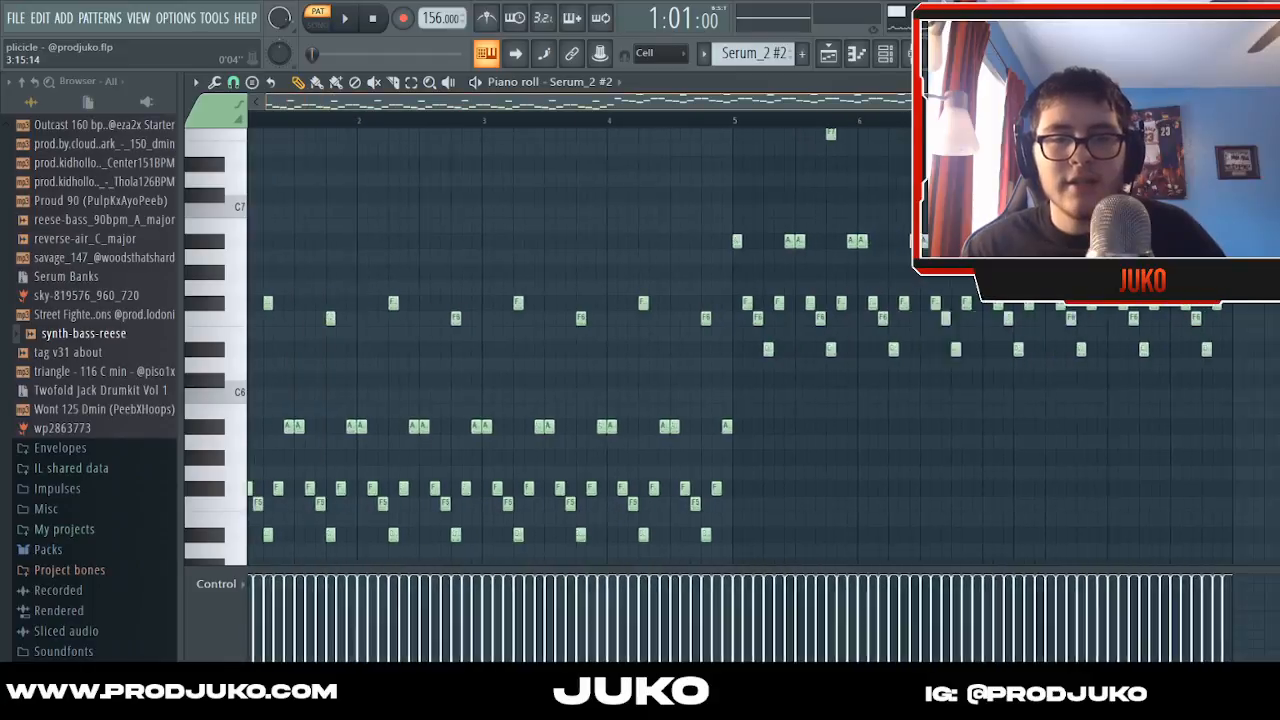
- Play back the Serum_2 #2 melody and open its instrument to examine the preset
{"action": "key", "text": "space"}
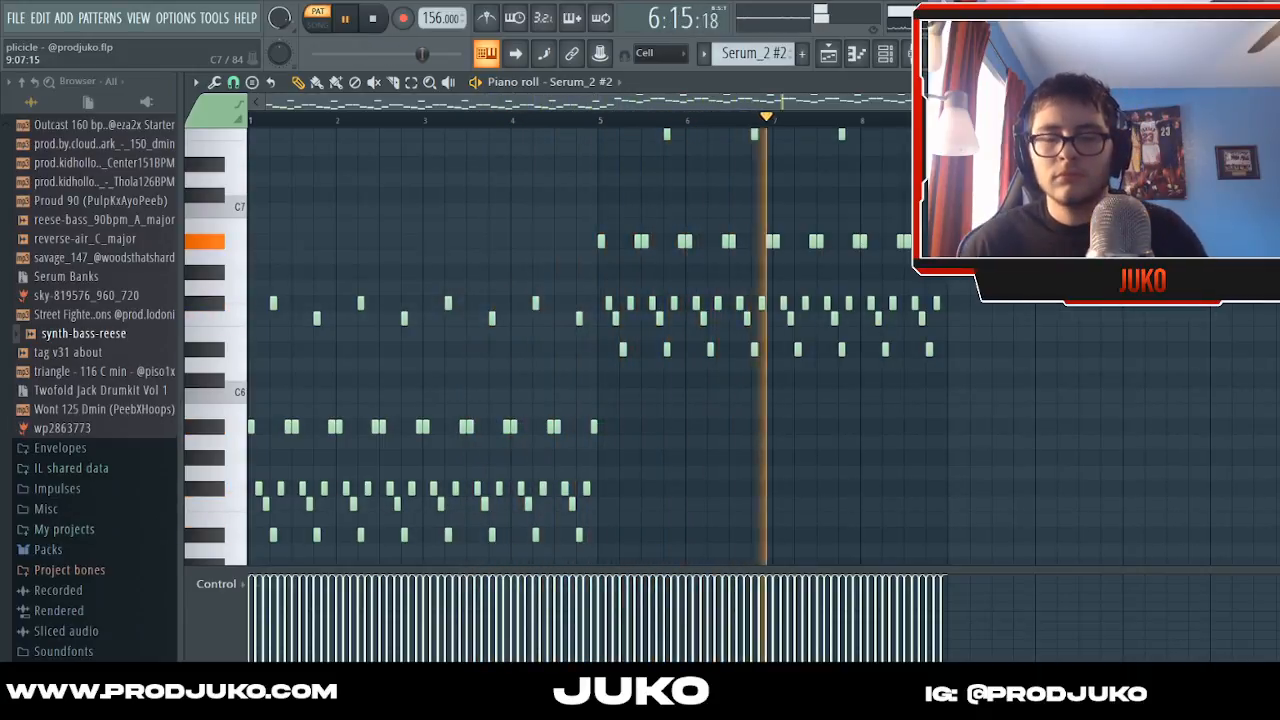
{"action": "key", "text": "space"}
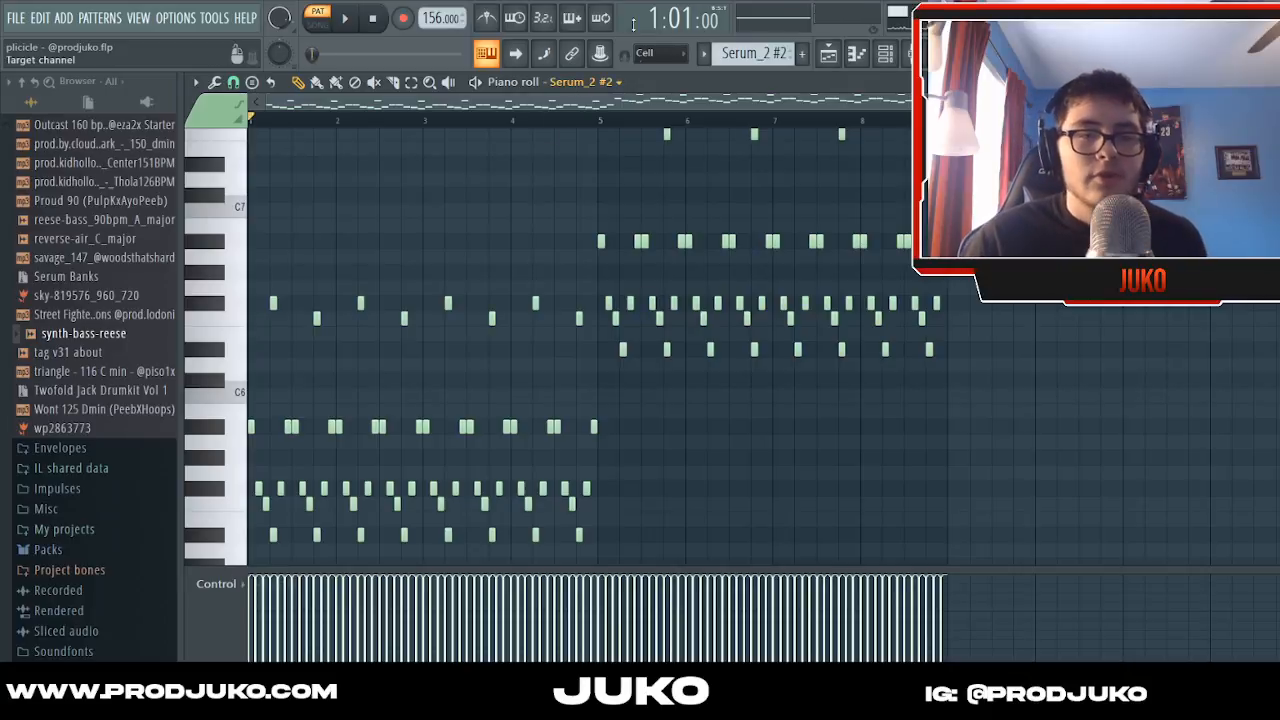
{"action": "left_click", "coordinate": [600, 81]}
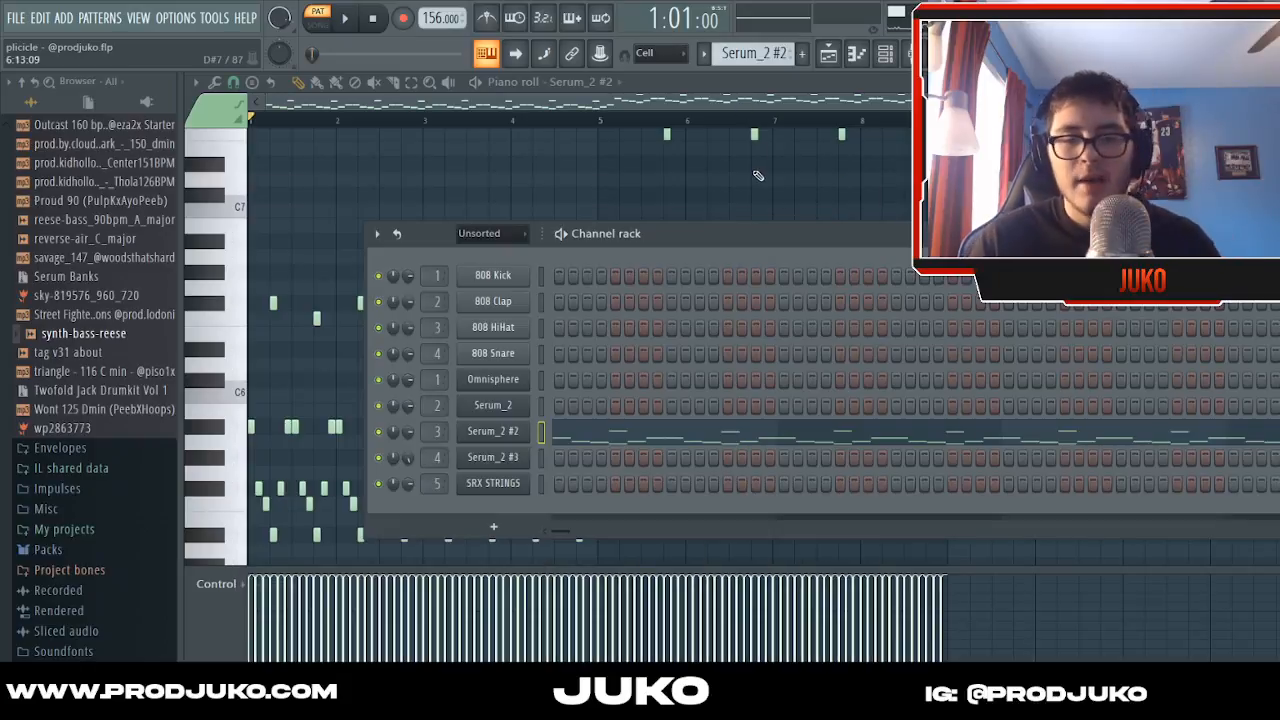
- Switch to the Serum_2 #3 pattern and open its melody notes in the piano roll
{"action": "scroll", "coordinate": [745, 44], "scroll_direction": "down", "scroll_amount": 1}
{"action": "scroll", "coordinate": [745, 48], "scroll_direction": "down", "scroll_amount": 1}
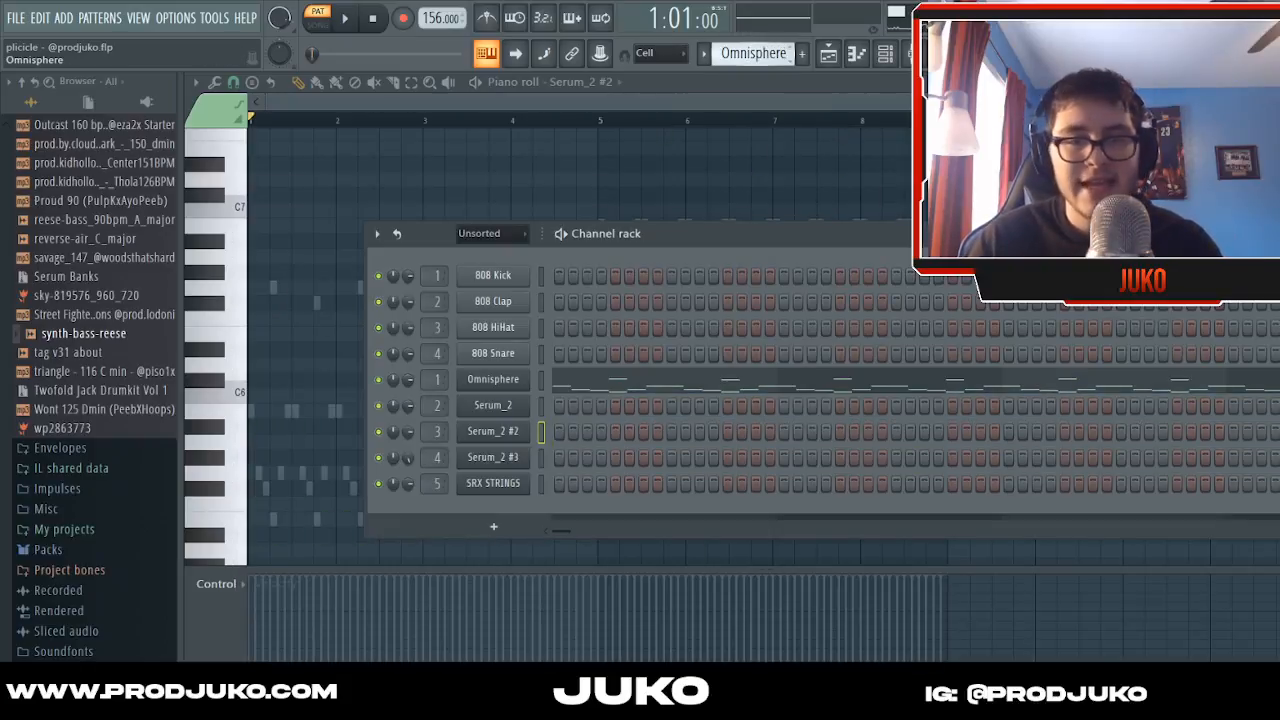
{"action": "scroll", "coordinate": [745, 48], "scroll_direction": "up", "scroll_amount": 1}
{"action": "left_click", "coordinate": [696, 461]}
{"action": "scroll", "coordinate": [592, 113], "scroll_direction": "up", "scroll_amount": 3}
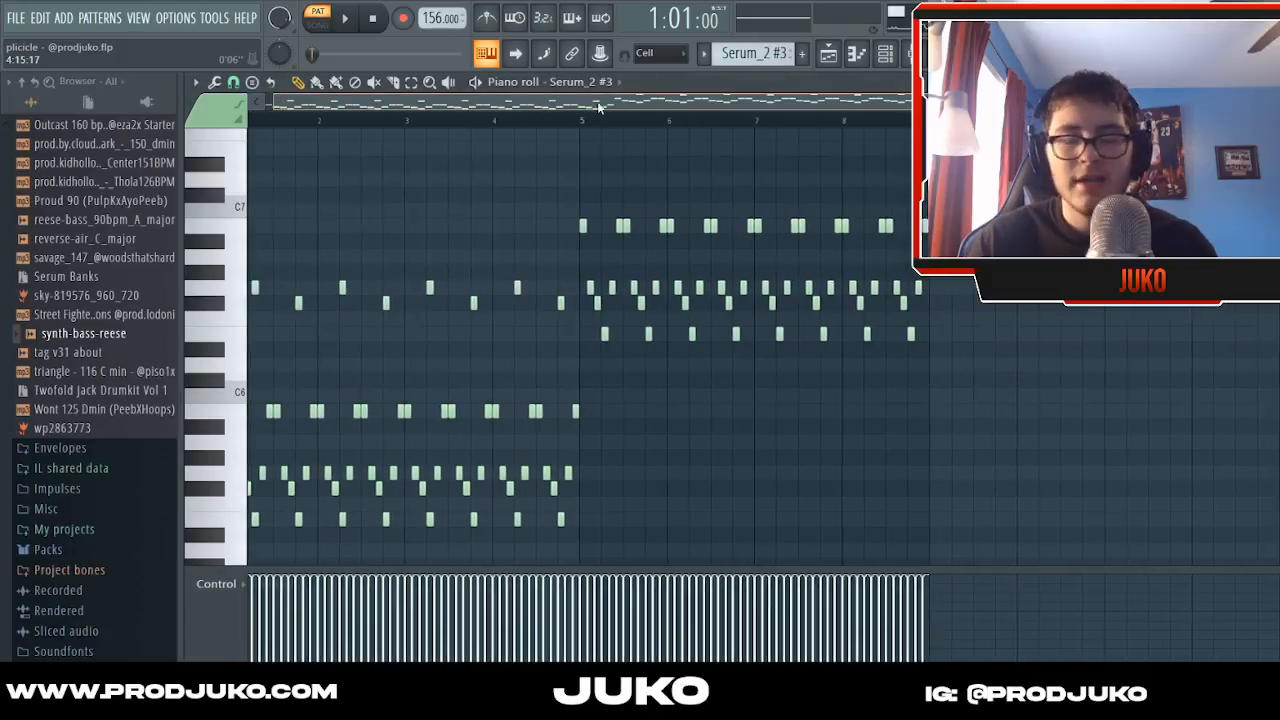
{"action": "scroll", "coordinate": [585, 99], "scroll_direction": "down", "scroll_amount": 1}
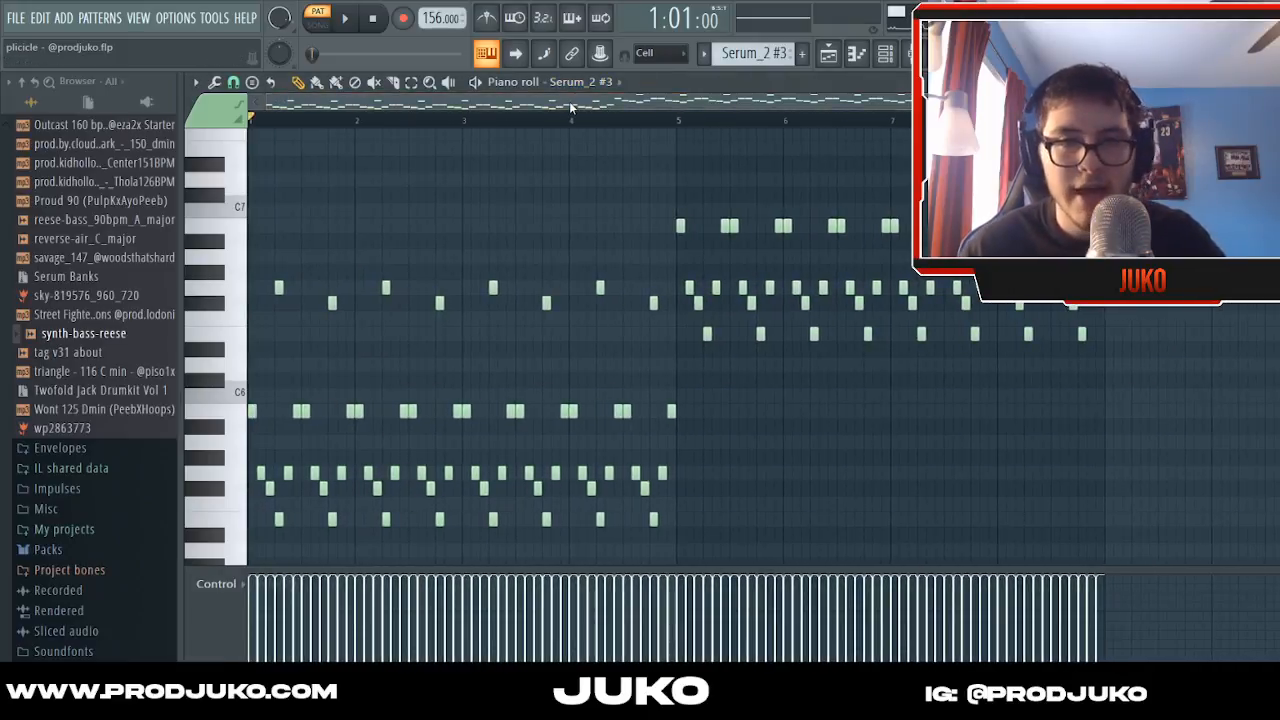
- Play back the Serum_2 #3 melody, examine the preset in its Serum instrument, and close the plugin window
{"action": "key", "text": "space"}
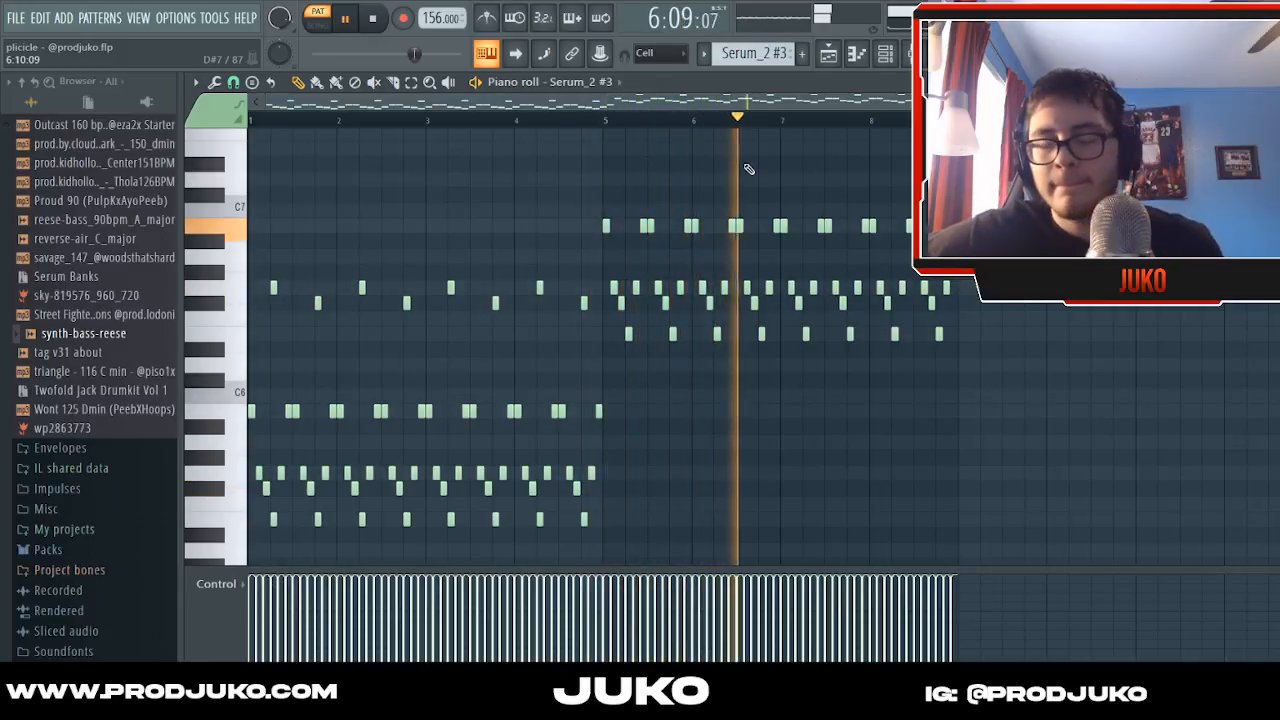
{"action": "key", "text": "space"}
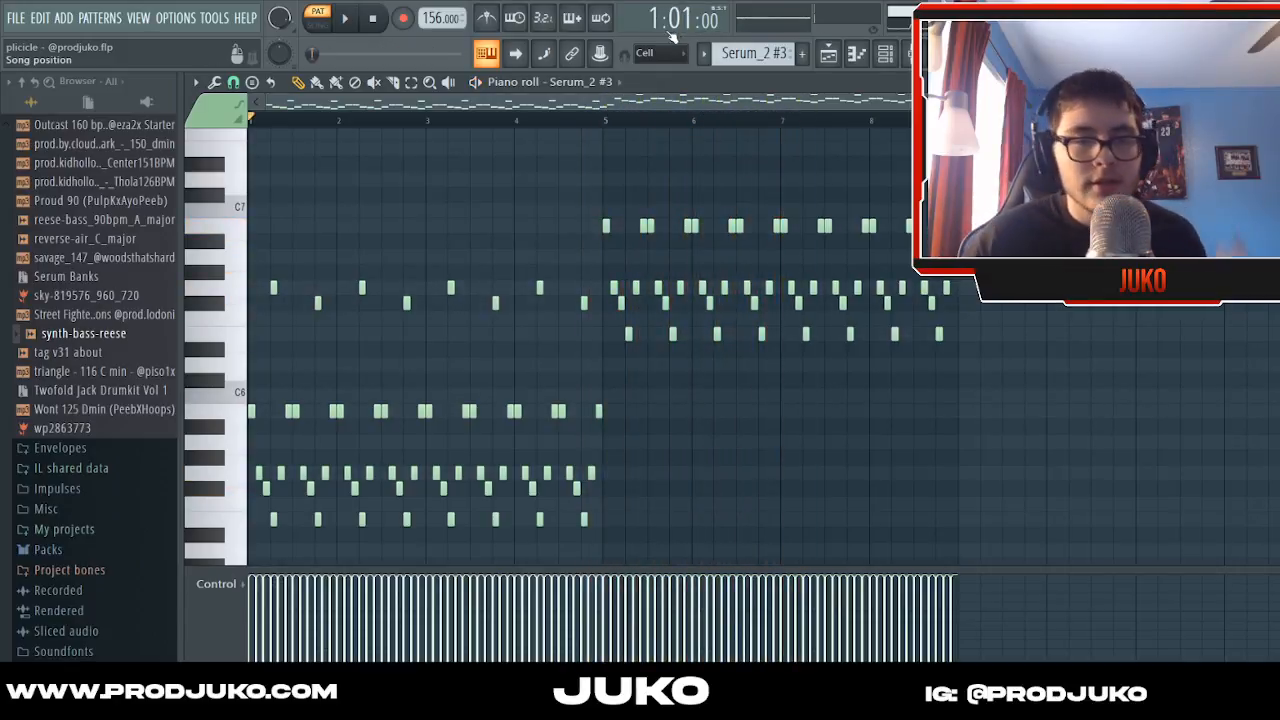
{"action": "left_click", "coordinate": [590, 82]}
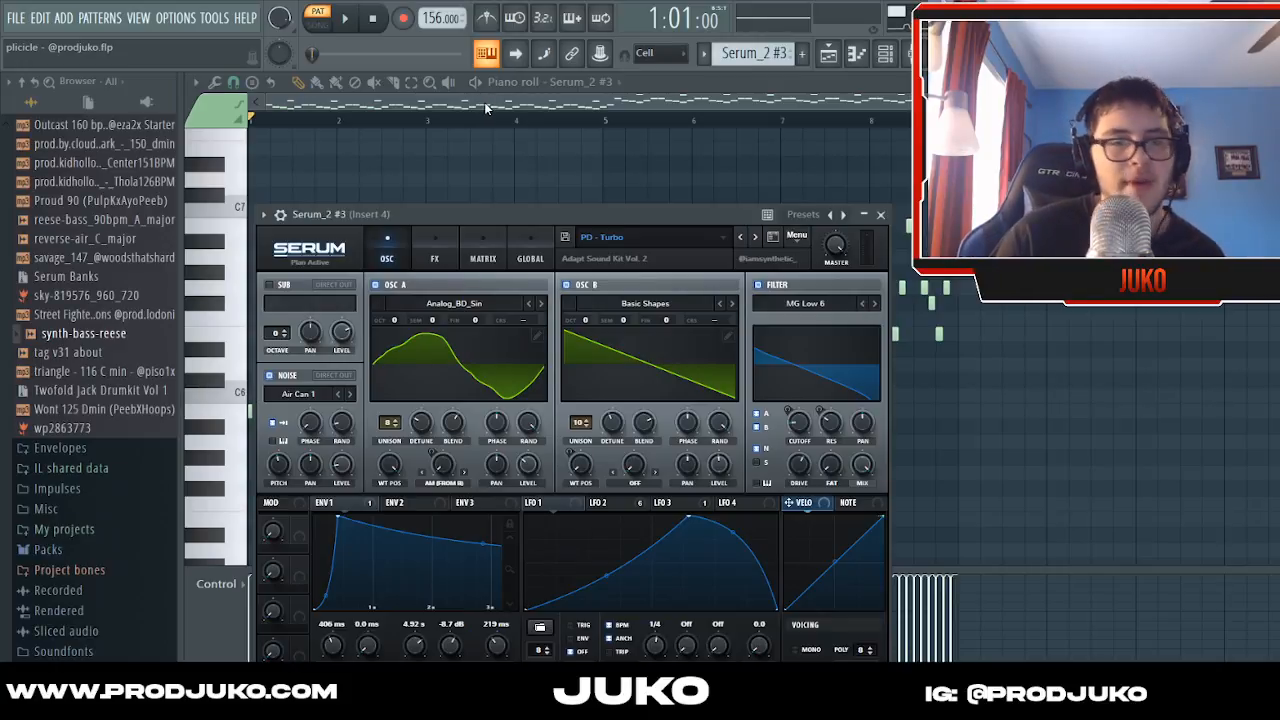
{"action": "left_click", "coordinate": [520, 117]}
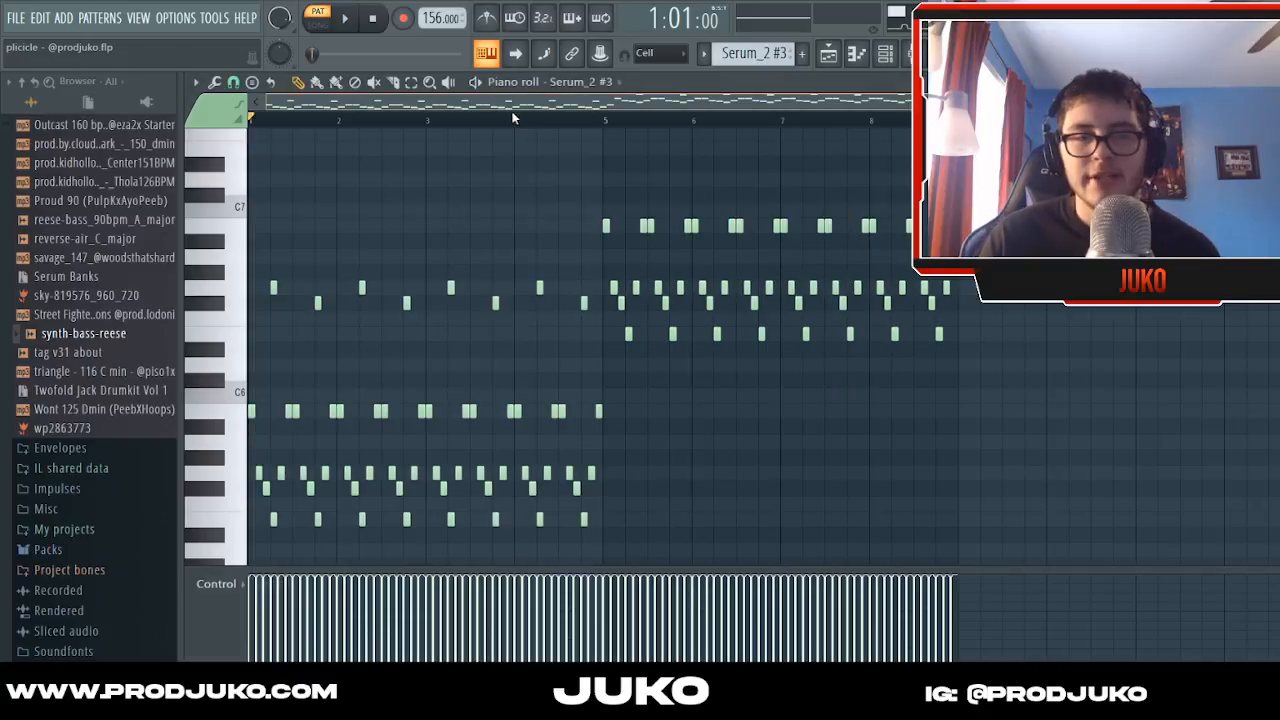
- Switch to the SRX STRINGS pattern and open its long sustained notes in the piano roll
{"action": "left_click", "coordinate": [886, 55]}
{"action": "scroll", "coordinate": [753, 54], "scroll_direction": "down", "scroll_amount": 1}
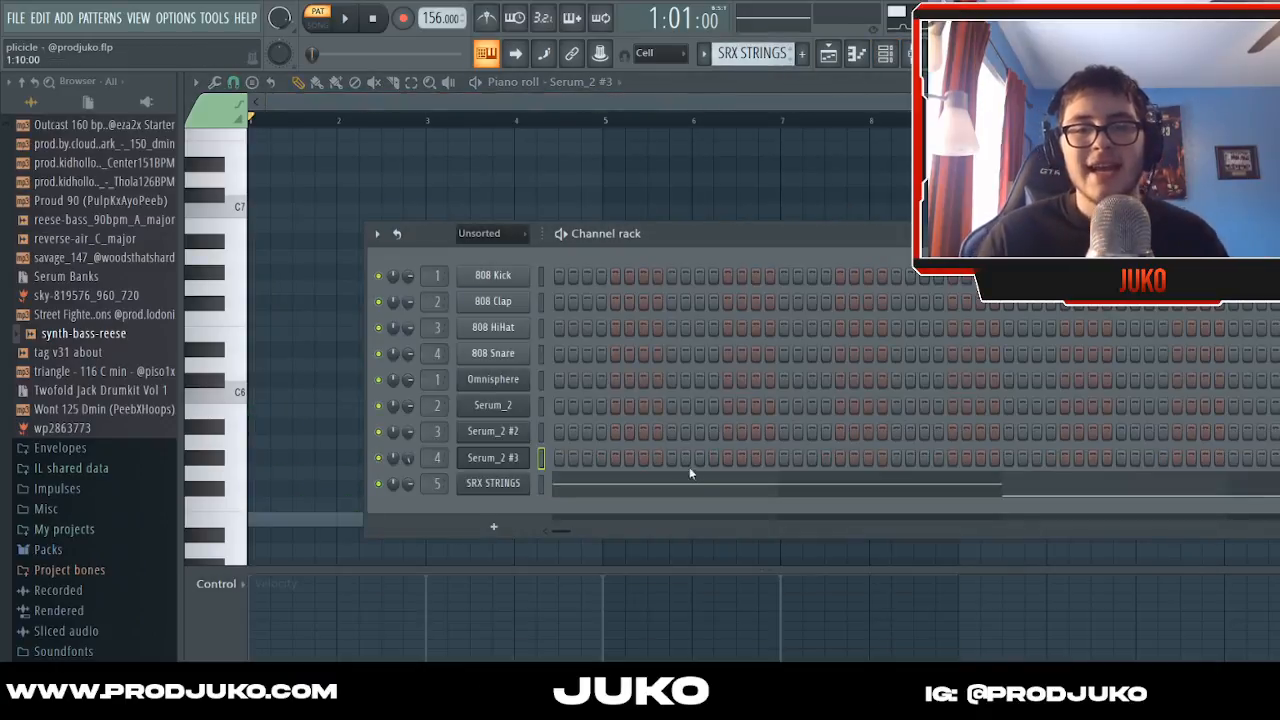
{"action": "left_click", "coordinate": [701, 486]}
{"action": "scroll", "coordinate": [676, 153], "scroll_direction": "down", "scroll_amount": 2}
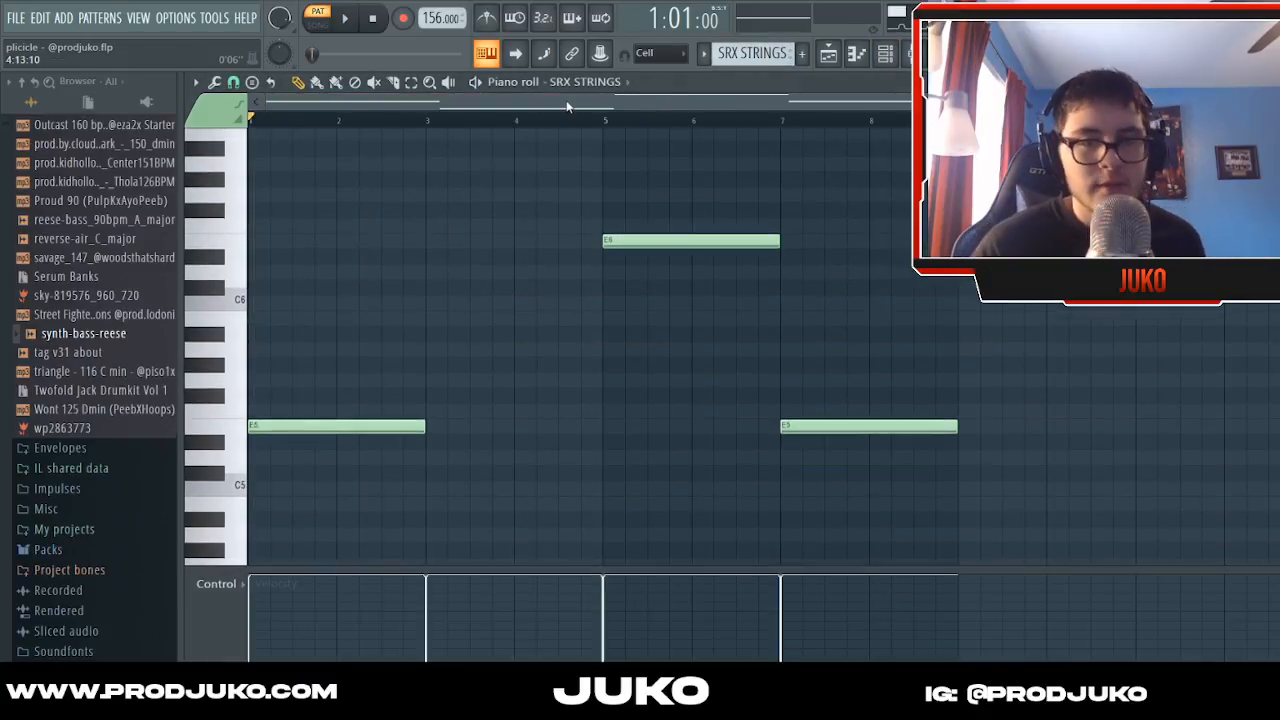
- Play back the SRX STRINGS pattern and follow its sustained notes in the piano roll
{"action": "left_click_drag", "start_coordinate": [582, 107], "coordinate": [594, 97]}
{"action": "key", "text": "space"}
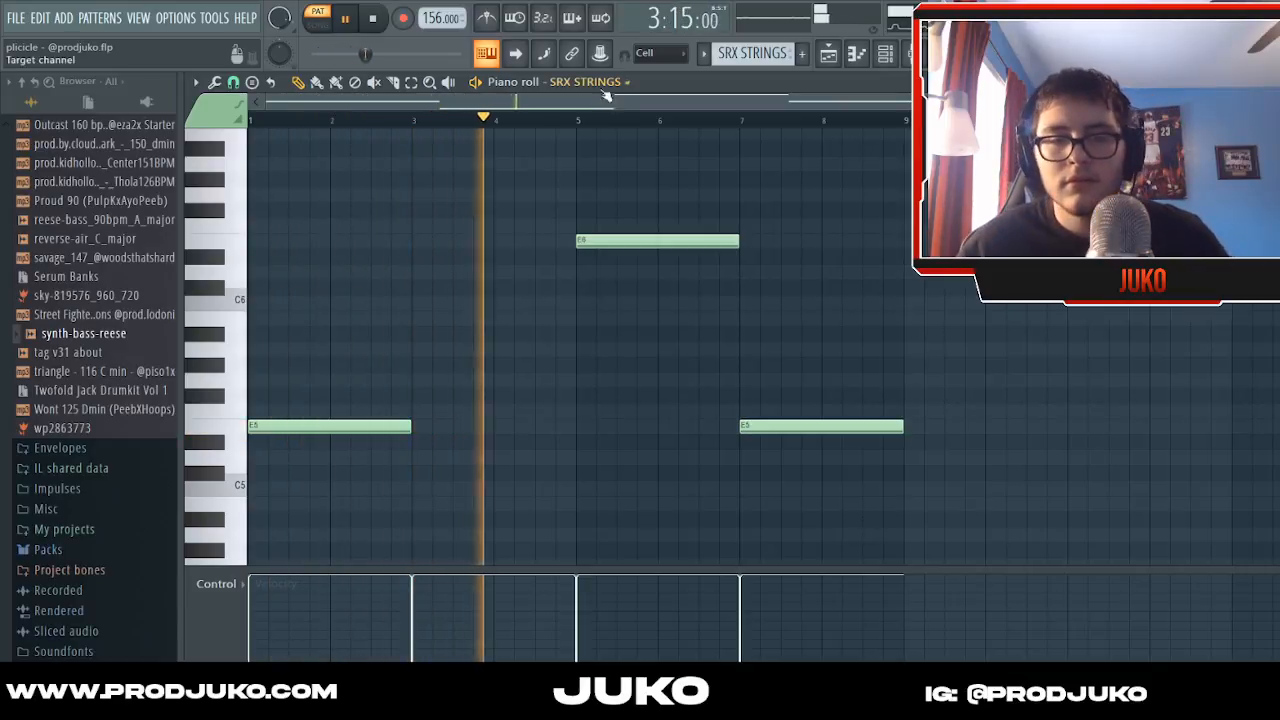
{"action": "left_click_drag", "start_coordinate": [597, 103], "coordinate": [602, 112]}
{"action": "scroll", "coordinate": [622, 175], "scroll_direction": "down", "scroll_amount": 1}
{"action": "scroll", "coordinate": [694, 191], "scroll_direction": "up", "scroll_amount": 1}
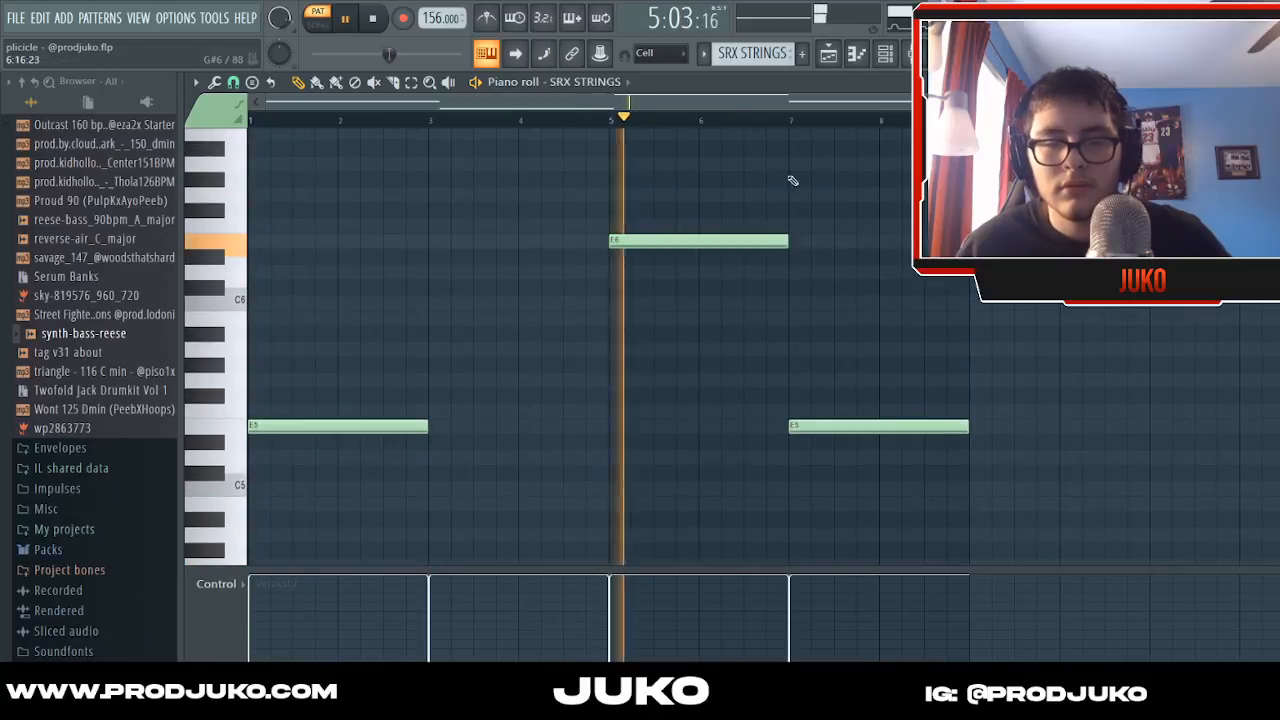
{"action": "left_click_drag", "start_coordinate": [722, 104], "coordinate": [722, 92]}
{"action": "scroll", "coordinate": [864, 194], "scroll_direction": "up", "scroll_amount": 3}
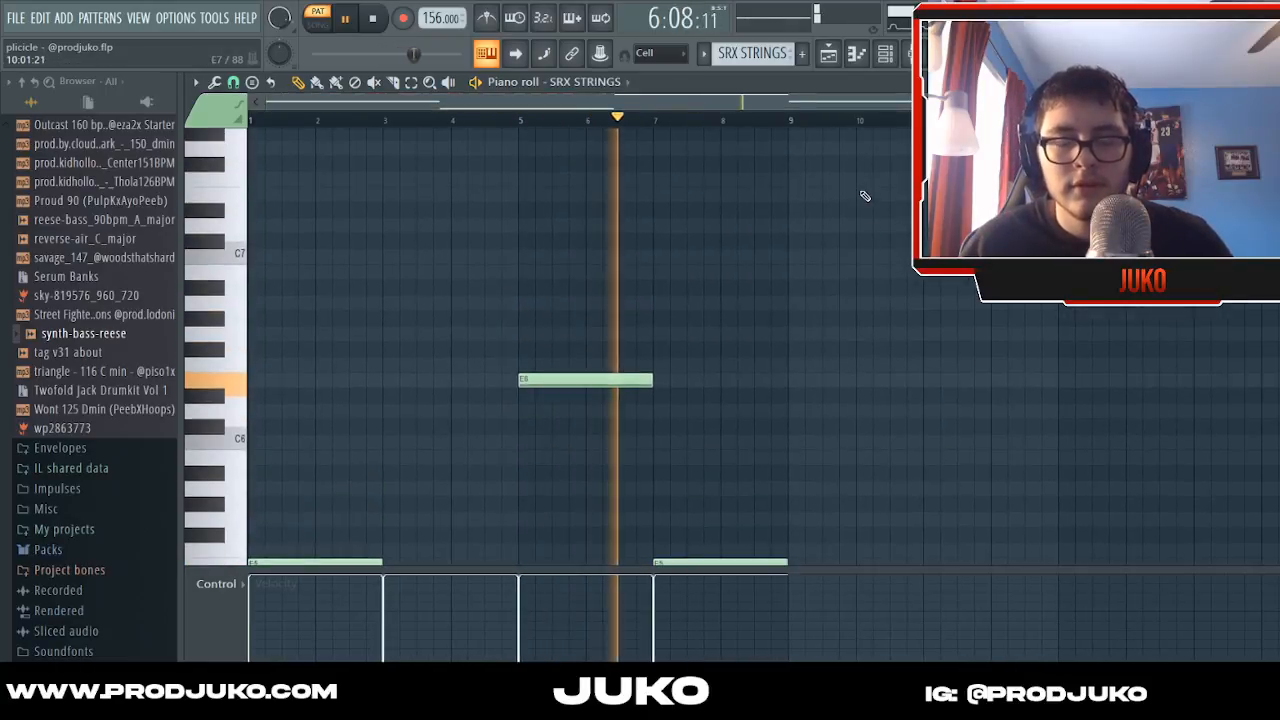
{"action": "scroll", "coordinate": [861, 195], "scroll_direction": "down", "scroll_amount": 2}
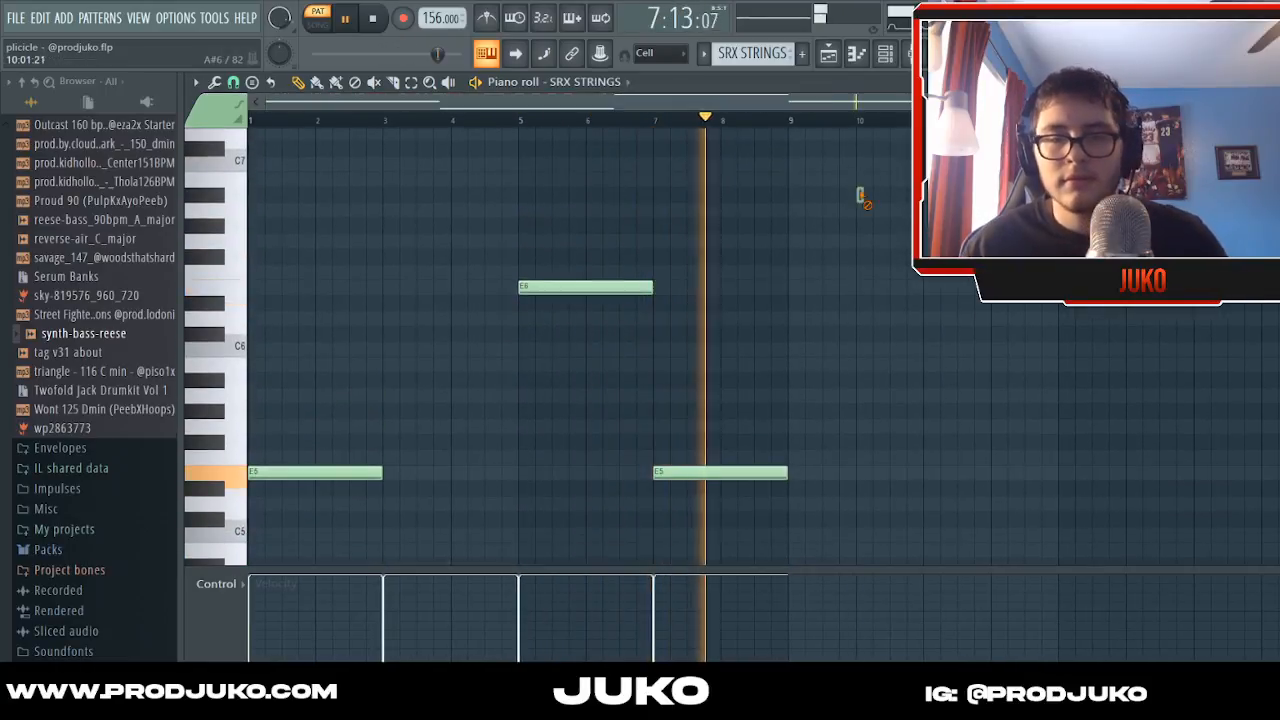
{"action": "key", "text": "space"}
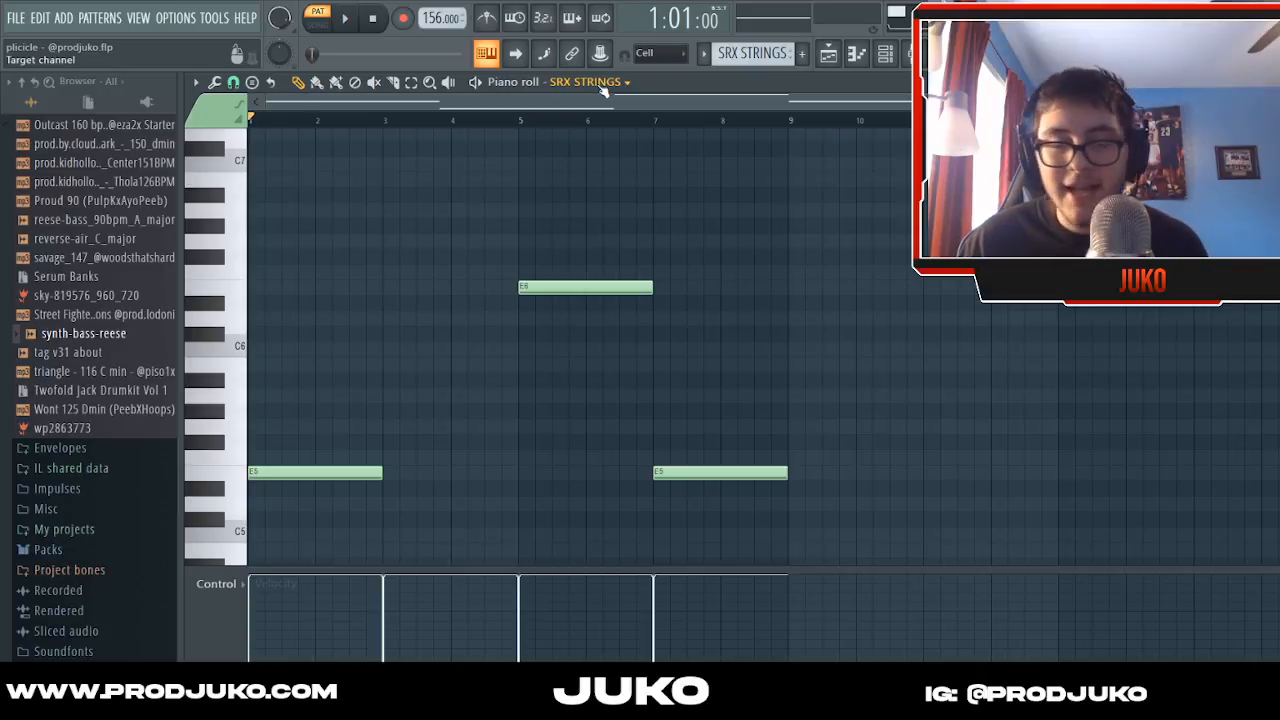
- Open the SRX STRINGS instrument, examine its Trem Decresc patch, and close the plugin window
{"action": "left_click", "coordinate": [604, 85]}
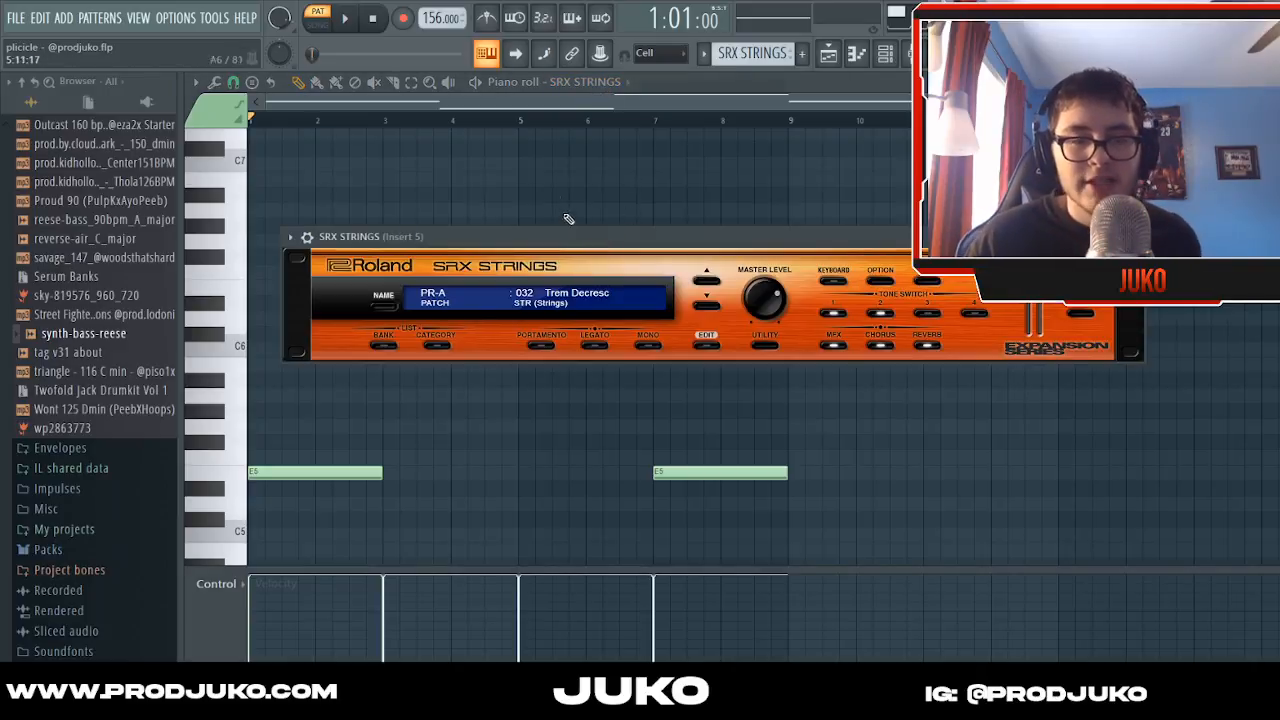
{"action": "left_click_drag", "start_coordinate": [574, 242], "coordinate": [471, 215]}
{"action": "left_click_drag", "start_coordinate": [633, 217], "coordinate": [585, 229]}
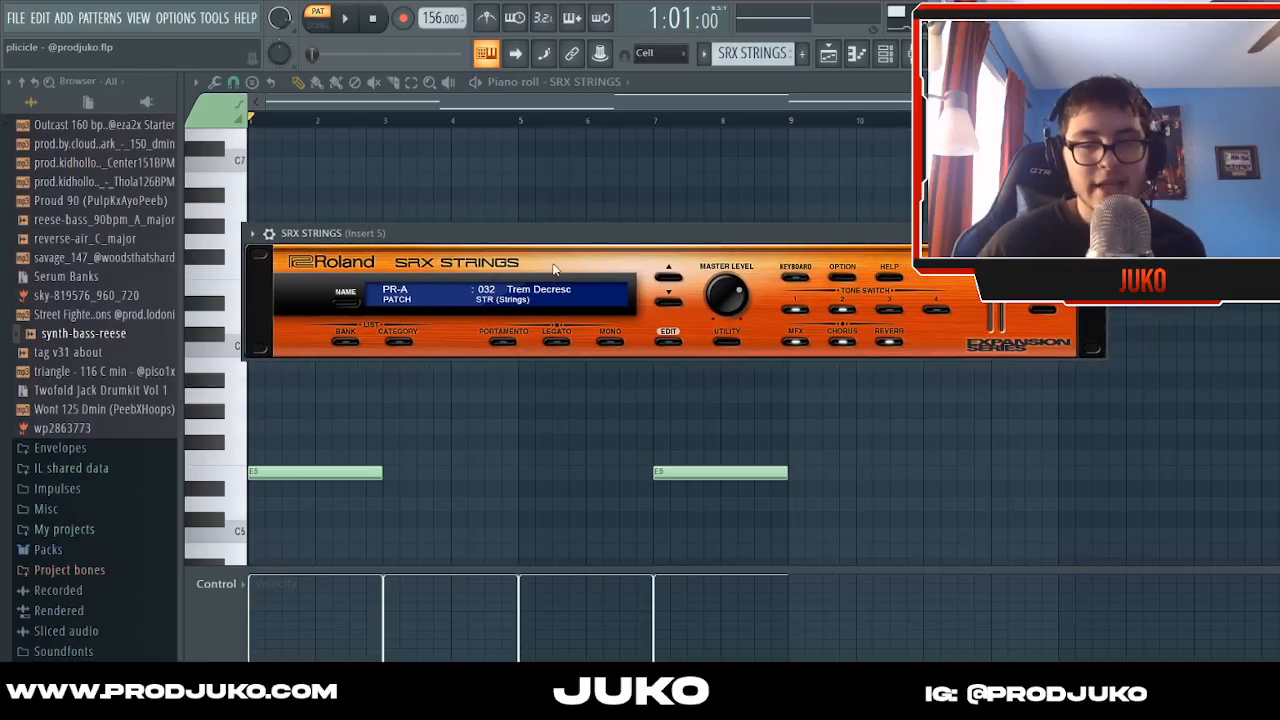
{"action": "left_click_drag", "start_coordinate": [816, 232], "coordinate": [775, 231]}
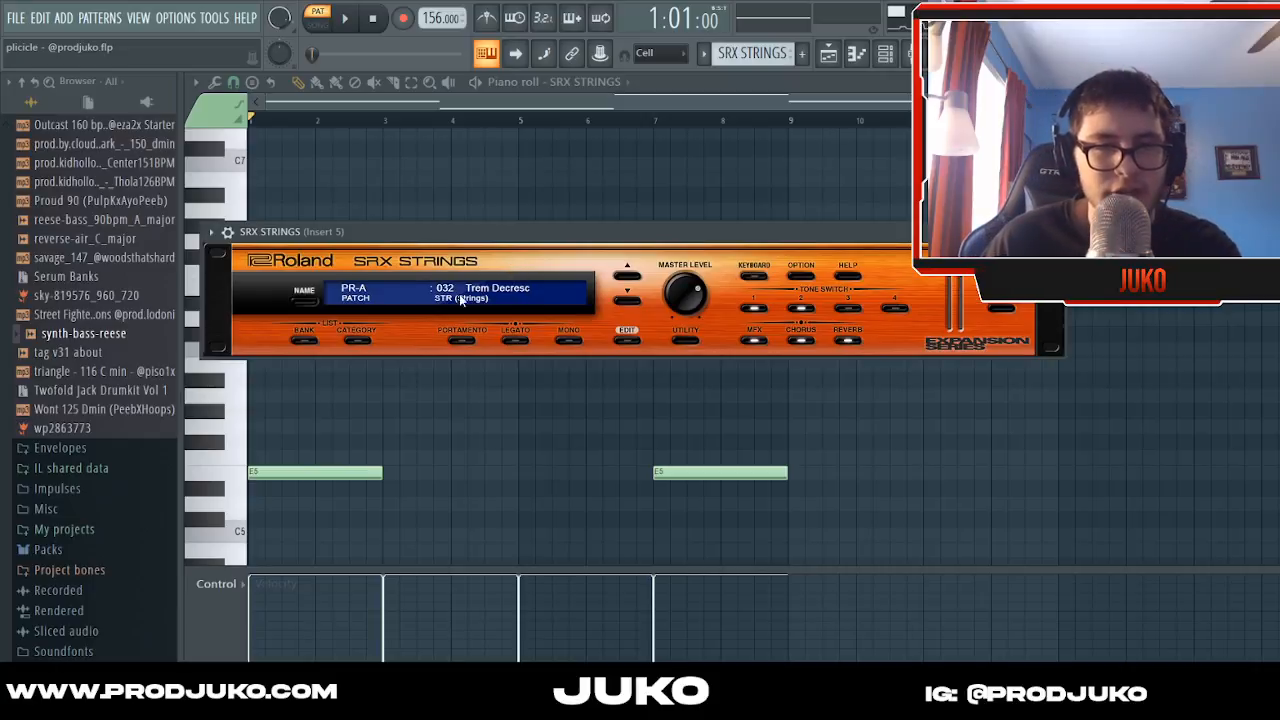
{"action": "left_click_drag", "start_coordinate": [571, 226], "coordinate": [556, 235]}
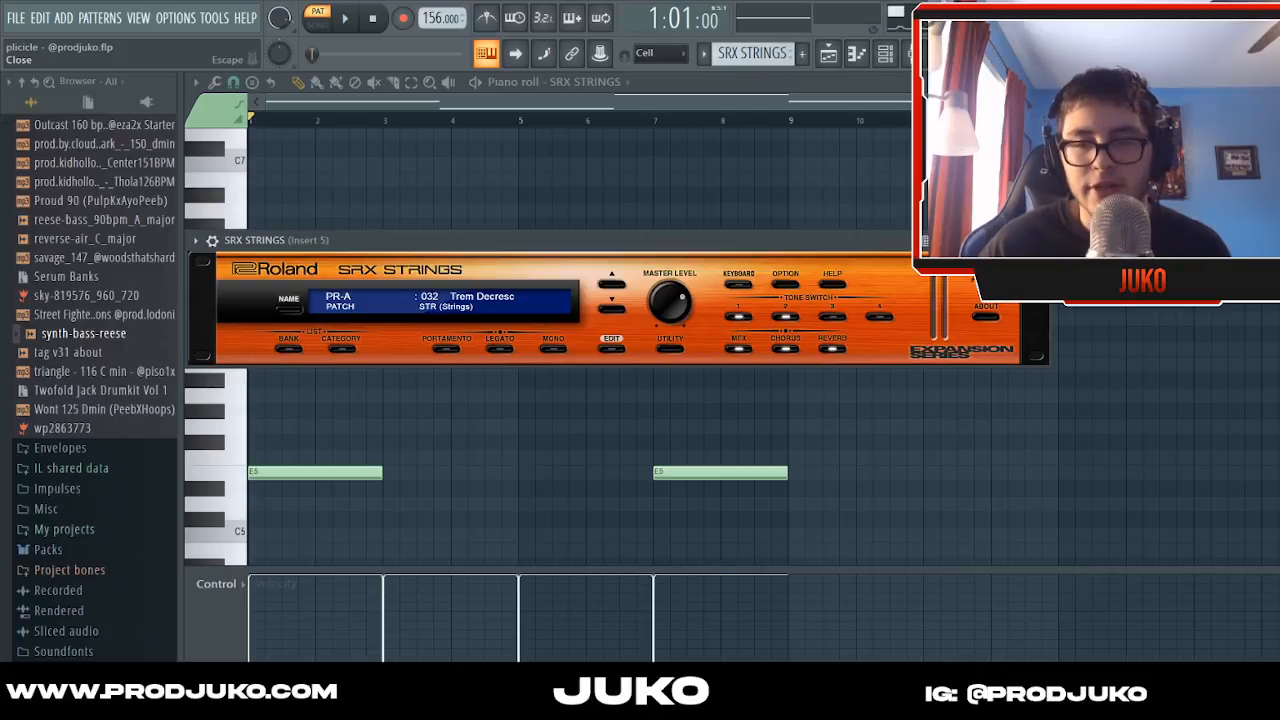
{"action": "left_click", "coordinate": [1038, 240]}
- Switch to the Omnisphere pattern and solo Insert 1 in the mixer
{"action": "left_click", "coordinate": [914, 55]}
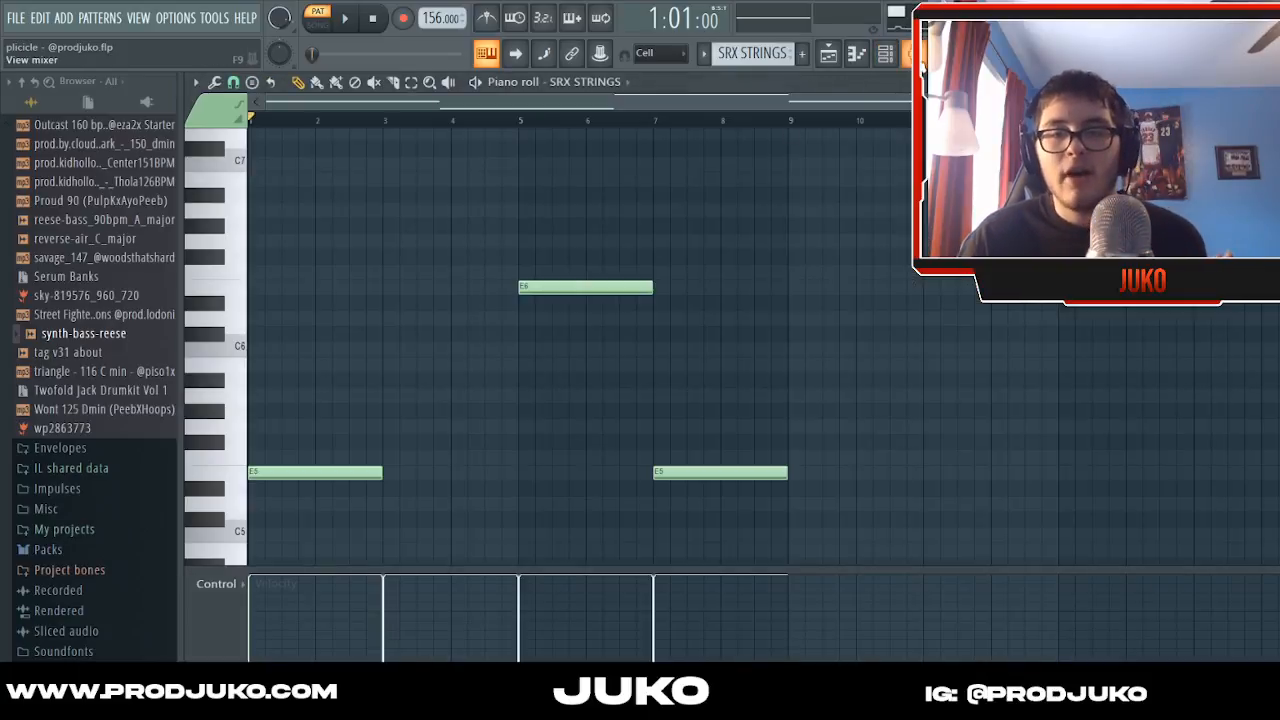
{"action": "left_click", "coordinate": [912, 55]}
{"action": "left_click", "coordinate": [885, 55]}
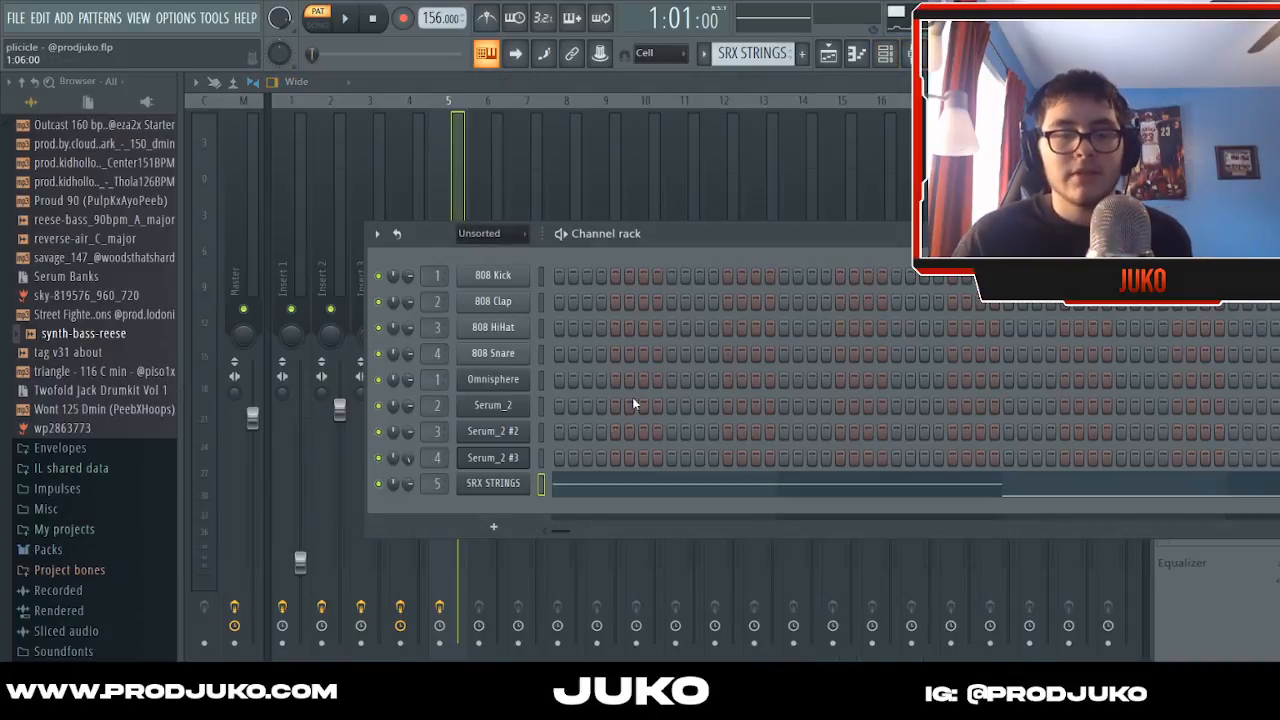
{"action": "scroll", "coordinate": [697, 52], "scroll_direction": "up", "scroll_amount": 4}
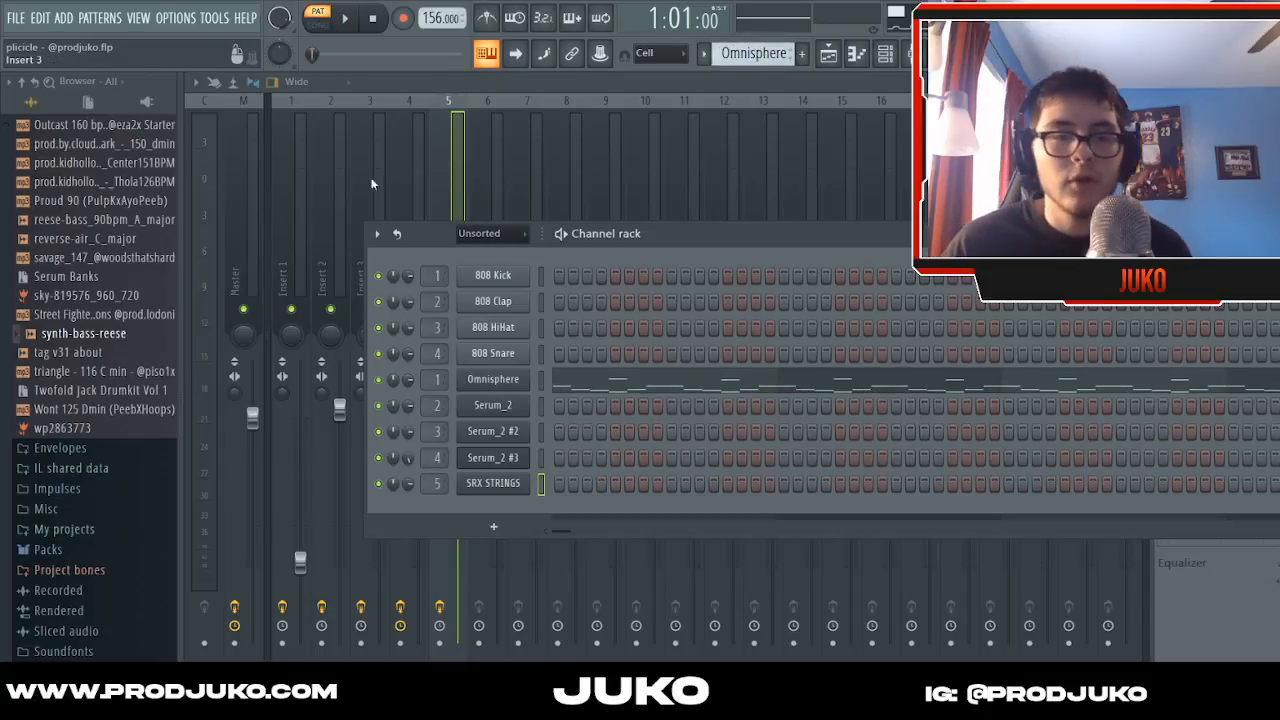
{"action": "left_click", "coordinate": [298, 170]}
{"action": "right_click", "coordinate": [291, 310]}
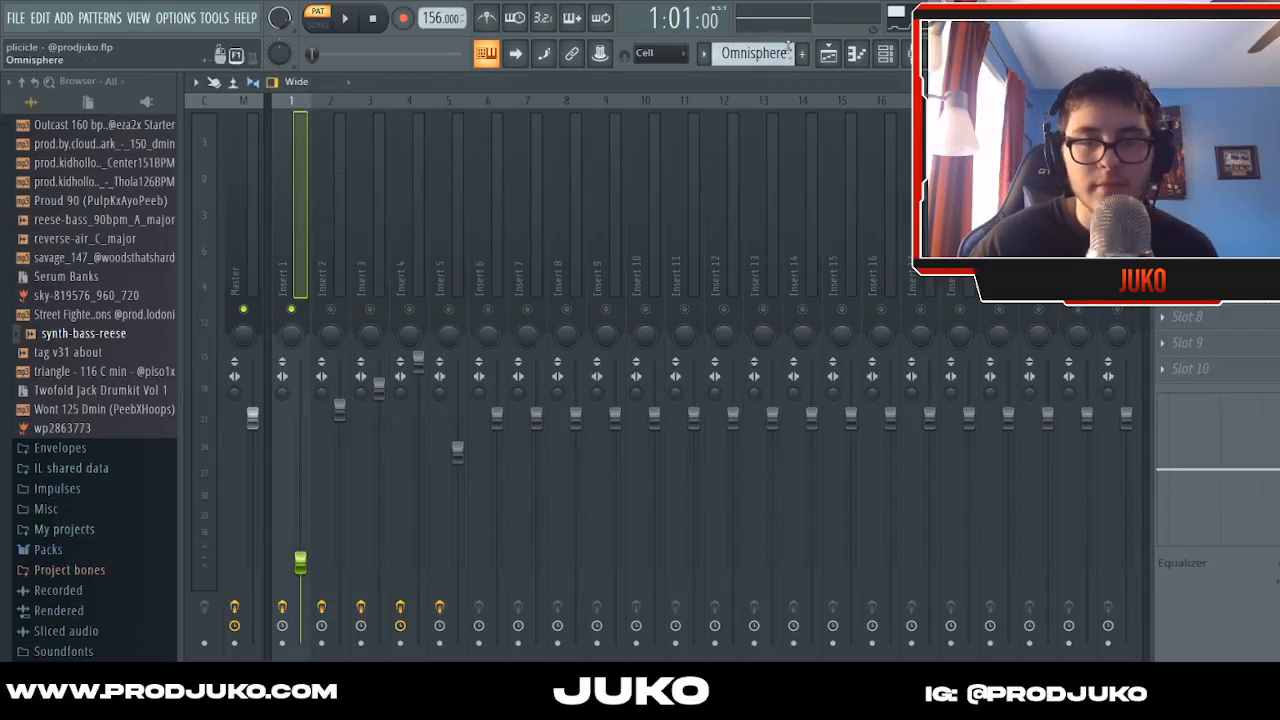
{"action": "left_click", "coordinate": [856, 54]}
{"action": "left_click", "coordinate": [910, 54]}
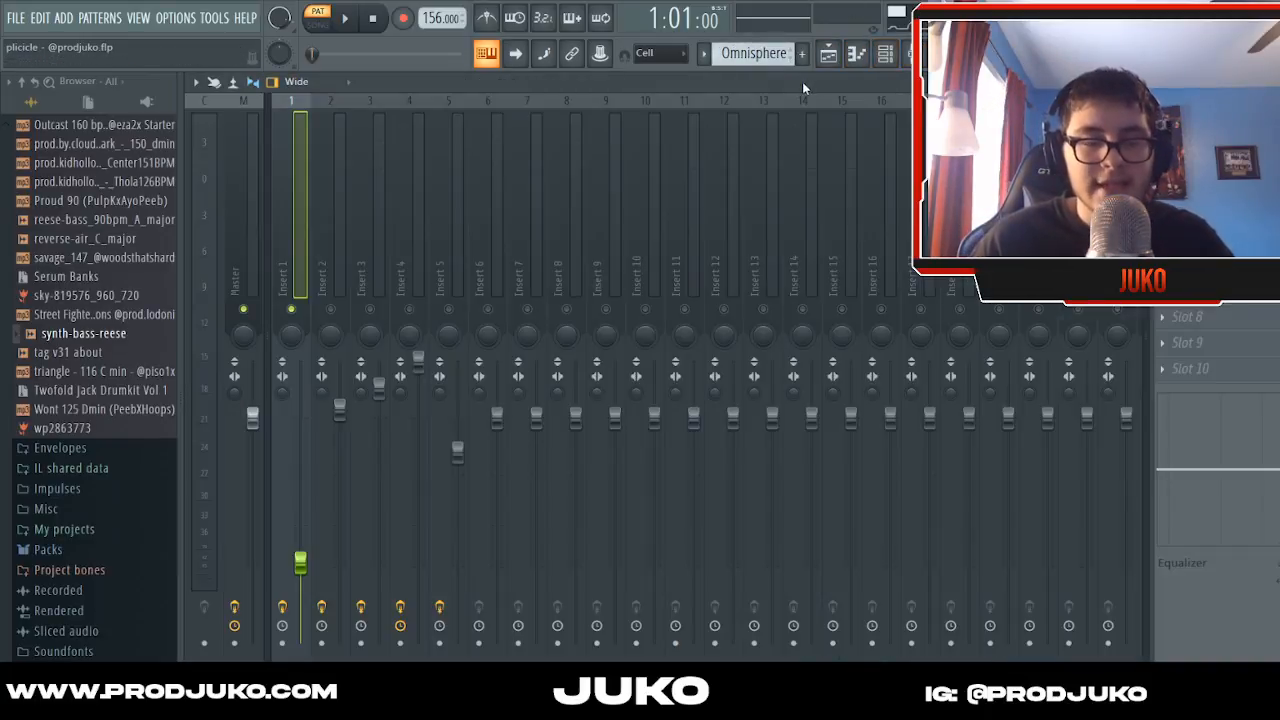
- Play the Omnisphere melody briefly and examine the low and high cuts in Insert 1's Fruity parametric EQ 2, closing it when finished
{"action": "key", "text": "space"}
{"action": "key", "text": "space"}
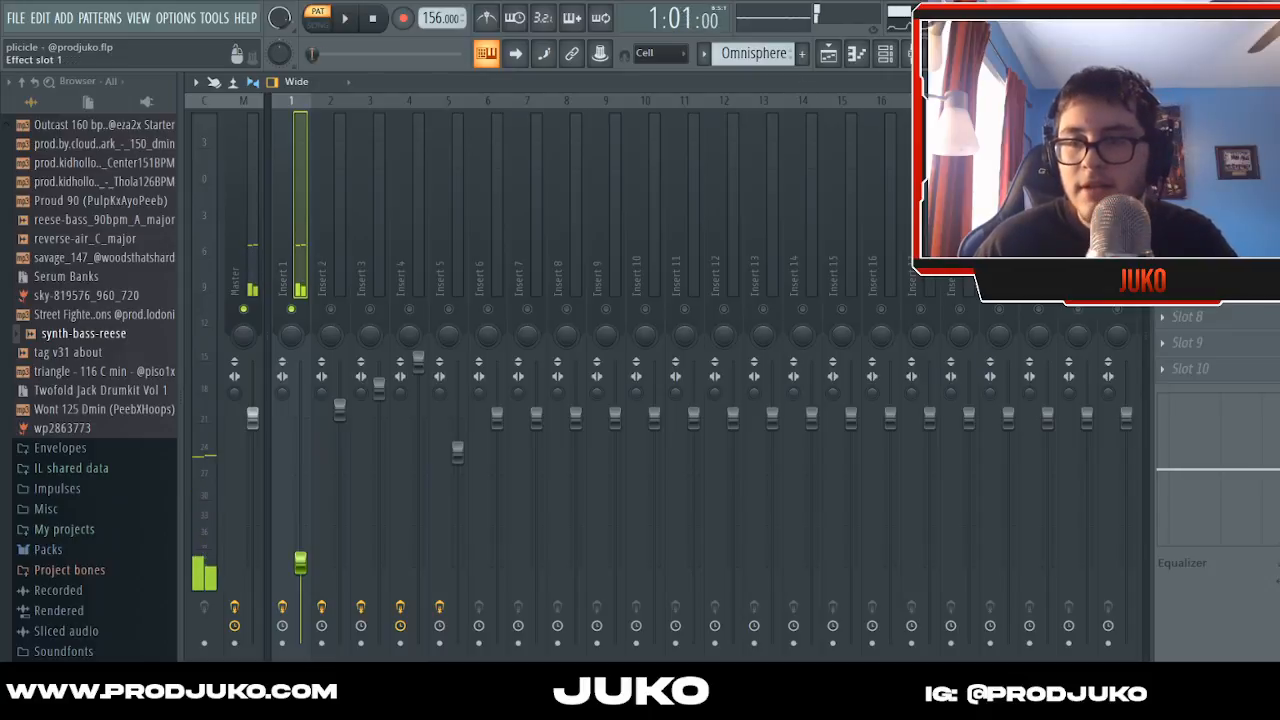
{"action": "left_click", "coordinate": [1196, 135]}
{"action": "left_click_drag", "start_coordinate": [588, 475], "coordinate": [616, 473]}
{"action": "key", "text": "space"}
{"action": "key", "text": "space"}
{"action": "key", "text": "space"}
{"action": "key", "text": "space"}
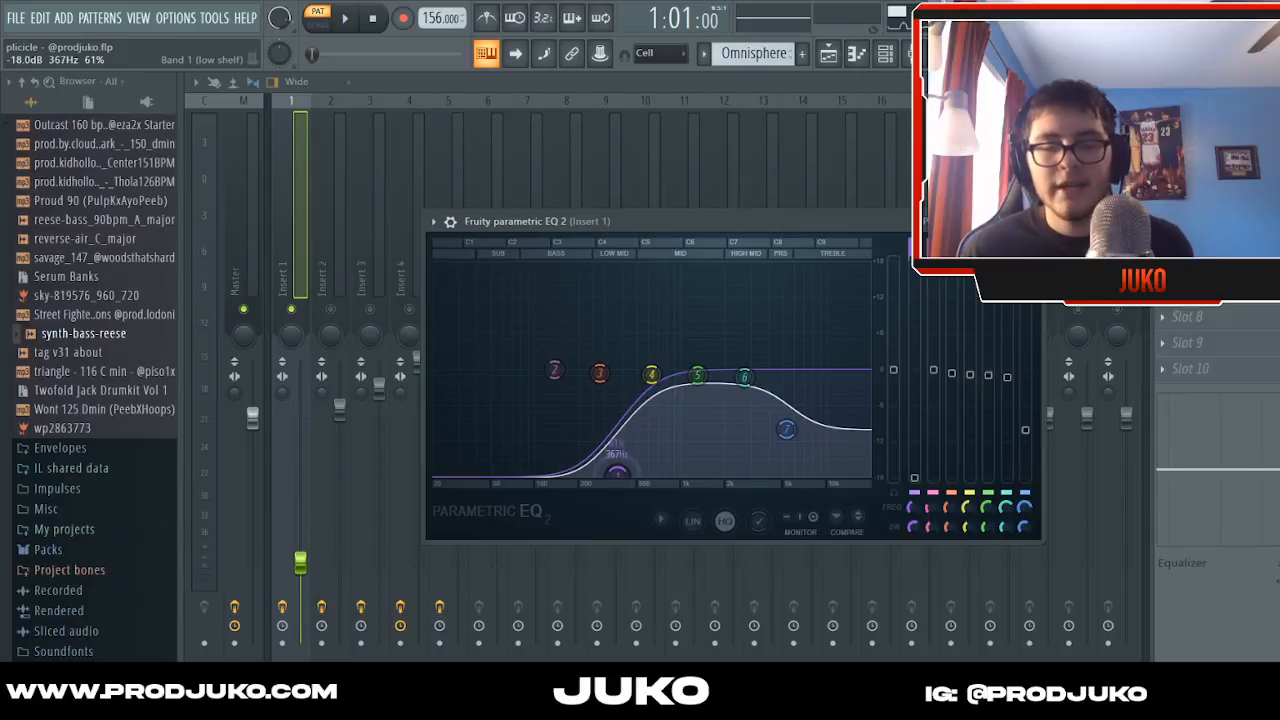
{"action": "mouse_move", "coordinate": [786, 429]}
{"action": "left_mouse_down"}
{"action": "mouse_move", "coordinate": [829, 414]}
{"action": "mouse_move", "coordinate": [787, 433]}
{"action": "left_mouse_up"}
{"action": "left_click", "coordinate": [1030, 221]}
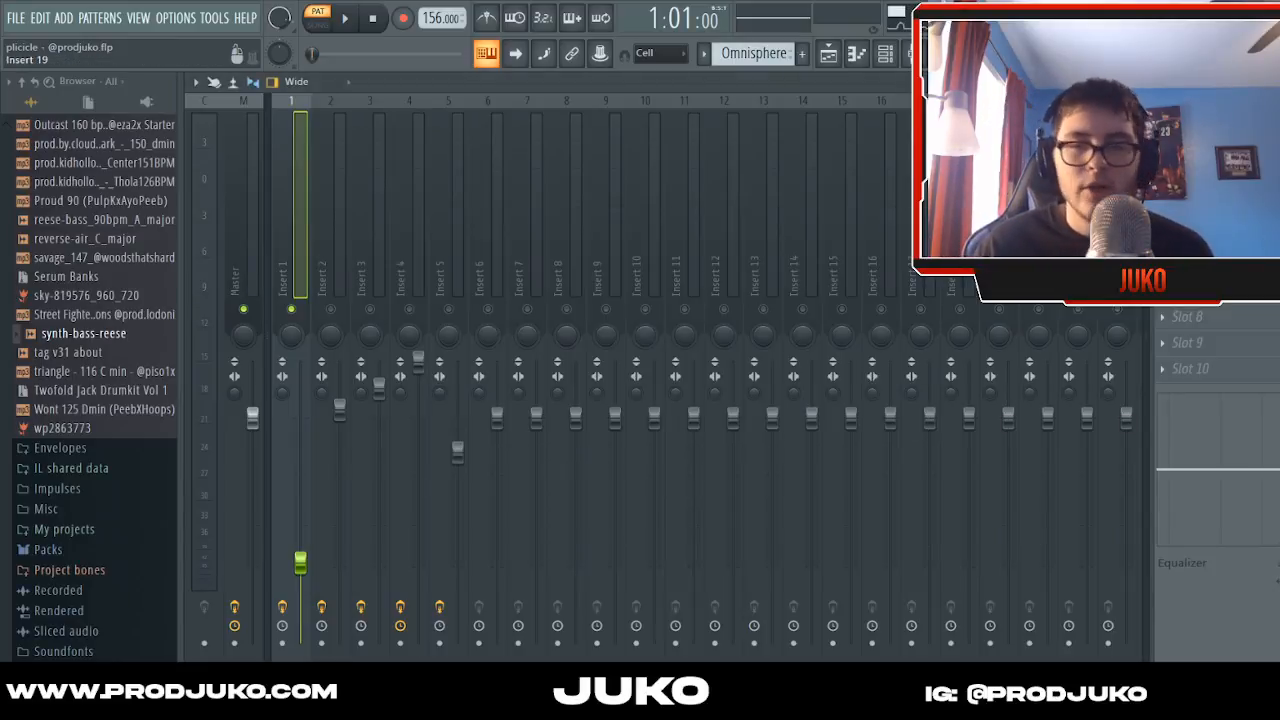
- Examine the Fruity Reeverb 2 and HalfTime settings on Insert 1, closing each plugin window
{"action": "left_click", "coordinate": [1190, 160]}
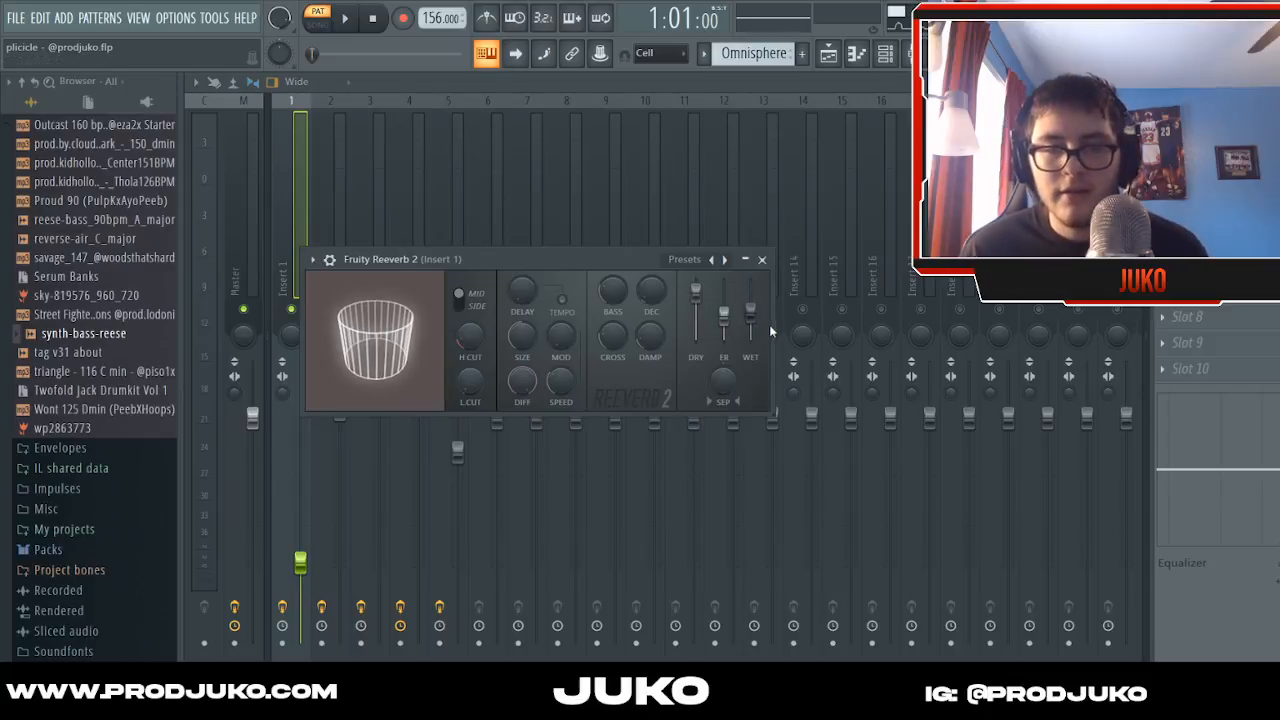
{"action": "left_click", "coordinate": [762, 259]}
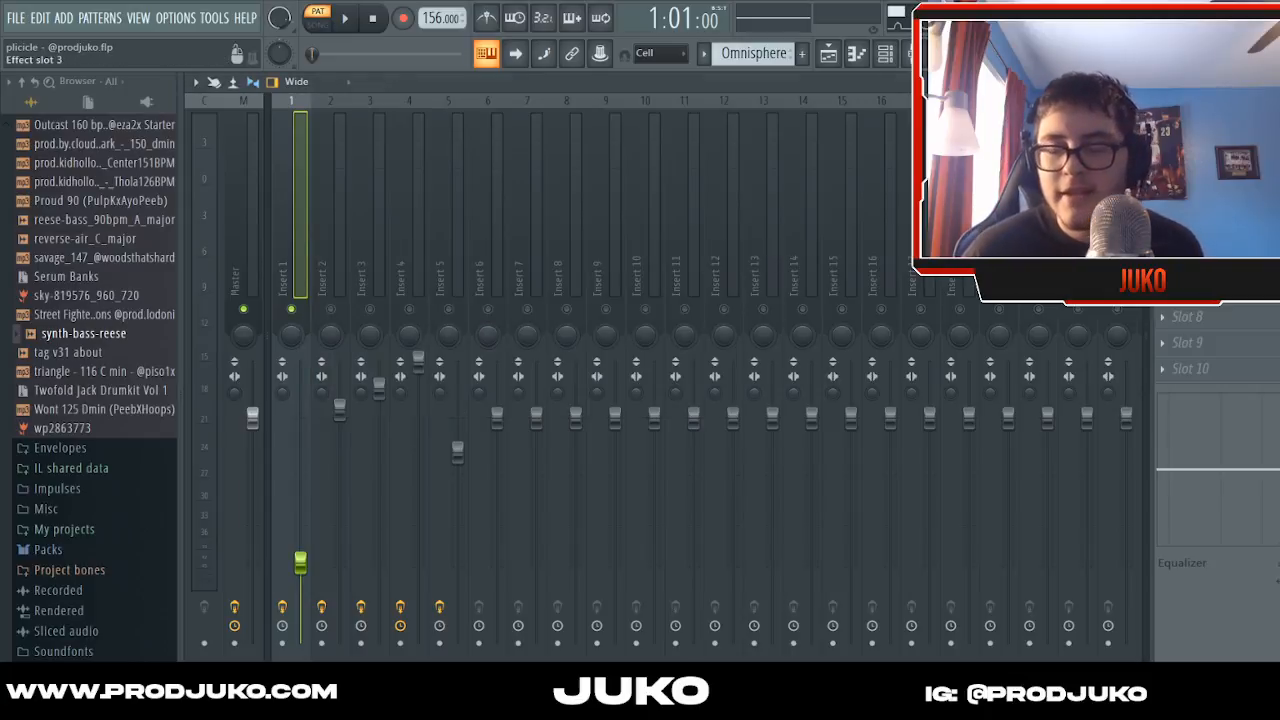
{"action": "left_click", "coordinate": [1190, 186]}
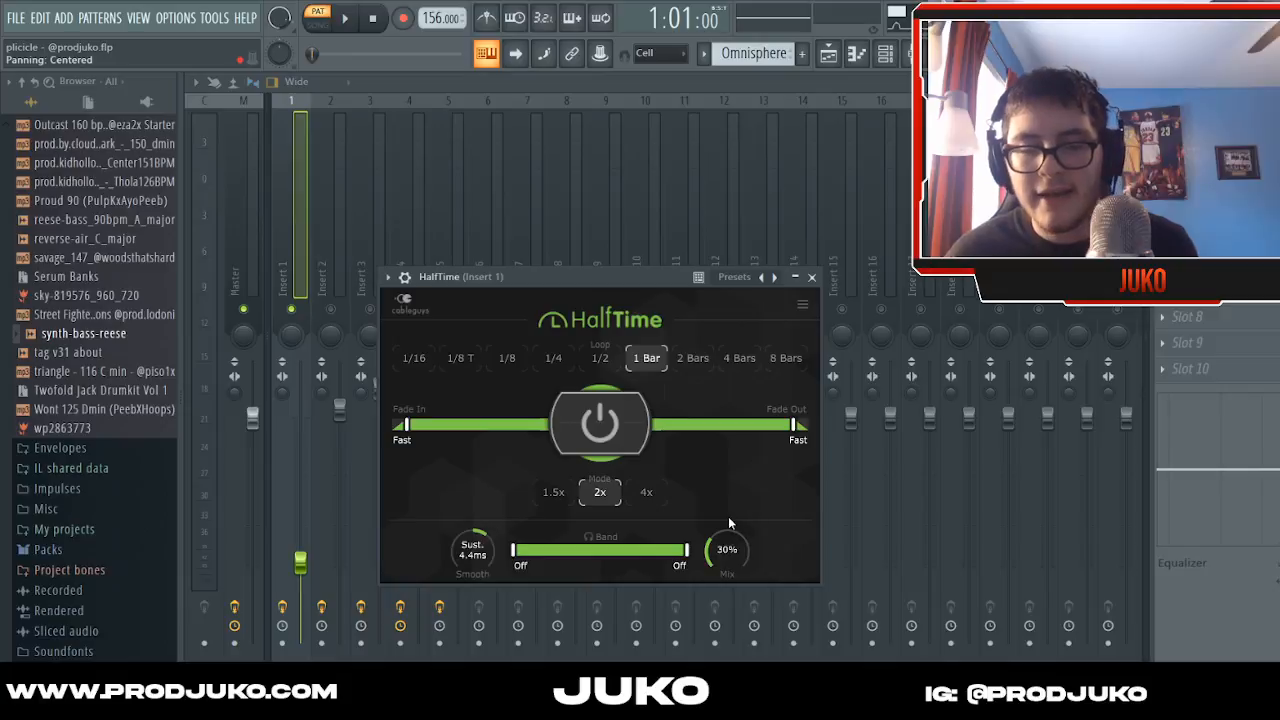
{"action": "left_click", "coordinate": [812, 277]}
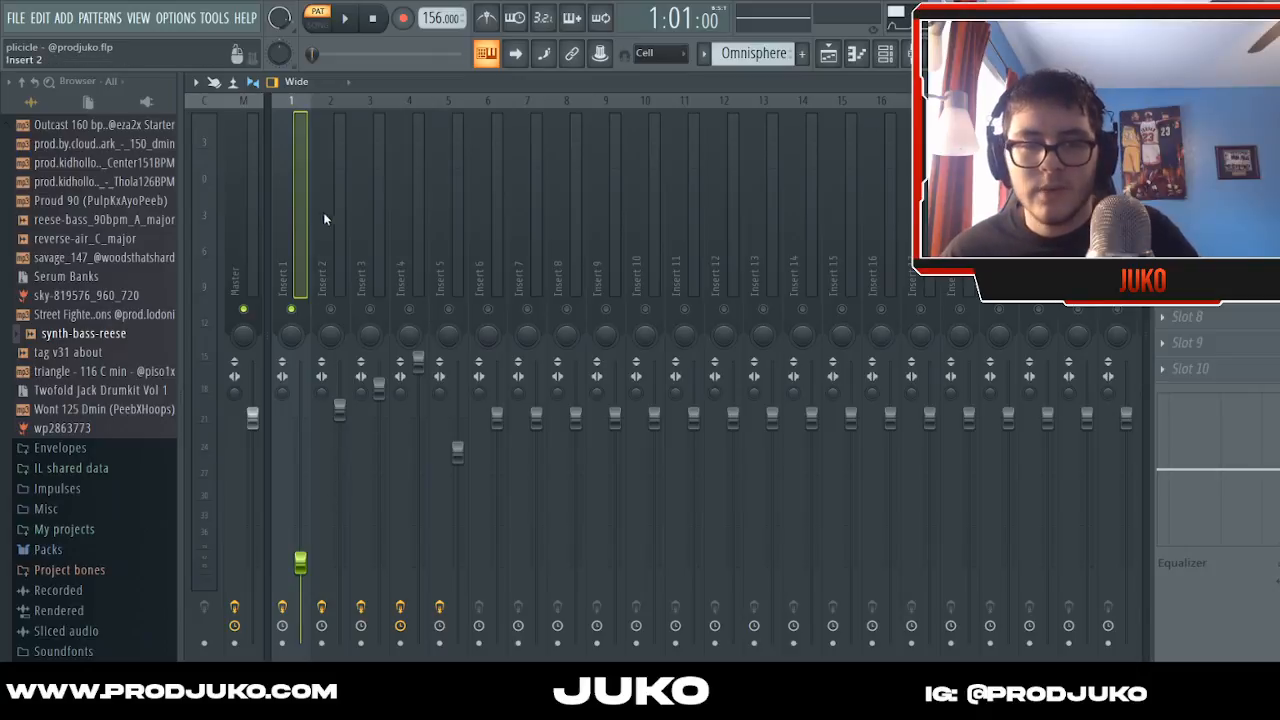
- Play the Omnisphere melody to compare it without Insert 1's effects, and audition it again with the HalfTime plugin open
{"action": "key", "text": "space"}
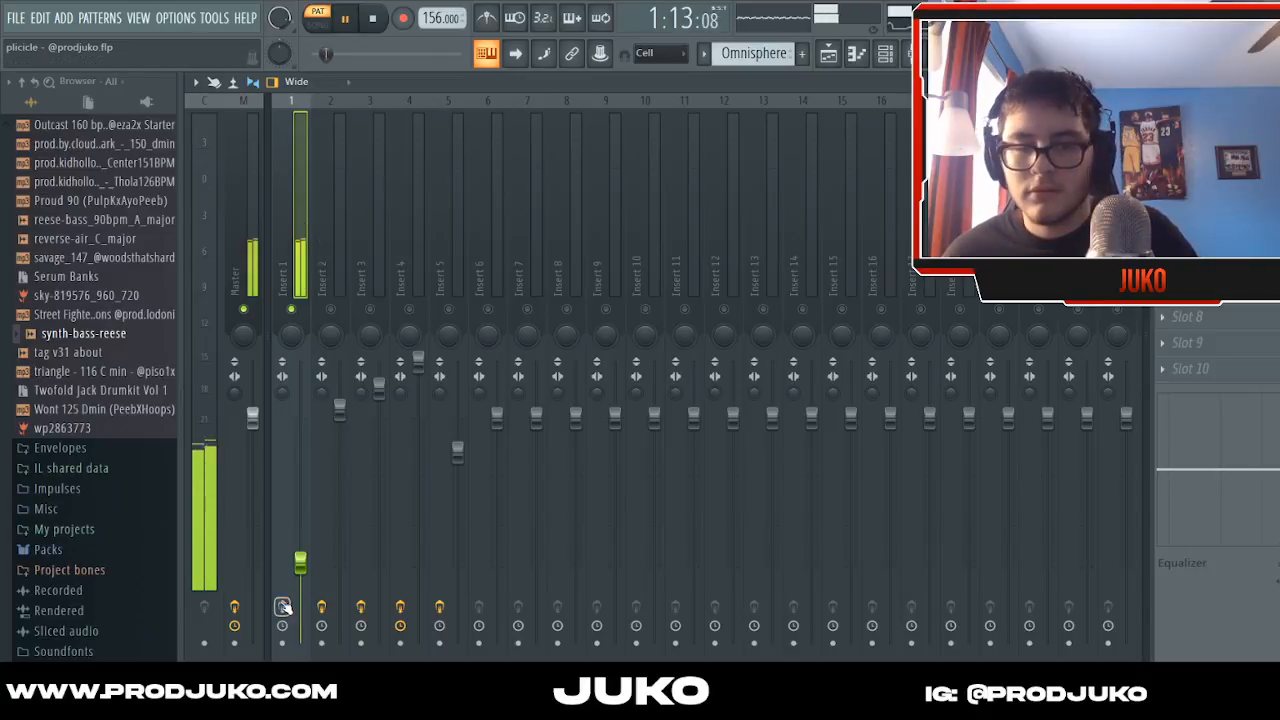
{"action": "key", "text": "space"}
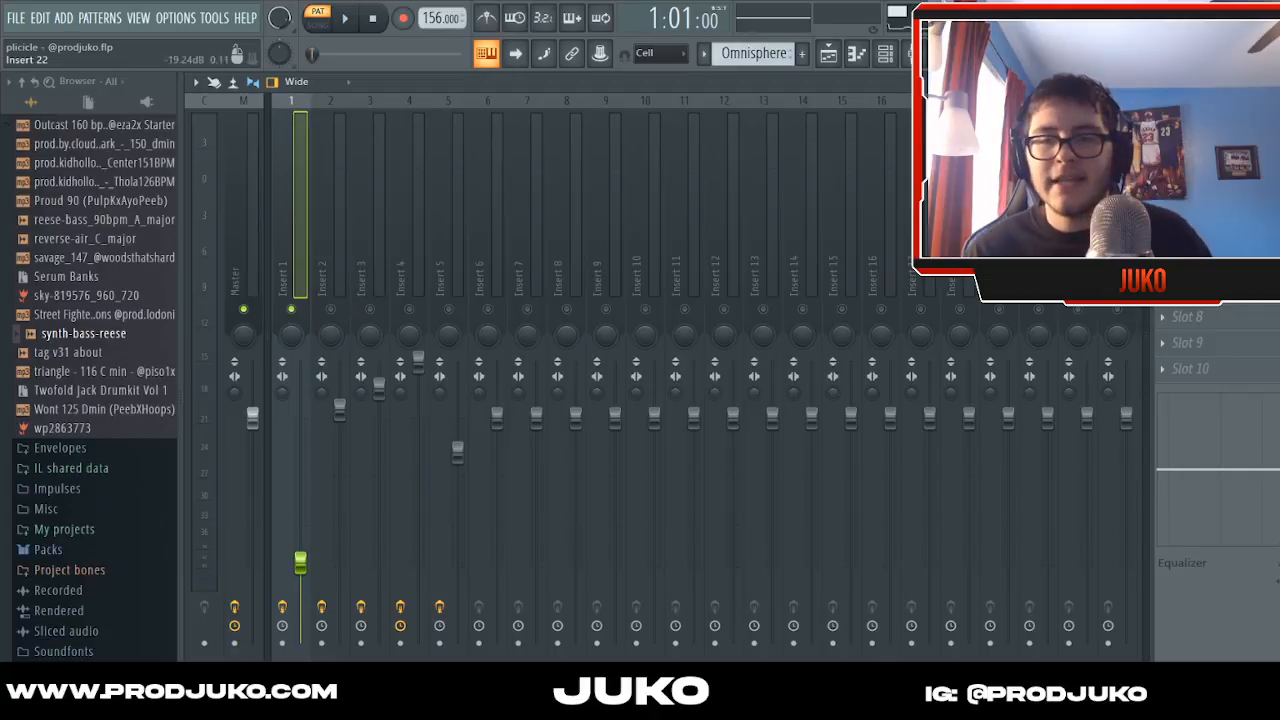
{"action": "left_click", "coordinate": [1200, 135]}
{"action": "left_click_drag", "start_coordinate": [653, 271], "coordinate": [674, 273]}
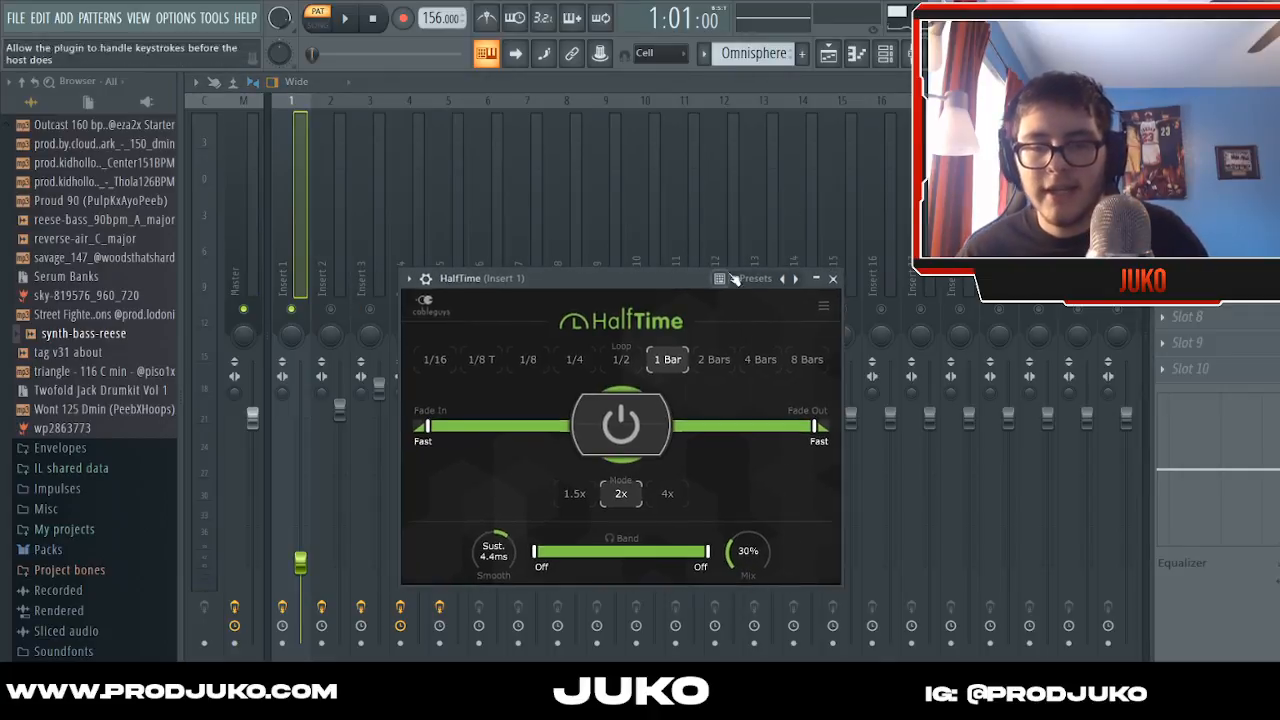
{"action": "key", "text": "space"}
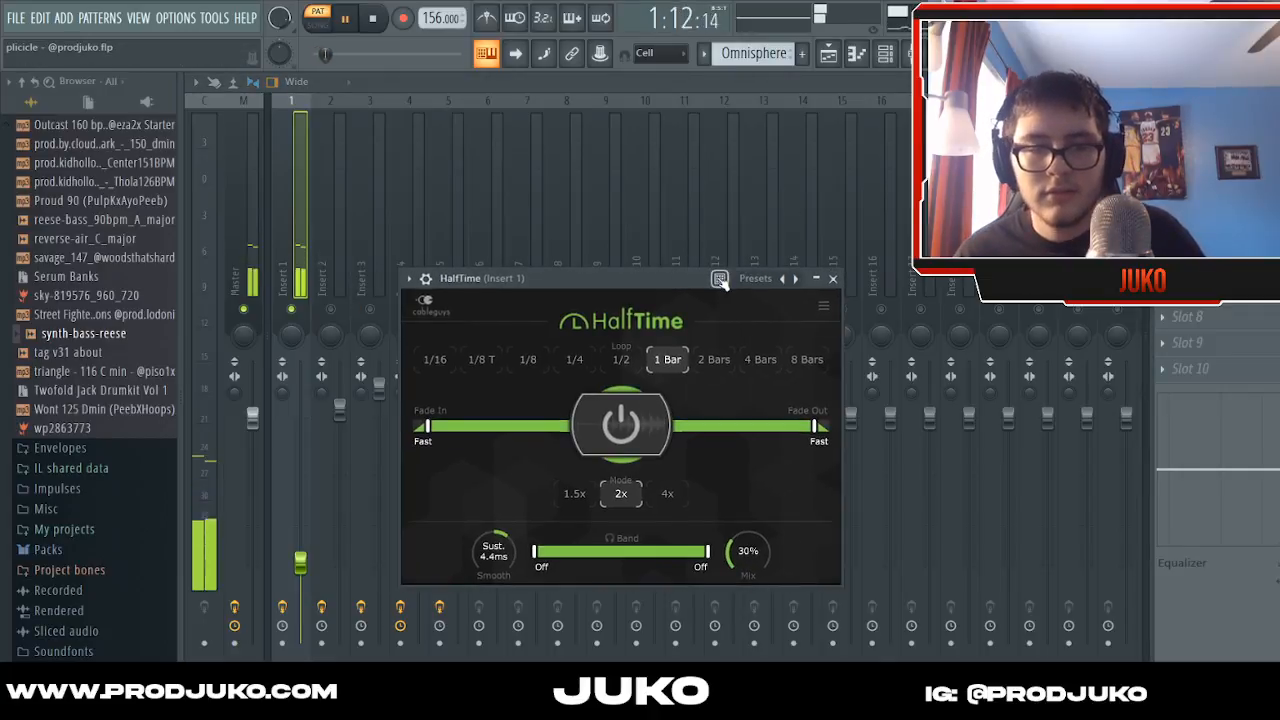
{"action": "left_click", "coordinate": [831, 279]}
{"action": "key", "text": "space"}
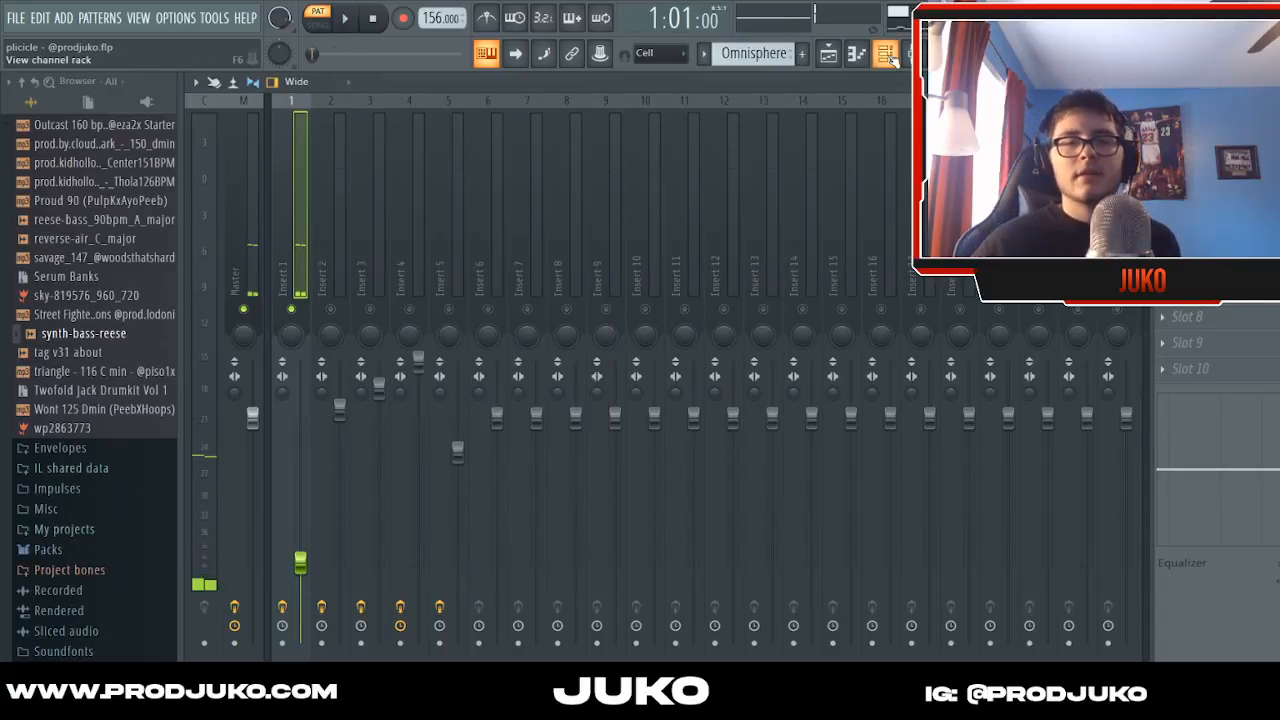
- Switch to the Serum_2 pattern and solo Insert 2 in the mixer
{"action": "left_click", "coordinate": [857, 53]}
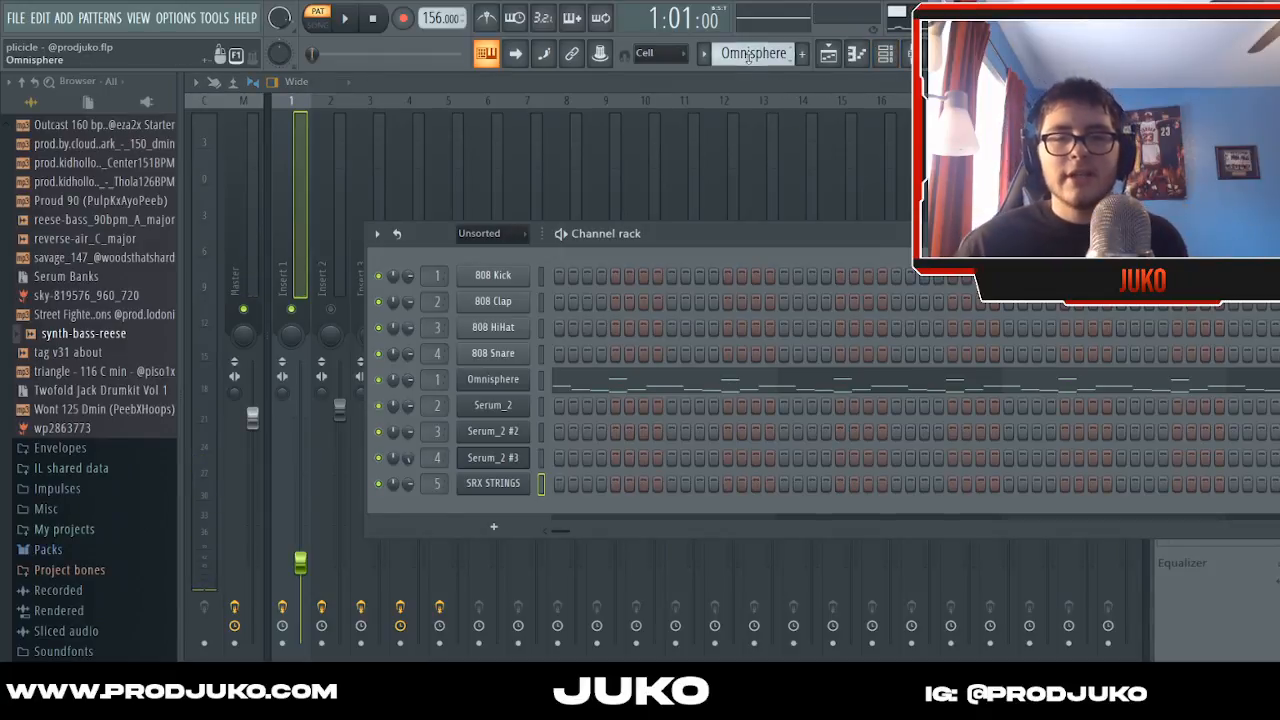
{"action": "left_click", "coordinate": [326, 287]}
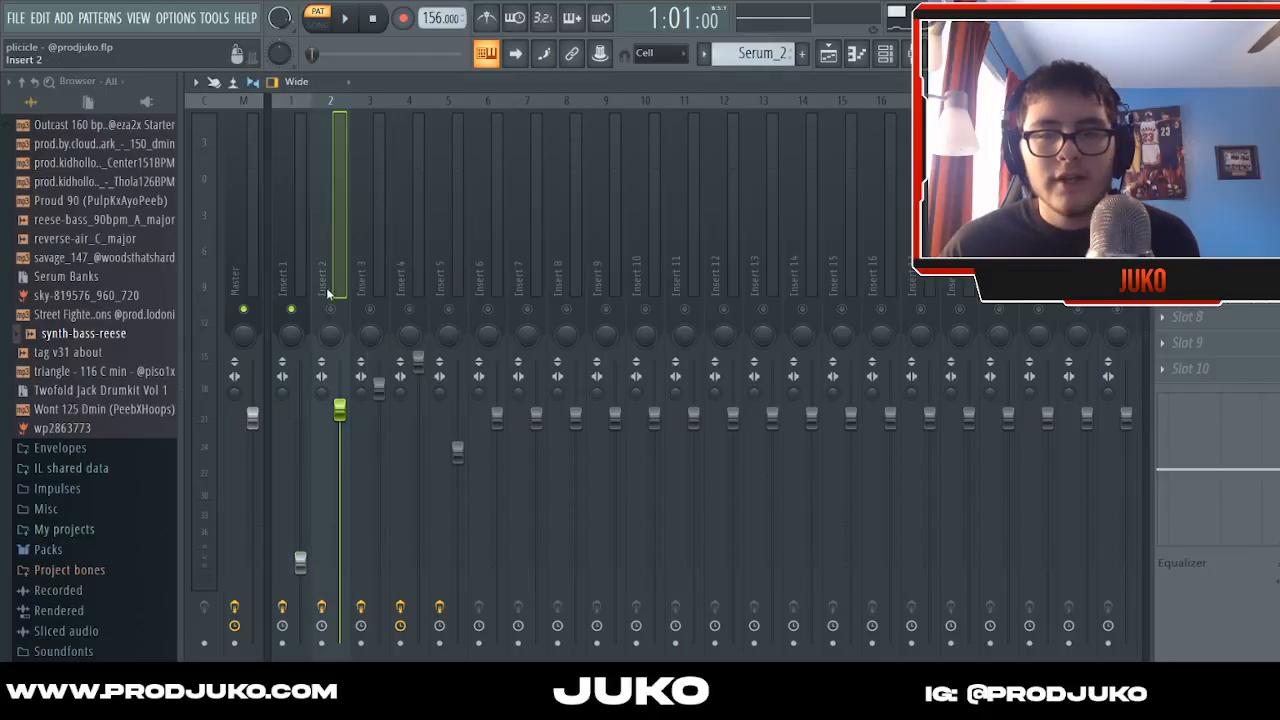
{"action": "left_click", "coordinate": [885, 54]}
{"action": "left_click", "coordinate": [335, 191]}
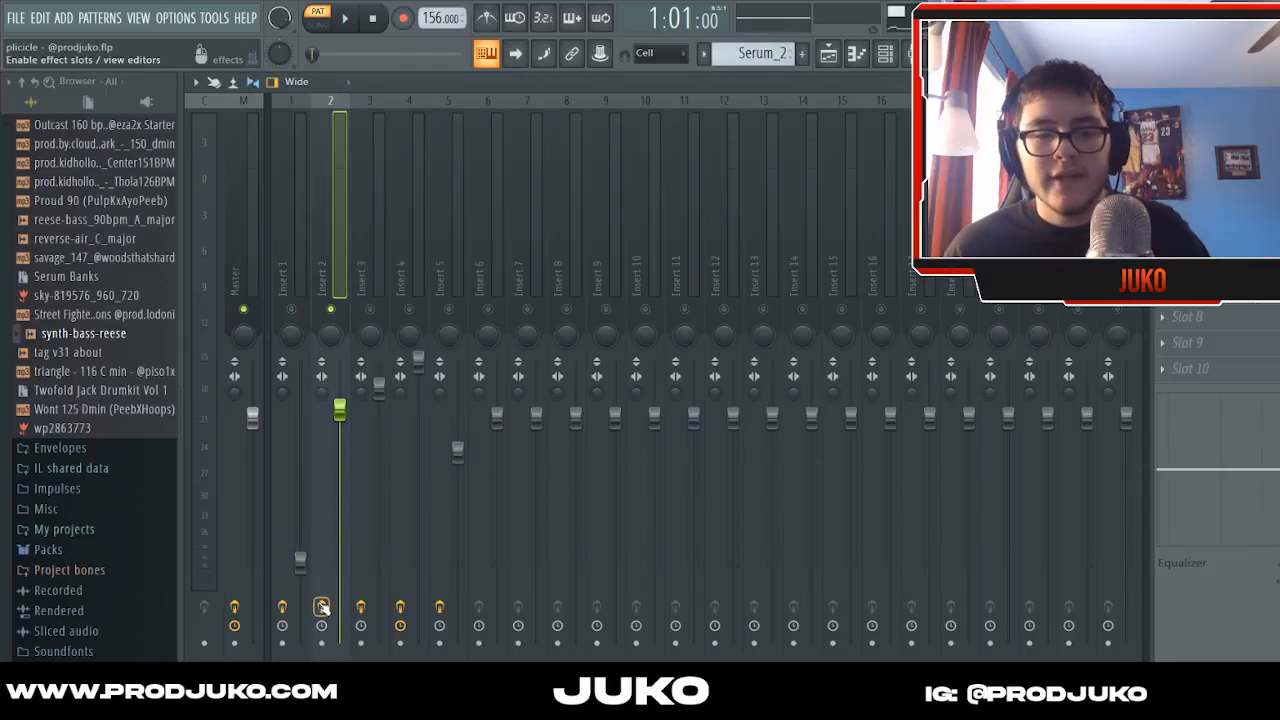
- Play back the Serum_2 melody and examine the curve of Insert 2's Fruity parametric EQ 2, closing it when finished
{"action": "key", "text": "space"}
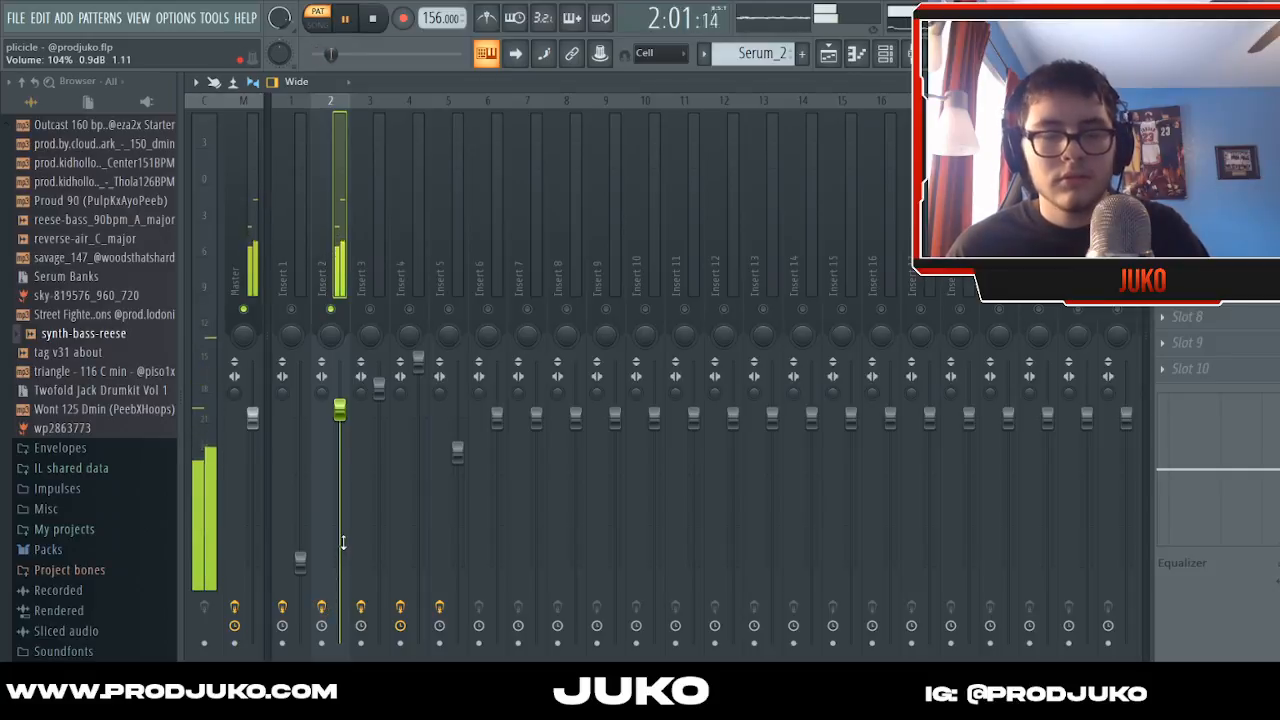
{"action": "key", "text": "space"}
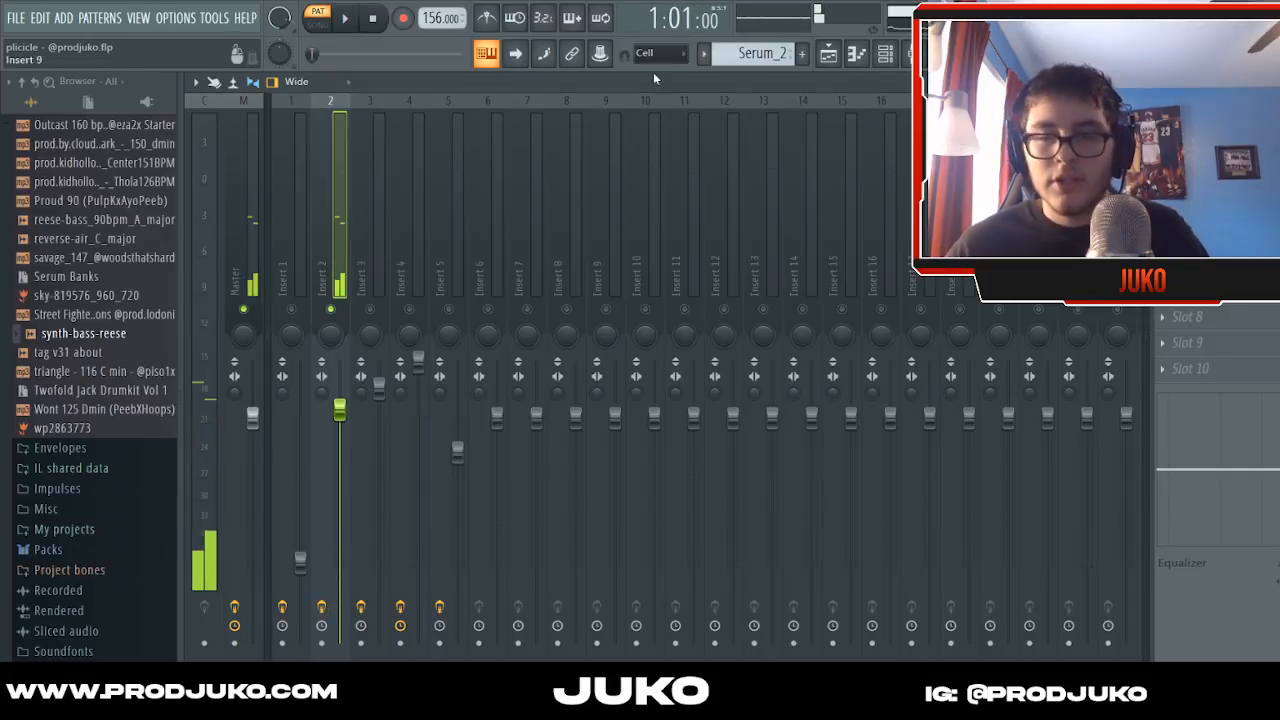
{"action": "left_click", "coordinate": [1195, 135]}
{"action": "left_click_drag", "start_coordinate": [640, 289], "coordinate": [657, 285]}
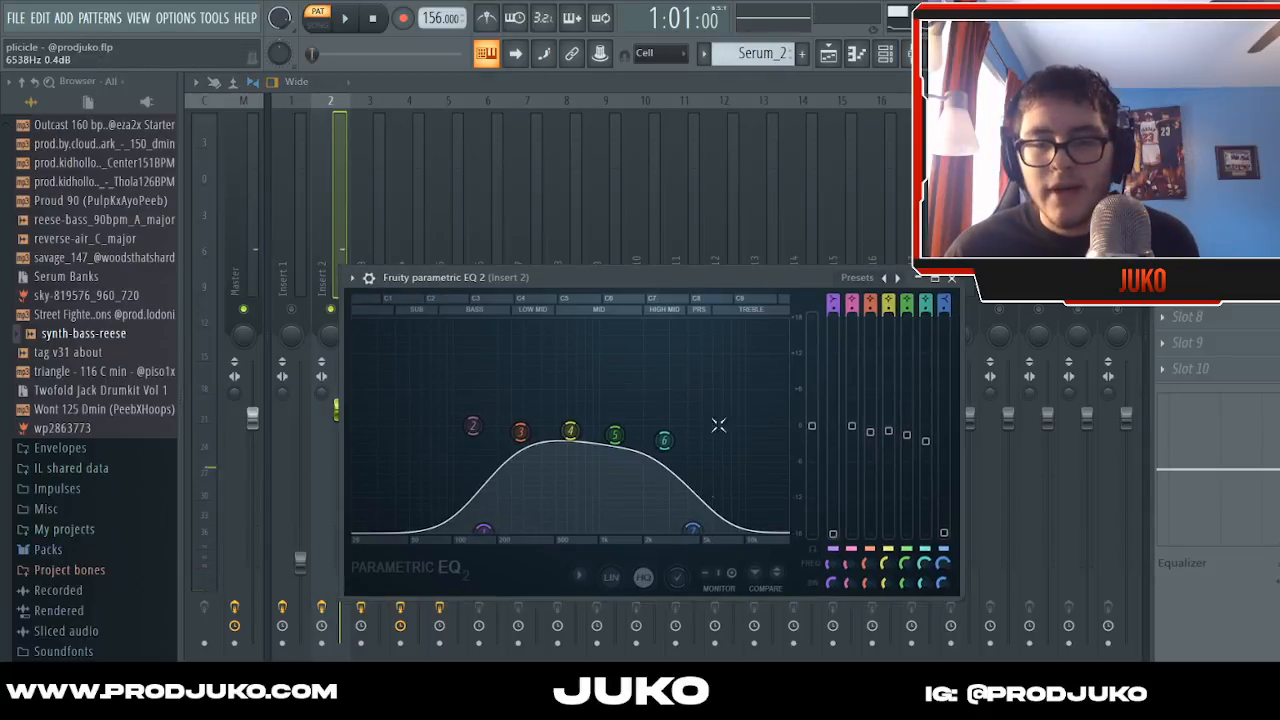
{"action": "left_click", "coordinate": [952, 278]}
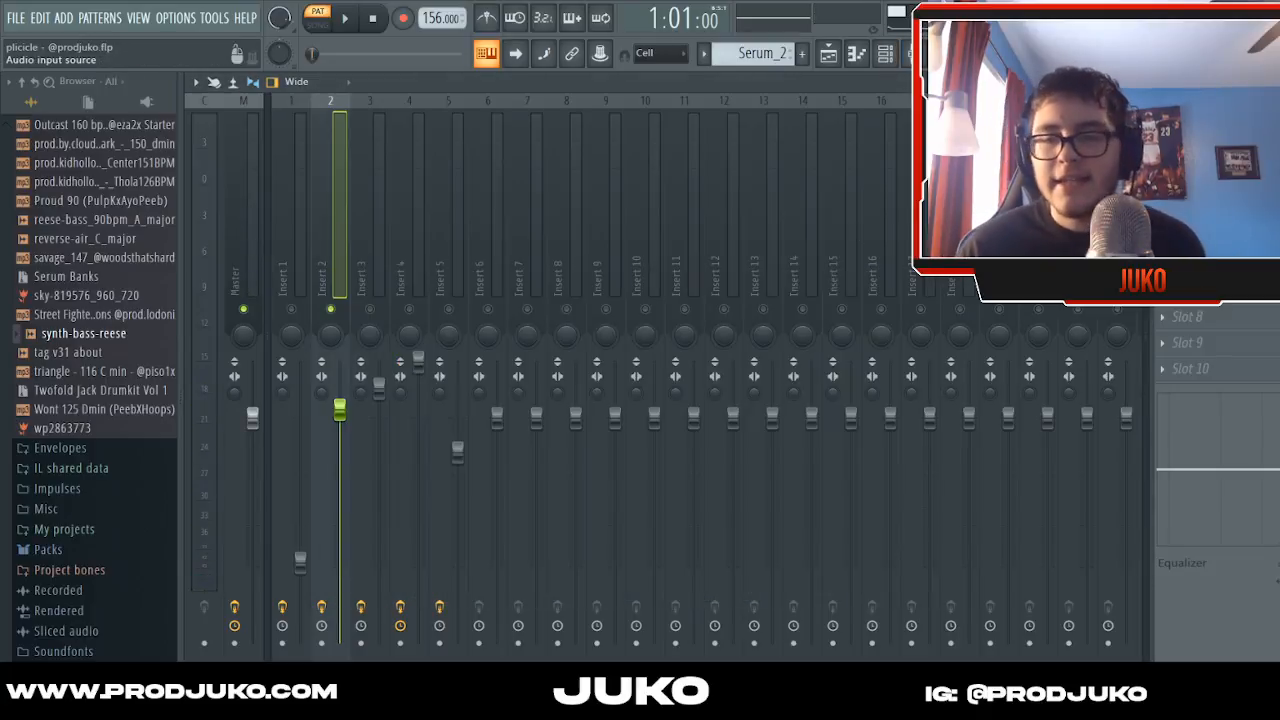
- Switch to the Serum_2 #2 pattern and solo Insert 3 in the mixer
{"action": "left_click", "coordinate": [885, 55]}
{"action": "left_click", "coordinate": [647, 432]}
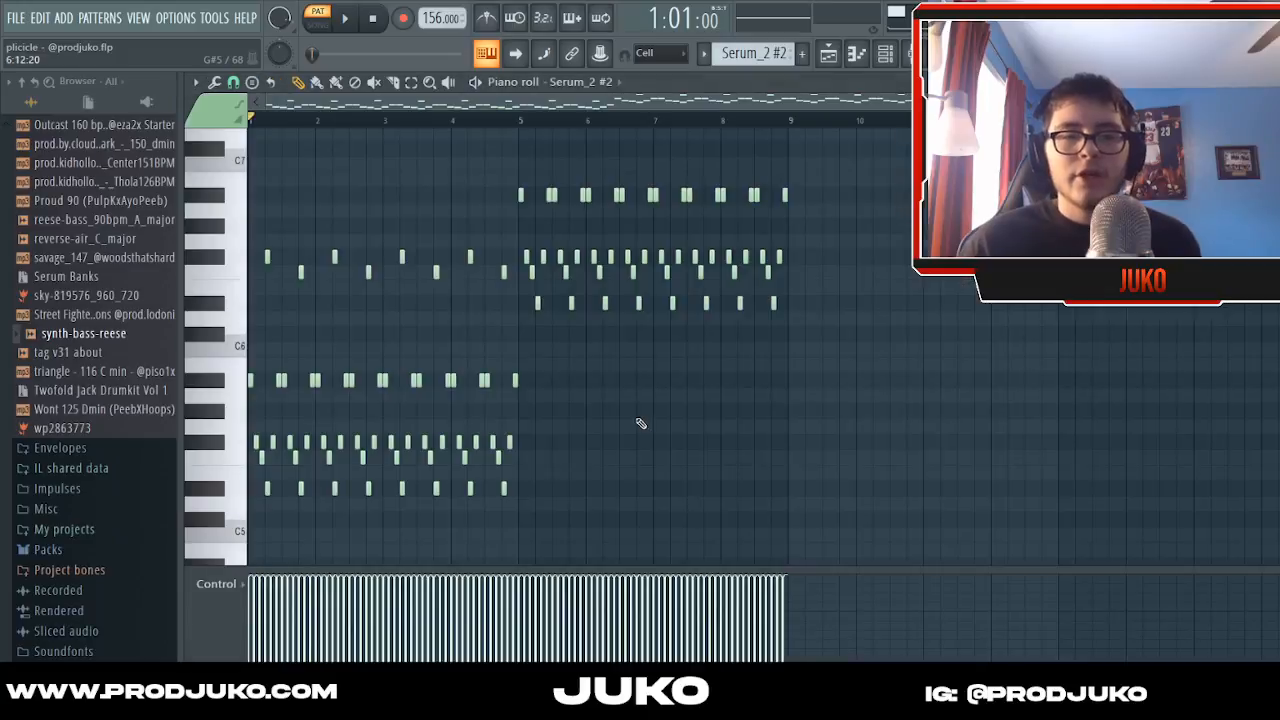
{"action": "left_click", "coordinate": [893, 60]}
{"action": "left_click", "coordinate": [361, 260]}
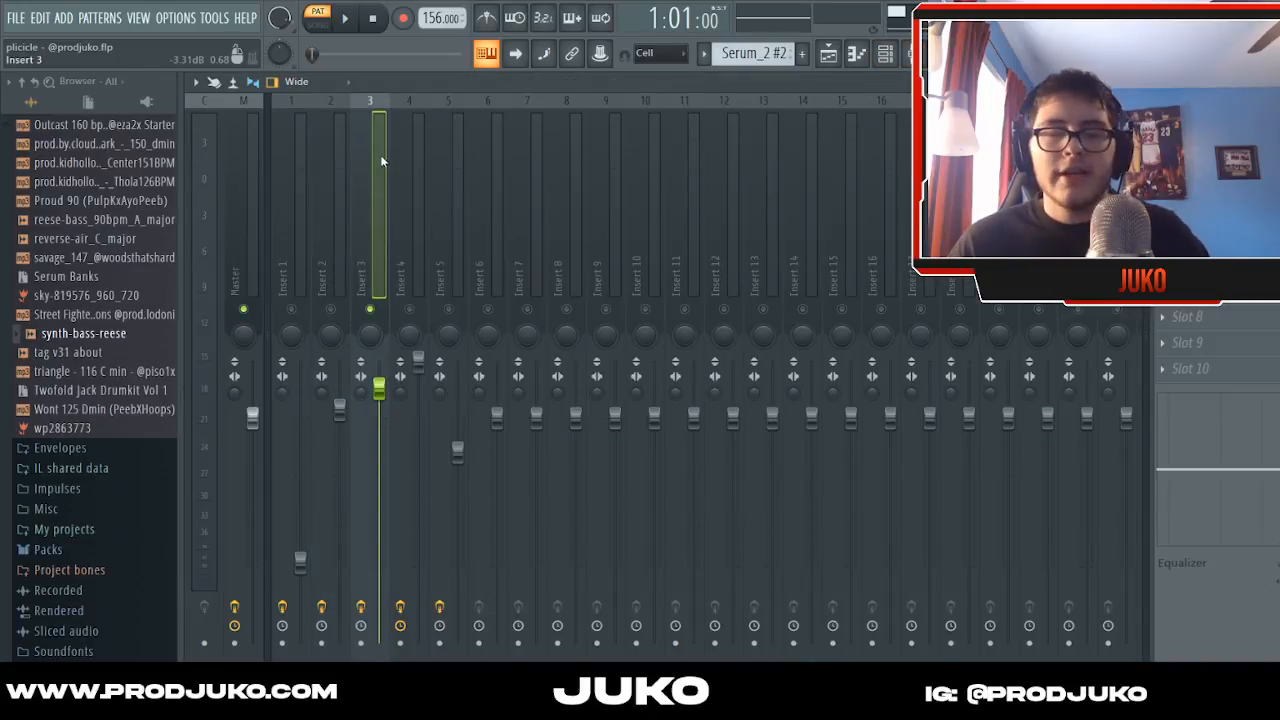
- Play the Serum_2 #2 melody without Insert 3's effects and again with them enabled to compare the sound
{"action": "key", "text": "space"}
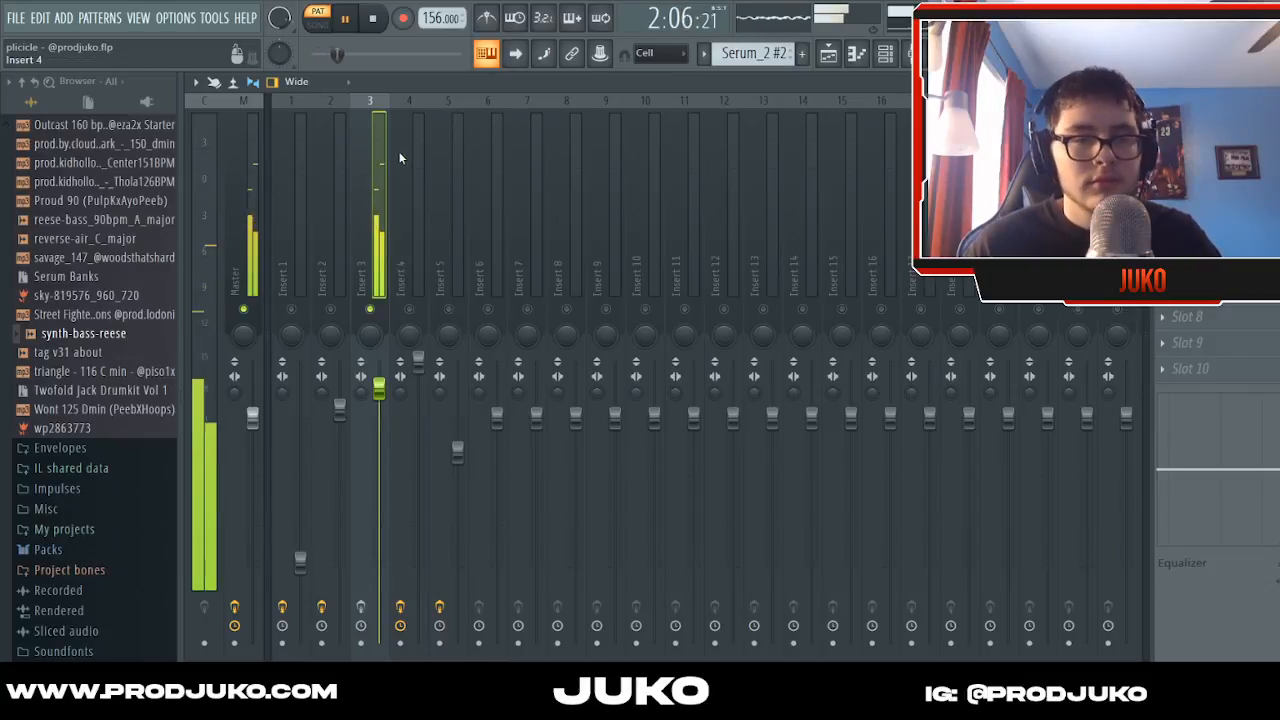
{"action": "key", "text": "space"}
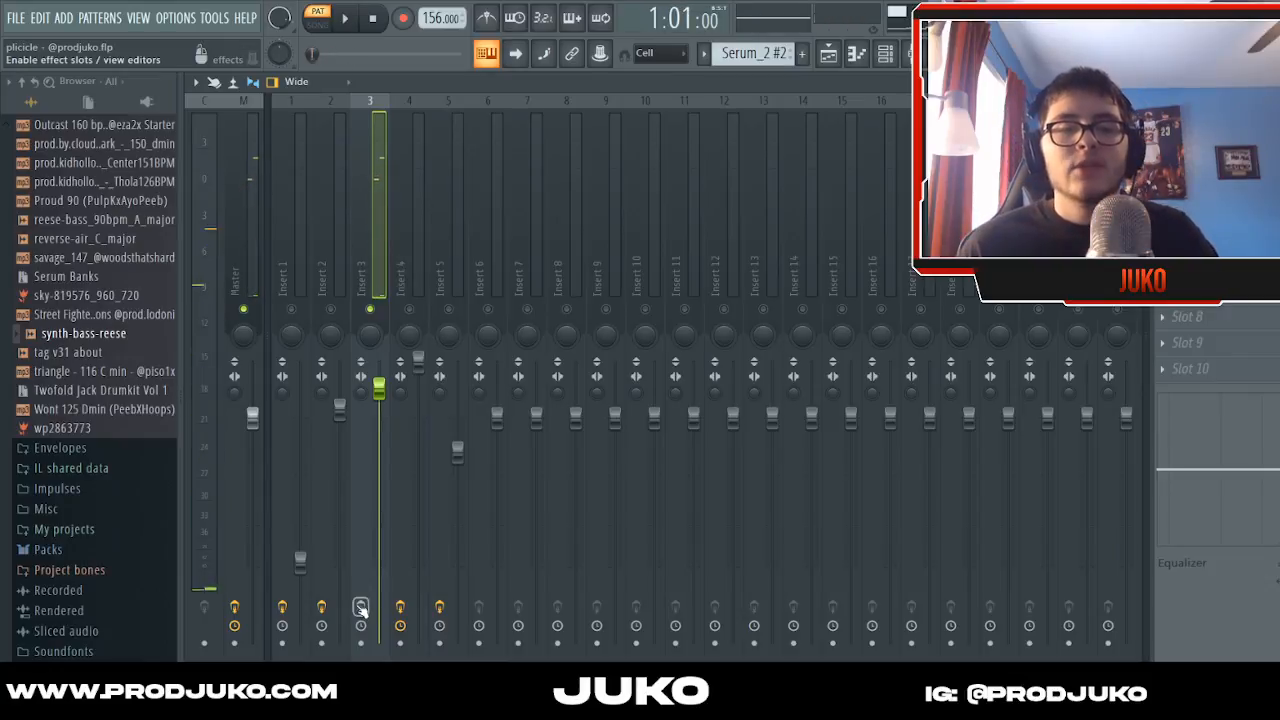
{"action": "key", "text": "space"}
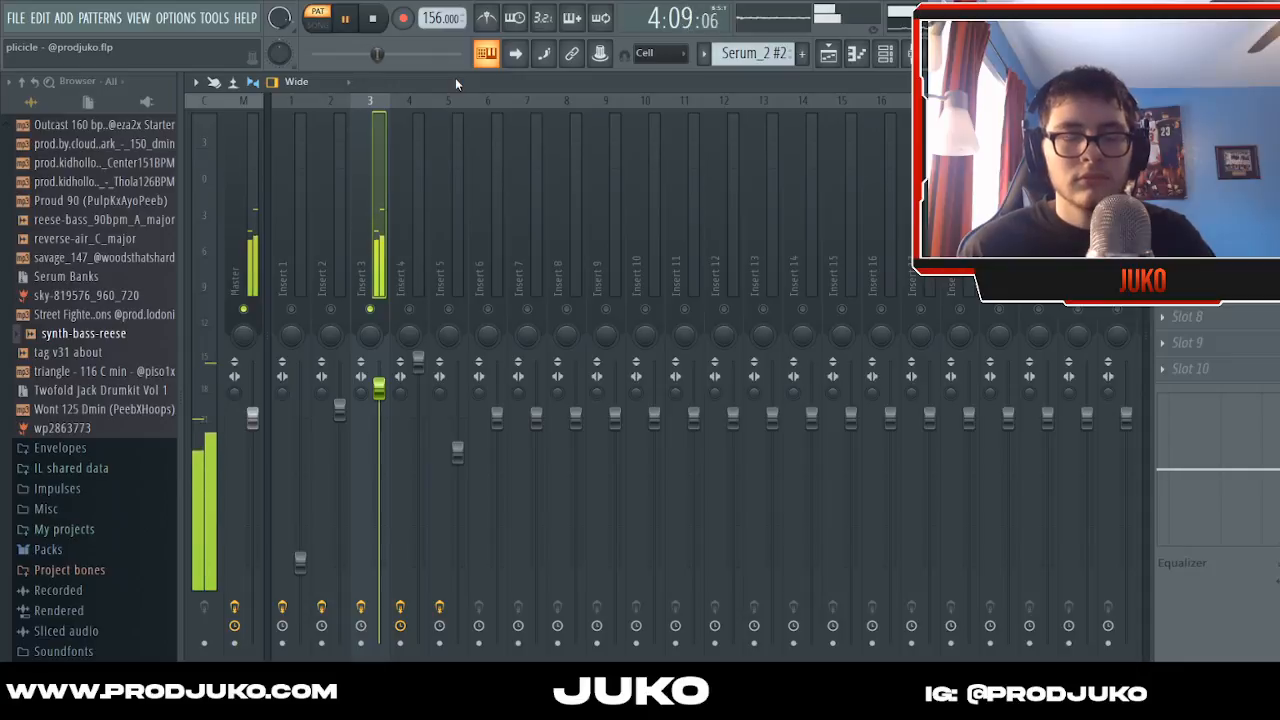
{"action": "key", "text": "space"}
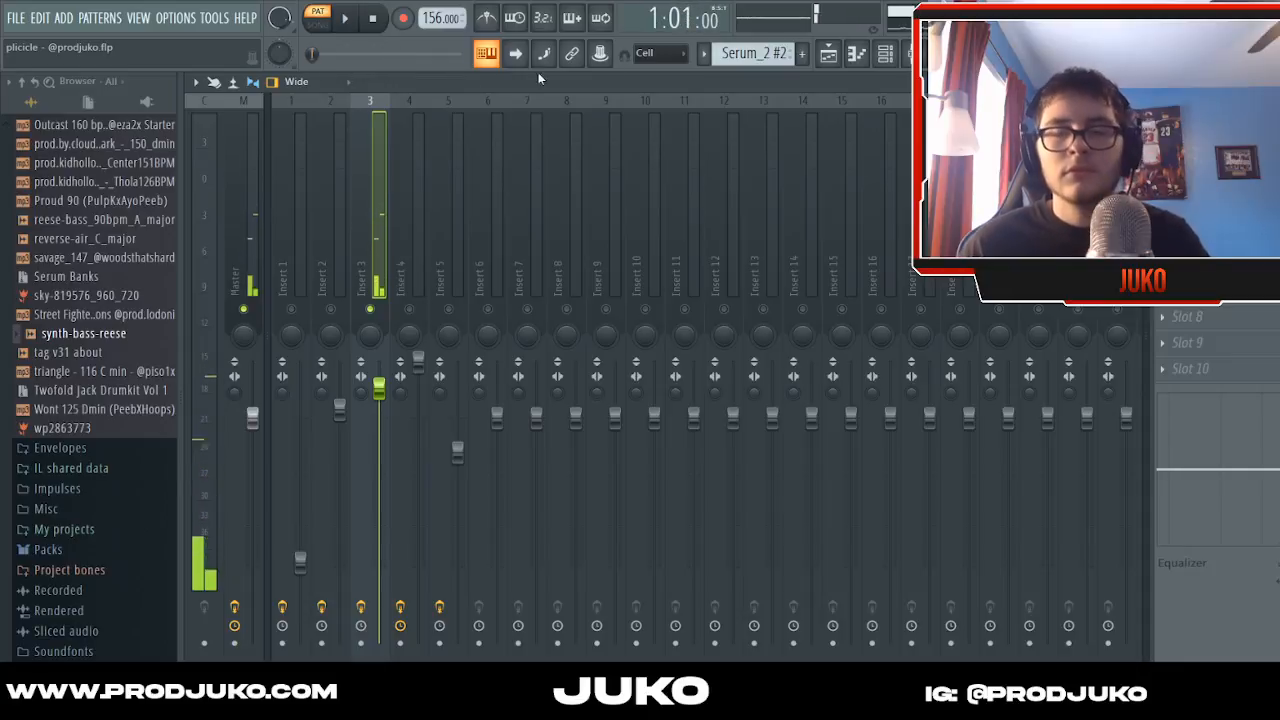
- Switch to the Serum_2 #3 pattern and solo Insert 4 in the mixer
{"action": "left_click", "coordinate": [885, 53]}
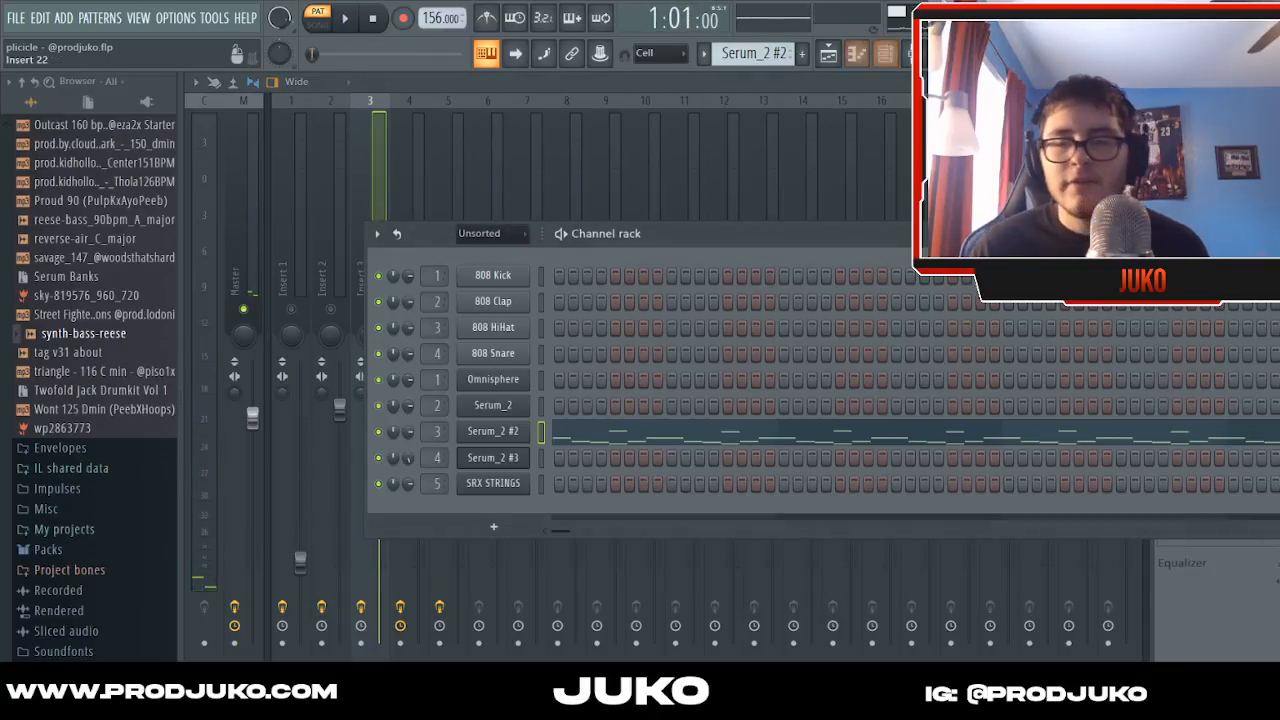
{"action": "left_click", "coordinate": [1210, 146]}
{"action": "left_click", "coordinate": [1210, 146]}
{"action": "left_click", "coordinate": [884, 60]}
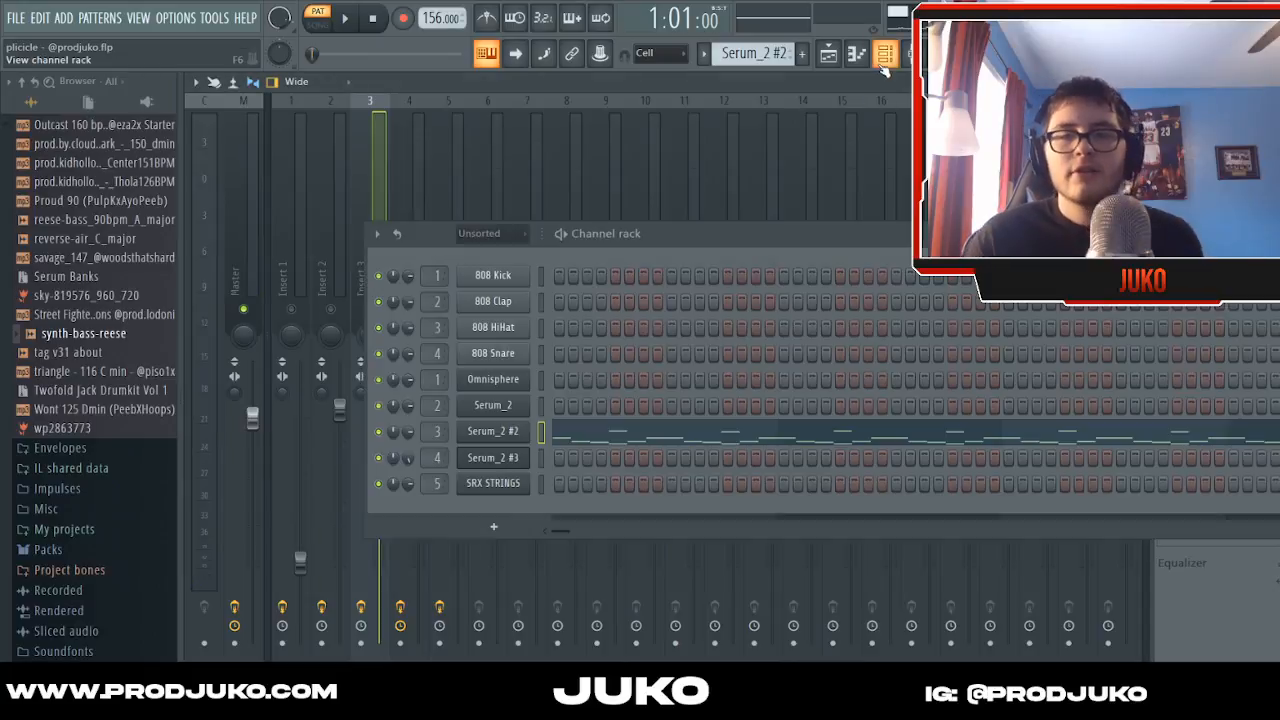
{"action": "scroll", "coordinate": [732, 64], "scroll_direction": "down", "scroll_amount": 1}
{"action": "left_click", "coordinate": [419, 182]}
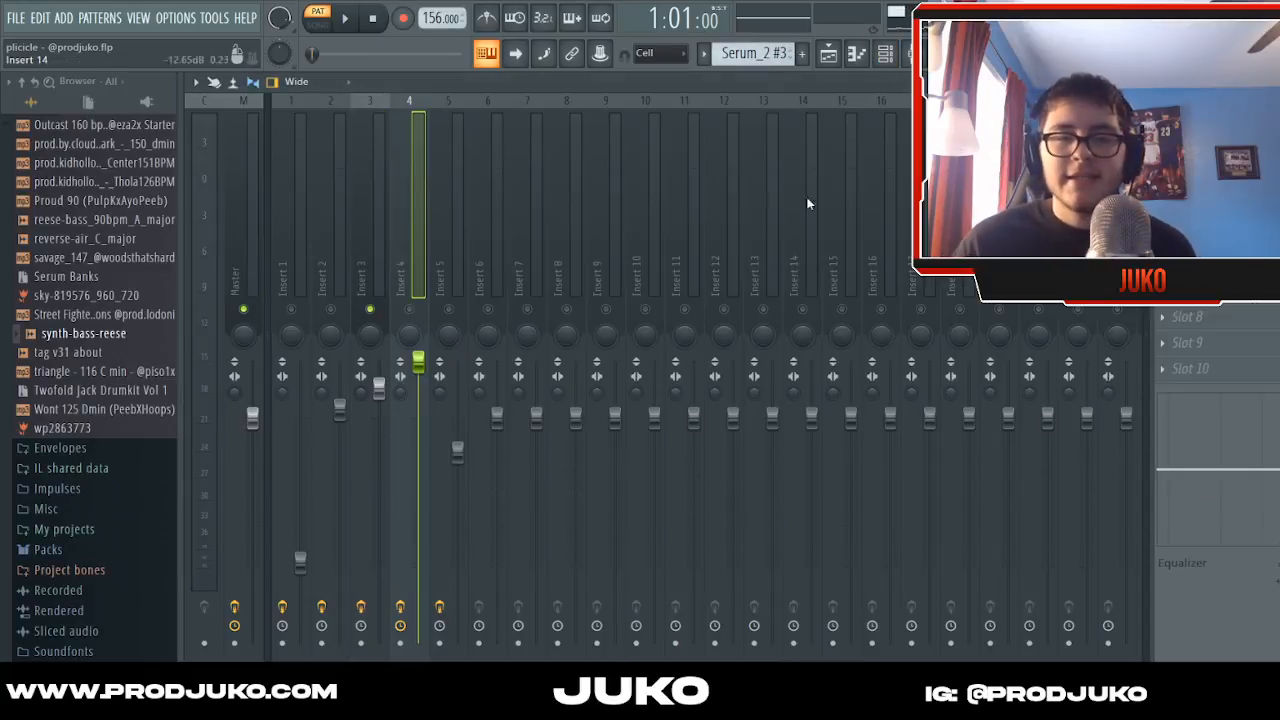
{"action": "right_click", "coordinate": [410, 308]}
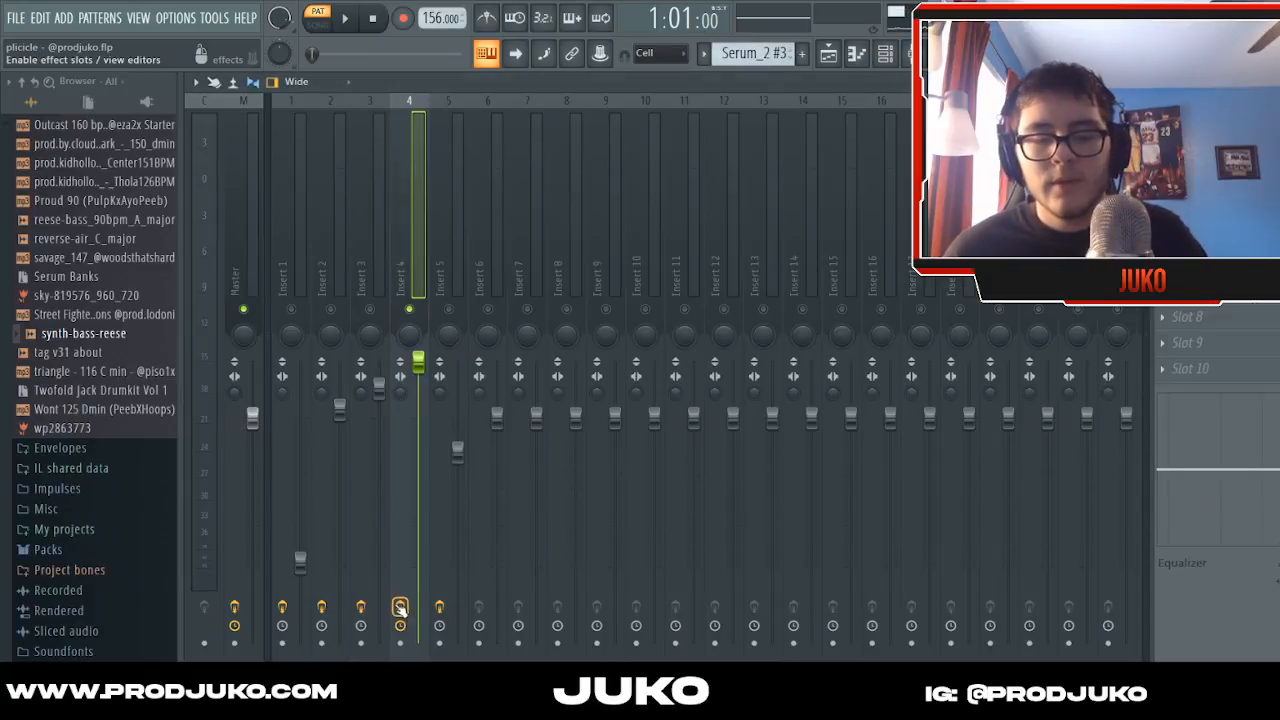
- Play the Serum_2 #3 melody with Insert 4's effects bypassed, and replay it with the effects on
{"action": "key", "text": "space"}
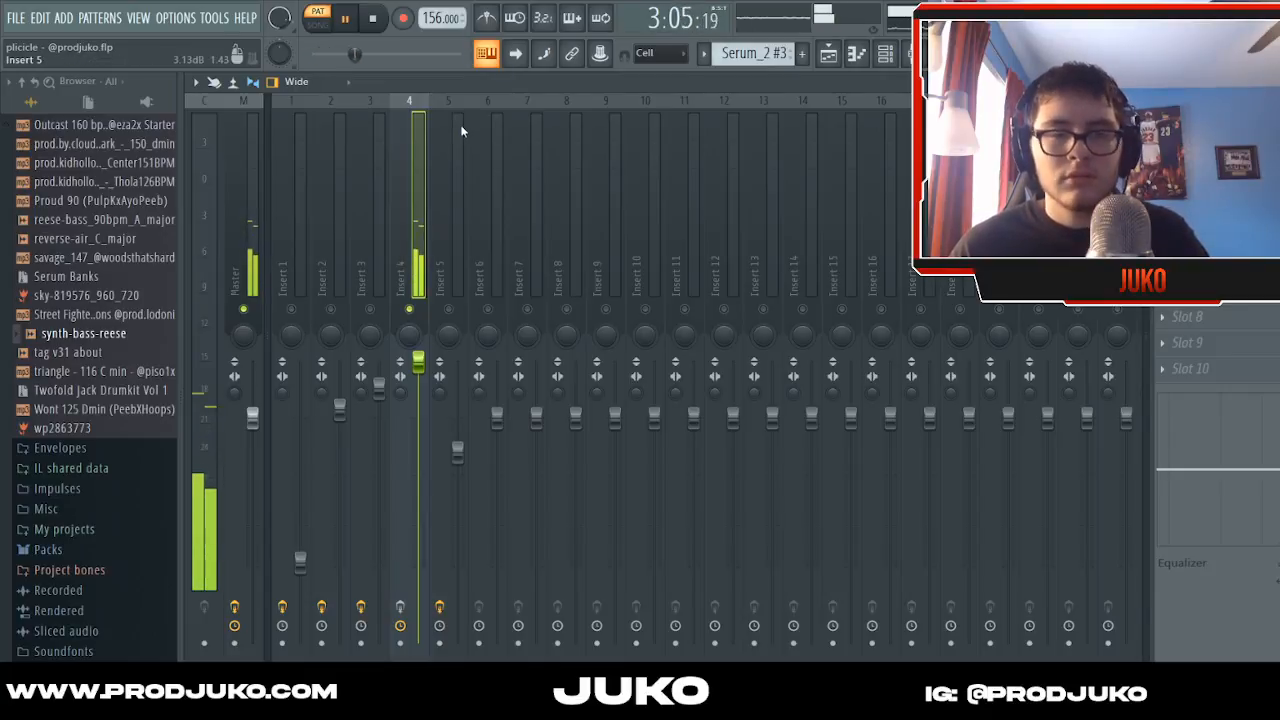
{"action": "key", "text": "space"}
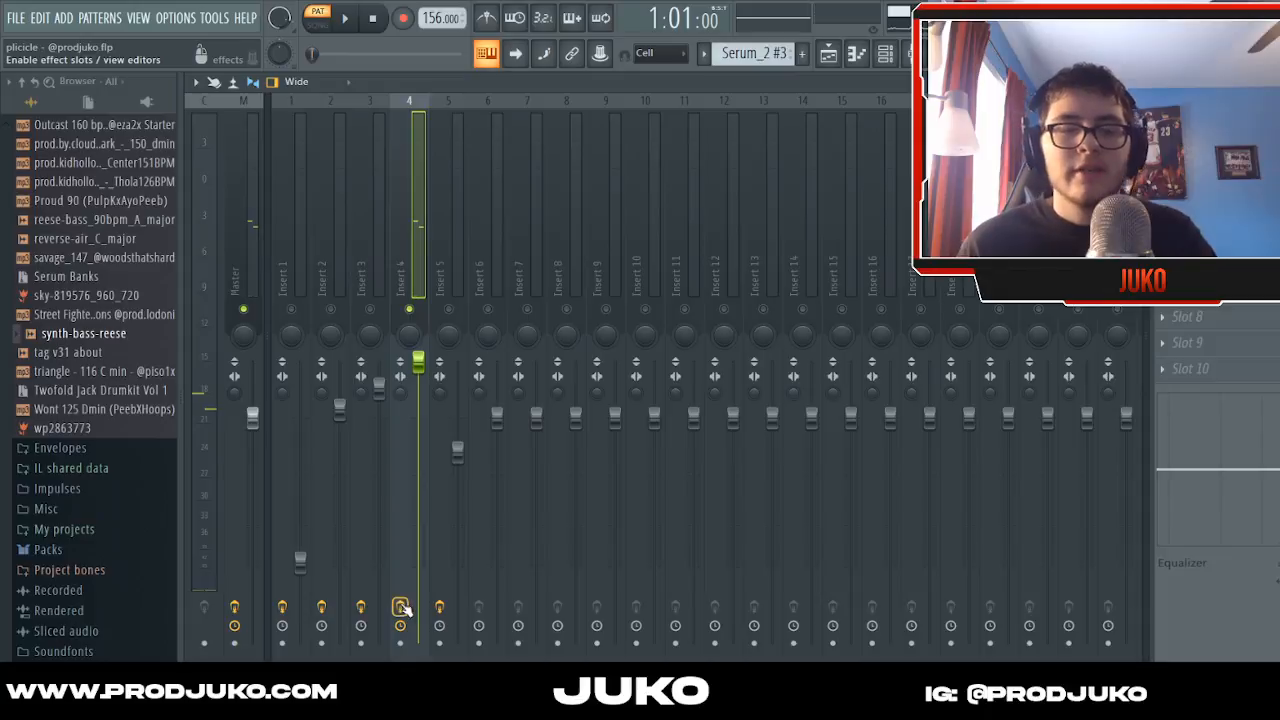
{"action": "key", "text": "space"}
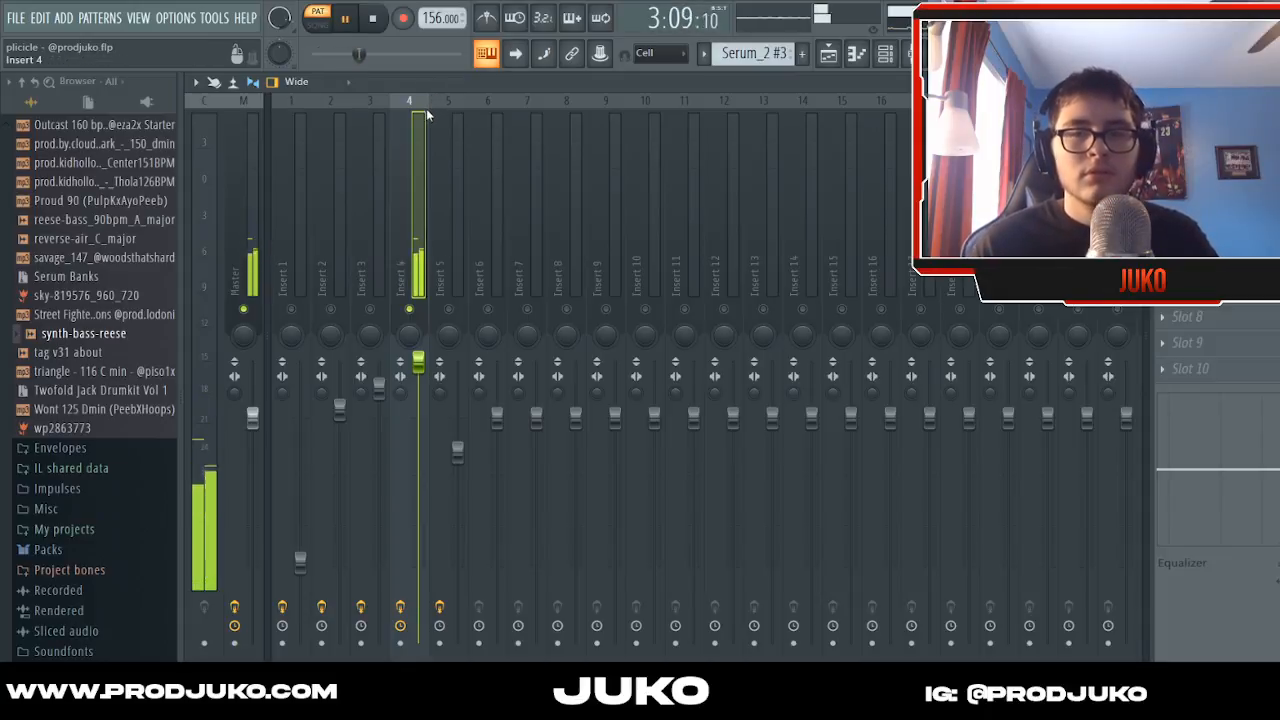
{"action": "key", "text": "space"}
- Switch to the SRX STRINGS pattern and open its notes in the piano roll
{"action": "left_click", "coordinate": [885, 58]}
{"action": "left_click", "coordinate": [885, 58]}
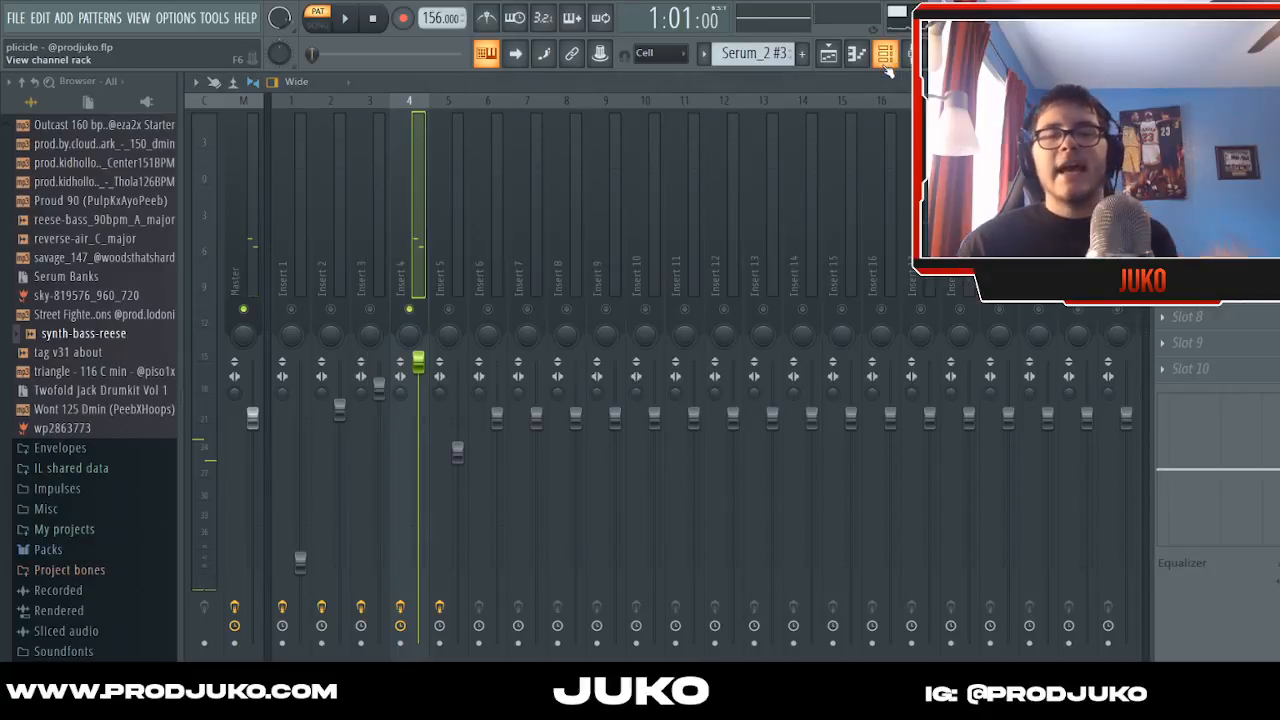
{"action": "key", "text": "F6"}
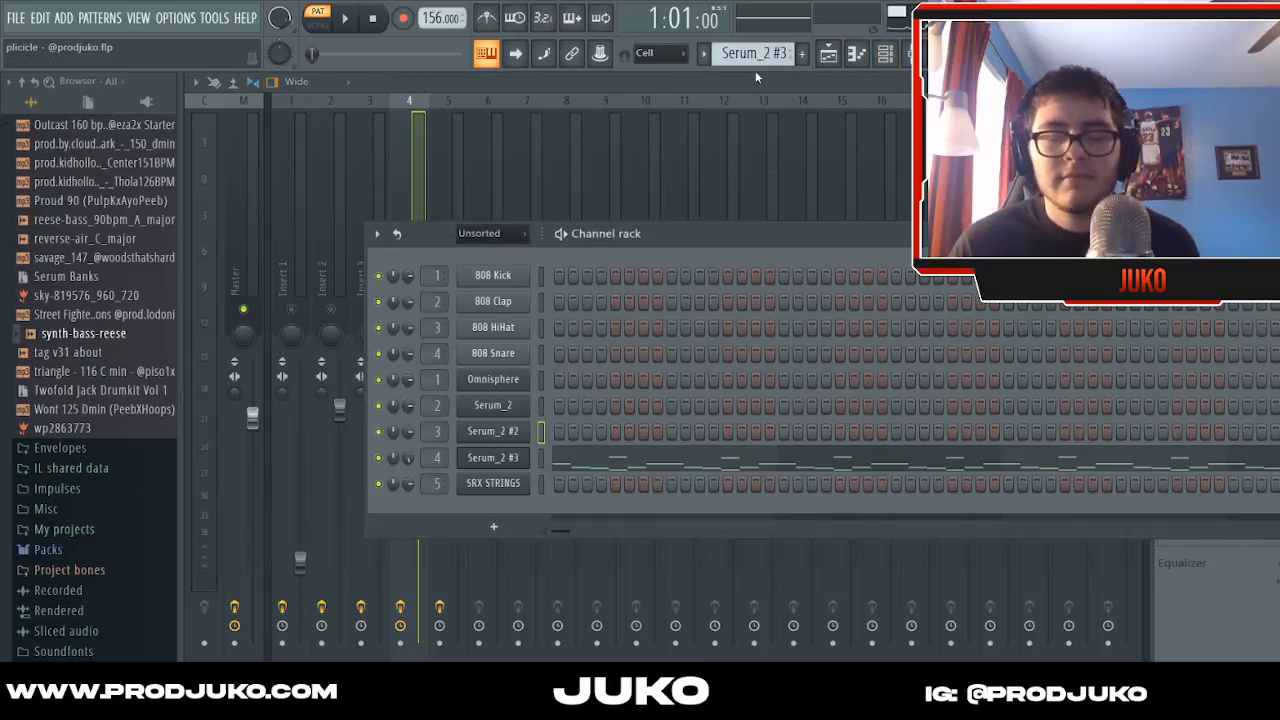
{"action": "scroll", "coordinate": [755, 60], "scroll_direction": "down", "scroll_amount": 1}
{"action": "left_click", "coordinate": [687, 486]}
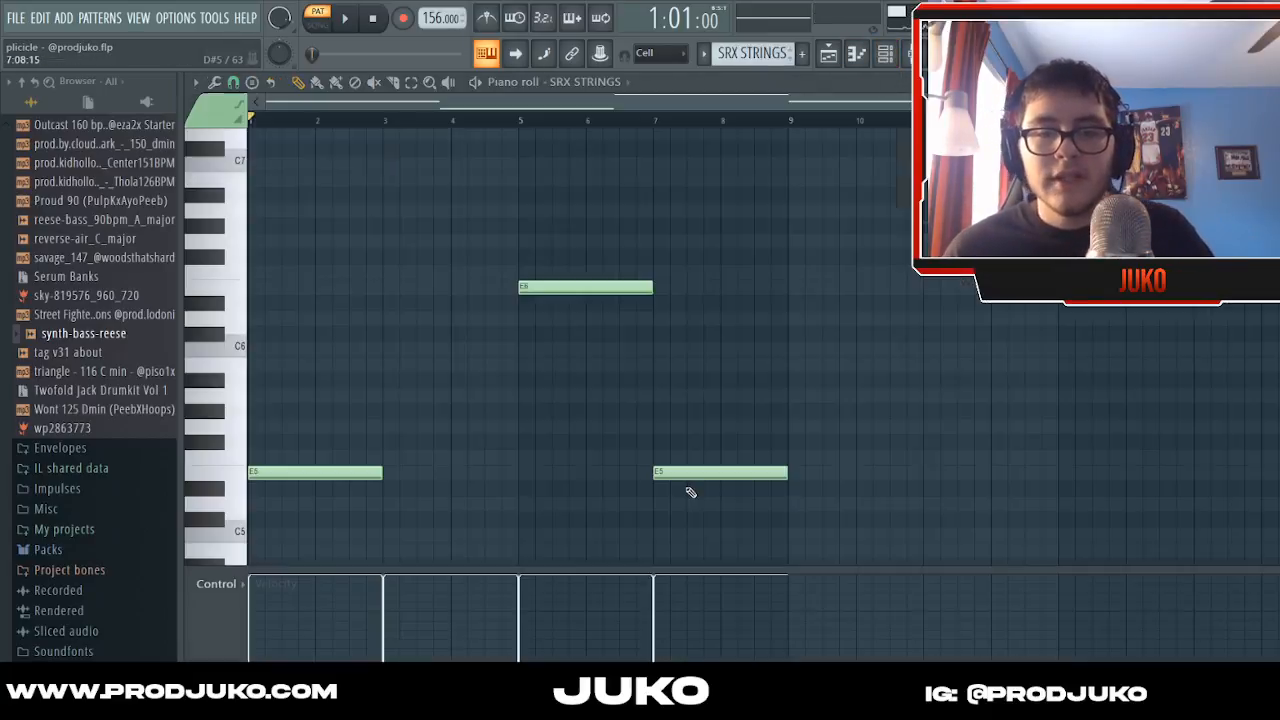
- Check the HalfTime plugin on mixer track Insert 5, close it, and solo that track
{"action": "left_click", "coordinate": [906, 53]}
{"action": "left_click", "coordinate": [463, 187]}
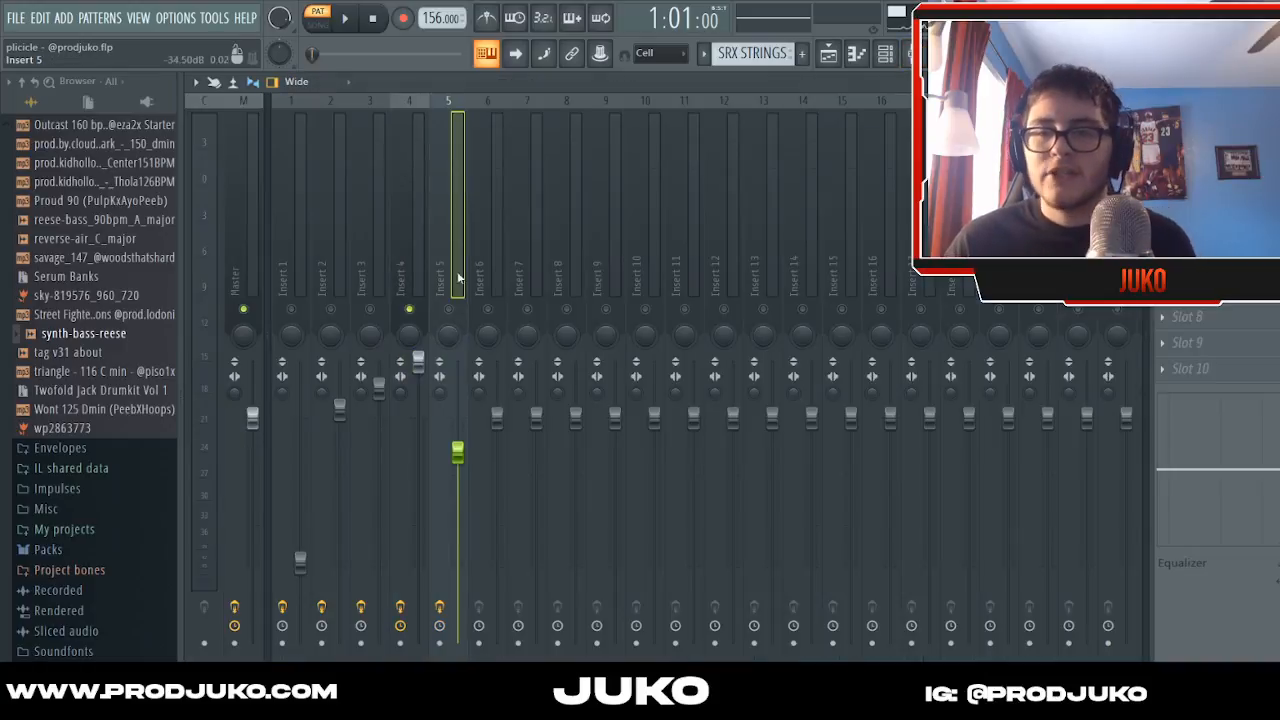
{"action": "left_click", "coordinate": [1195, 187]}
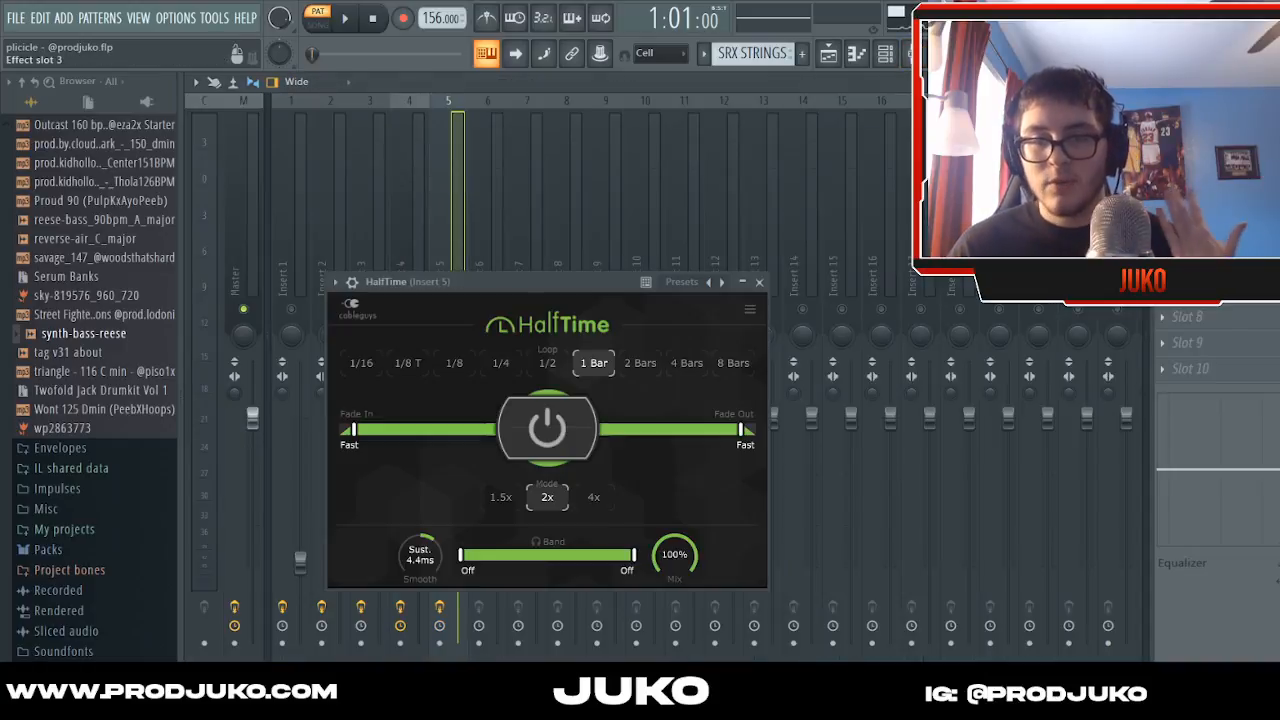
{"action": "left_click", "coordinate": [1195, 187]}
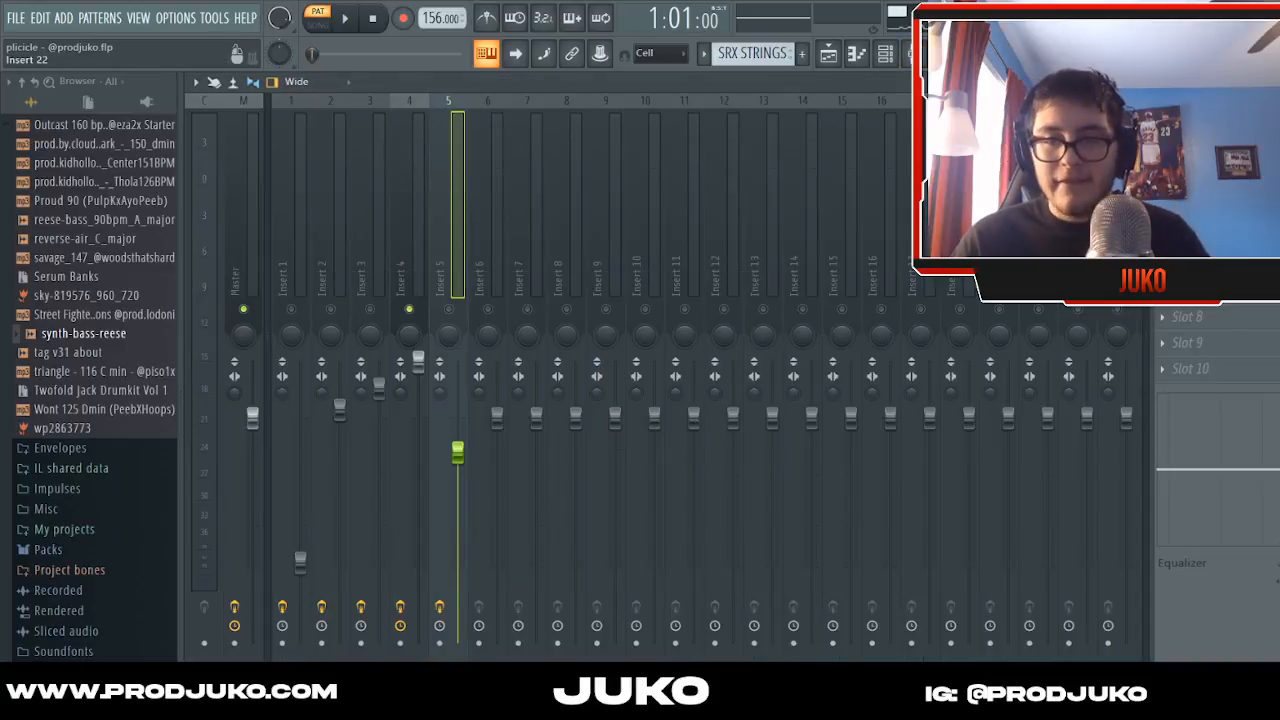
{"action": "right_click", "coordinate": [466, 306]}
- Play the SRX STRINGS melody without Insert 5's effects and again with them enabled to compare the sound
{"action": "key", "text": "space"}
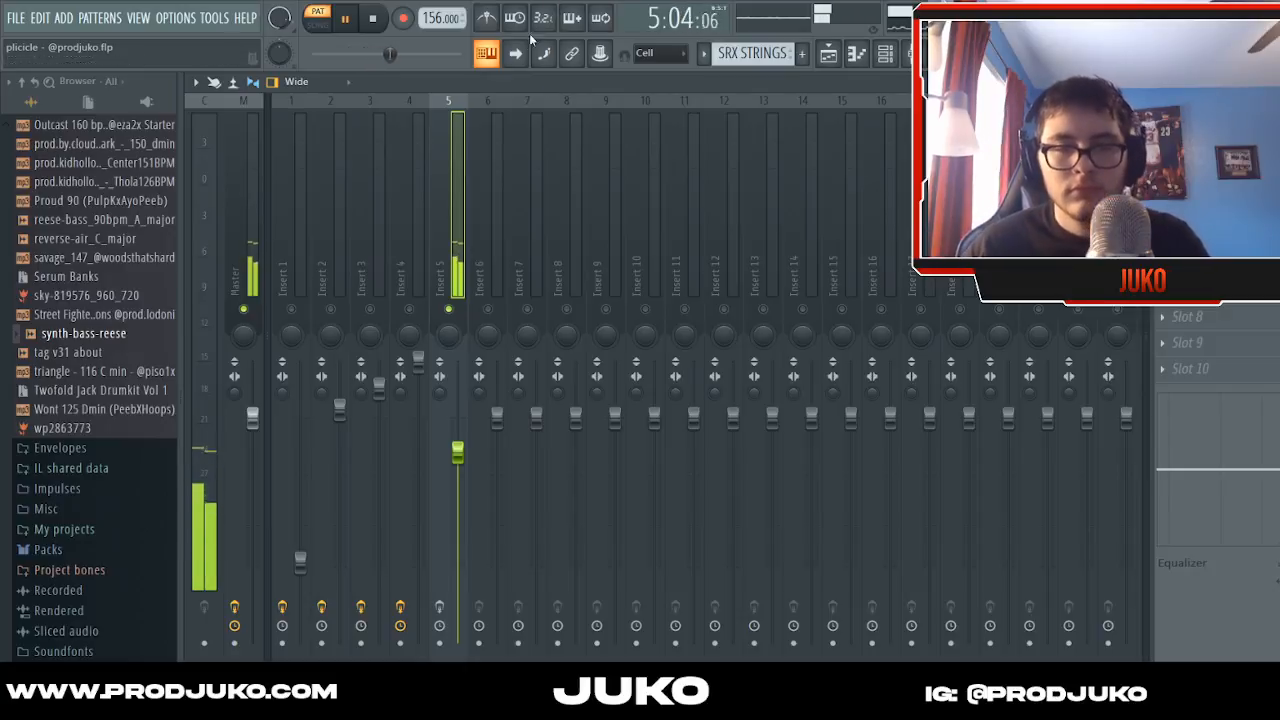
{"action": "key", "text": "space"}
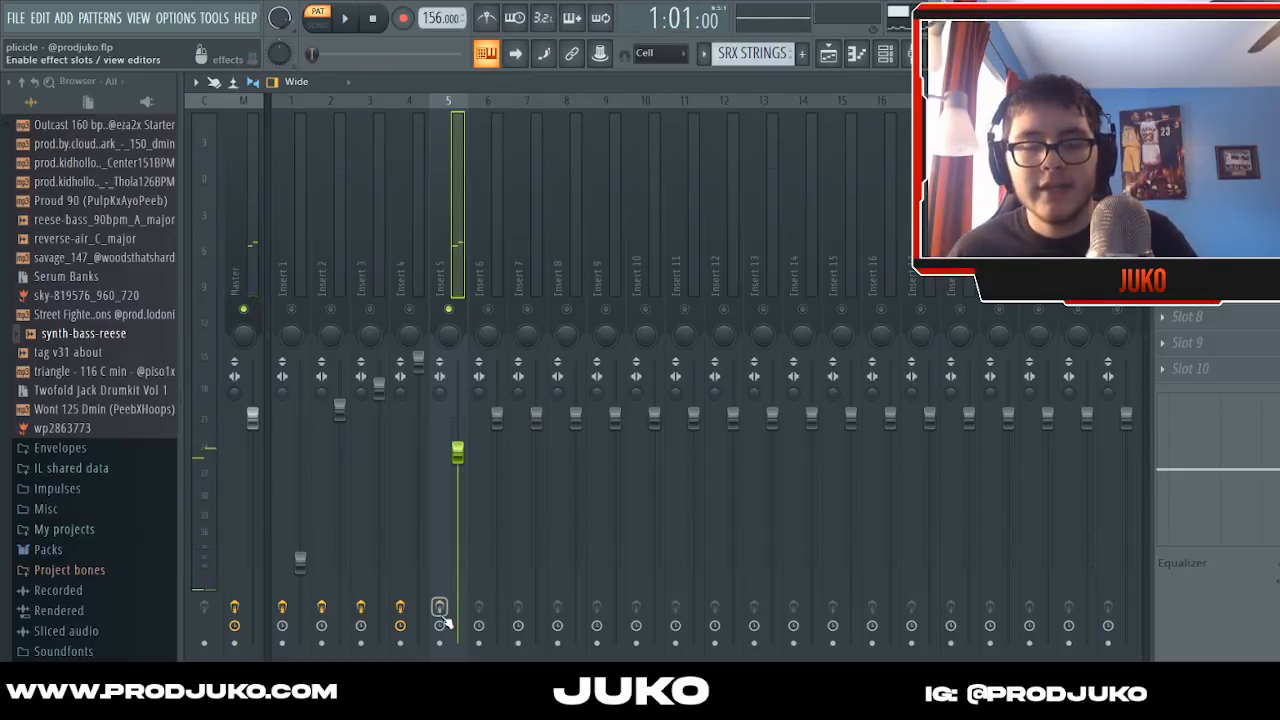
{"action": "key", "text": "space"}
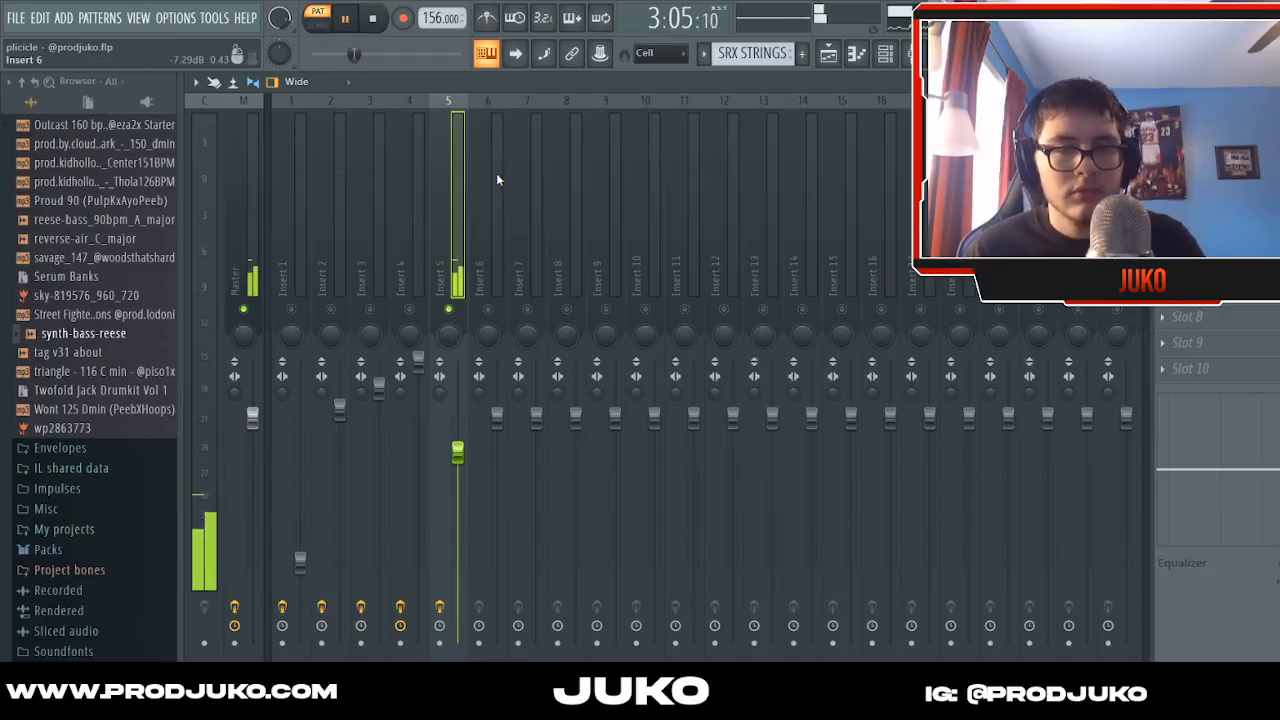
{"action": "key", "text": "space"}
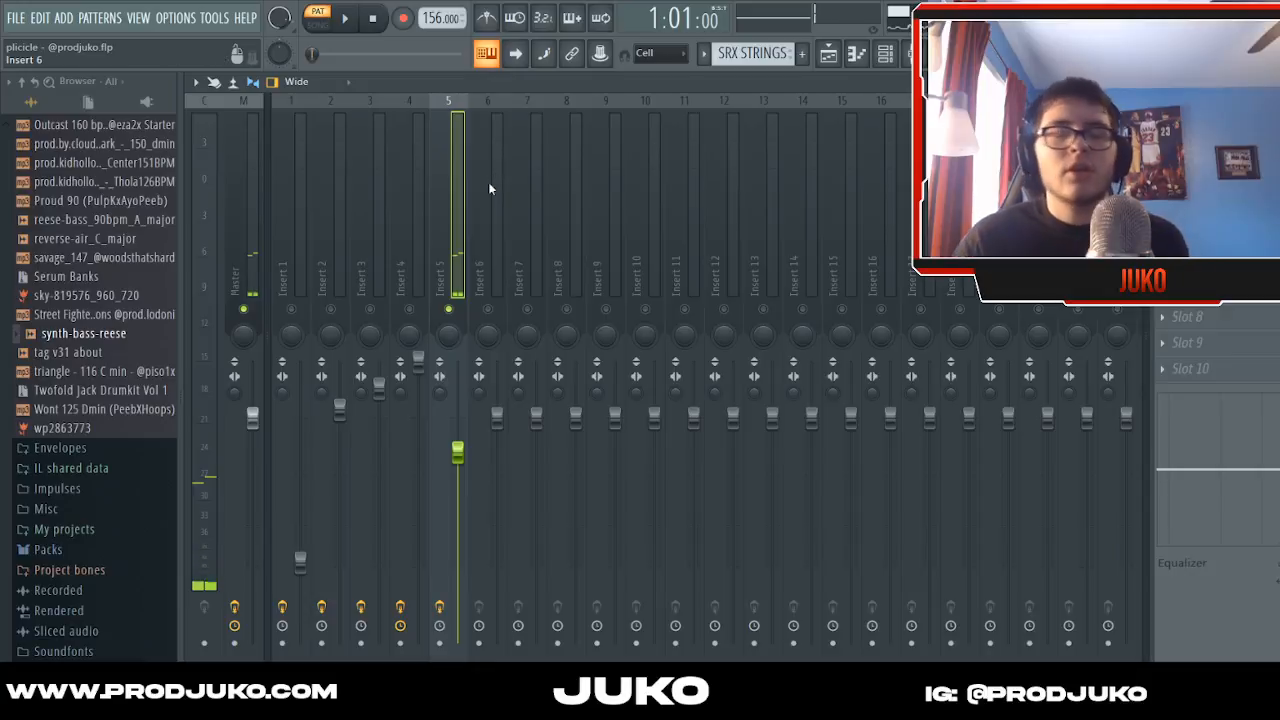
- Examine Insert 5's effects, including the Fruity Reeverb 2 settings, closing each plugin window when finished
{"action": "left_click", "coordinate": [1190, 161]}
{"action": "left_click", "coordinate": [893, 241]}
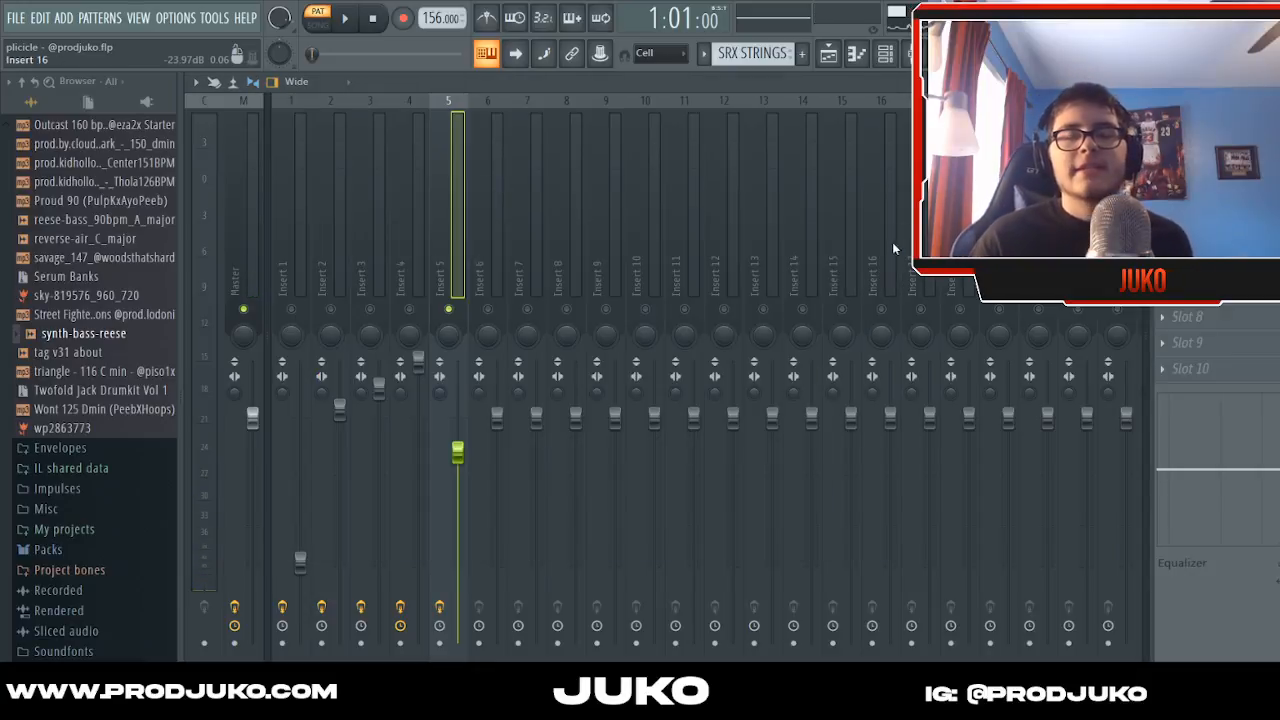
{"action": "left_click", "coordinate": [1190, 187]}
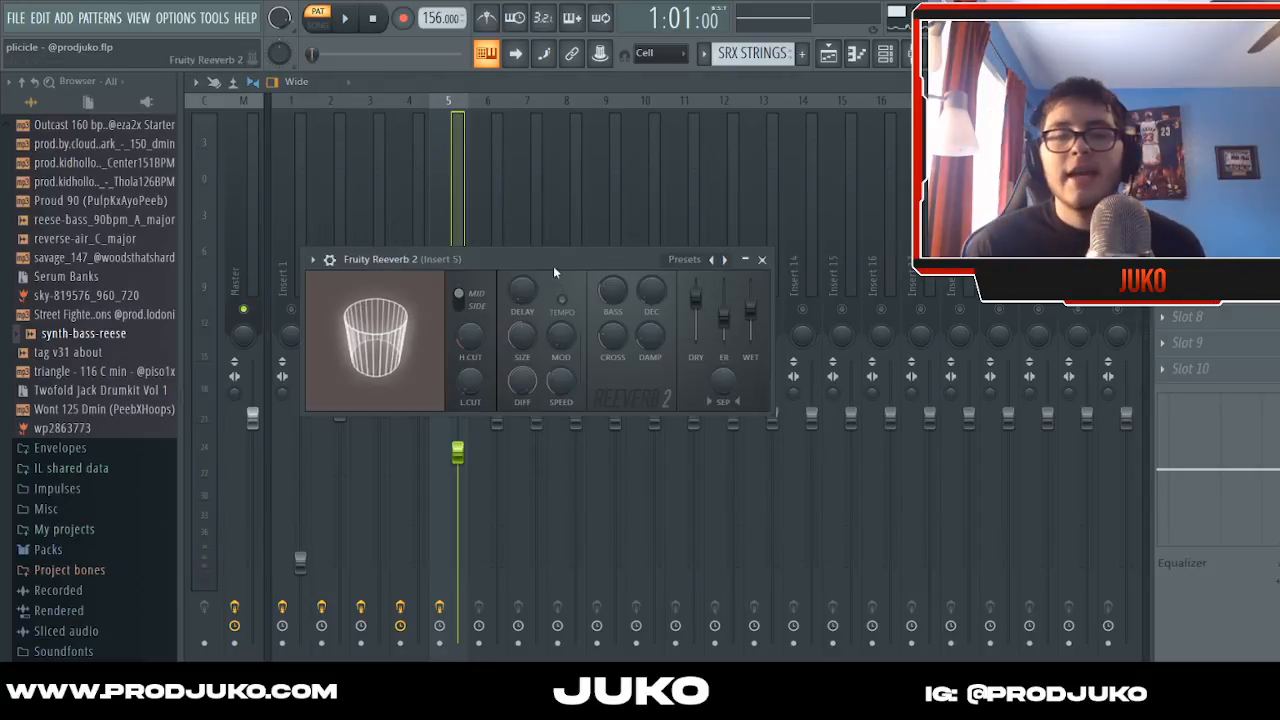
{"action": "left_click", "coordinate": [309, 192]}
{"action": "left_click", "coordinate": [447, 226]}
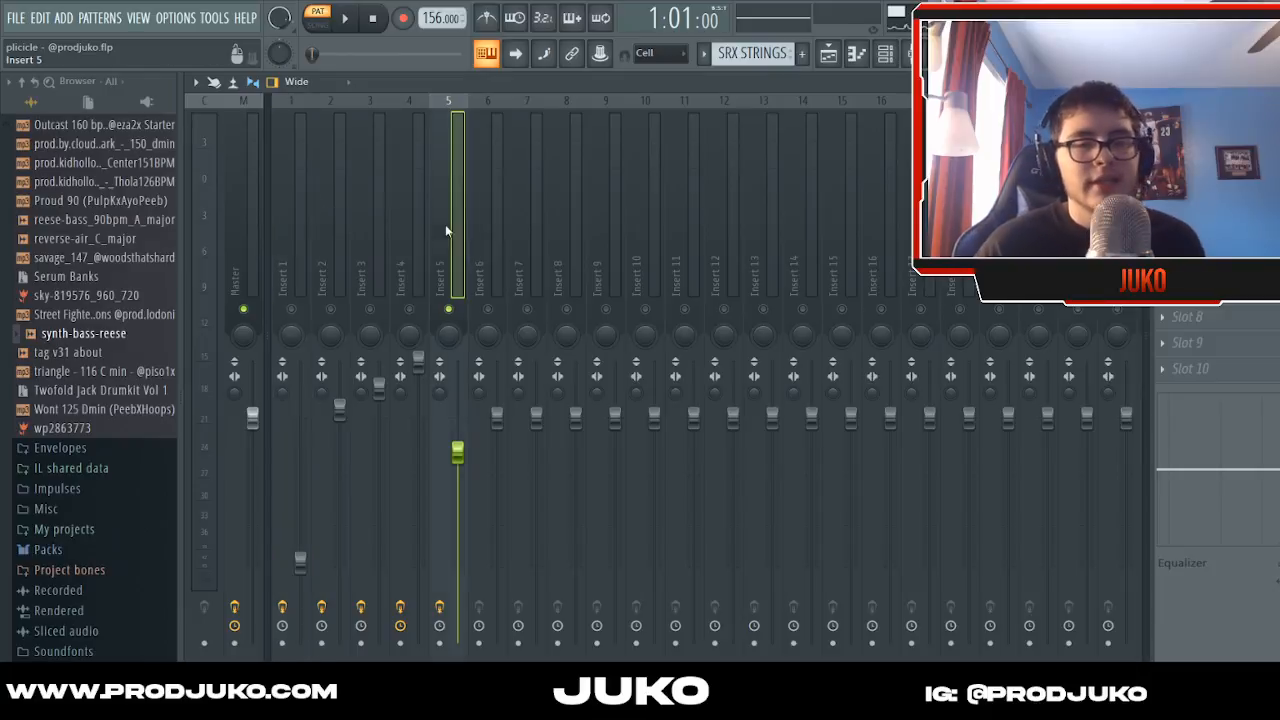
- Review the effect slots of Inserts 1 to 4 by selecting each melody track in the mixer
{"action": "left_click", "coordinate": [373, 230]}
{"action": "left_click", "coordinate": [405, 234]}
{"action": "left_click", "coordinate": [327, 233]}
{"action": "left_click", "coordinate": [290, 230]}
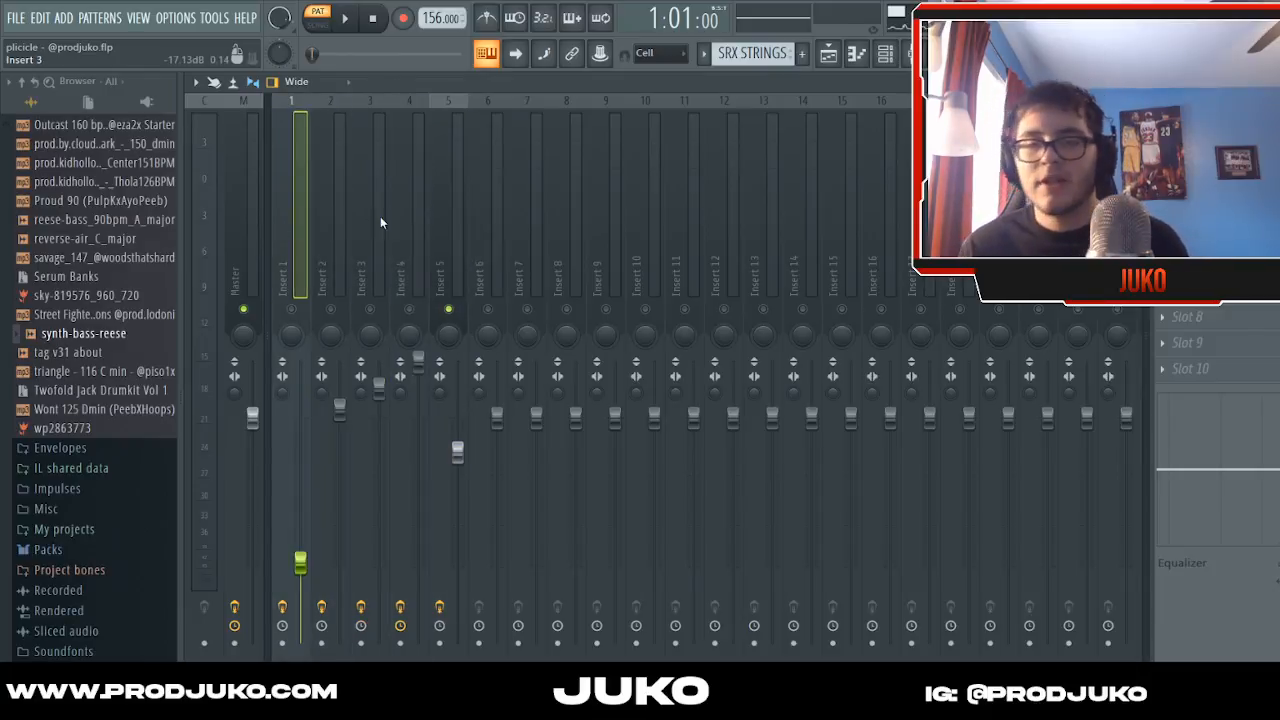
{"action": "left_click", "coordinate": [380, 222]}
{"action": "left_click", "coordinate": [338, 221]}
{"action": "left_click", "coordinate": [293, 218]}
- Examine Insert 1's first three effects, including the Fruity parametric EQ 2 curve, closing each plugin window when finished
{"action": "left_click", "coordinate": [1190, 138]}
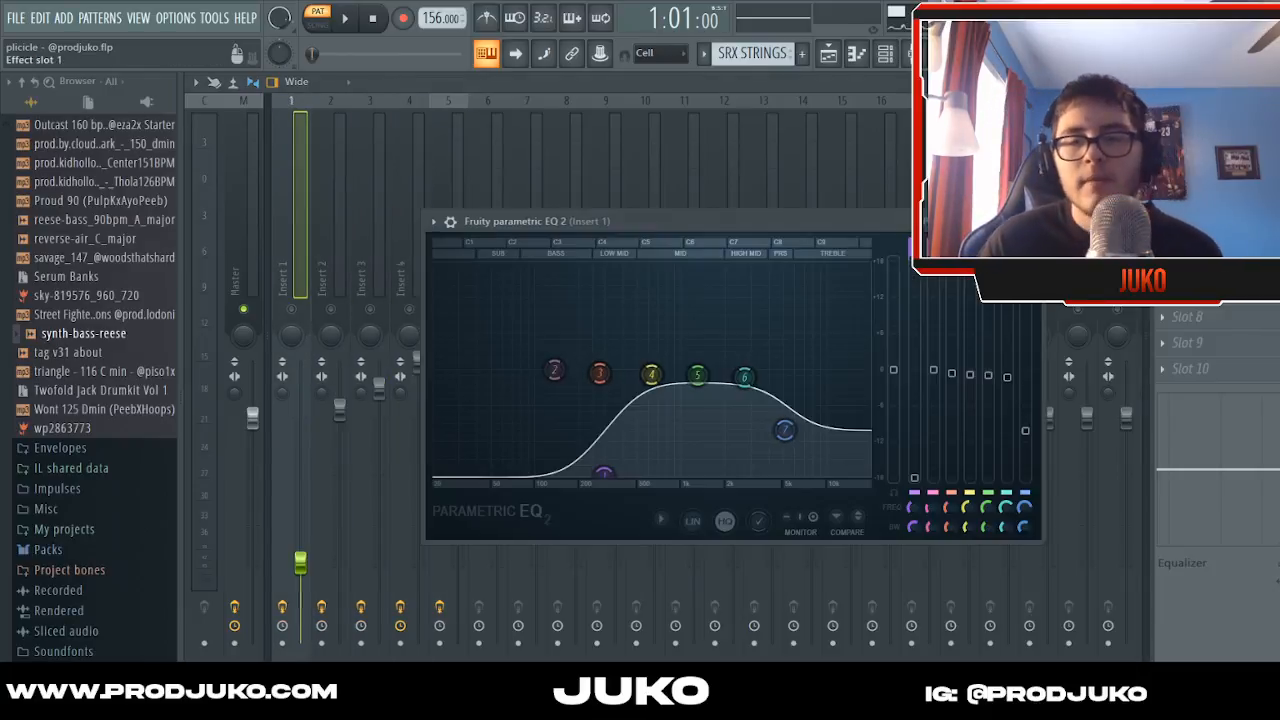
{"action": "left_click", "coordinate": [1190, 135]}
{"action": "left_click", "coordinate": [1190, 136]}
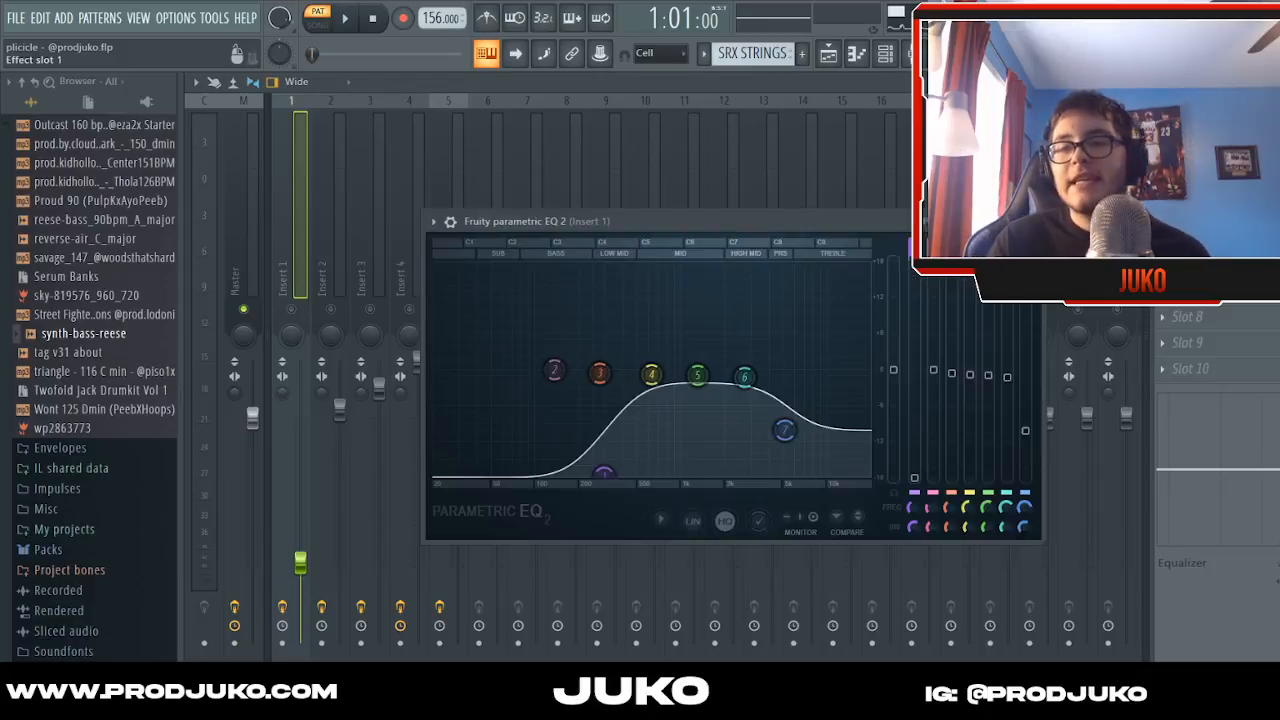
{"action": "left_click", "coordinate": [1190, 136]}
{"action": "left_click", "coordinate": [1190, 161]}
{"action": "left_click", "coordinate": [1190, 161]}
{"action": "left_click", "coordinate": [1190, 187]}
{"action": "left_click", "coordinate": [1190, 187]}
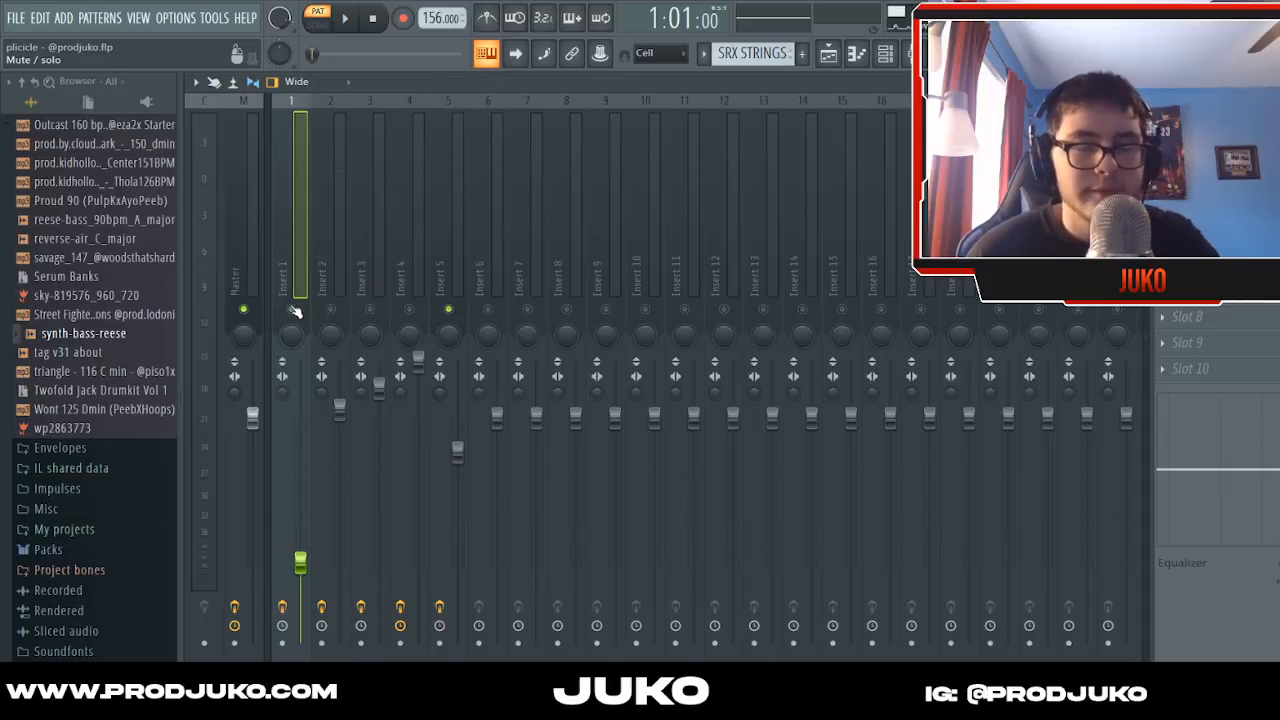
- Open the playlist arrangement, remove any stray clip placed on Track 2, and switch playback to song mode
{"action": "left_click", "coordinate": [828, 54]}
{"action": "left_click_drag", "start_coordinate": [565, 102], "coordinate": [669, 102]}
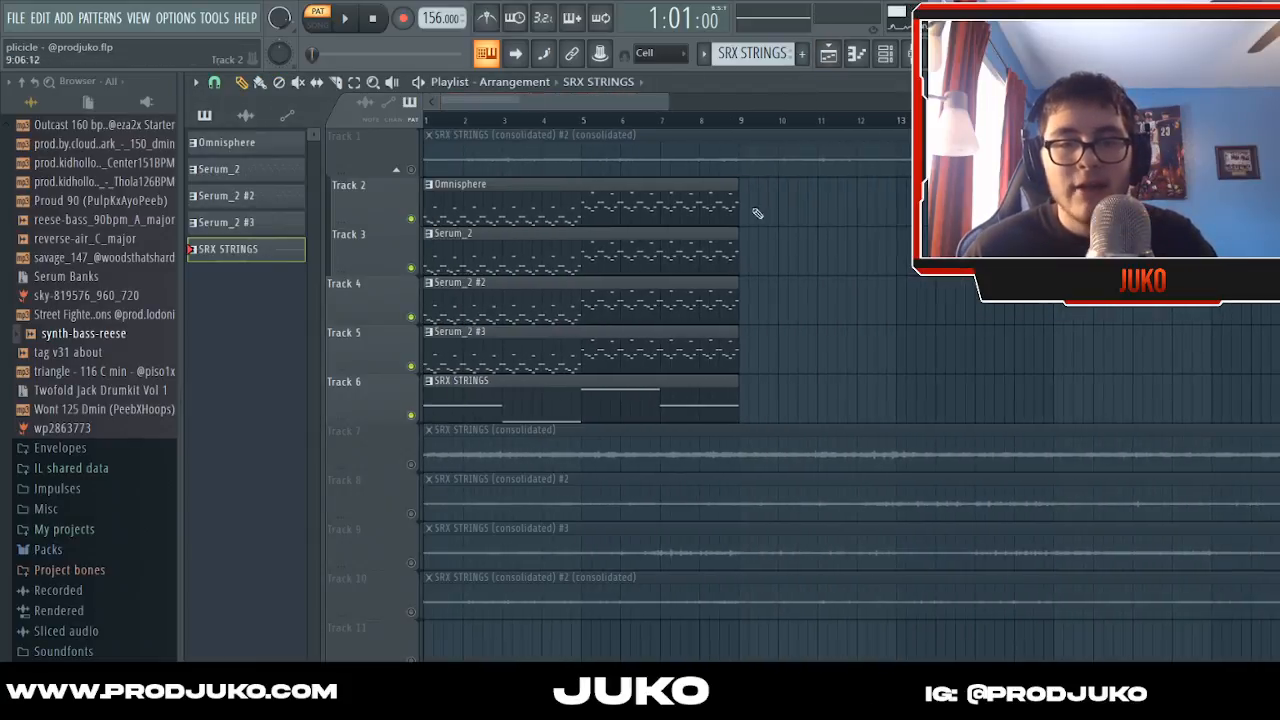
{"action": "left_click", "coordinate": [808, 207]}
{"action": "right_click", "coordinate": [811, 206]}
{"action": "scroll", "coordinate": [790, 204], "scroll_direction": "down", "scroll_amount": 2}
{"action": "left_click", "coordinate": [676, 198]}
{"action": "right_click", "coordinate": [675, 198]}
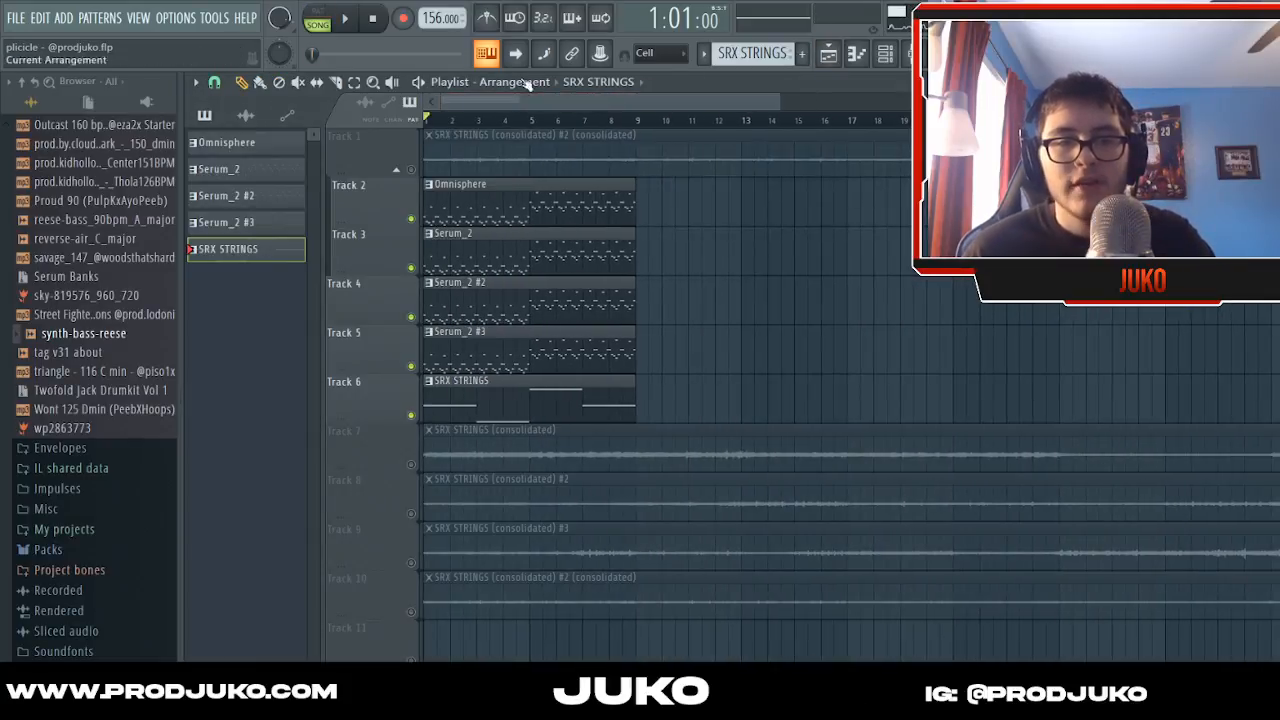
{"action": "left_click_drag", "start_coordinate": [532, 102], "coordinate": [592, 106]}
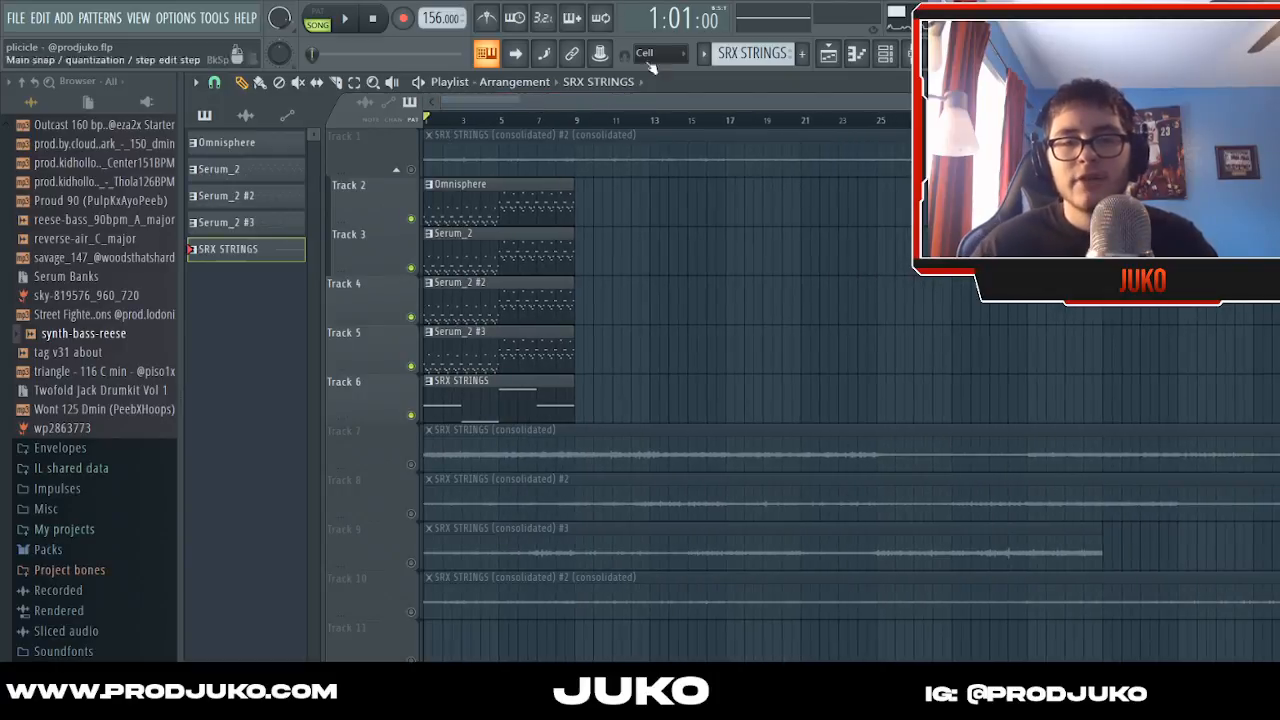
- Play the arrangement in the playlist to hear all five melody patterns together
{"action": "key", "text": "space"}
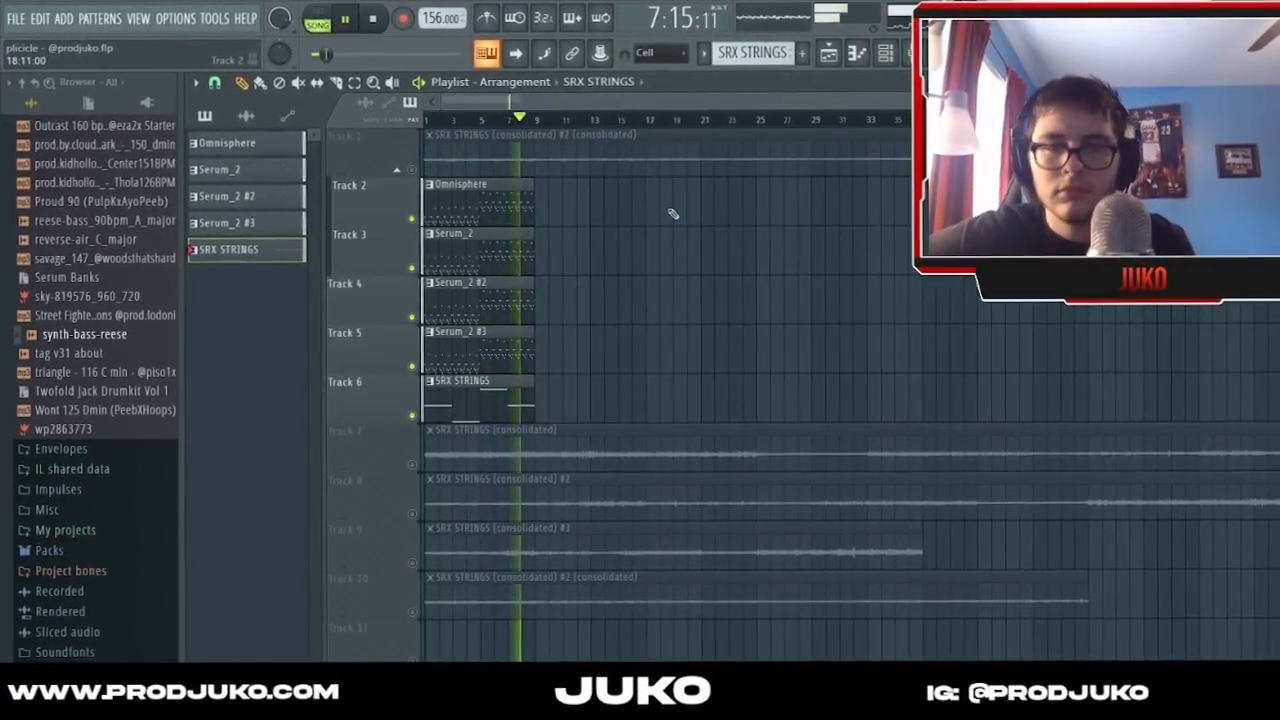
{"action": "key", "text": "space"}
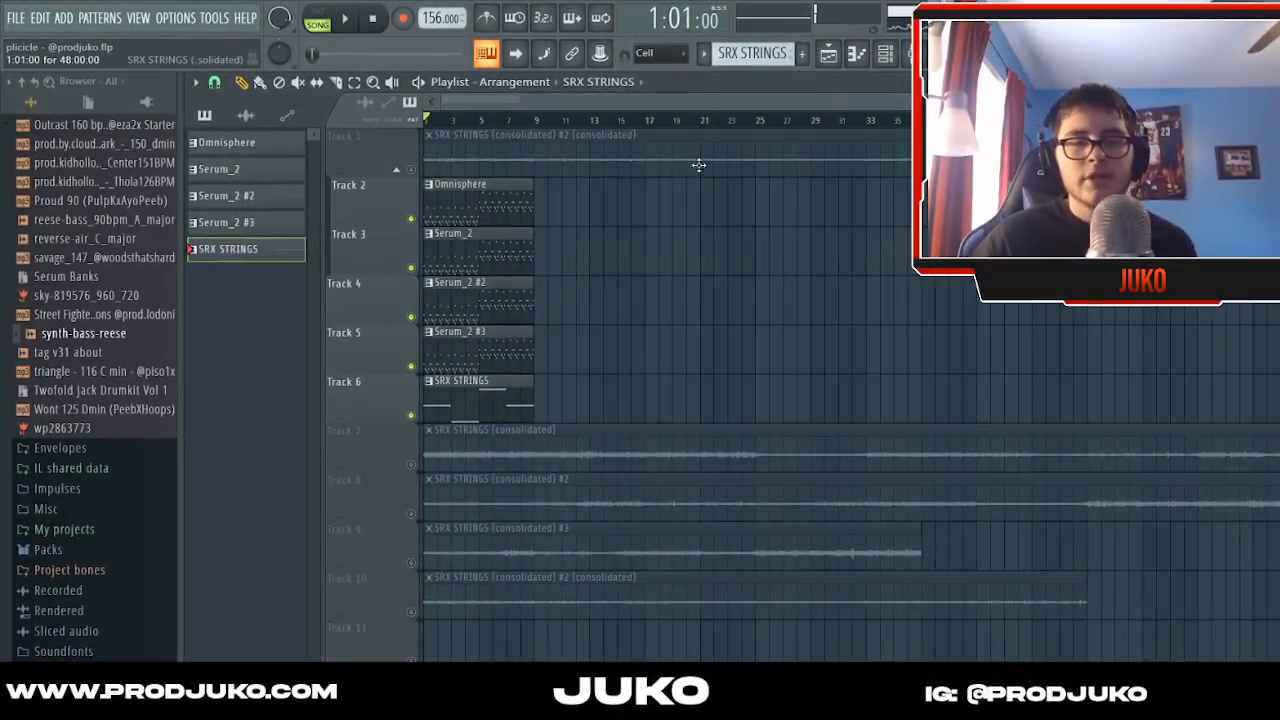
{"action": "scroll", "coordinate": [700, 99], "scroll_direction": "down", "scroll_amount": 2}
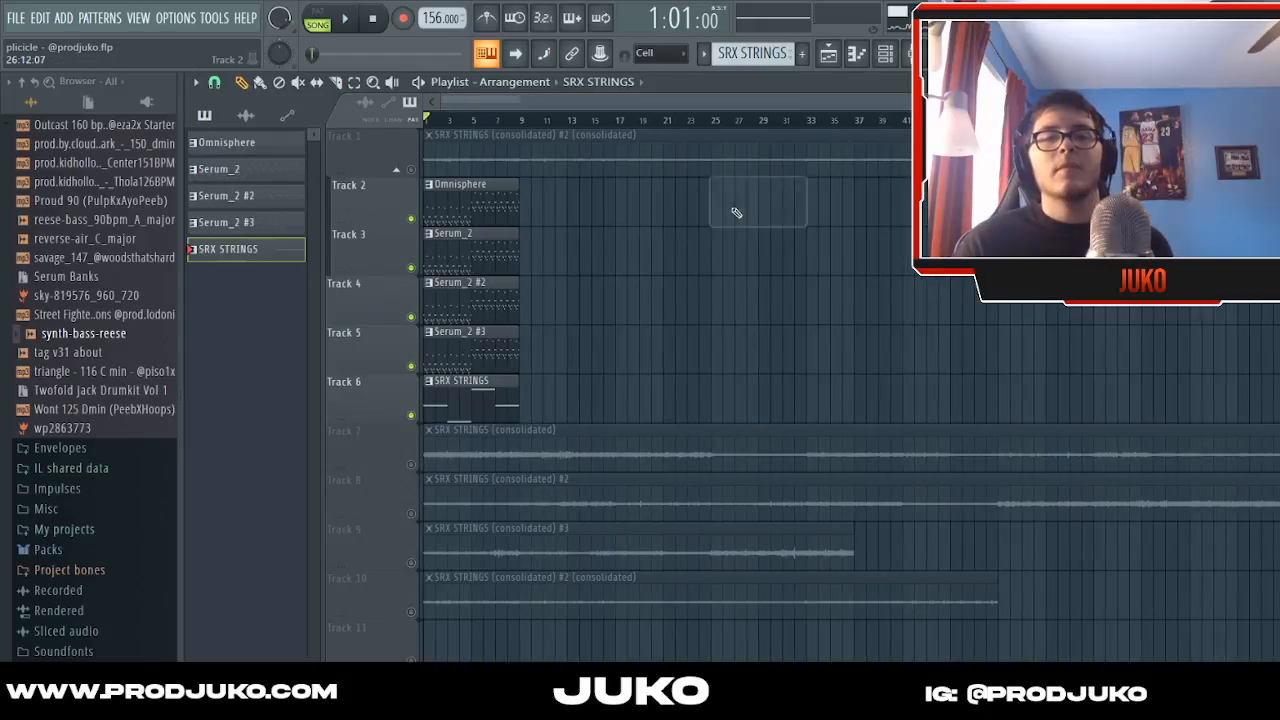
{"action": "scroll", "coordinate": [689, 106], "scroll_direction": "up", "scroll_amount": 3}
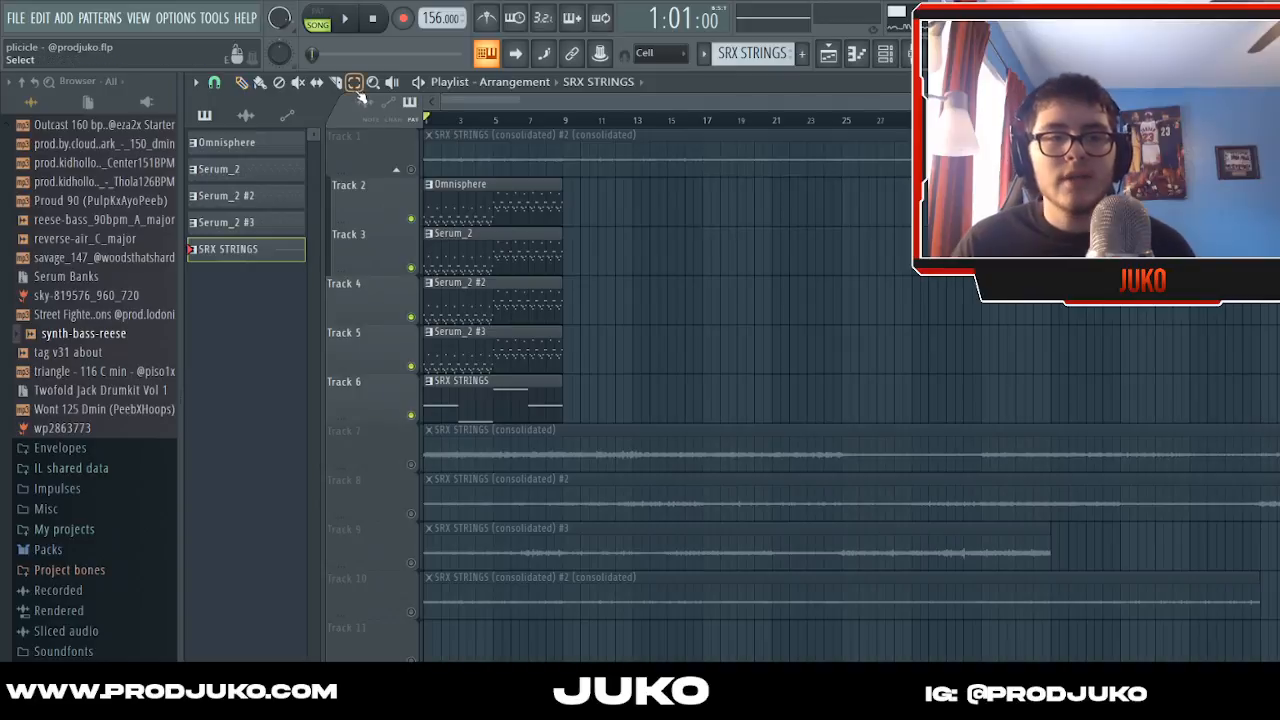
- Delete the five melody pattern clips from Tracks 2 to 6 and solo Track 7
{"action": "left_click_drag", "start_coordinate": [428, 177], "coordinate": [630, 420]}
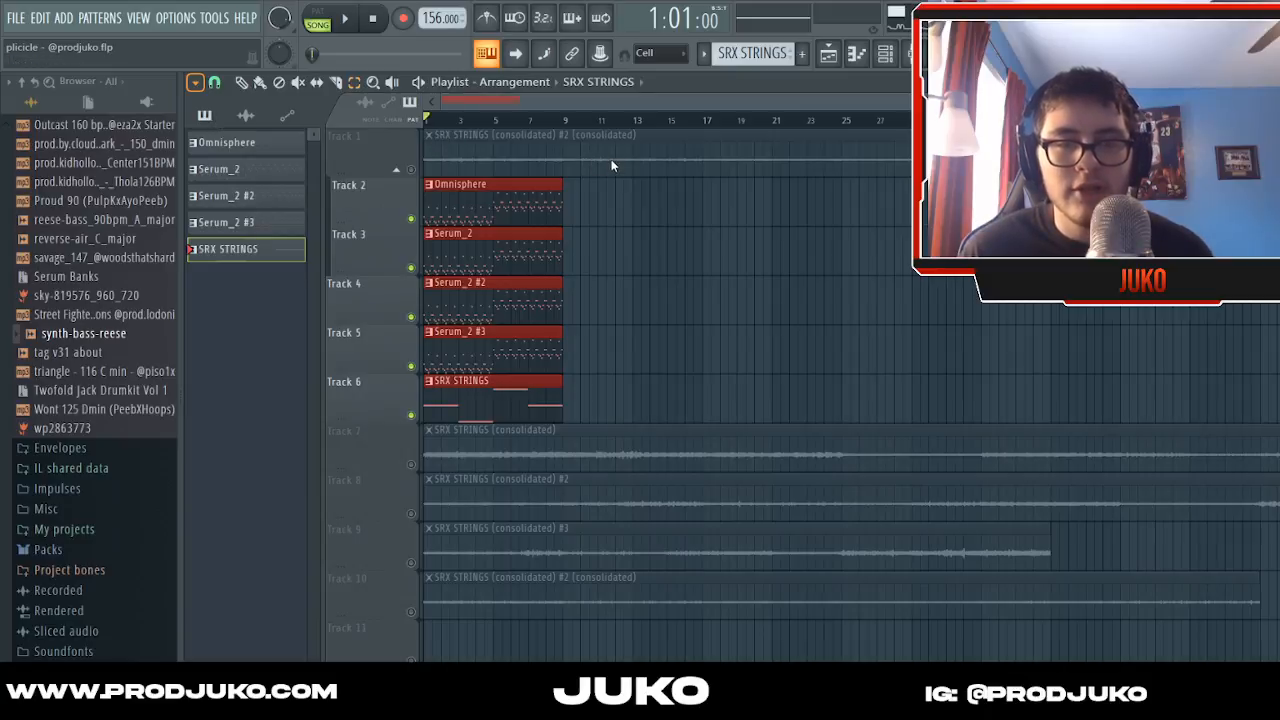
{"action": "key", "text": "ctrl+a"}
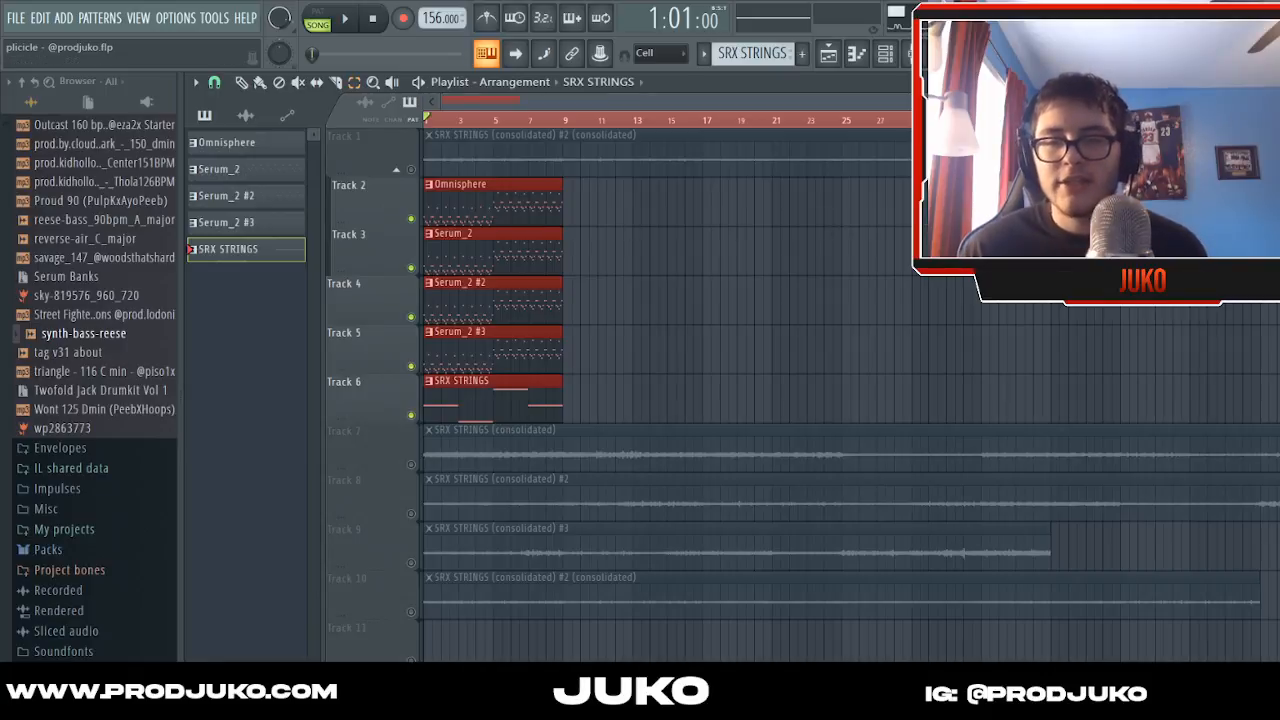
{"action": "left_click", "coordinate": [812, 193]}
{"action": "scroll", "coordinate": [807, 193], "scroll_direction": "down", "scroll_amount": 3}
{"action": "left_click", "coordinate": [807, 193]}
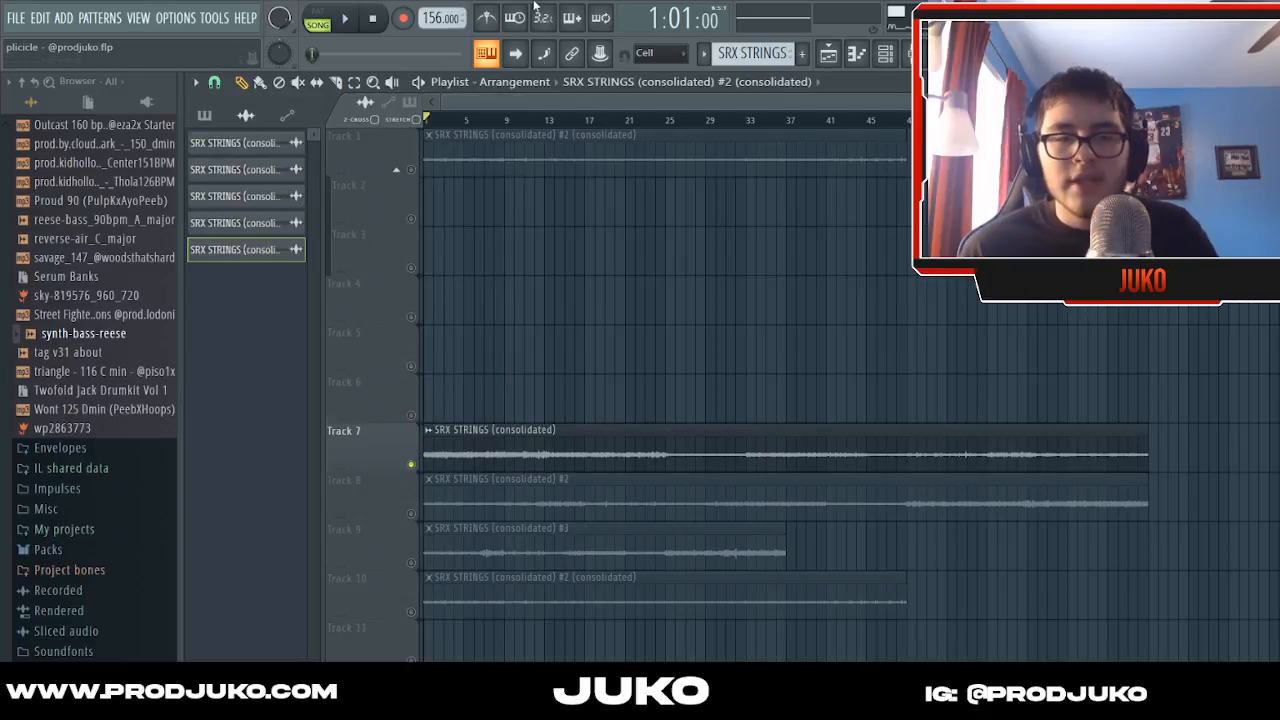
- Play the consolidated SRX STRINGS clip on Track 7 and view its sample settings
{"action": "left_click_drag", "start_coordinate": [540, 101], "coordinate": [581, 93]}
{"action": "key", "text": "space"}
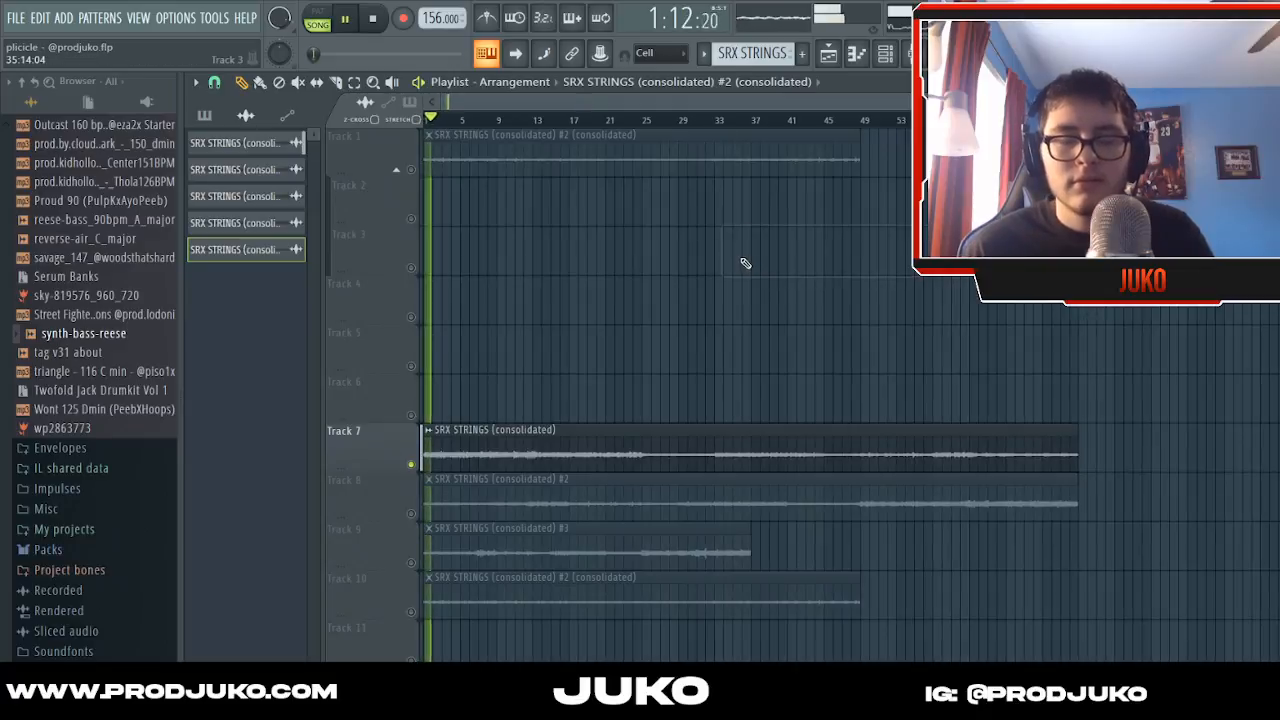
{"action": "key", "text": "space"}
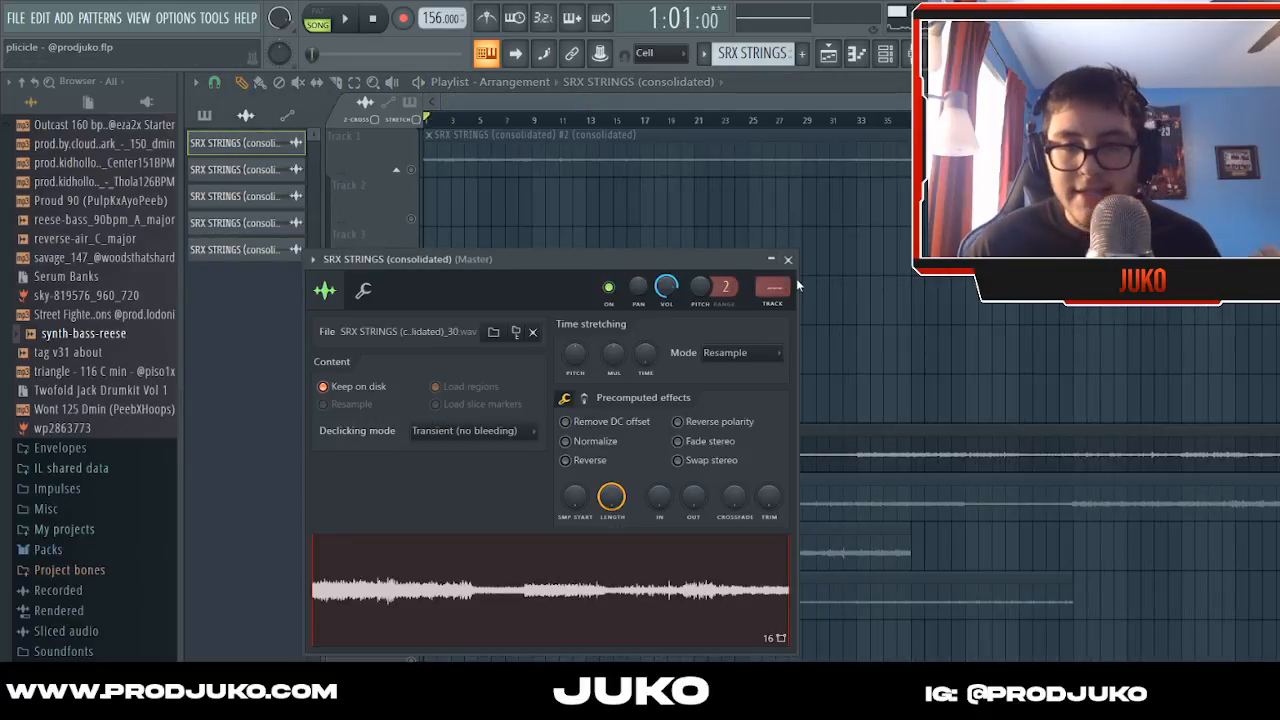
{"action": "left_click", "coordinate": [789, 261]}
{"action": "scroll", "coordinate": [650, 250], "scroll_direction": "down", "scroll_amount": 3}
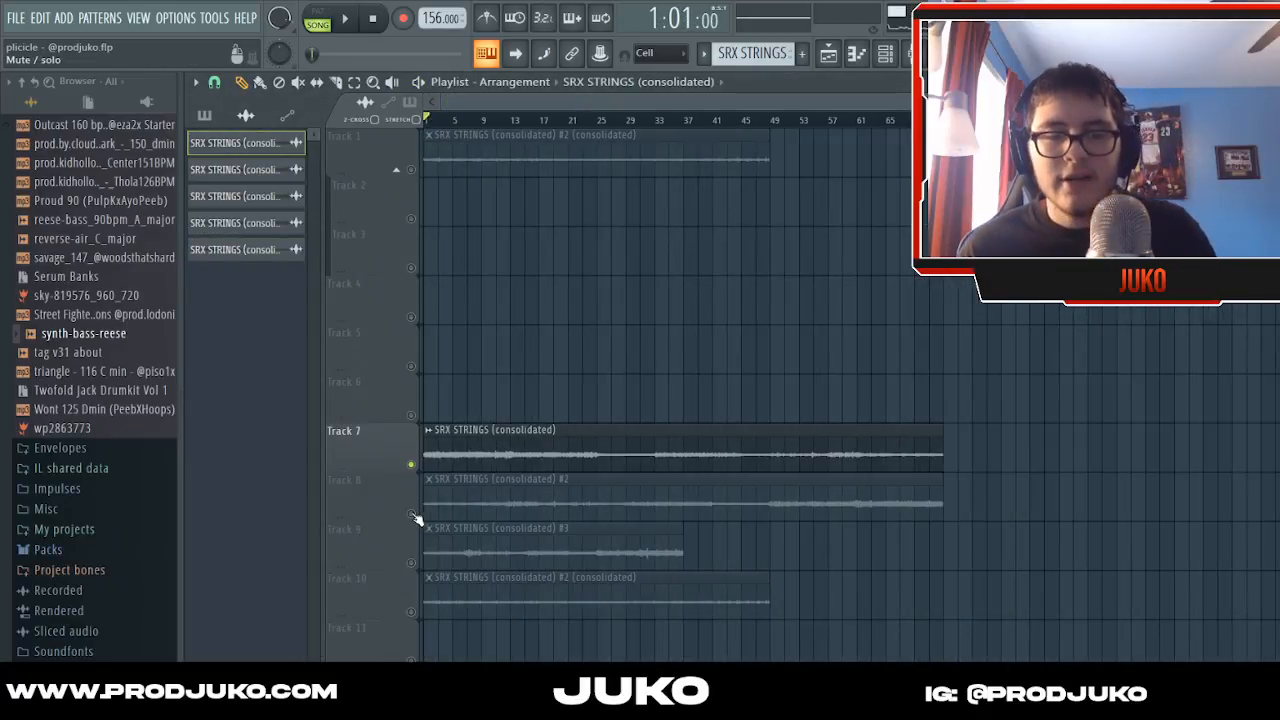
- Solo Track 8 and check the Reverse option in the settings of its consolidated SRX STRINGS #2 clip
{"action": "right_click", "coordinate": [412, 514]}
{"action": "double_click", "coordinate": [459, 510]}
{"action": "left_click", "coordinate": [812, 283]}
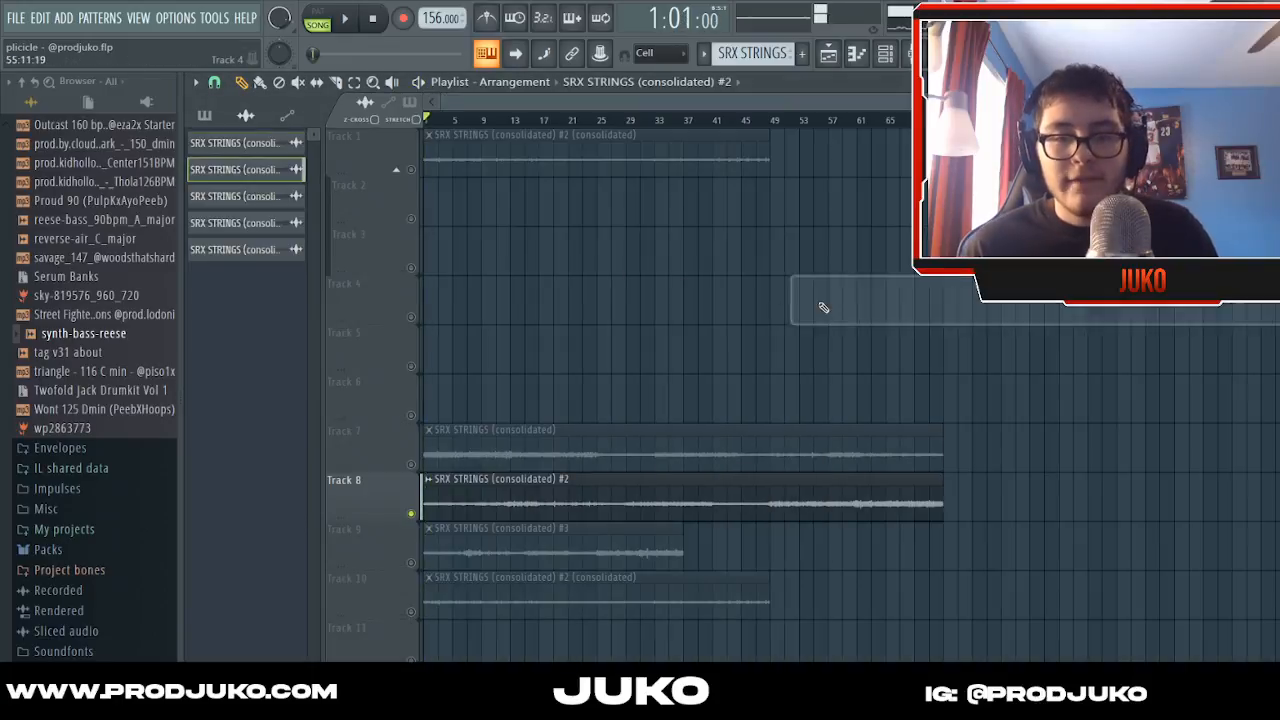
{"action": "double_click", "coordinate": [632, 492]}
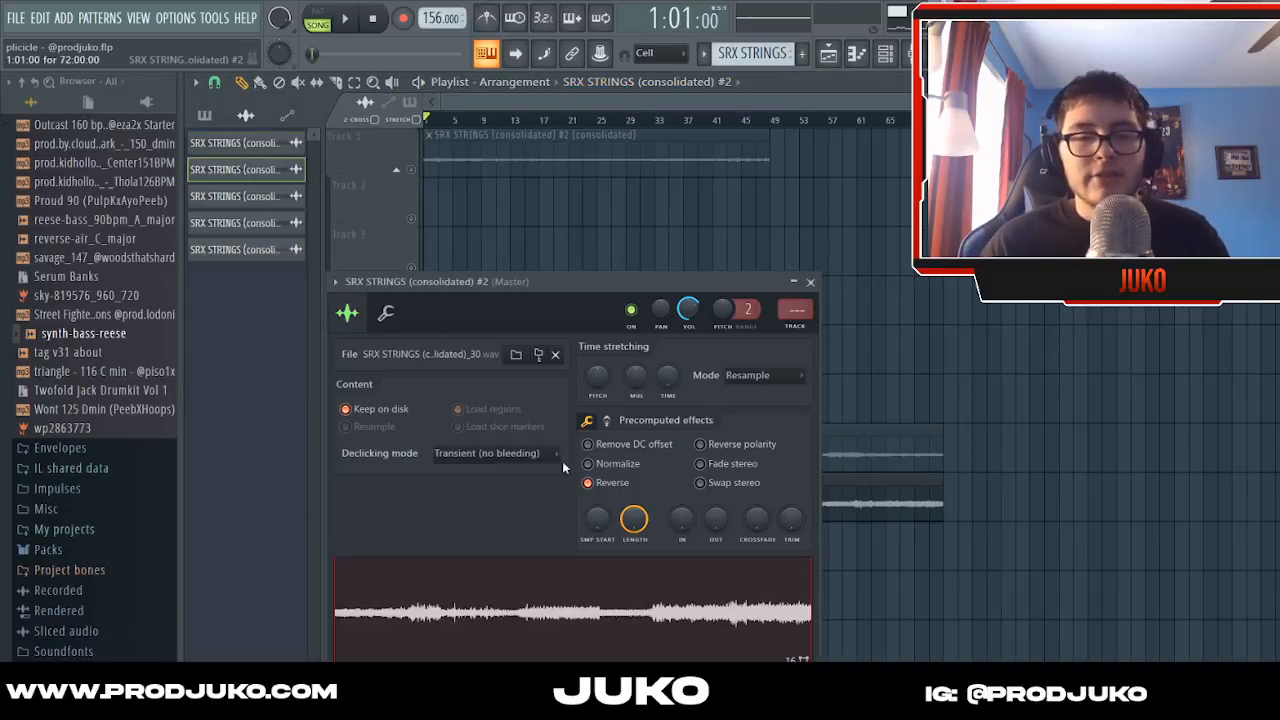
{"action": "left_click", "coordinate": [810, 281]}
- Play the reversed SRX STRINGS clip on Track 8, removing any stray clips placed on Track 2
{"action": "key", "text": "space"}
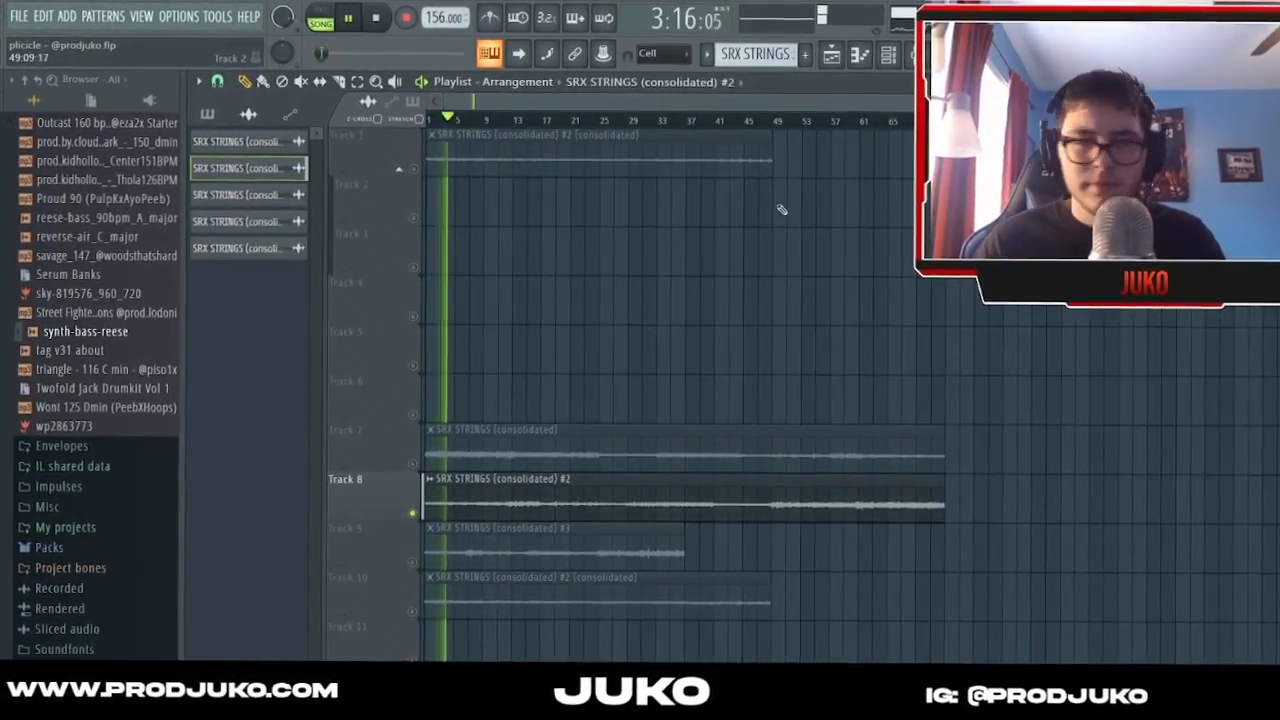
{"action": "left_click", "coordinate": [800, 210]}
{"action": "right_click", "coordinate": [784, 208]}
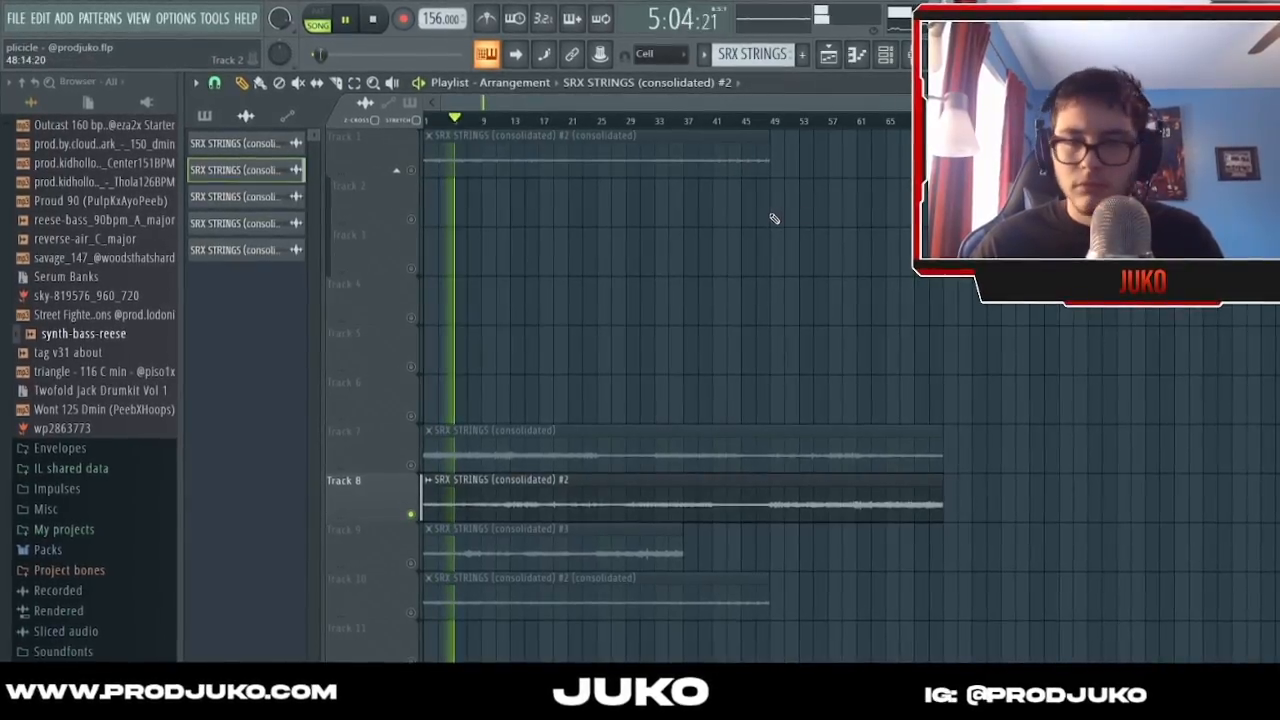
{"action": "left_click", "coordinate": [800, 215]}
{"action": "right_click", "coordinate": [782, 211]}
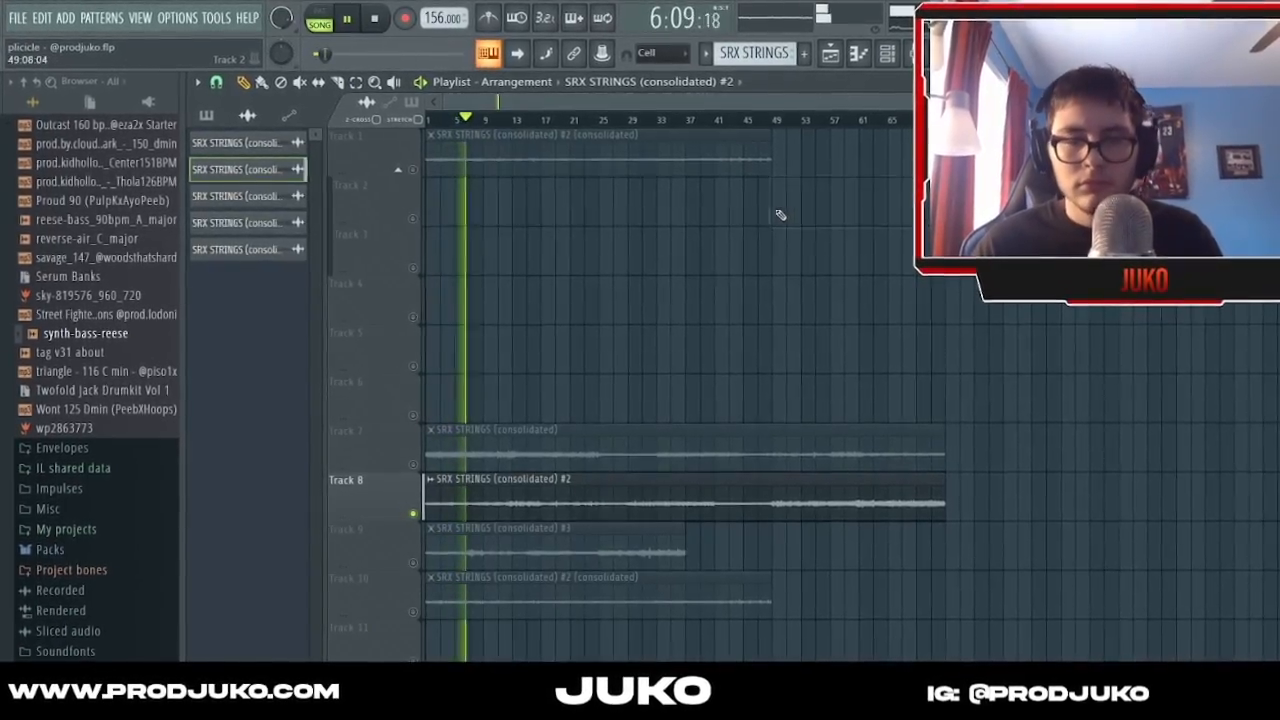
{"action": "left_click", "coordinate": [798, 213]}
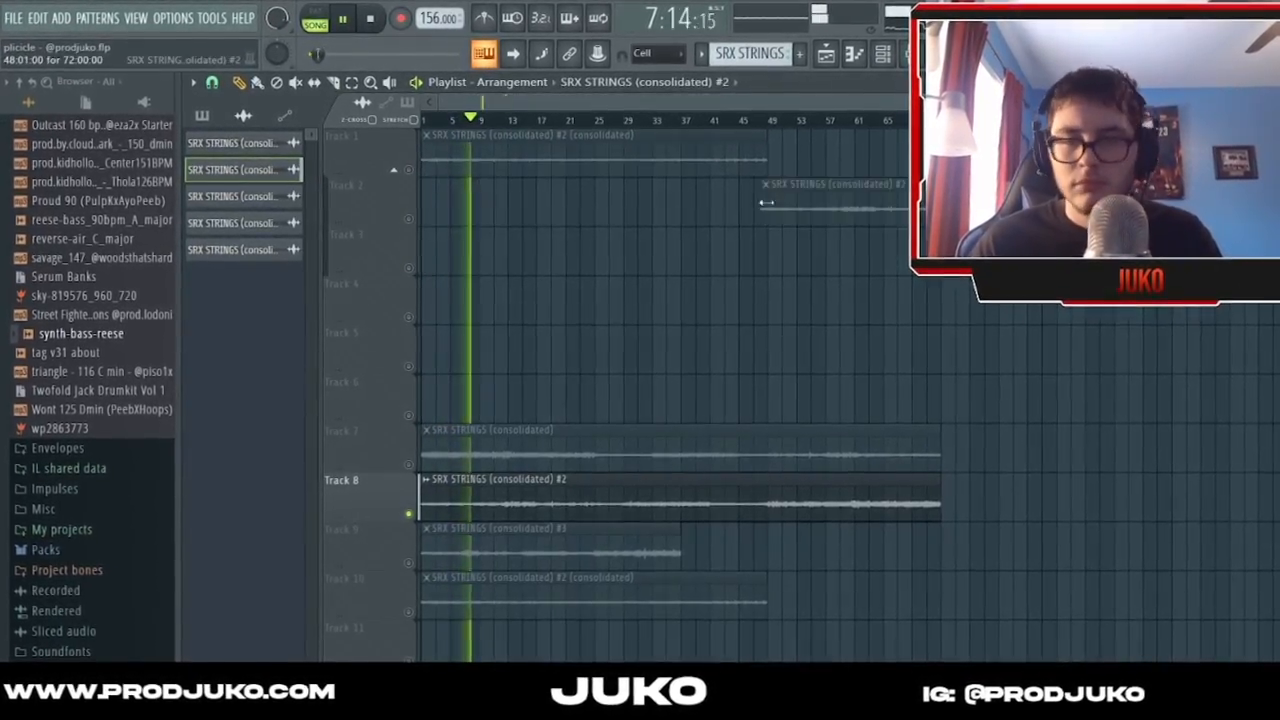
{"action": "right_click", "coordinate": [777, 208]}
{"action": "left_click", "coordinate": [788, 207]}
{"action": "mouse_move", "coordinate": [793, 203]}
{"action": "left_mouse_down"}
{"action": "mouse_move", "coordinate": [763, 204]}
{"action": "mouse_move", "coordinate": [790, 206]}
{"action": "left_mouse_up"}
{"action": "right_click", "coordinate": [791, 208]}
{"action": "key", "text": "space"}
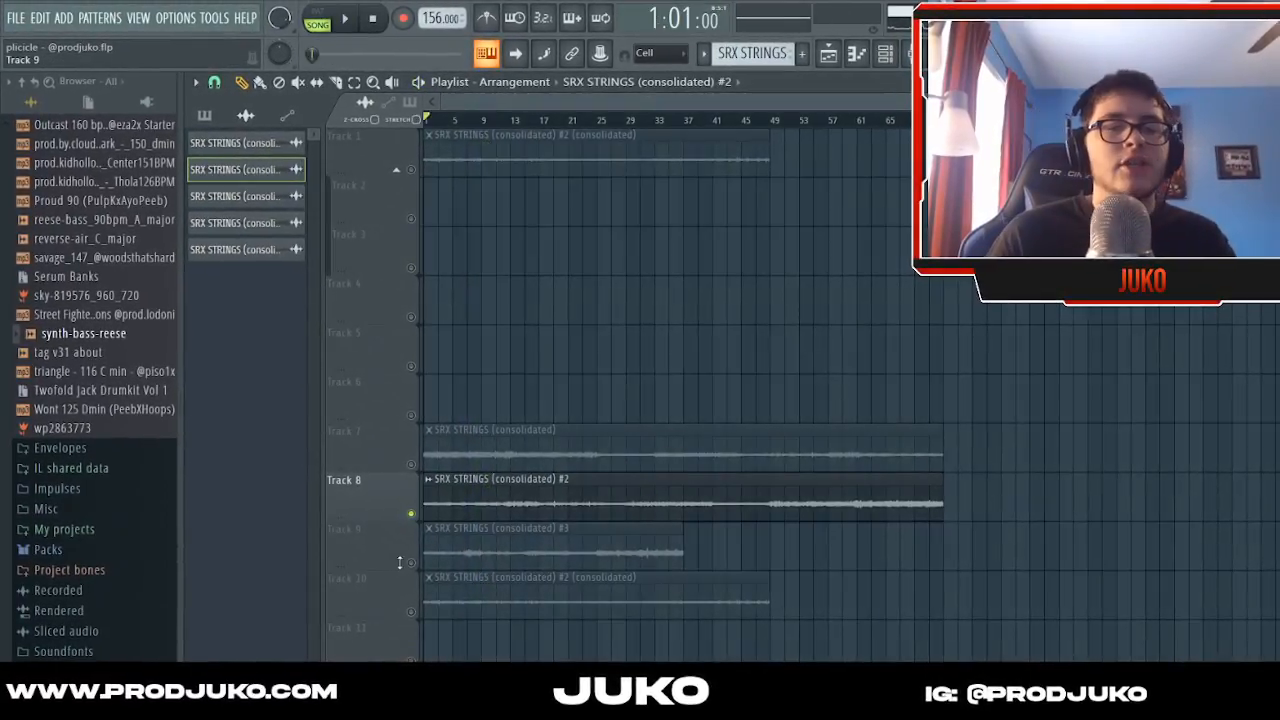
- Solo Track 9, view the sample settings of its consolidated SRX STRINGS #3 clip, and play it
{"action": "double_click", "coordinate": [430, 560]}
{"action": "left_click", "coordinate": [832, 304]}
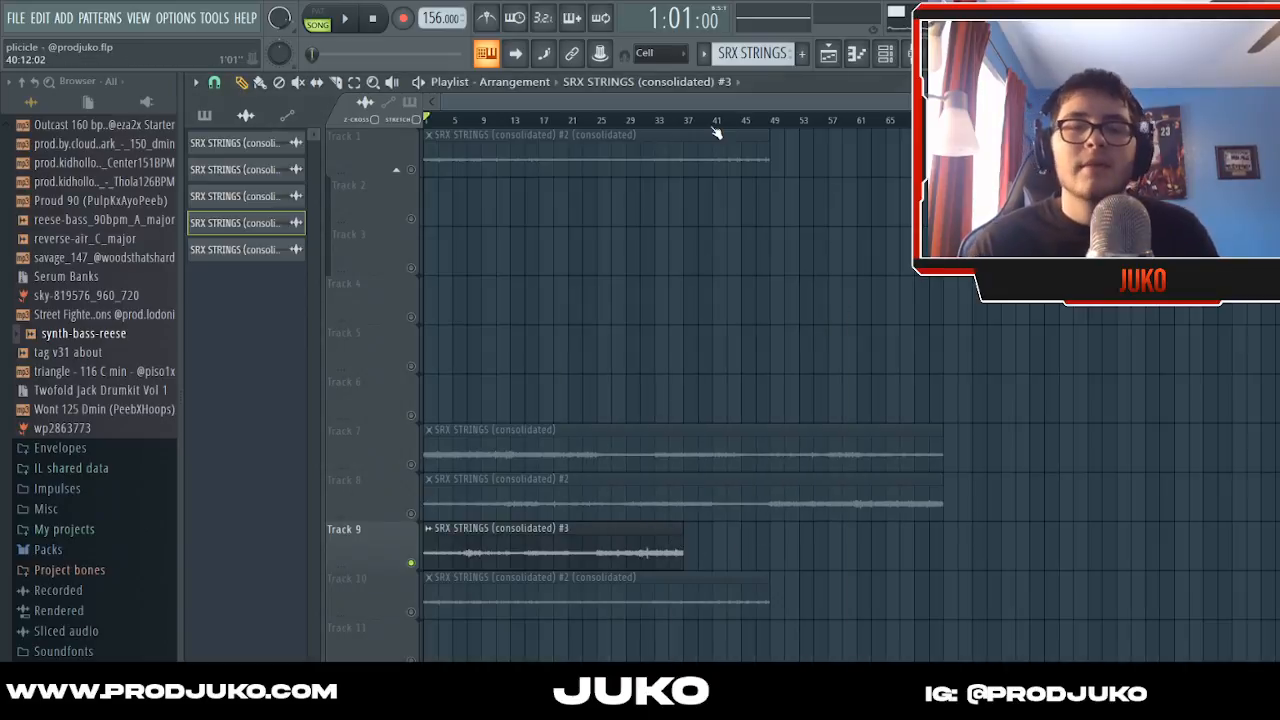
{"action": "scroll", "coordinate": [684, 106], "scroll_direction": "down", "scroll_amount": 2}
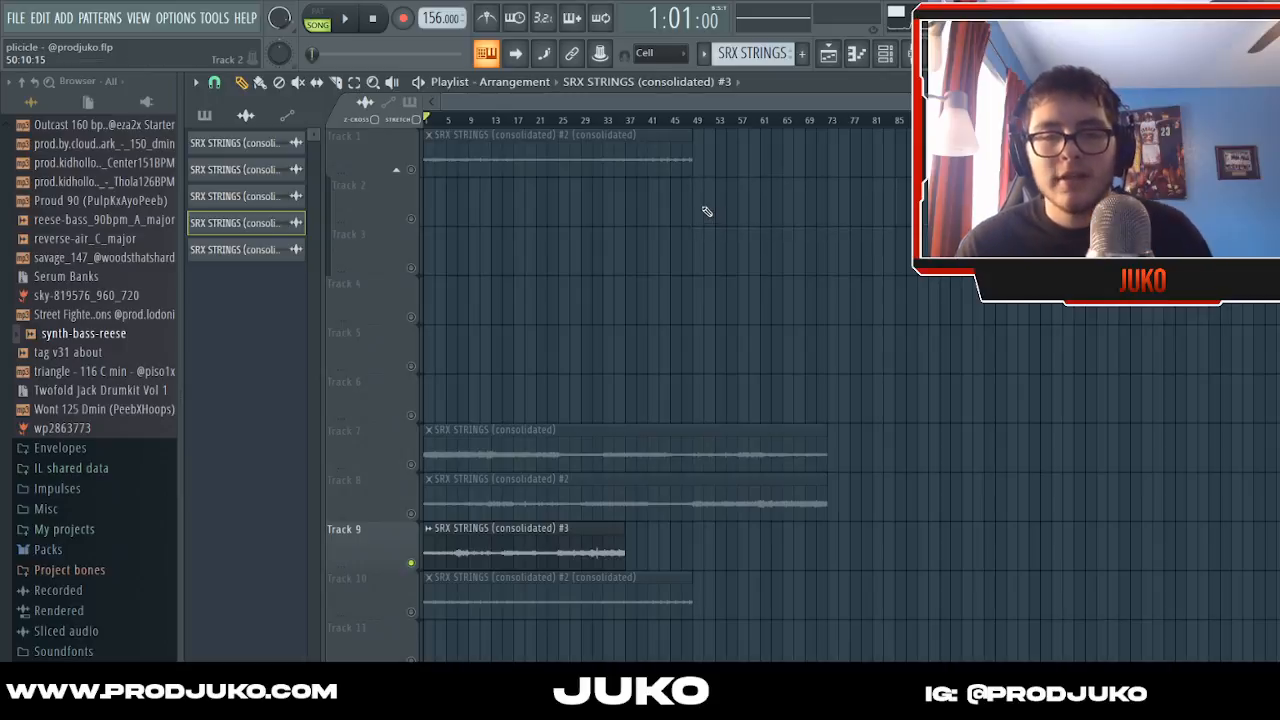
{"action": "key", "text": "space"}
{"action": "key", "text": "space"}
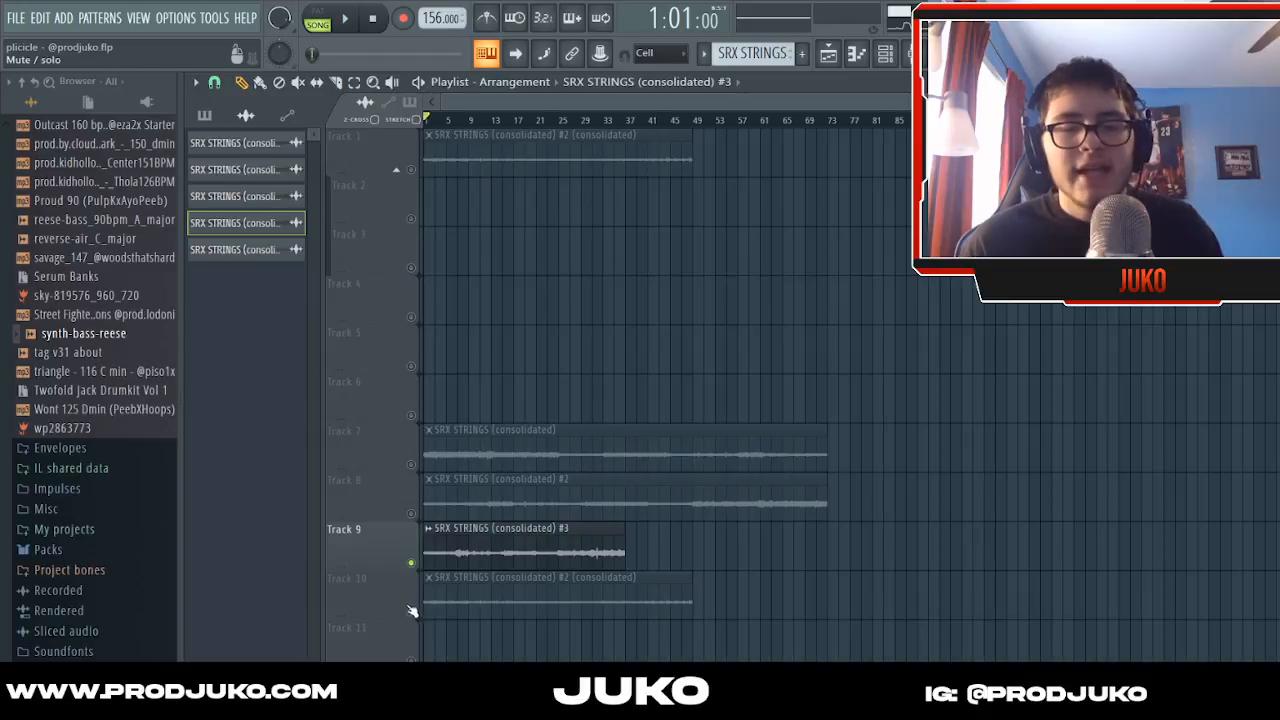
- Solo Track 10, examine the time-stretching and pitch settings of its twice-consolidated SRX STRINGS clip, and play it
{"action": "double_click", "coordinate": [591, 603]}
{"action": "left_click", "coordinate": [698, 167]}
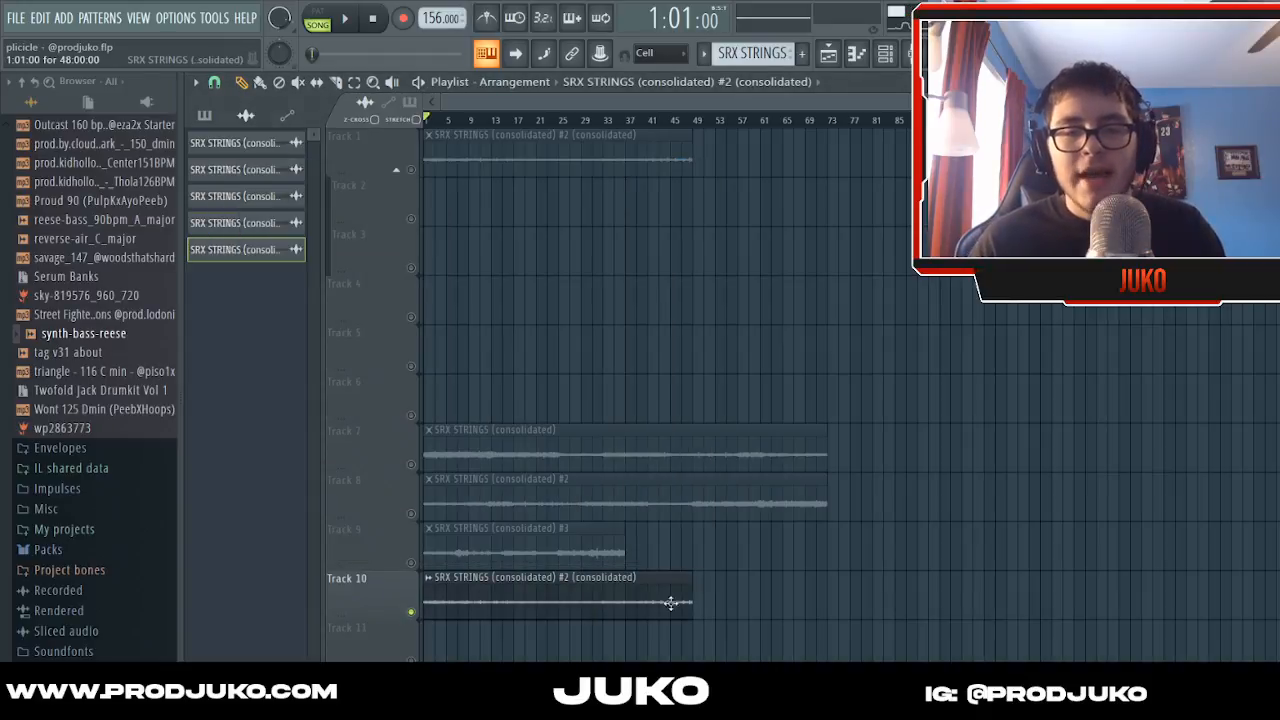
{"action": "double_click", "coordinate": [658, 602]}
{"action": "left_click", "coordinate": [698, 170]}
{"action": "double_click", "coordinate": [643, 577]}
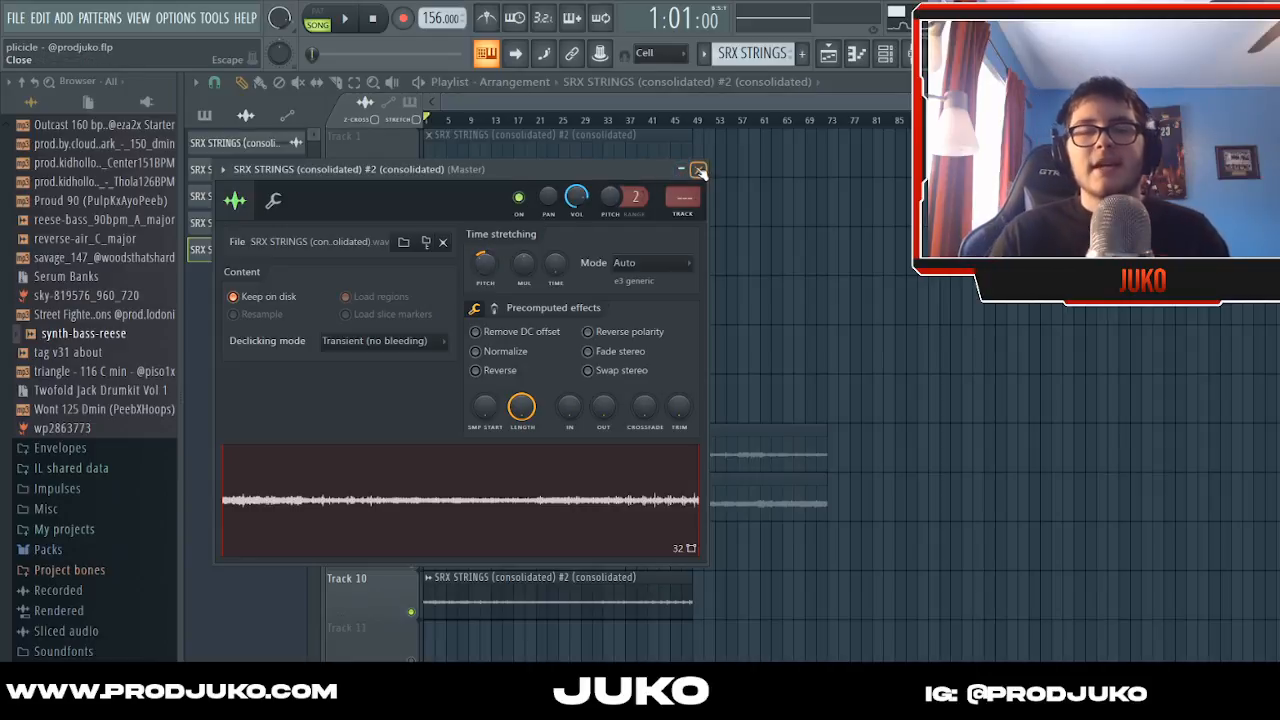
{"action": "left_click", "coordinate": [699, 171]}
{"action": "key", "text": "space"}
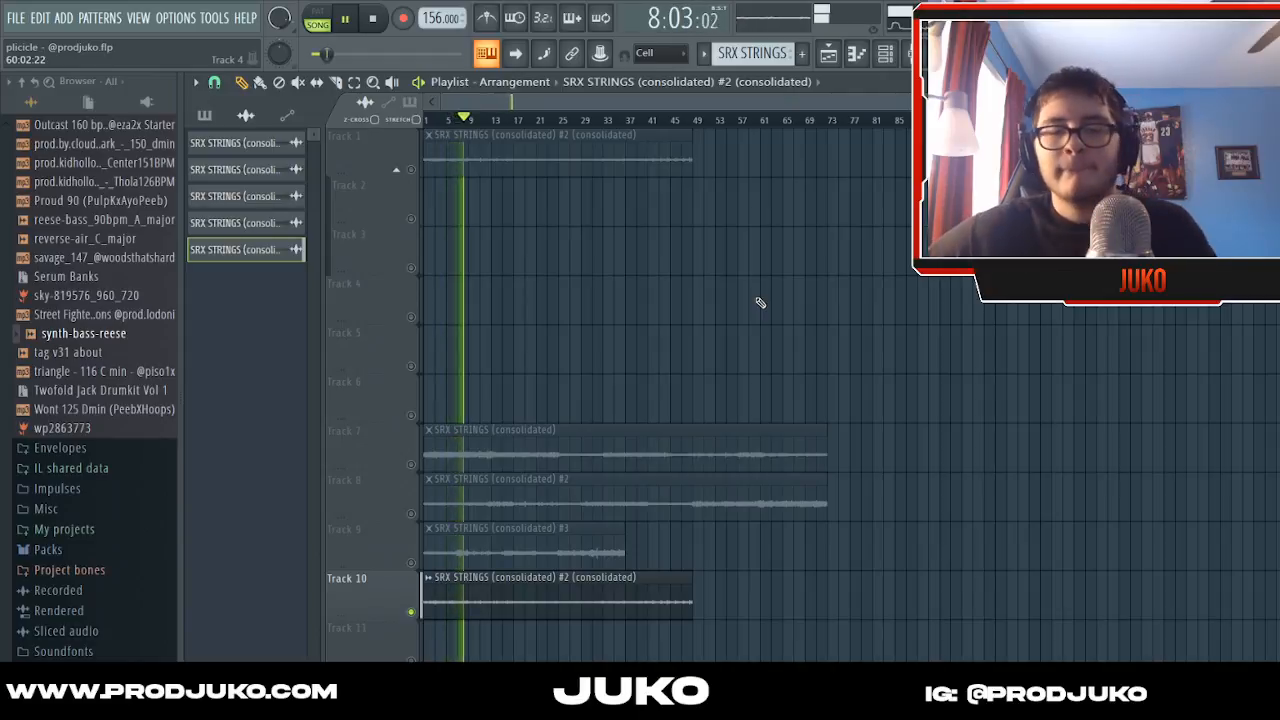
{"action": "key", "text": "space"}
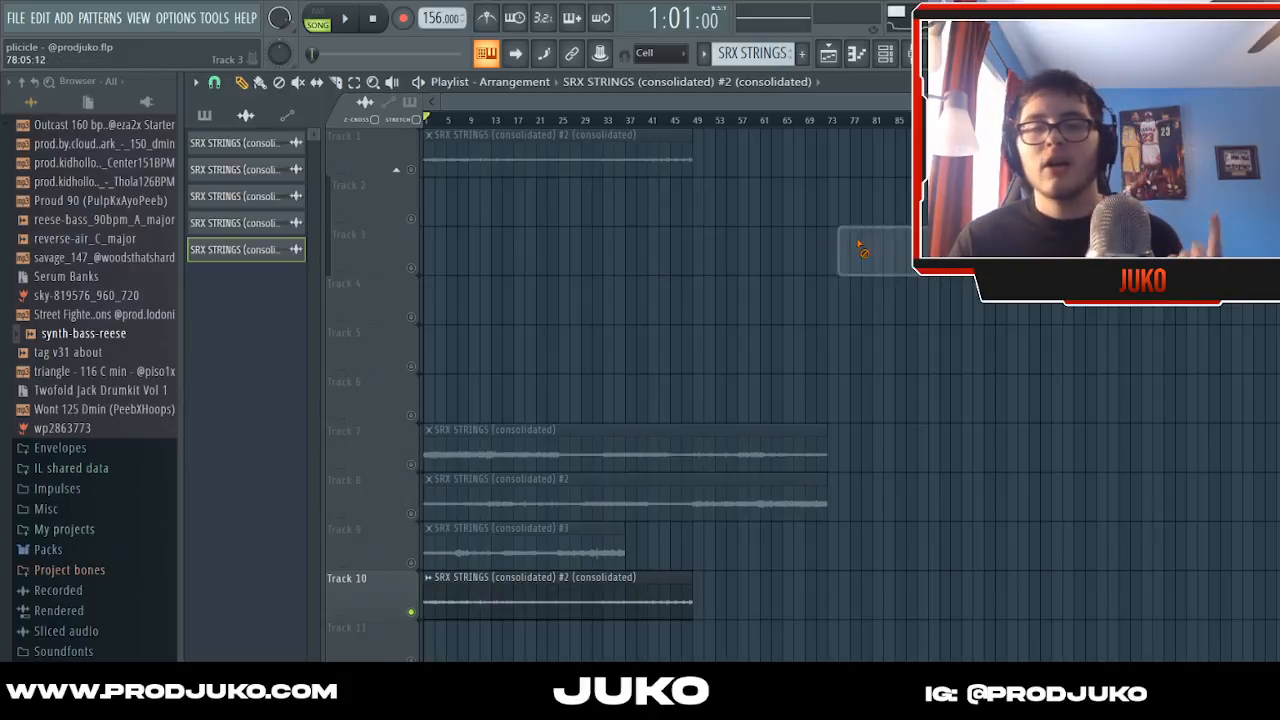
- Delete the consolidated clips on Tracks 1, 7, 8 and 9, keeping only the one on Track 10
{"action": "scroll", "coordinate": [655, 147], "scroll_direction": "up", "scroll_amount": 2, "text": "ctrl"}
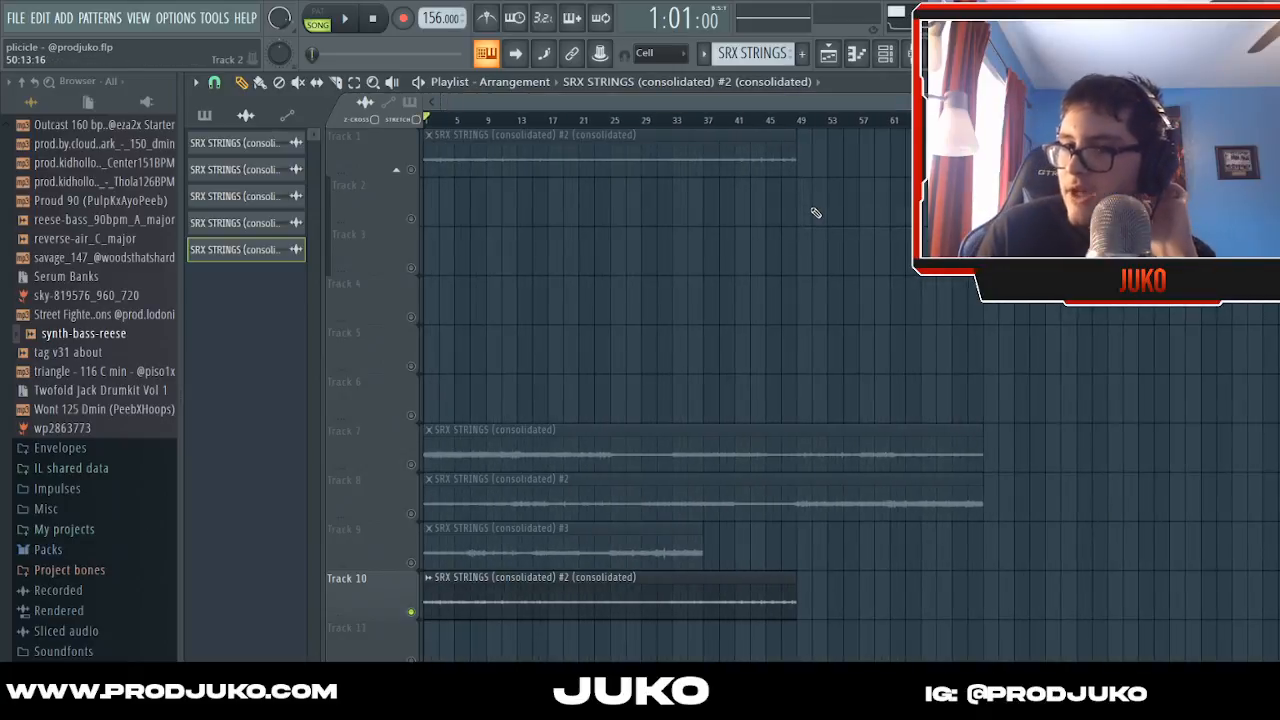
{"action": "scroll", "coordinate": [706, 151], "scroll_direction": "down", "scroll_amount": 2, "text": "ctrl"}
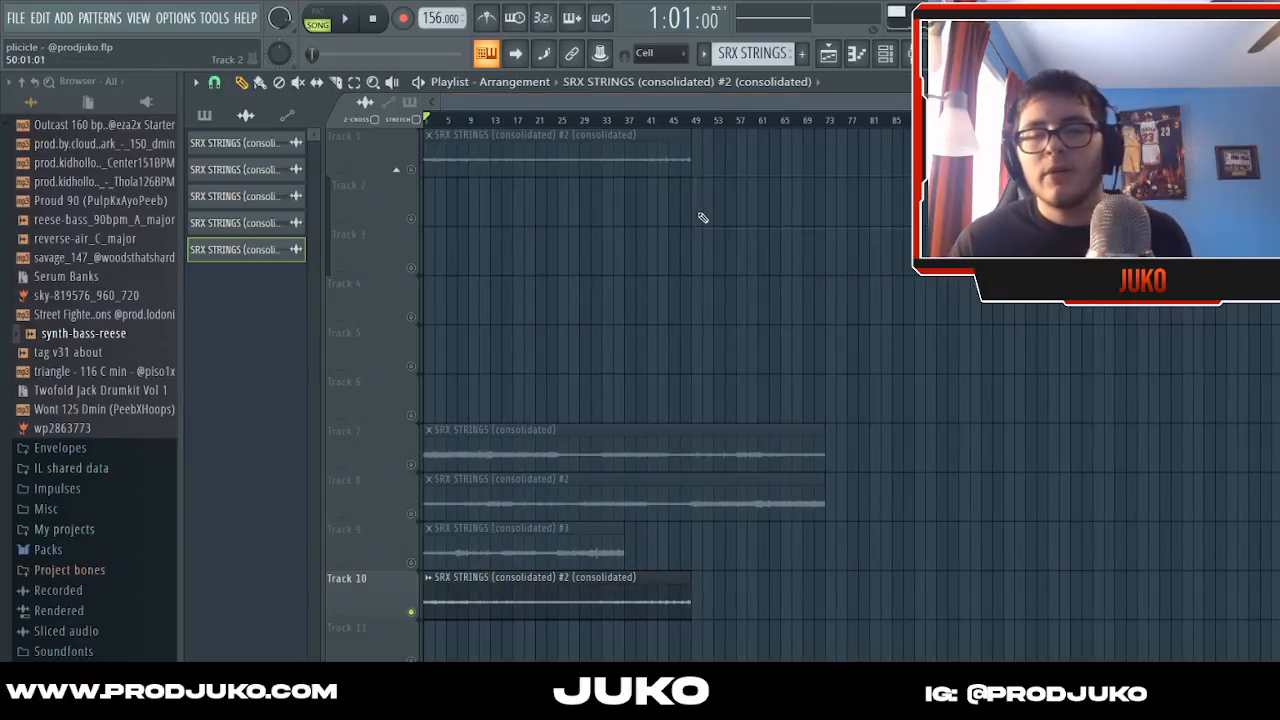
{"action": "scroll", "coordinate": [700, 250], "scroll_direction": "down", "scroll_amount": 2, "text": "ctrl"}
{"action": "right_click", "coordinate": [715, 460]}
{"action": "right_click", "coordinate": [620, 498]}
{"action": "right_click", "coordinate": [500, 540]}
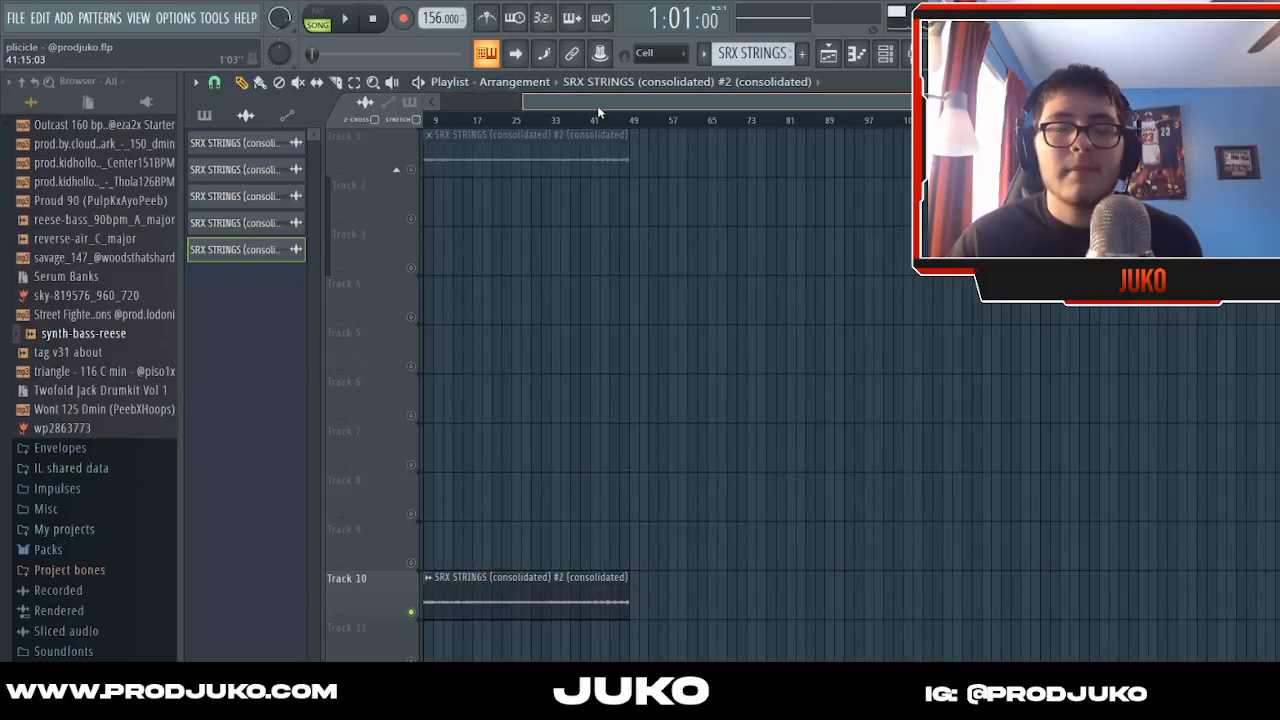
{"action": "scroll", "coordinate": [565, 130], "scroll_direction": "up", "scroll_amount": 1, "text": "ctrl"}
{"action": "right_click", "coordinate": [551, 141]}
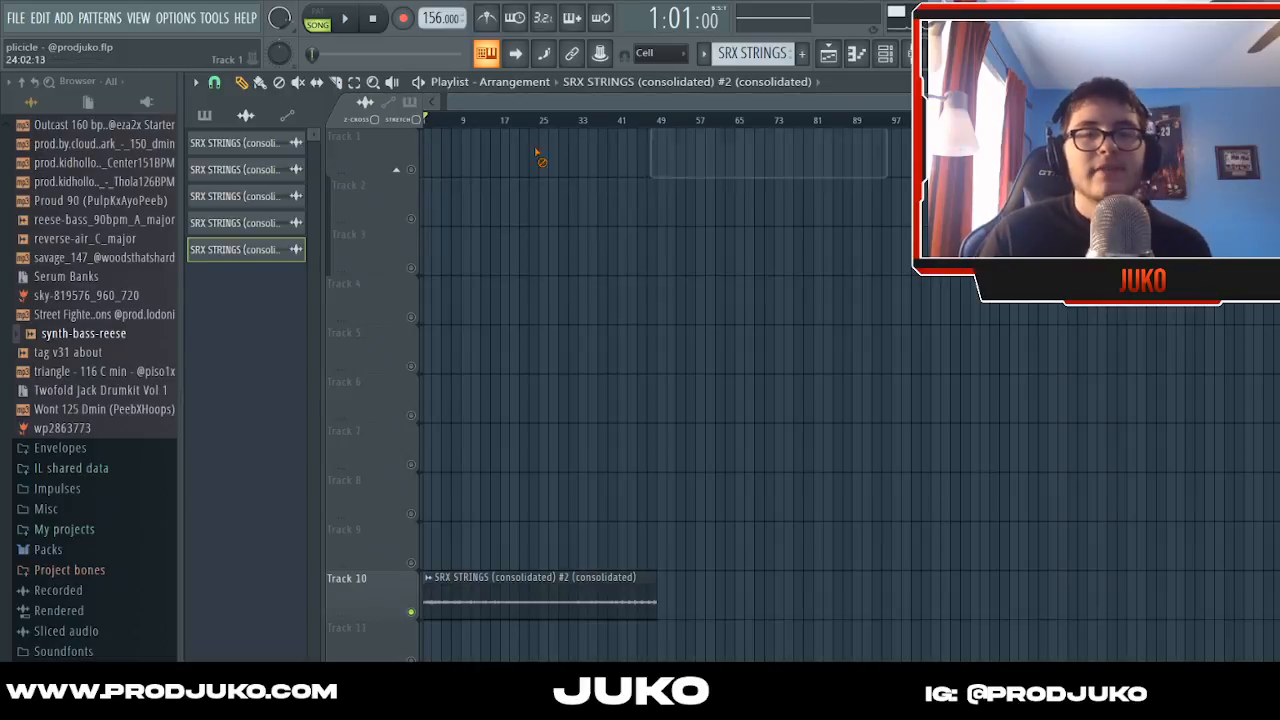
{"action": "scroll", "coordinate": [560, 125], "scroll_direction": "up", "scroll_amount": 3}
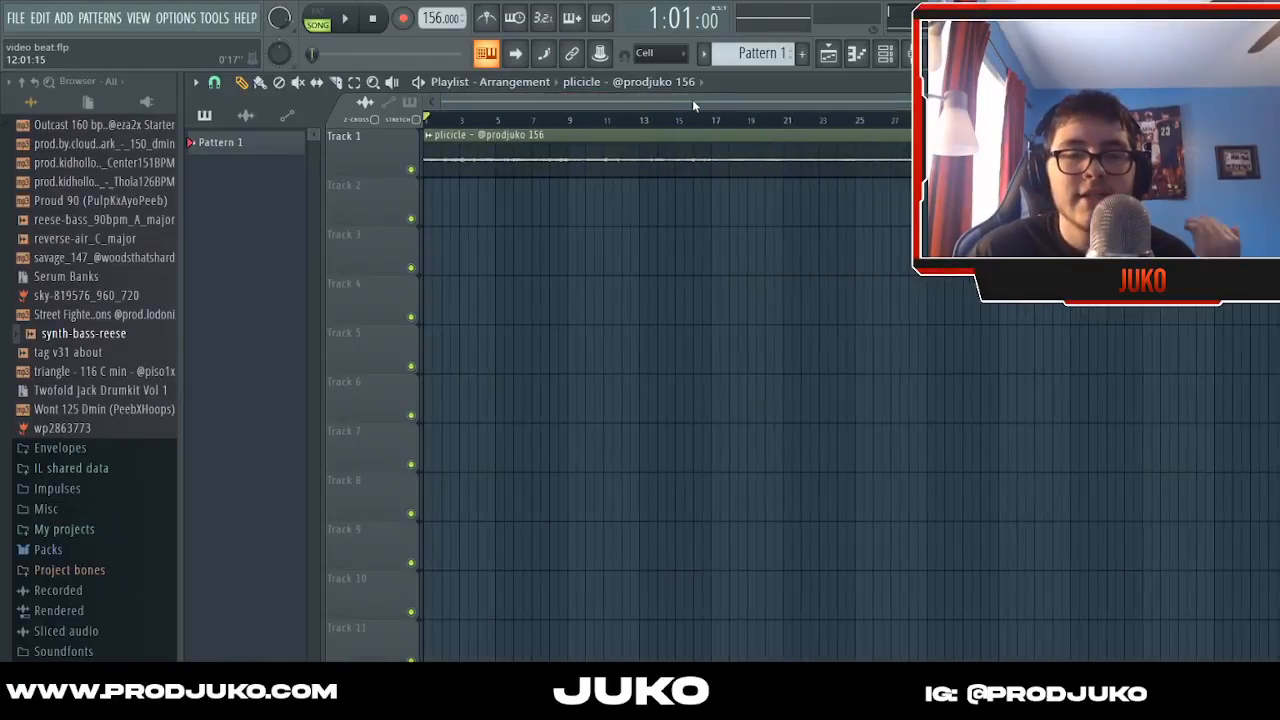
{"action": "scroll", "coordinate": [692, 99], "scroll_direction": "down", "scroll_amount": 3}
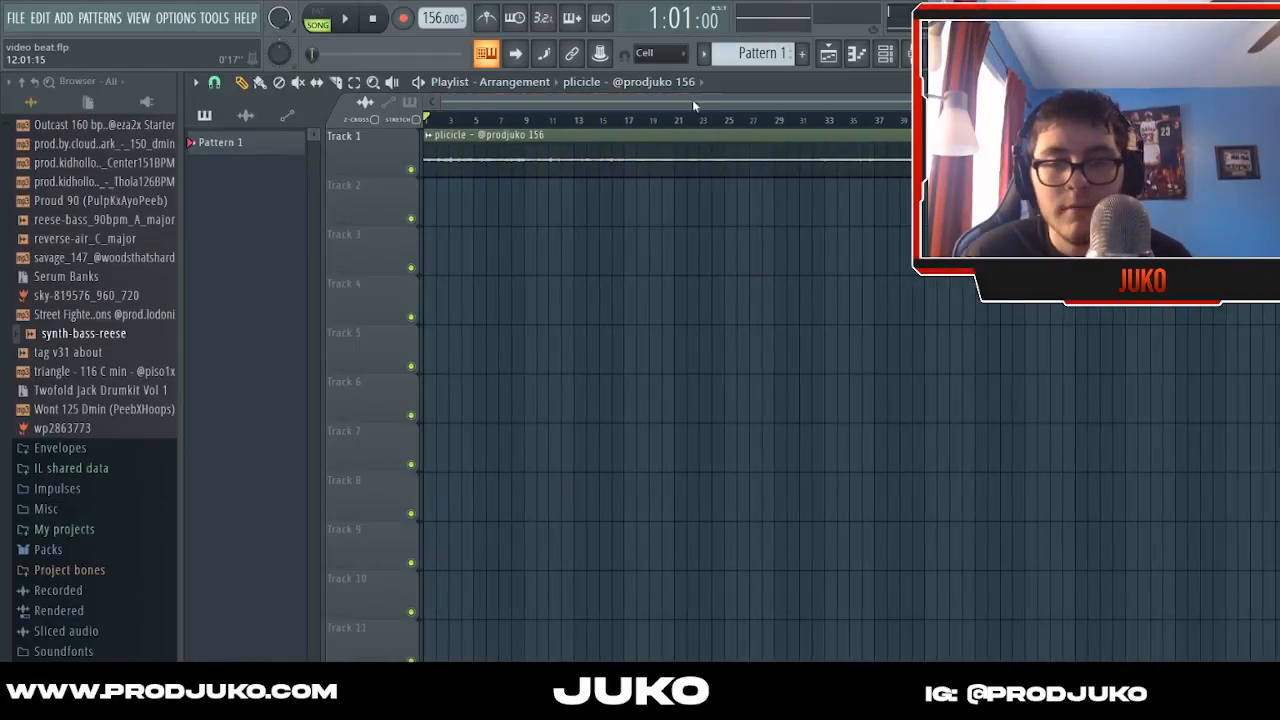
{"action": "left_click", "coordinate": [729, 222]}
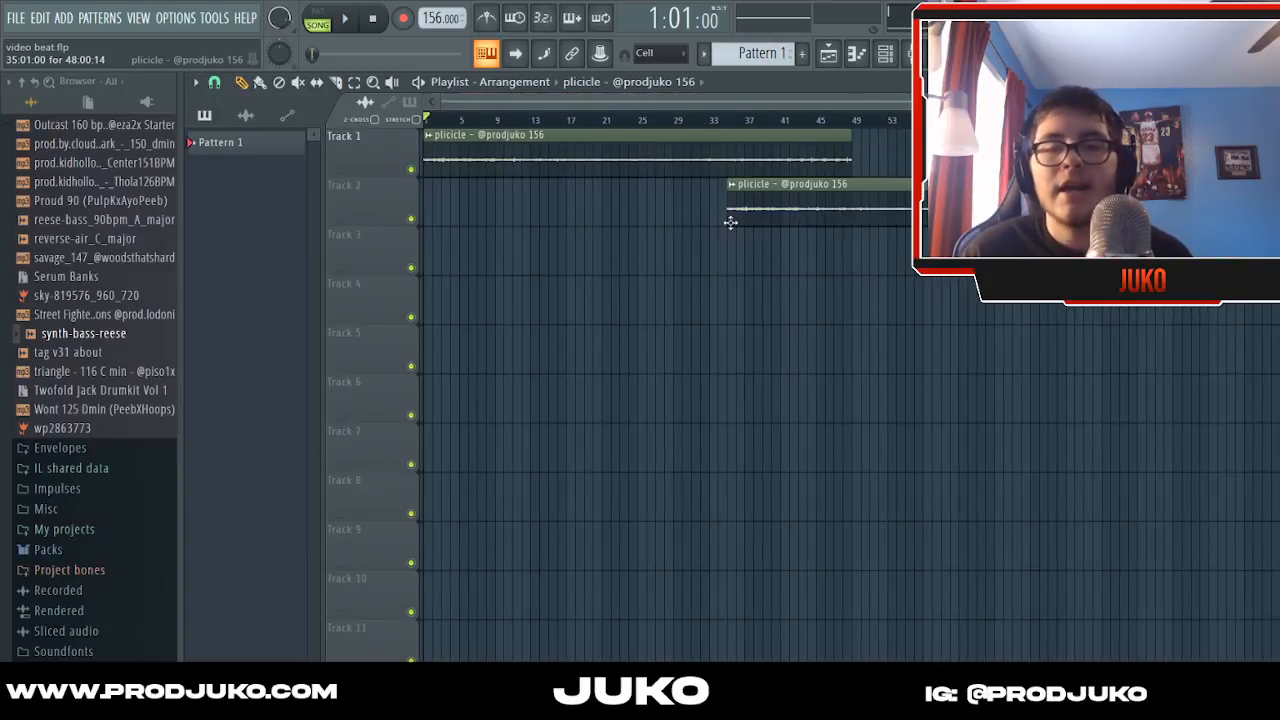
{"action": "right_click", "coordinate": [780, 225]}
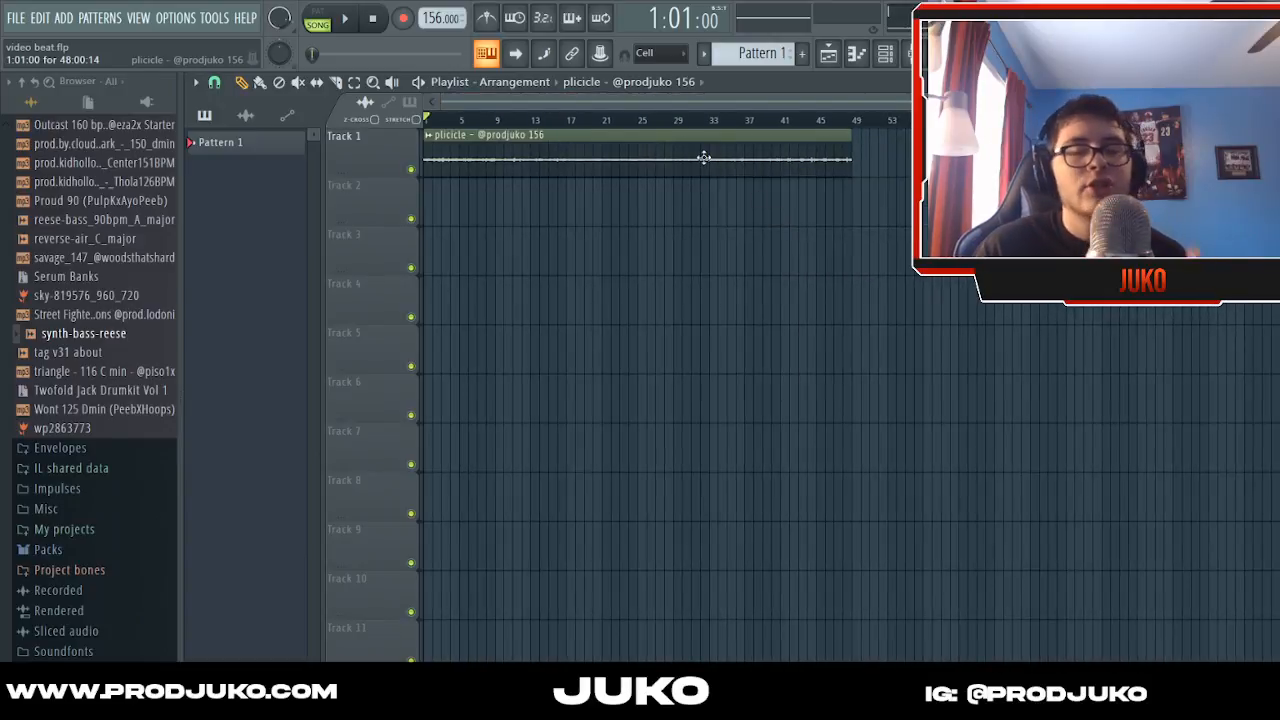
- Review the sample settings and mixer track assignment of the melody loop clip on Track 1
{"action": "left_click", "coordinate": [523, 144]}
{"action": "scroll", "coordinate": [538, 101], "scroll_direction": "up", "scroll_amount": 3}
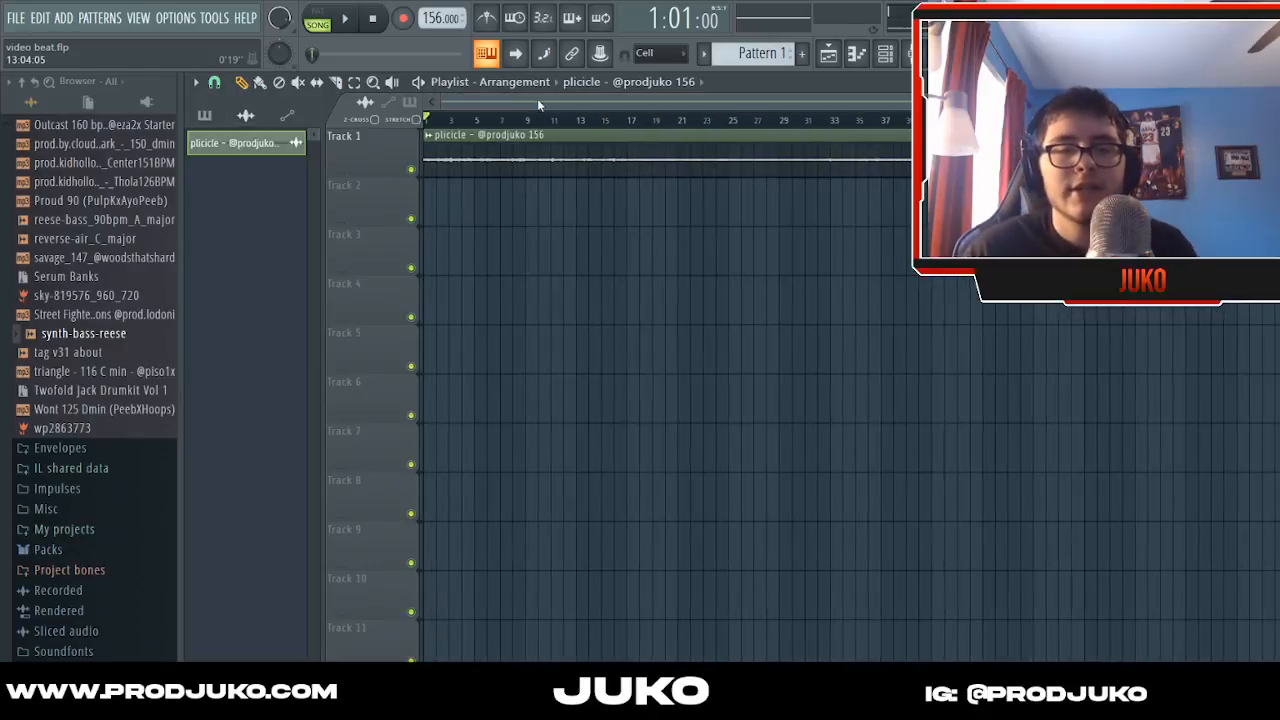
{"action": "scroll", "coordinate": [545, 102], "scroll_direction": "down", "scroll_amount": 2}
{"action": "scroll", "coordinate": [546, 104], "scroll_direction": "down", "scroll_amount": 2}
{"action": "left_click", "coordinate": [913, 54]}
{"action": "left_click", "coordinate": [829, 54]}
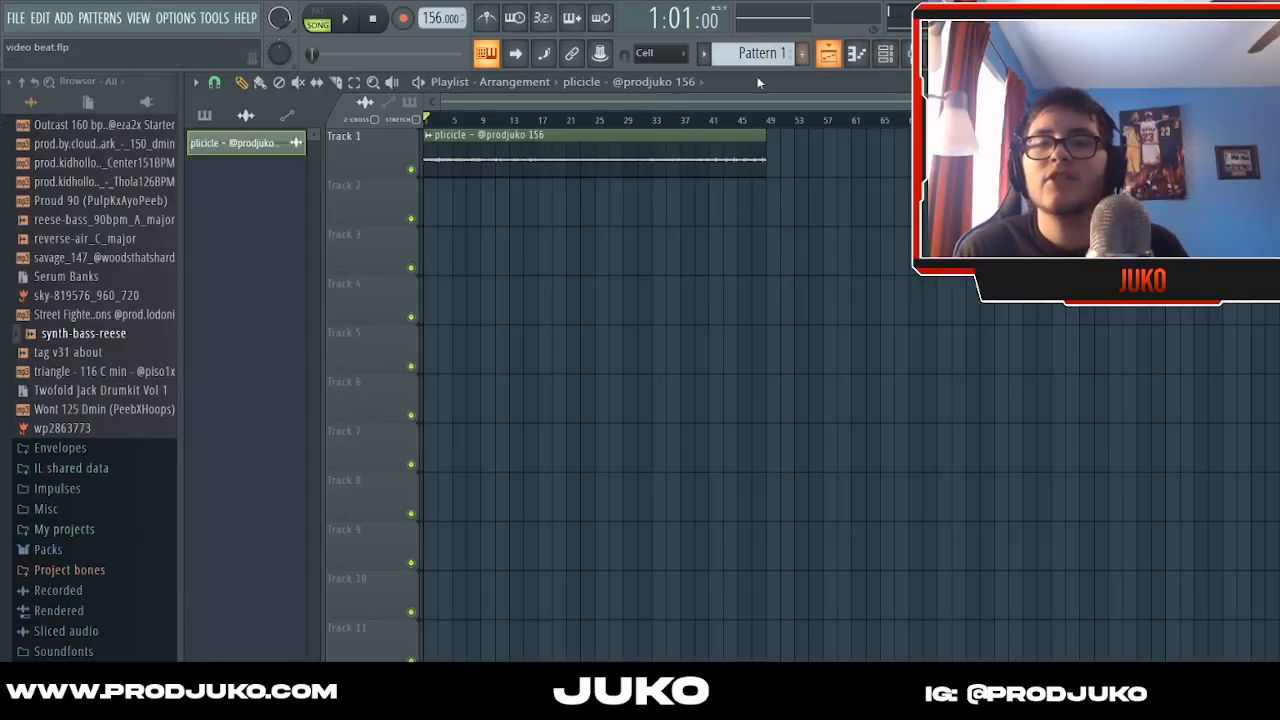
{"action": "double_click", "coordinate": [656, 133]}
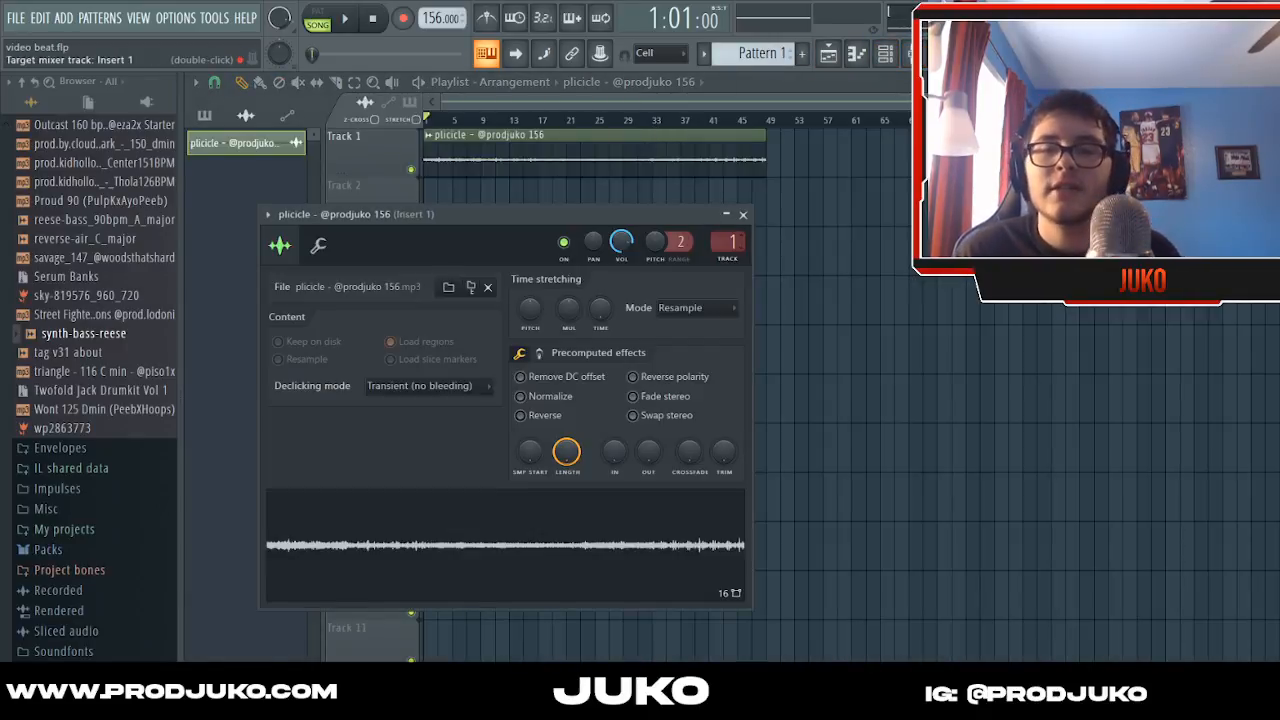
{"action": "left_click", "coordinate": [743, 216]}
{"action": "double_click", "coordinate": [686, 149]}
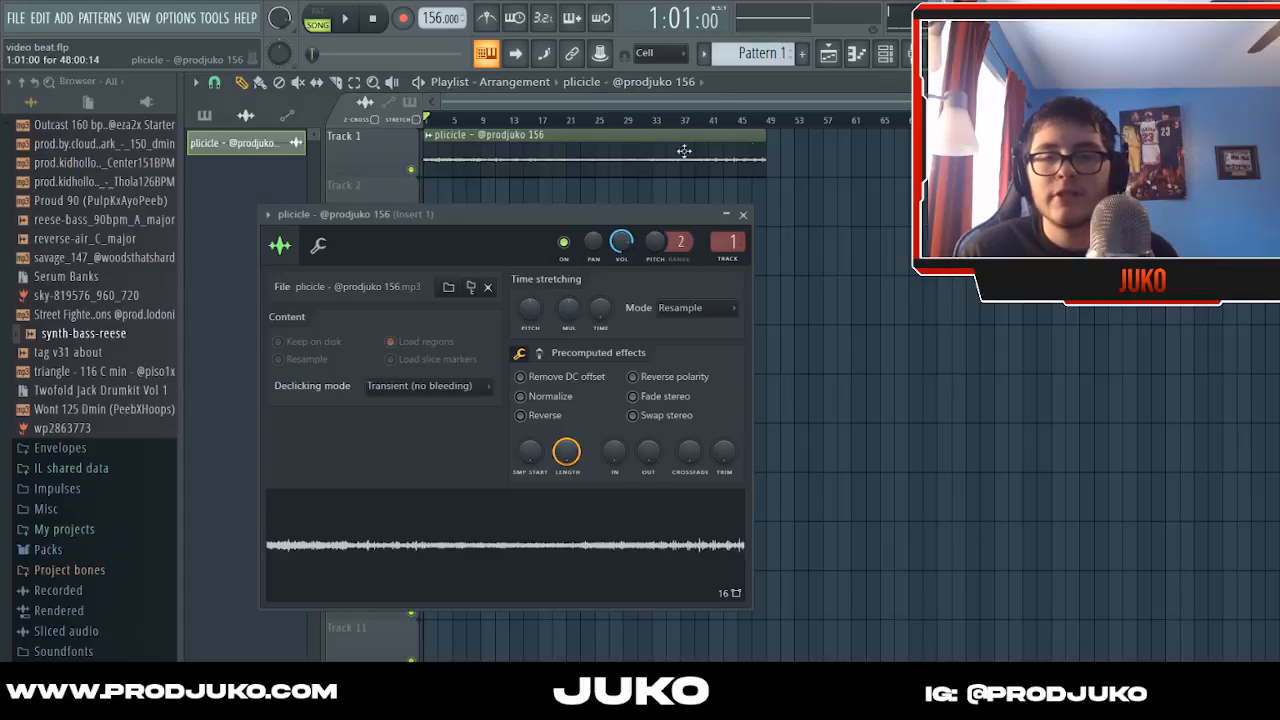
- Show the mixer and open the mixer presets folder of the Twofold Jack drumkit Vol 1 in the Downloads folder
{"action": "left_click", "coordinate": [913, 54]}
{"action": "scroll", "coordinate": [90, 400], "scroll_direction": "up", "scroll_amount": 12}
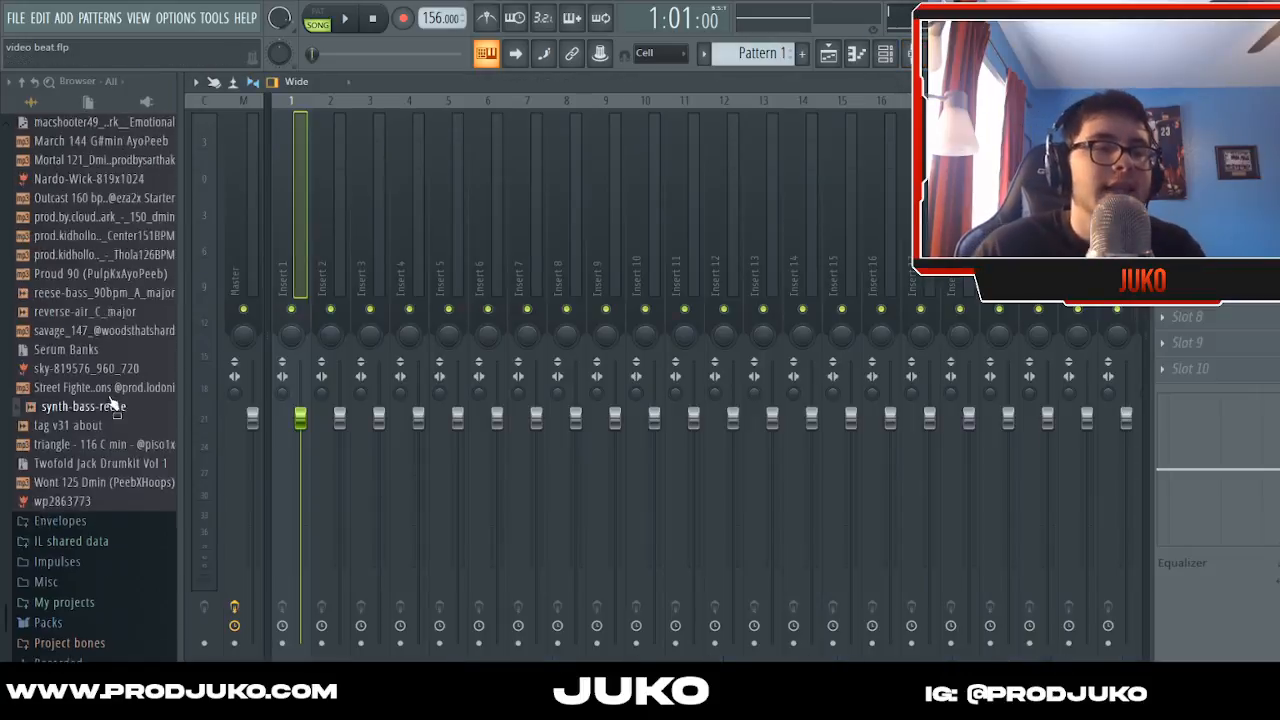
{"action": "scroll", "coordinate": [83, 399], "scroll_direction": "up", "scroll_amount": 15}
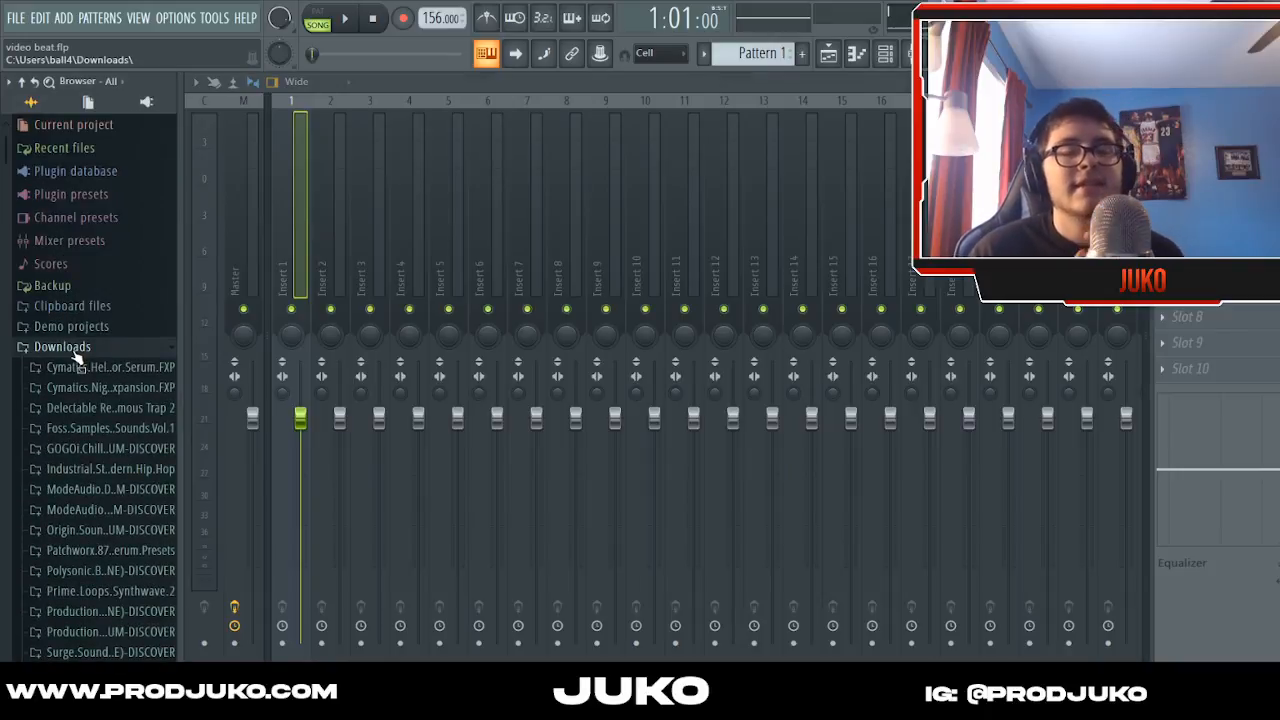
{"action": "scroll", "coordinate": [76, 357], "scroll_direction": "down", "scroll_amount": 5}
{"action": "scroll", "coordinate": [88, 352], "scroll_direction": "up", "scroll_amount": 5}
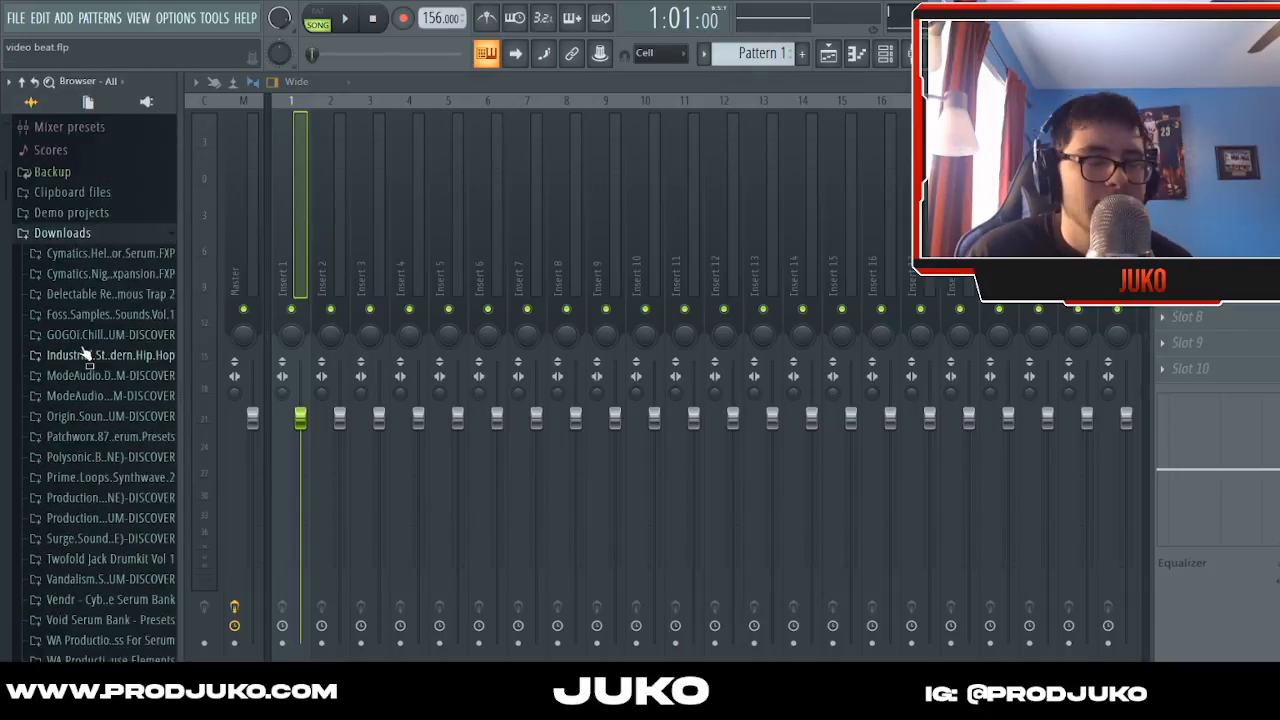
{"action": "scroll", "coordinate": [81, 362], "scroll_direction": "down", "scroll_amount": 13}
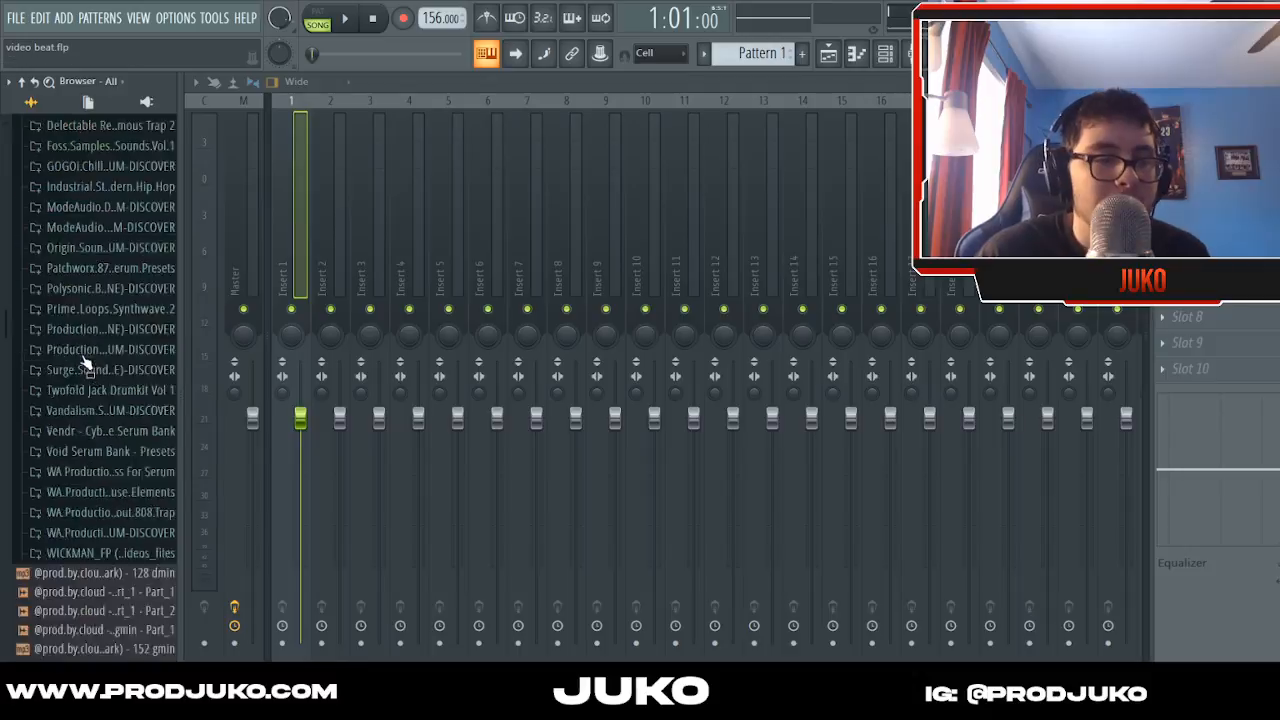
{"action": "scroll", "coordinate": [78, 357], "scroll_direction": "up", "scroll_amount": 7}
{"action": "scroll", "coordinate": [78, 357], "scroll_direction": "up", "scroll_amount": 3}
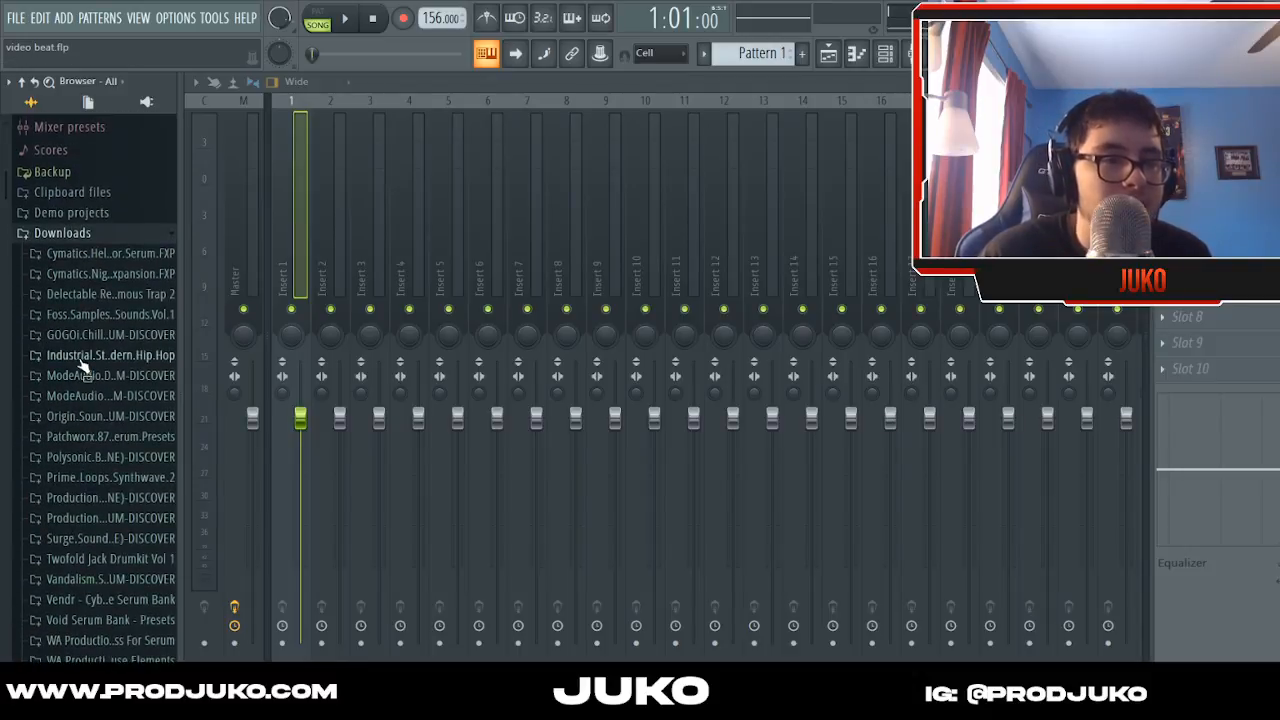
{"action": "left_click", "coordinate": [70, 559]}
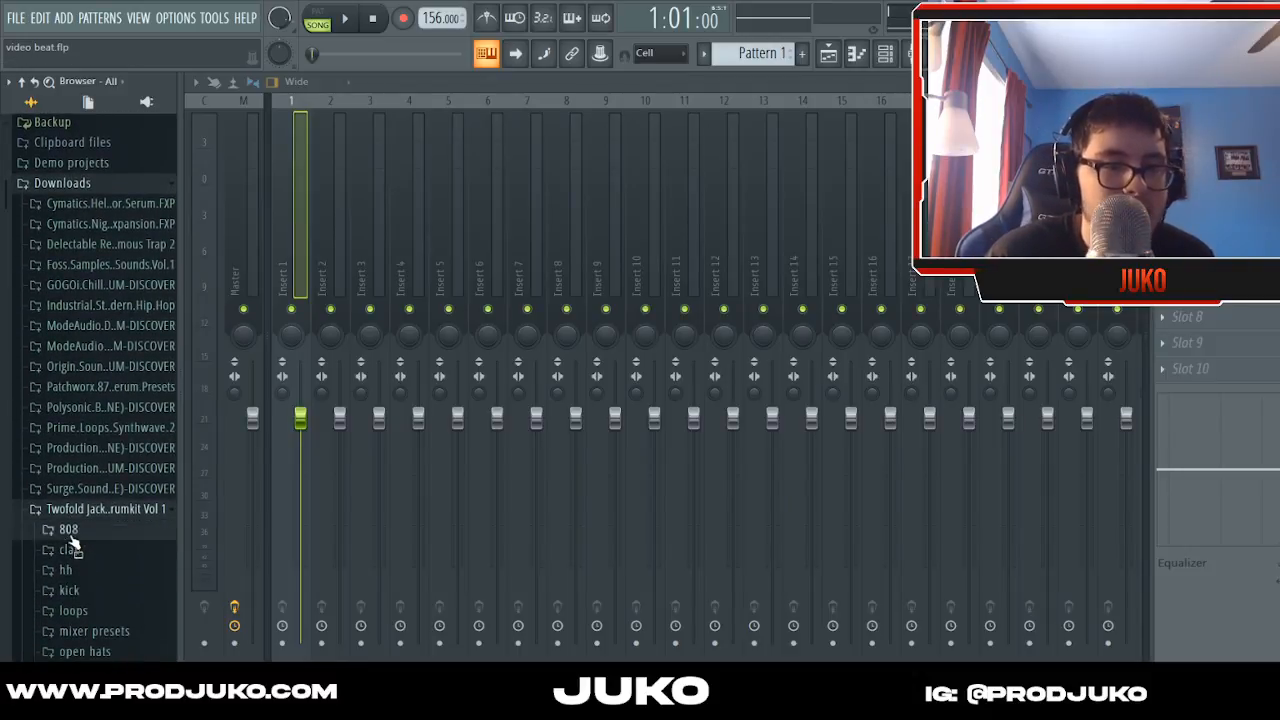
{"action": "scroll", "coordinate": [75, 495], "scroll_direction": "down", "scroll_amount": 3}
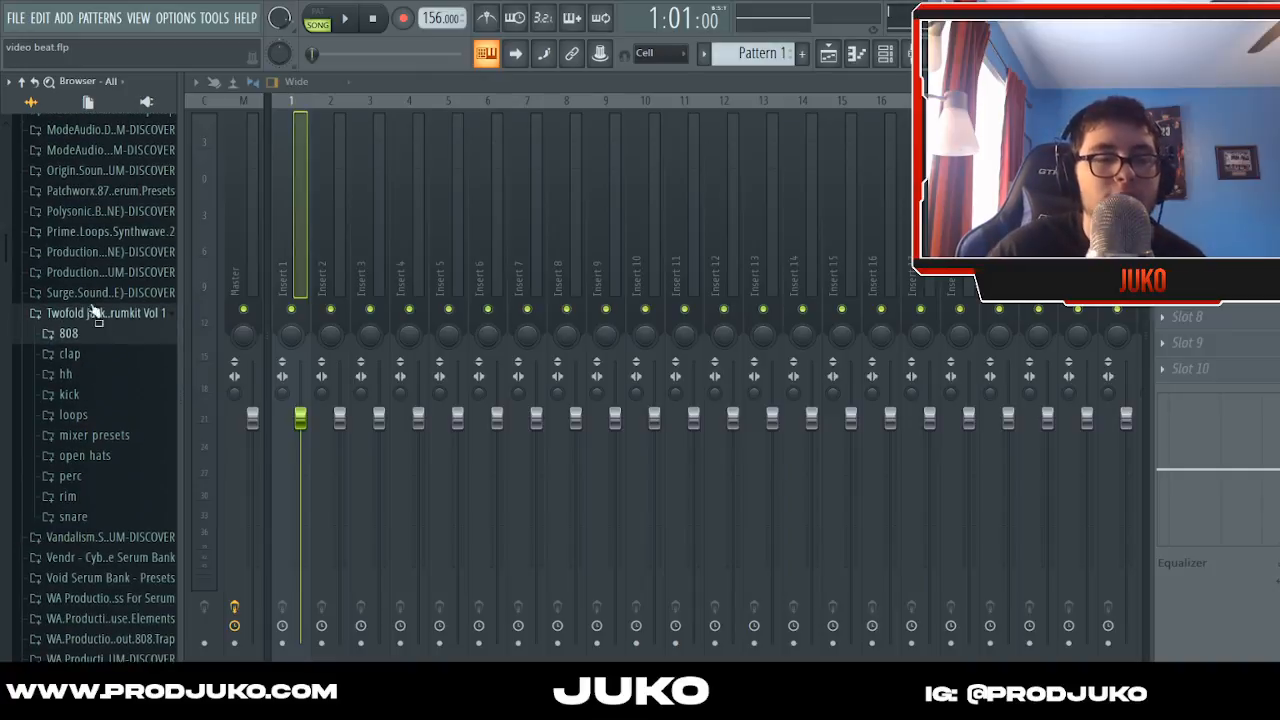
{"action": "left_click", "coordinate": [95, 438]}
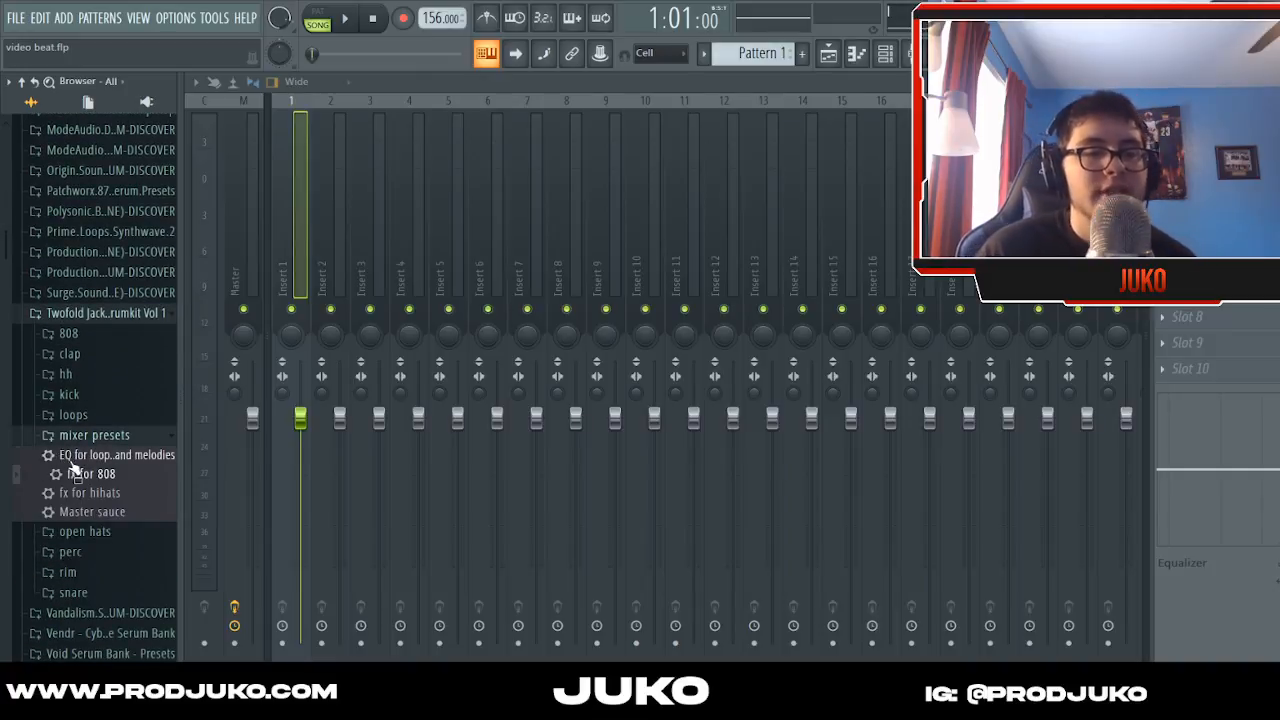
- Load the EQ preset for loops and melodies onto the first insert track and the Master sauce preset onto the Master
{"action": "left_click_drag", "start_coordinate": [298, 234], "coordinate": [298, 236]}
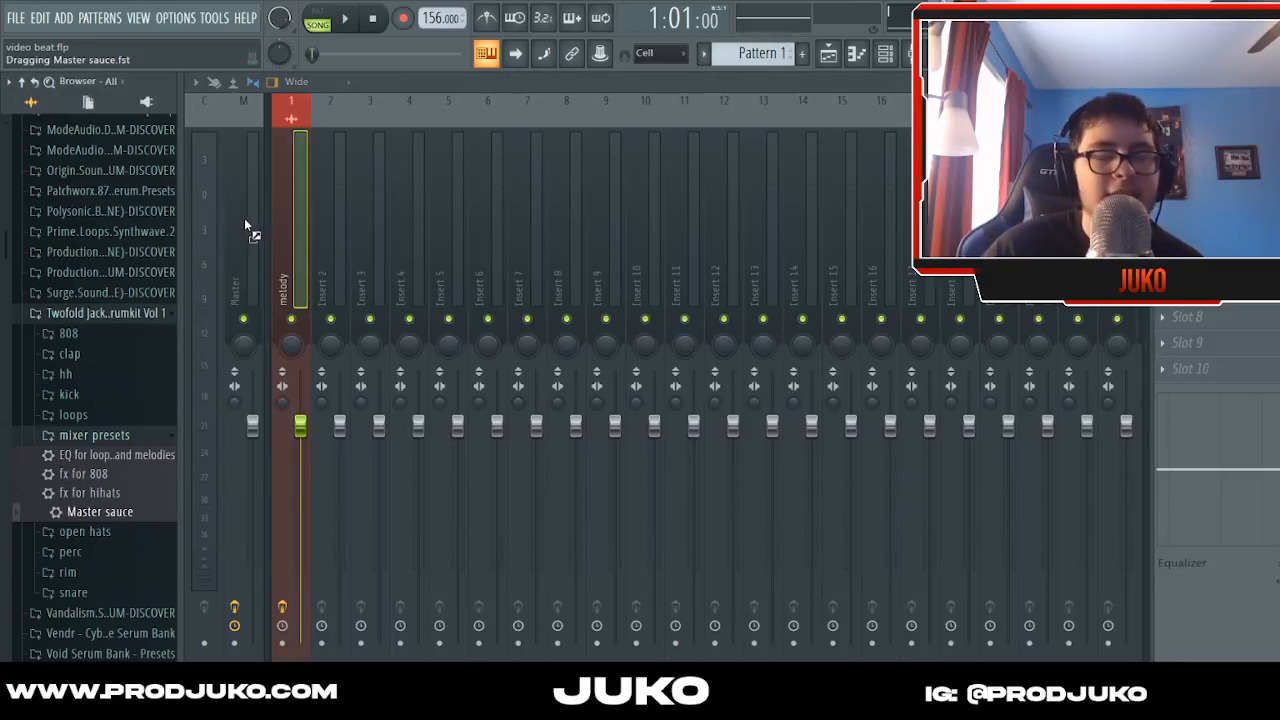
{"action": "left_click_drag", "start_coordinate": [247, 219], "coordinate": [248, 221]}
- Examine the Fruity parametric EQ and Fruity soft clipper in the Master track's effect slots
{"action": "left_click", "coordinate": [1246, 346]}
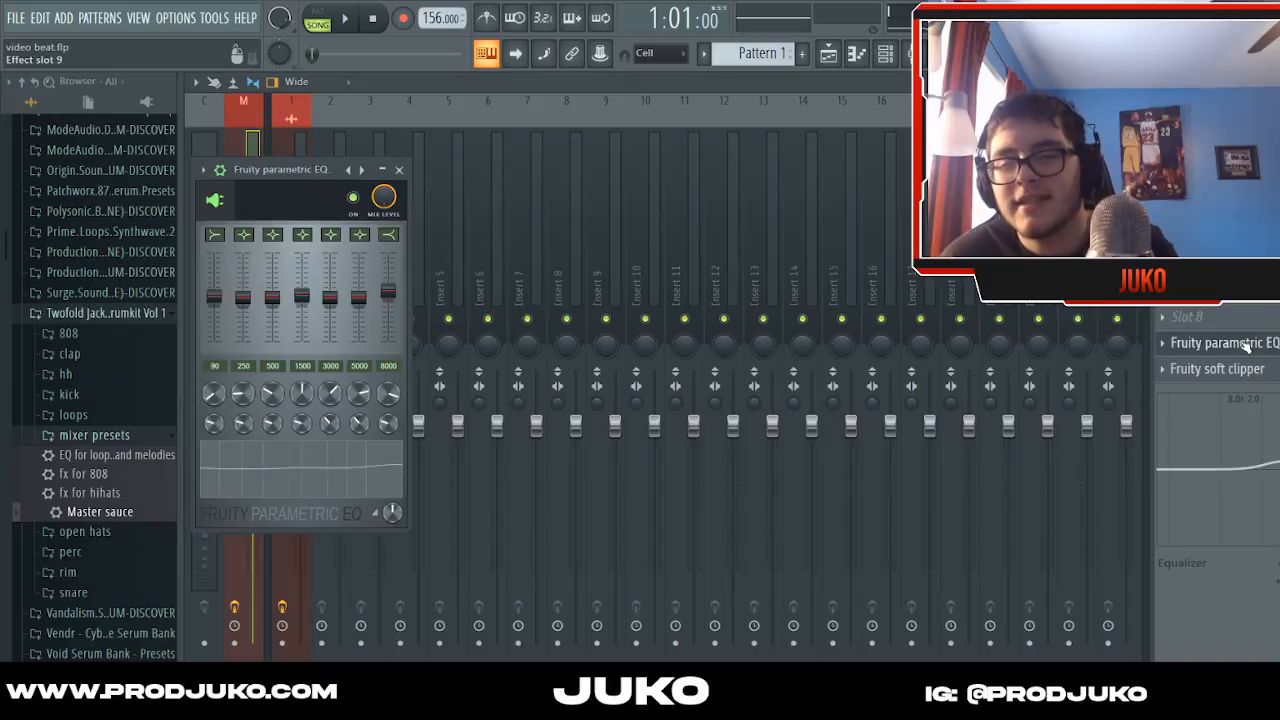
{"action": "left_click", "coordinate": [1246, 346]}
{"action": "left_click", "coordinate": [1217, 370]}
{"action": "left_click", "coordinate": [1216, 368]}
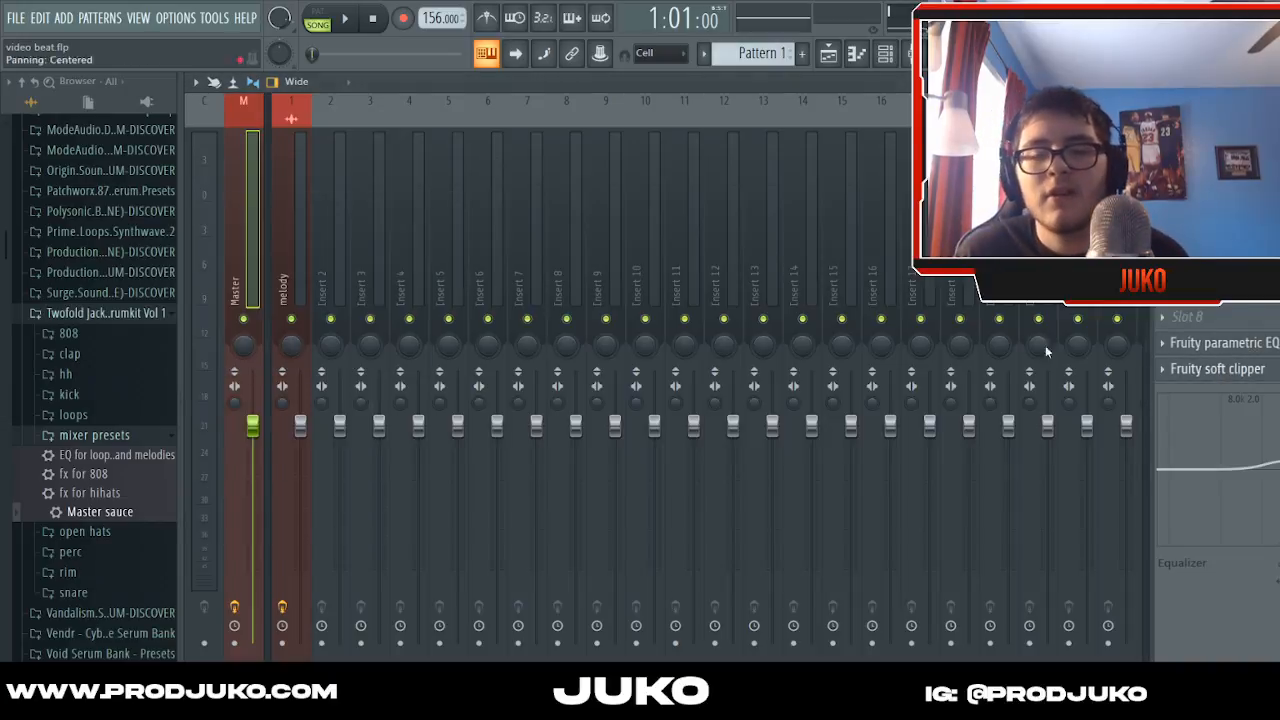
{"action": "left_click", "coordinate": [1227, 345]}
{"action": "left_click", "coordinate": [1256, 348]}
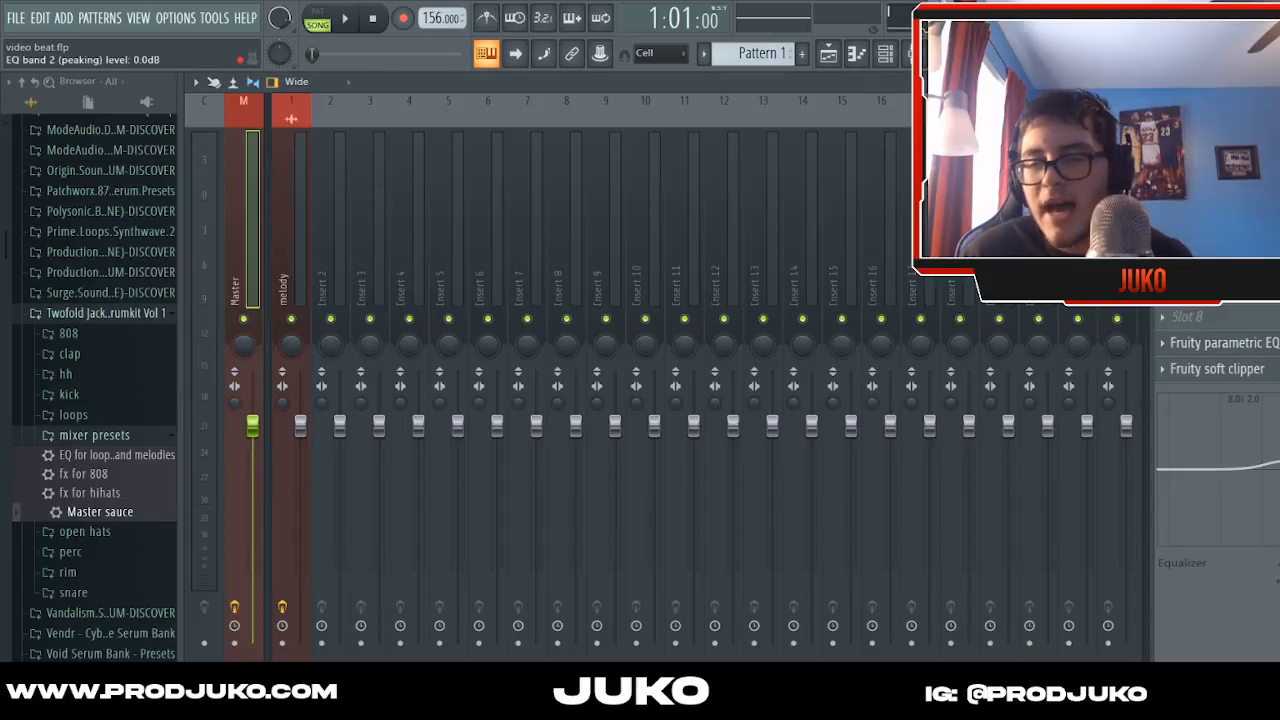
- Return to the playlist and play the start of the melody loop on Track 1
{"action": "key", "text": "F5"}
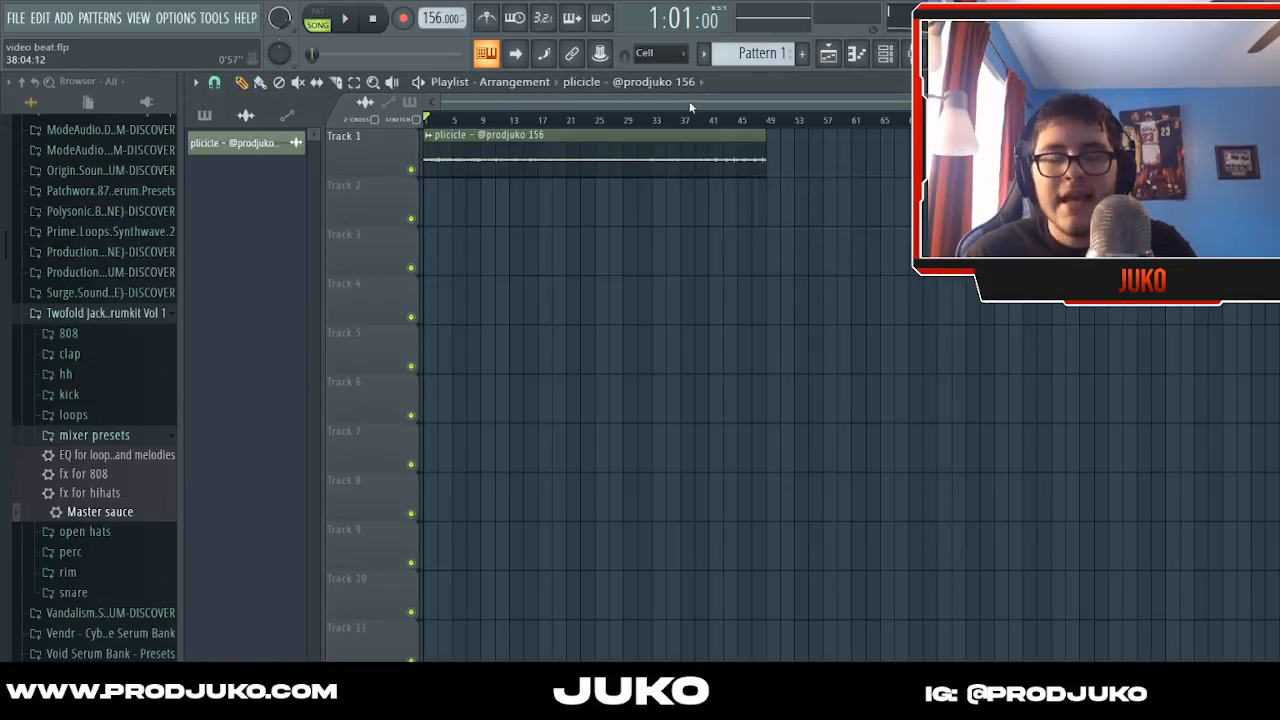
{"action": "scroll", "coordinate": [689, 103], "scroll_direction": "down", "scroll_amount": 4}
{"action": "key", "text": "space"}
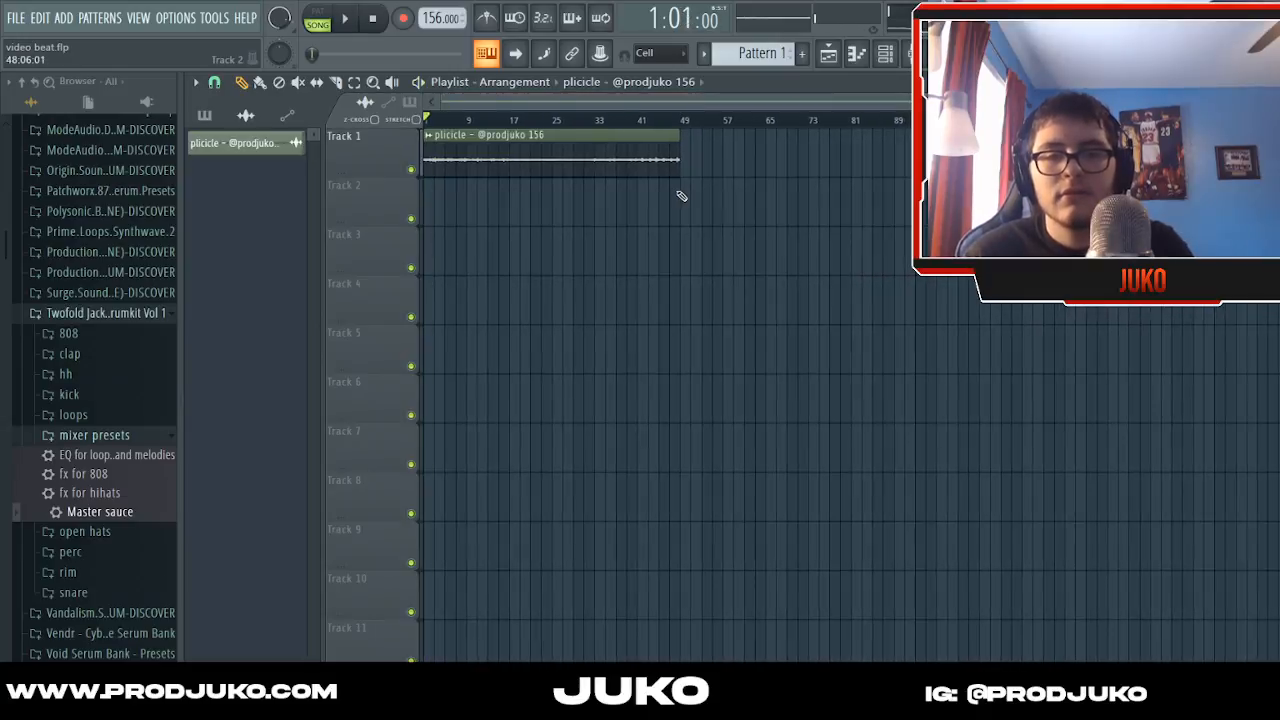
{"action": "key", "text": "space"}
{"action": "scroll", "coordinate": [668, 102], "scroll_direction": "up", "scroll_amount": 2}
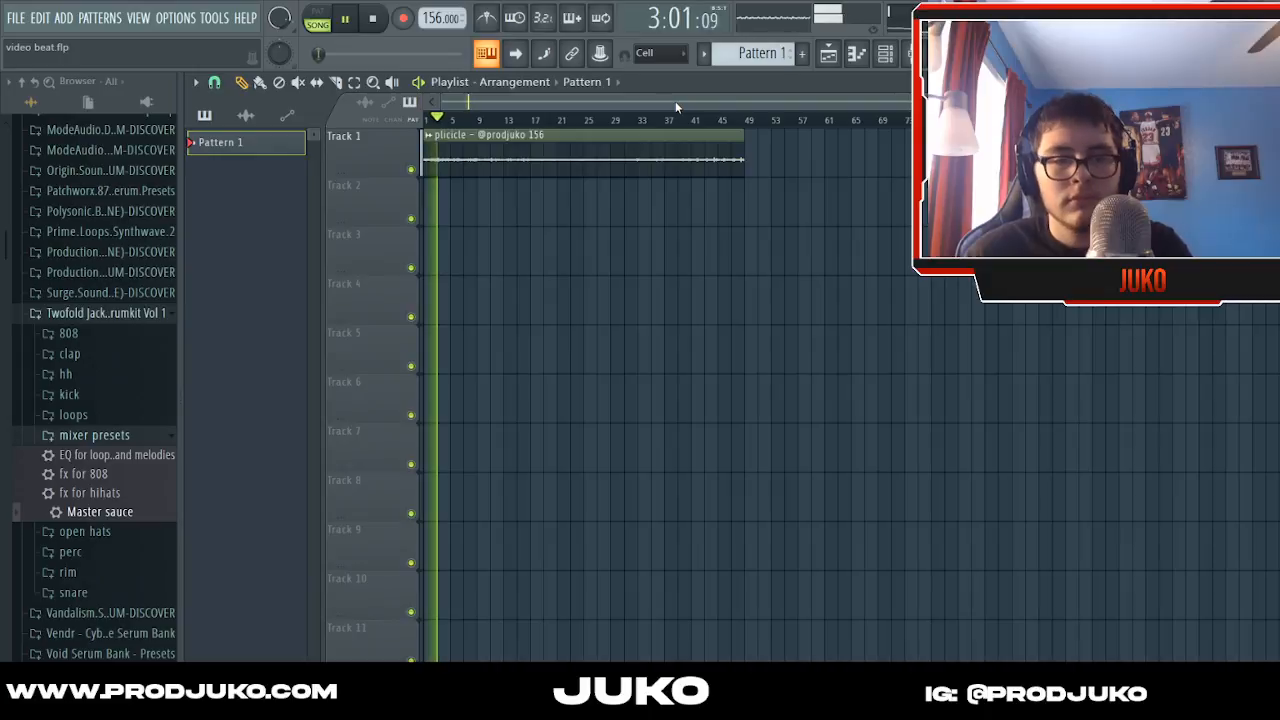
{"action": "scroll", "coordinate": [675, 101], "scroll_direction": "down", "scroll_amount": 1}
{"action": "key", "text": "space"}
{"action": "key", "text": "space"}
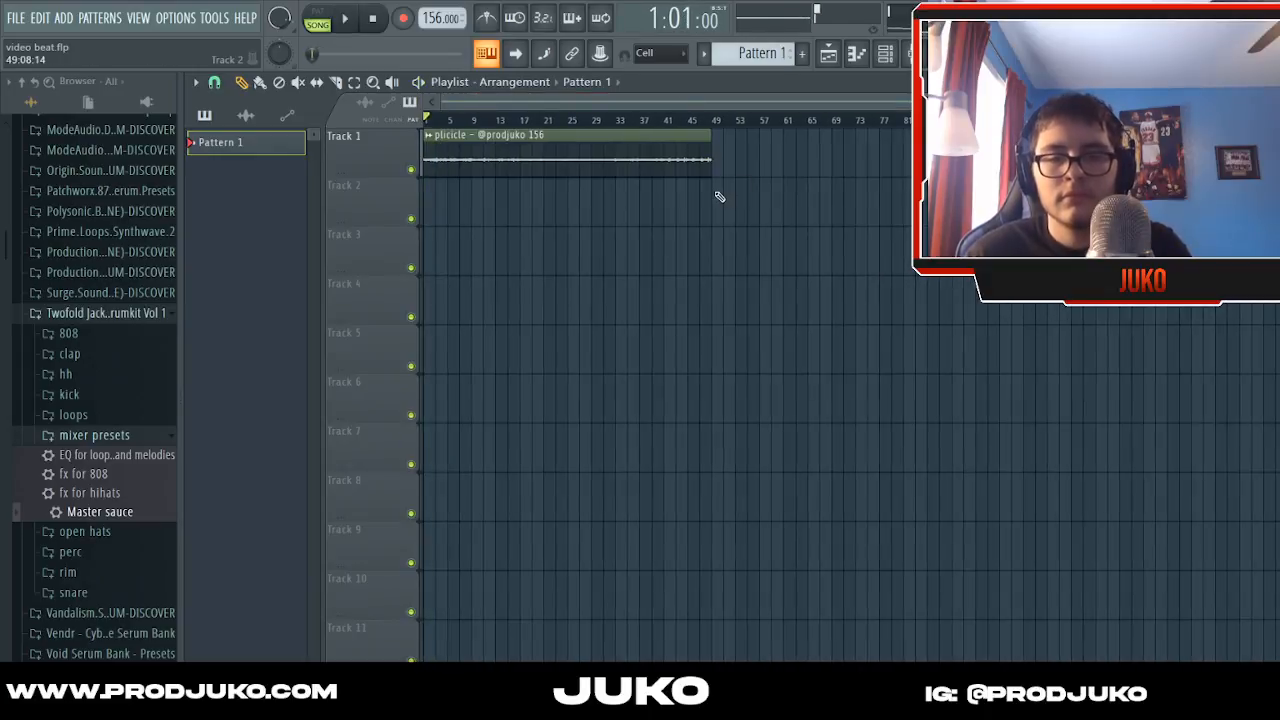
- Show the playlist with the channel rack and open the drumkit's clap folder
{"action": "left_click", "coordinate": [856, 53]}
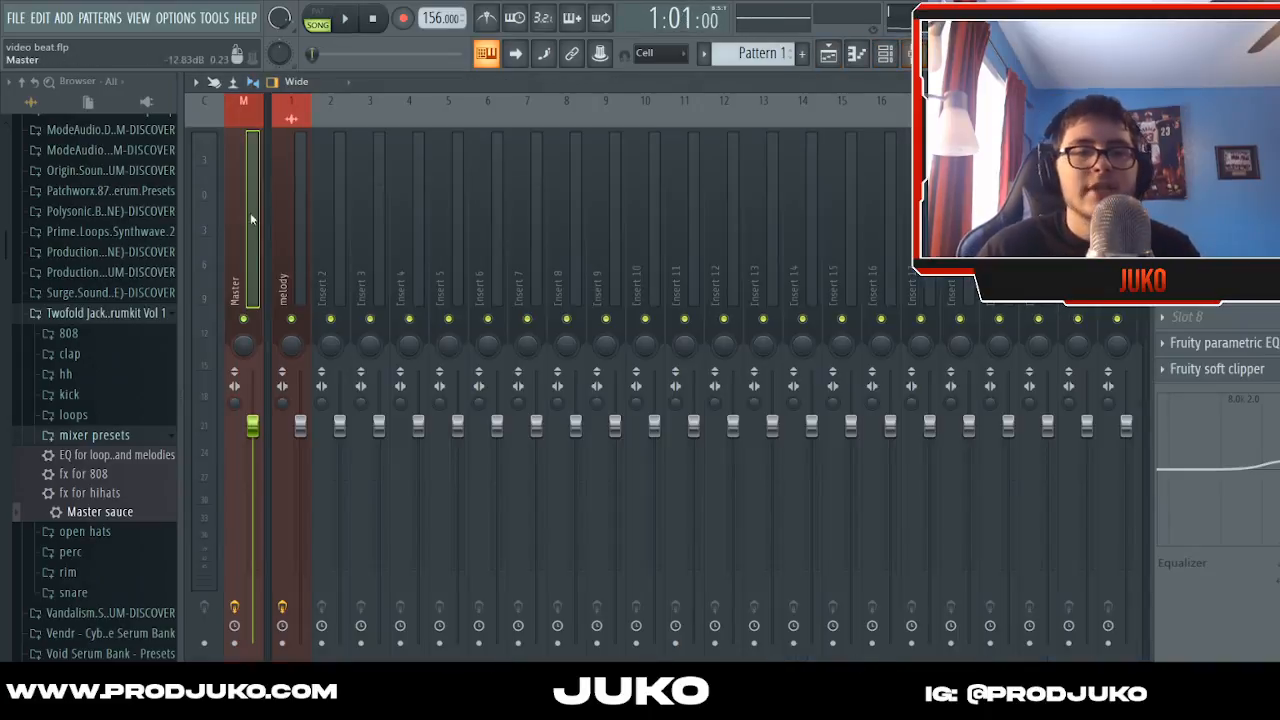
{"action": "left_click", "coordinate": [829, 54]}
{"action": "left_click", "coordinate": [885, 55]}
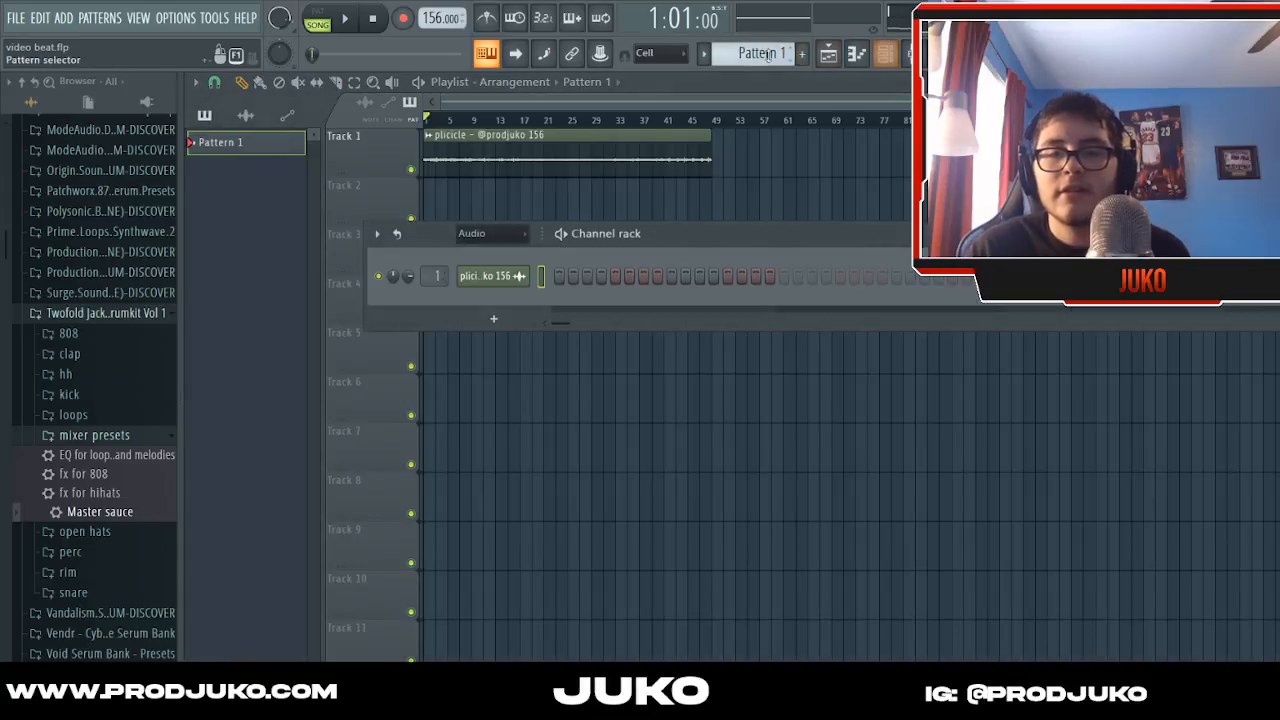
{"action": "left_click", "coordinate": [101, 362]}
- Trim the start of the melody clip on Track 1 so the loop begins directly with the sound
{"action": "left_click", "coordinate": [510, 101]}
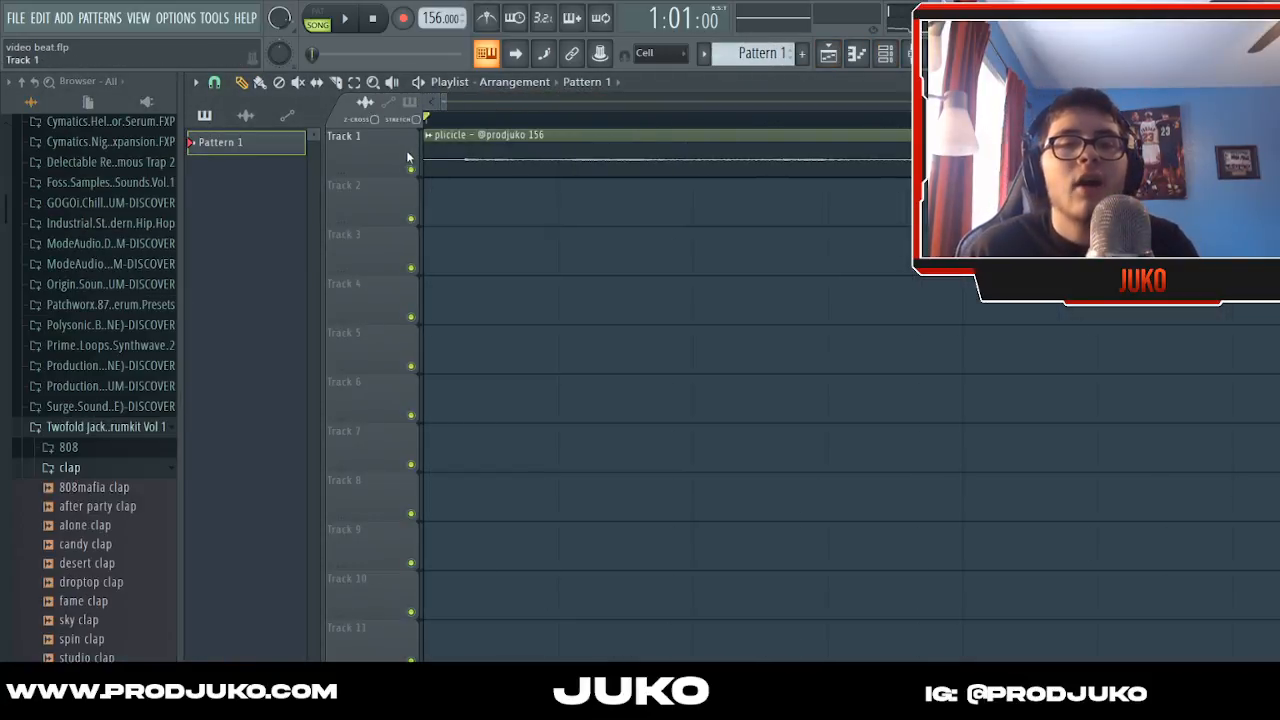
{"action": "left_click_drag", "start_coordinate": [426, 146], "coordinate": [439, 143]}
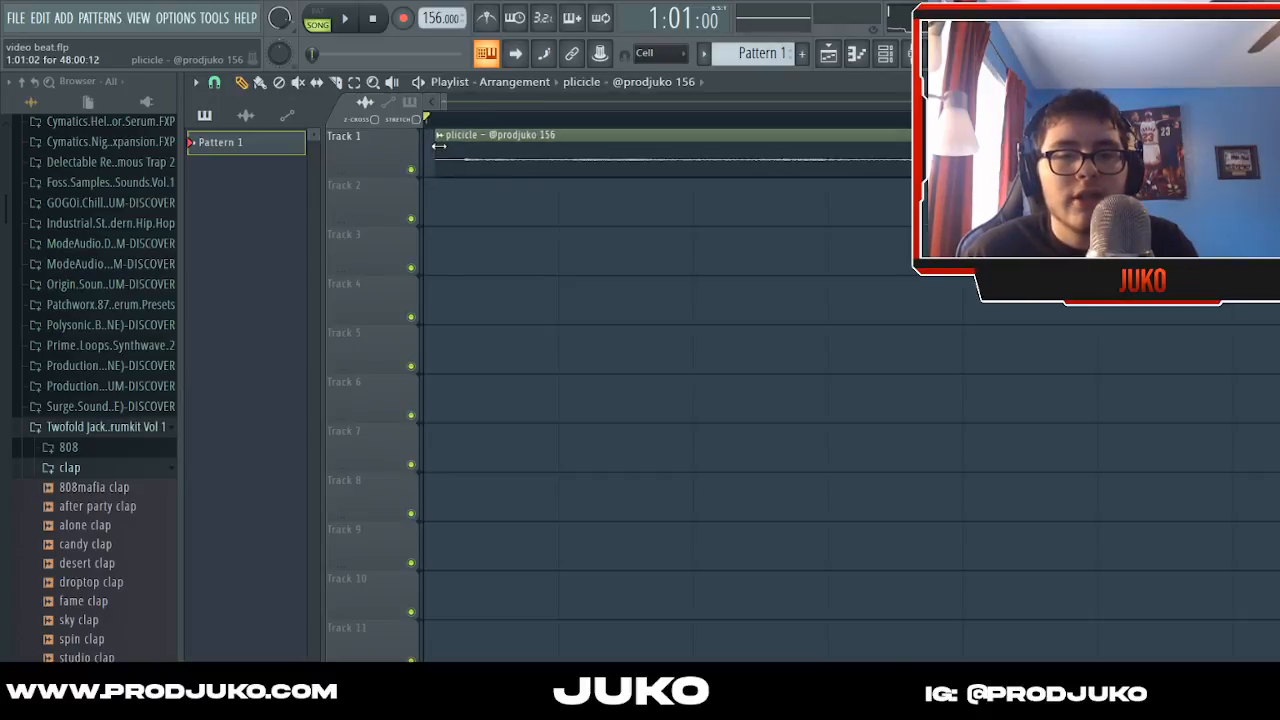
{"action": "mouse_move", "coordinate": [480, 149]}
{"action": "left_mouse_down"}
{"action": "mouse_move", "coordinate": [449, 151]}
{"action": "mouse_move", "coordinate": [487, 142]}
{"action": "left_mouse_up"}
{"action": "scroll", "coordinate": [504, 108], "scroll_direction": "down", "scroll_amount": 2}
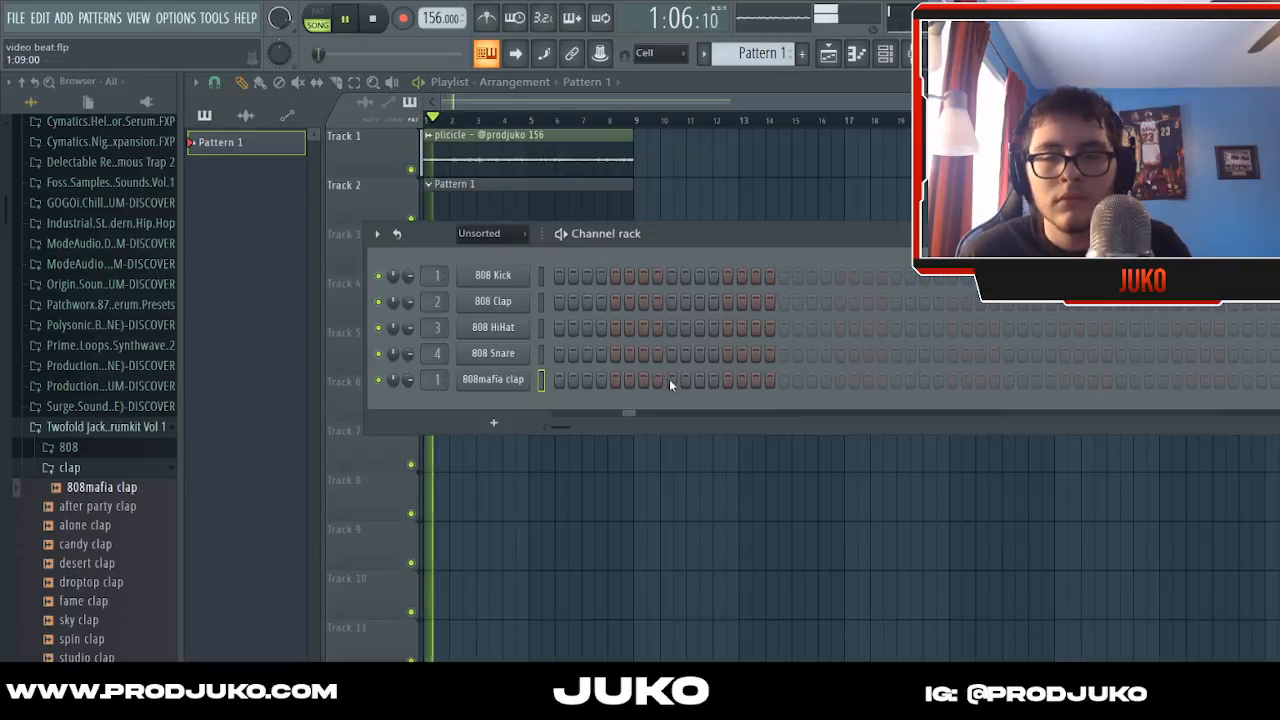
- Place 808mafia clap hits on the ninth step of every bar in Pattern 1
{"action": "left_click", "coordinate": [670, 379]}
{"action": "left_click", "coordinate": [896, 380]}
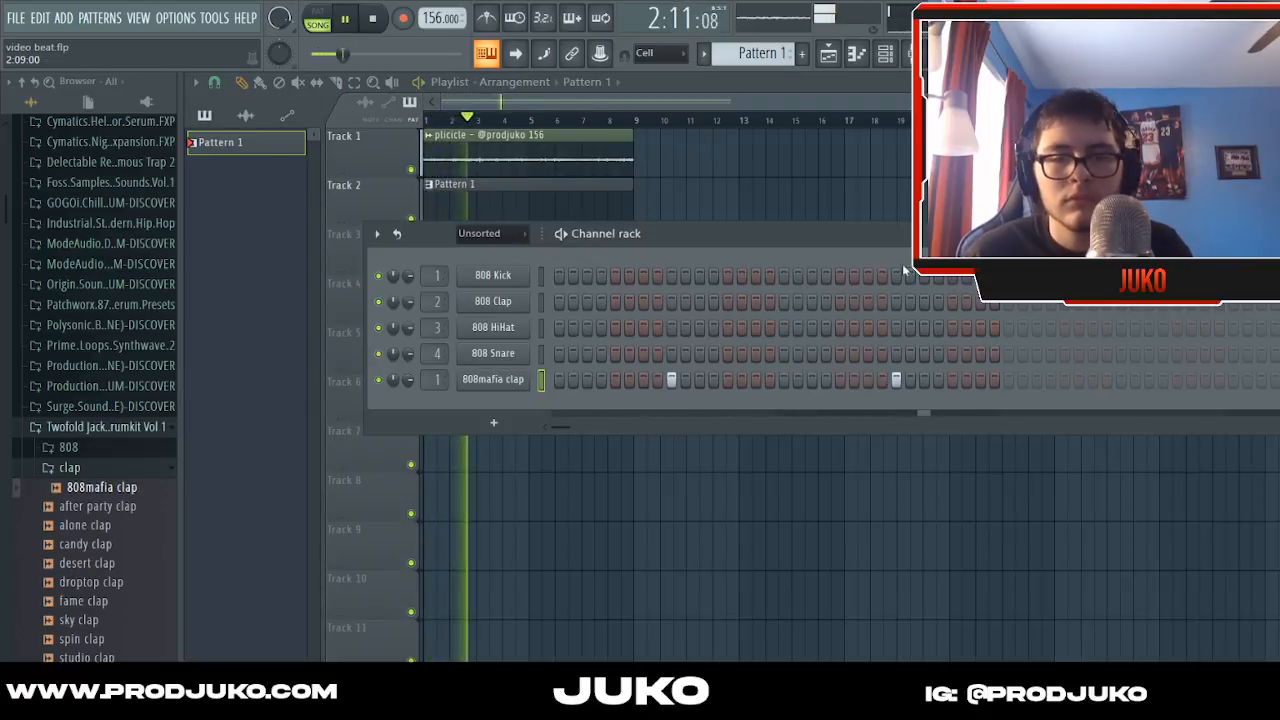
{"action": "left_click_drag", "start_coordinate": [900, 233], "coordinate": [574, 224]}
{"action": "left_click", "coordinate": [791, 378]}
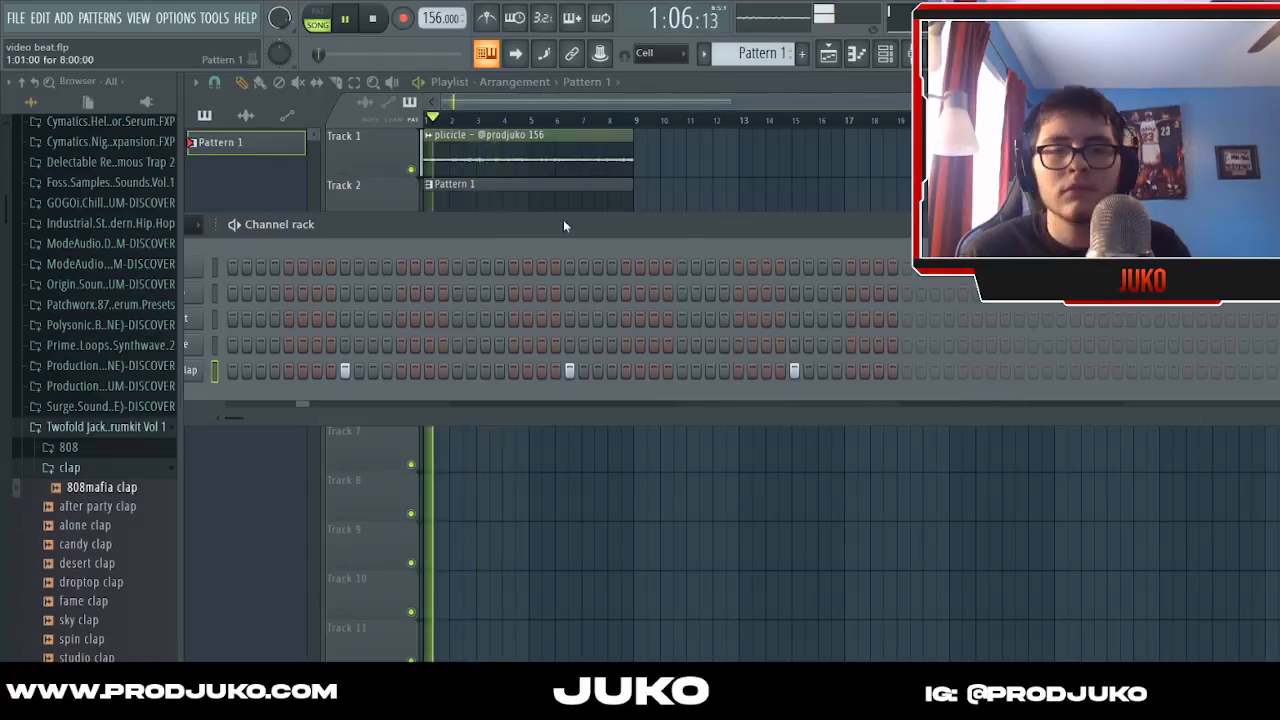
{"action": "left_click_drag", "start_coordinate": [563, 221], "coordinate": [437, 258]}
{"action": "left_click", "coordinate": [766, 432]}
- Add the astronaut hihat from the hh folder to the channel rack with hits on every second step
{"action": "left_click", "coordinate": [95, 469]}
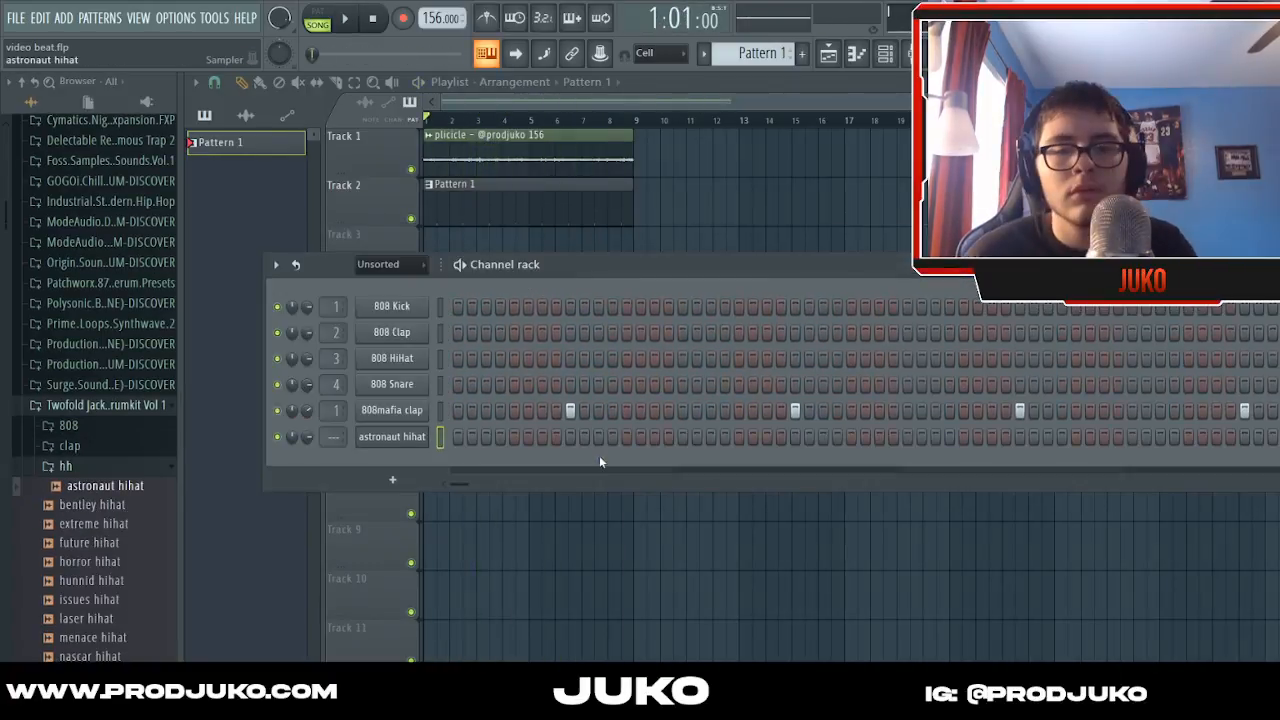
{"action": "mouse_move", "coordinate": [326, 440]}
{"action": "left_mouse_down"}
{"action": "mouse_move", "coordinate": [326, 426]}
{"action": "mouse_move", "coordinate": [307, 454]}
{"action": "left_mouse_up"}
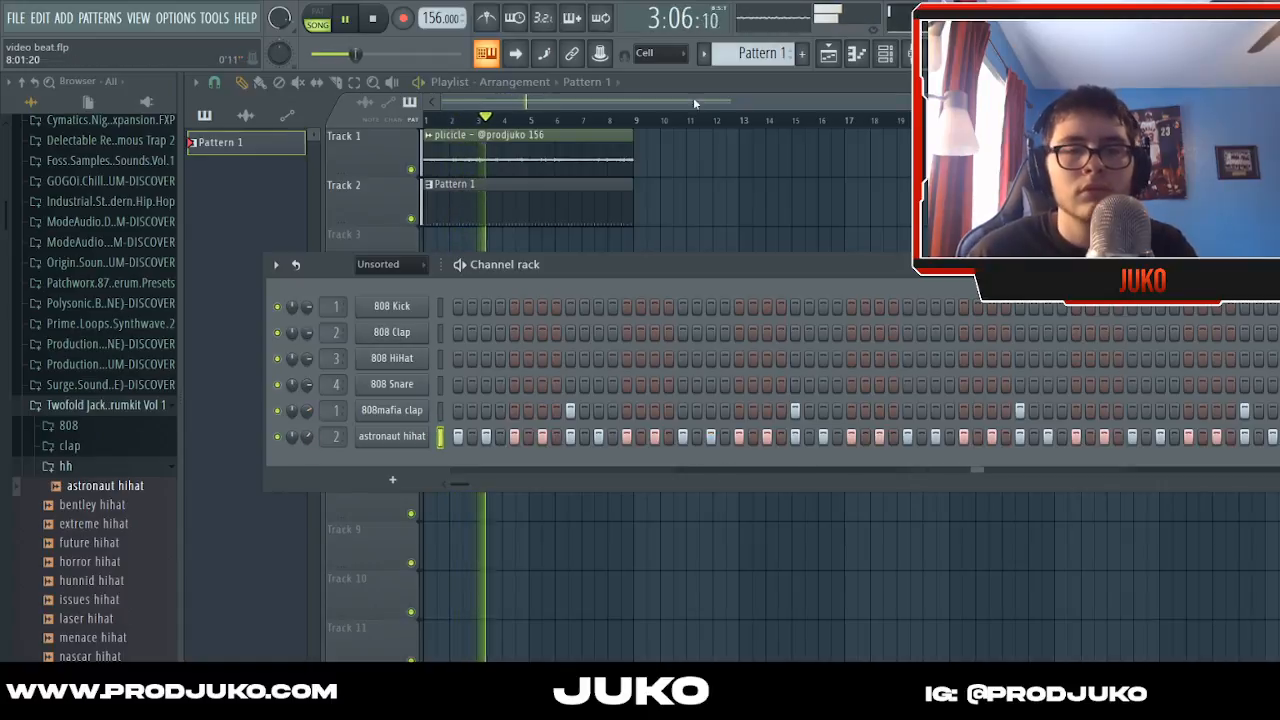
- Route the 808mafia clap to mixer track 2 and the astronaut hihat to mixer track 3
{"action": "key", "text": "F6"}
{"action": "key", "text": "space"}
{"action": "key", "text": "F6"}
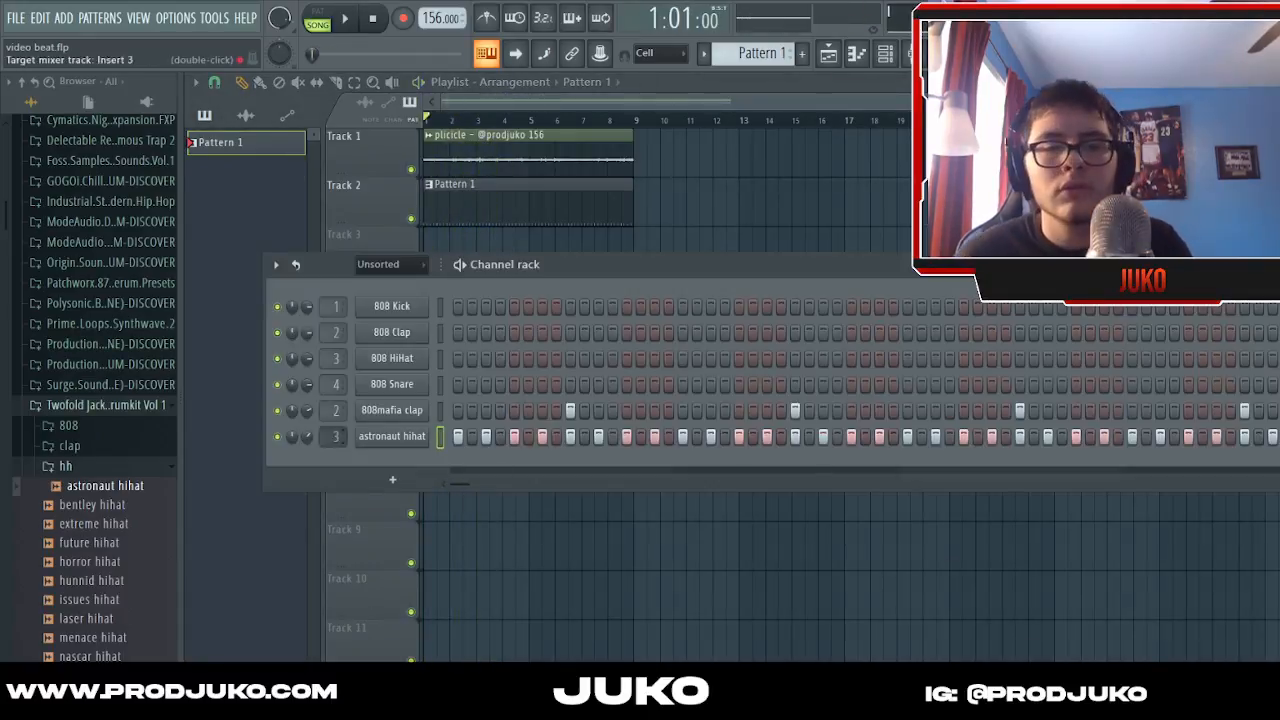
{"action": "key", "text": "space"}
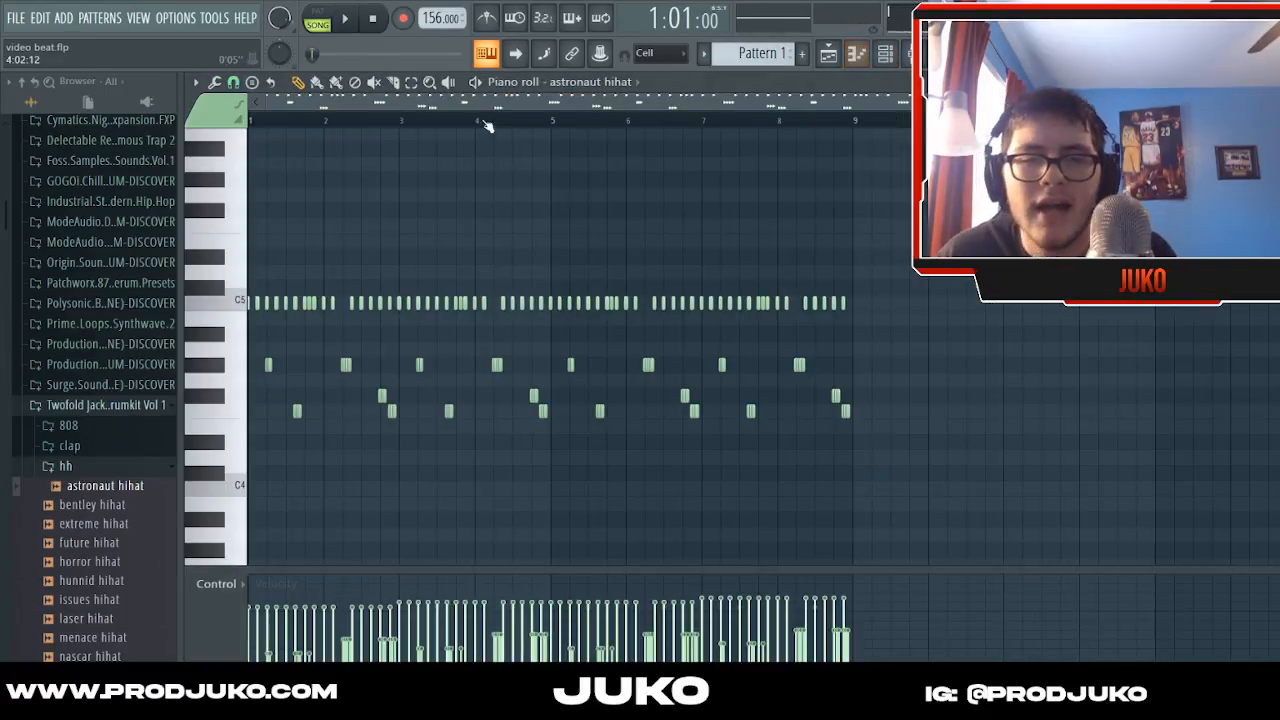
- Examine the pitched rolls and velocities of the astronaut hihat pattern in the piano roll
{"action": "scroll", "coordinate": [313, 338], "scroll_direction": "down", "scroll_amount": 2}
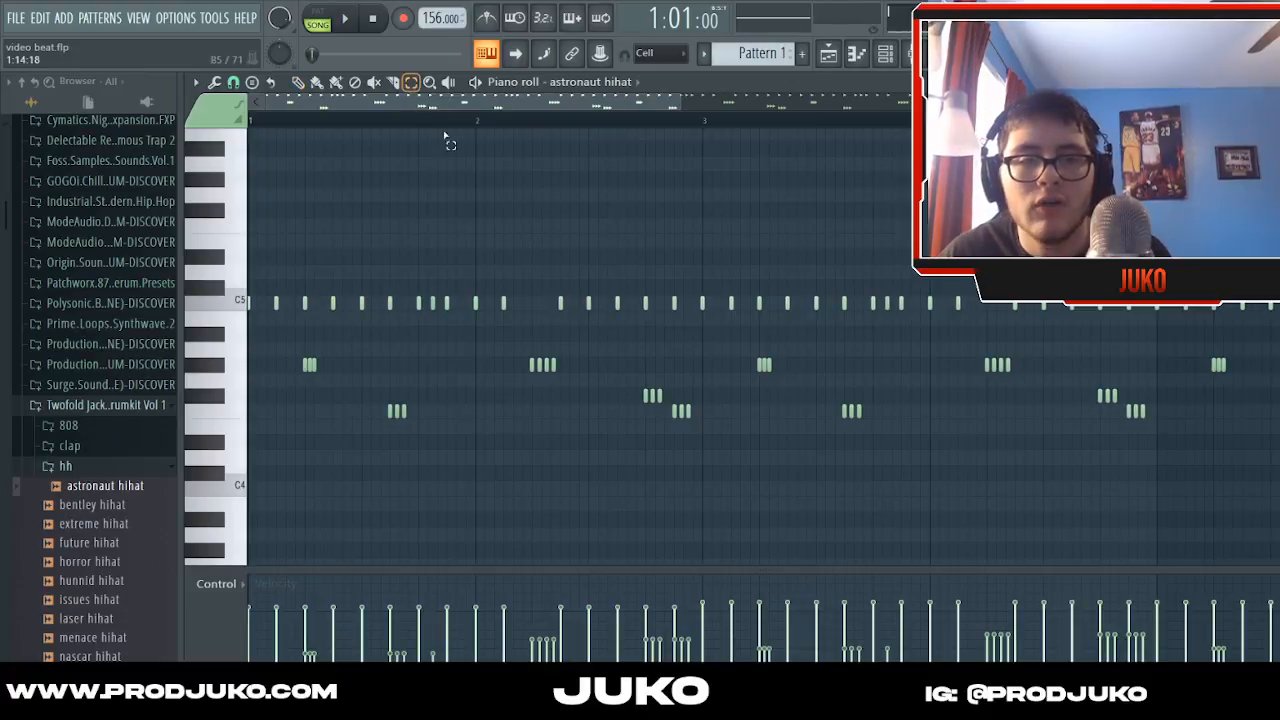
{"action": "scroll", "coordinate": [460, 107], "scroll_direction": "down", "scroll_amount": 2}
{"action": "left_click_drag", "start_coordinate": [286, 328], "coordinate": [1020, 472]}
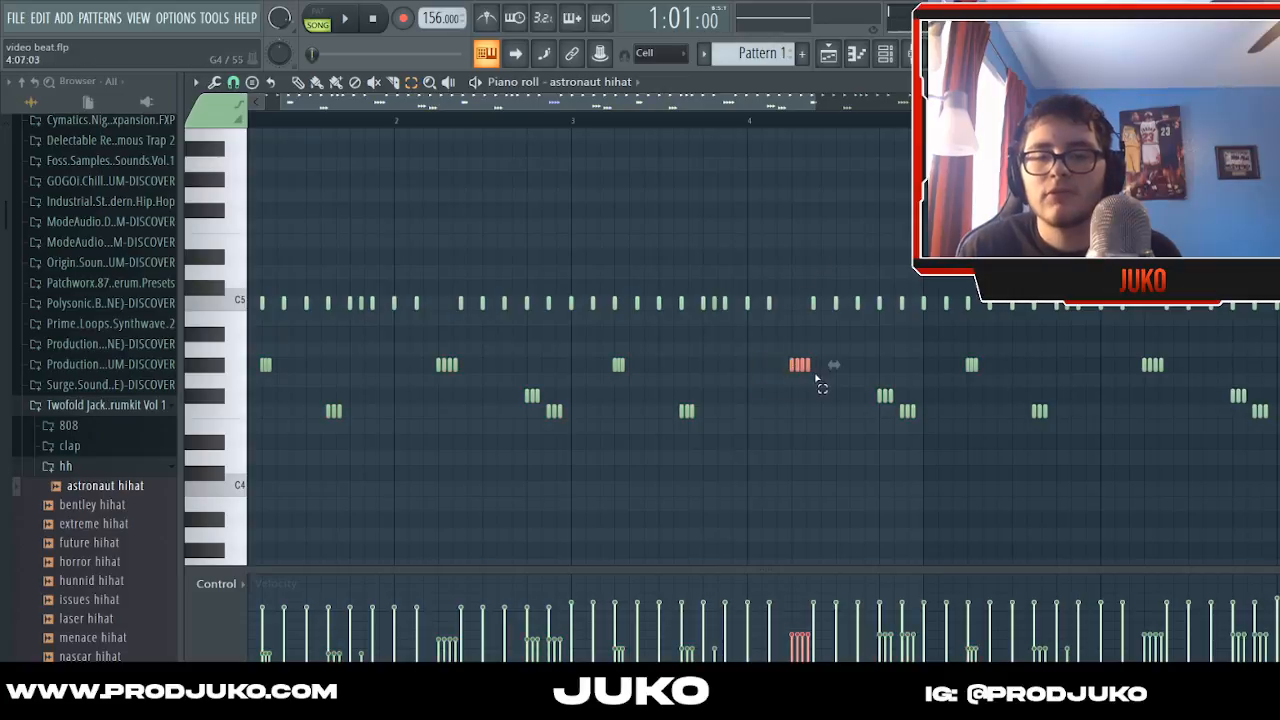
{"action": "scroll", "coordinate": [550, 147], "scroll_direction": "down", "scroll_amount": 1}
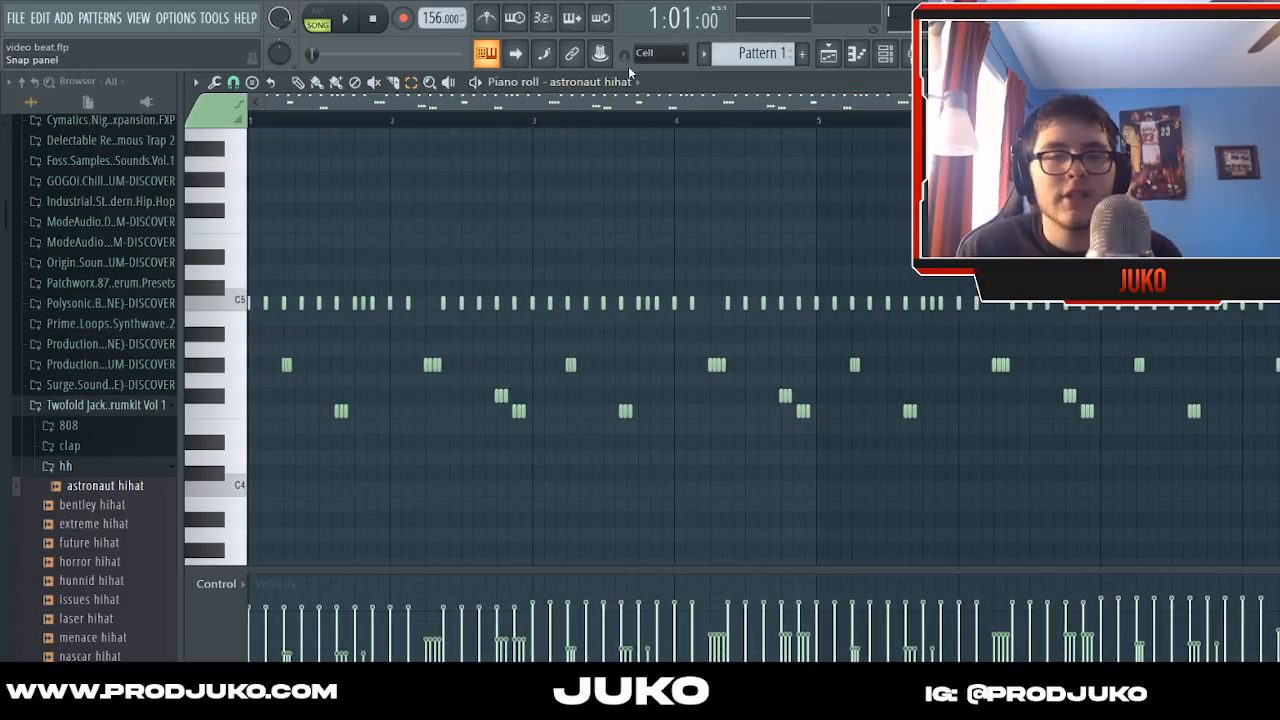
{"action": "scroll", "coordinate": [678, 102], "scroll_direction": "down", "scroll_amount": 2}
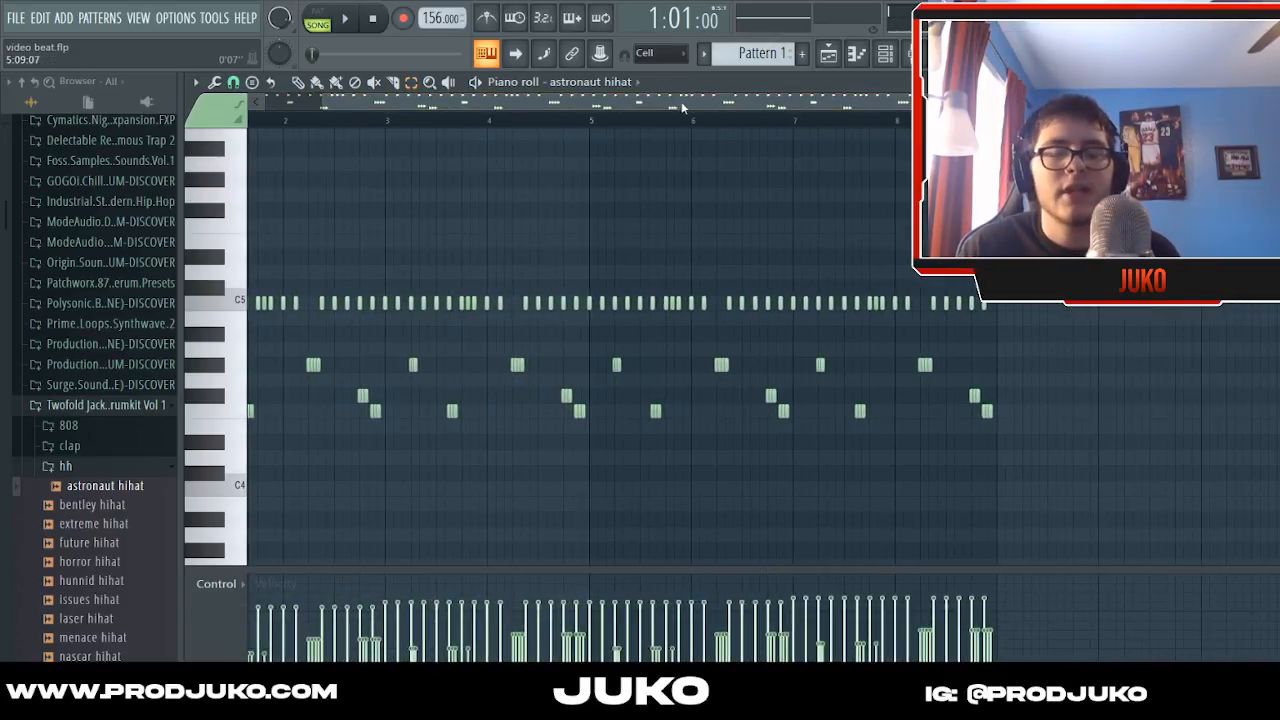
{"action": "scroll", "coordinate": [552, 150], "scroll_direction": "down", "scroll_amount": 1}
- Open the drumkit's snare folder and add the basic snare to the channel rack on mixer track 4
{"action": "key", "text": "F6"}
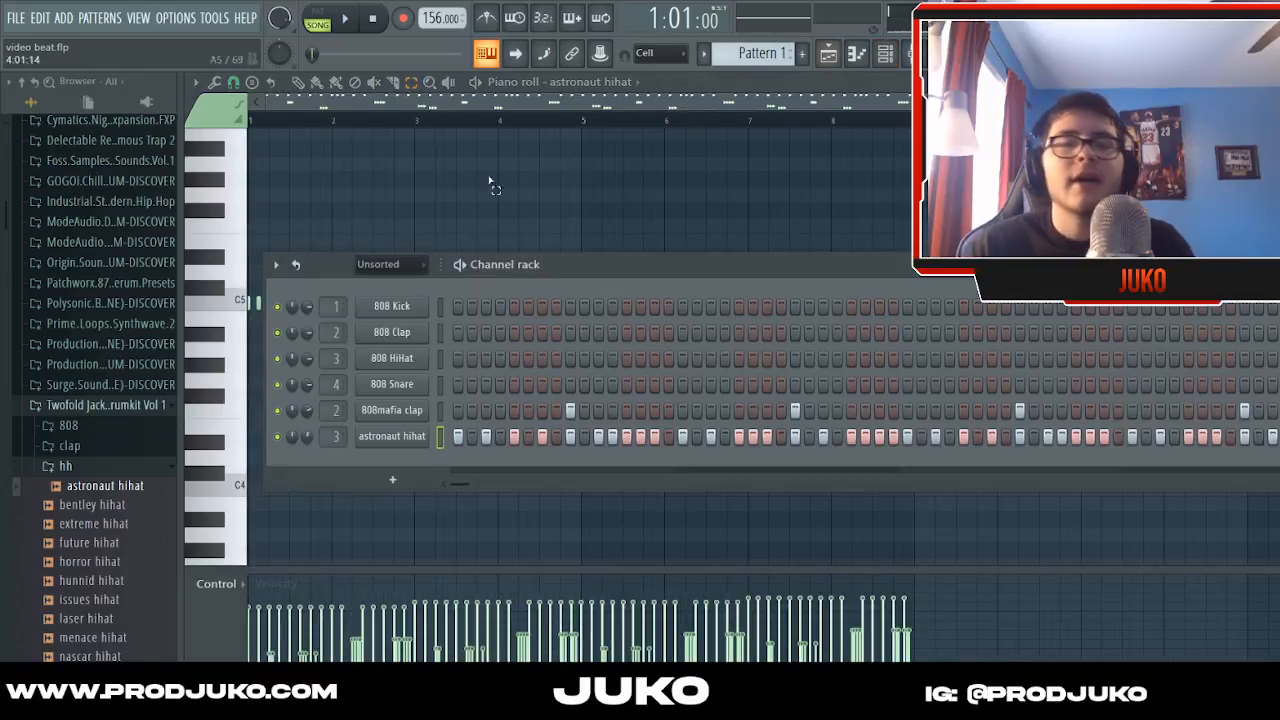
{"action": "left_click", "coordinate": [90, 468]}
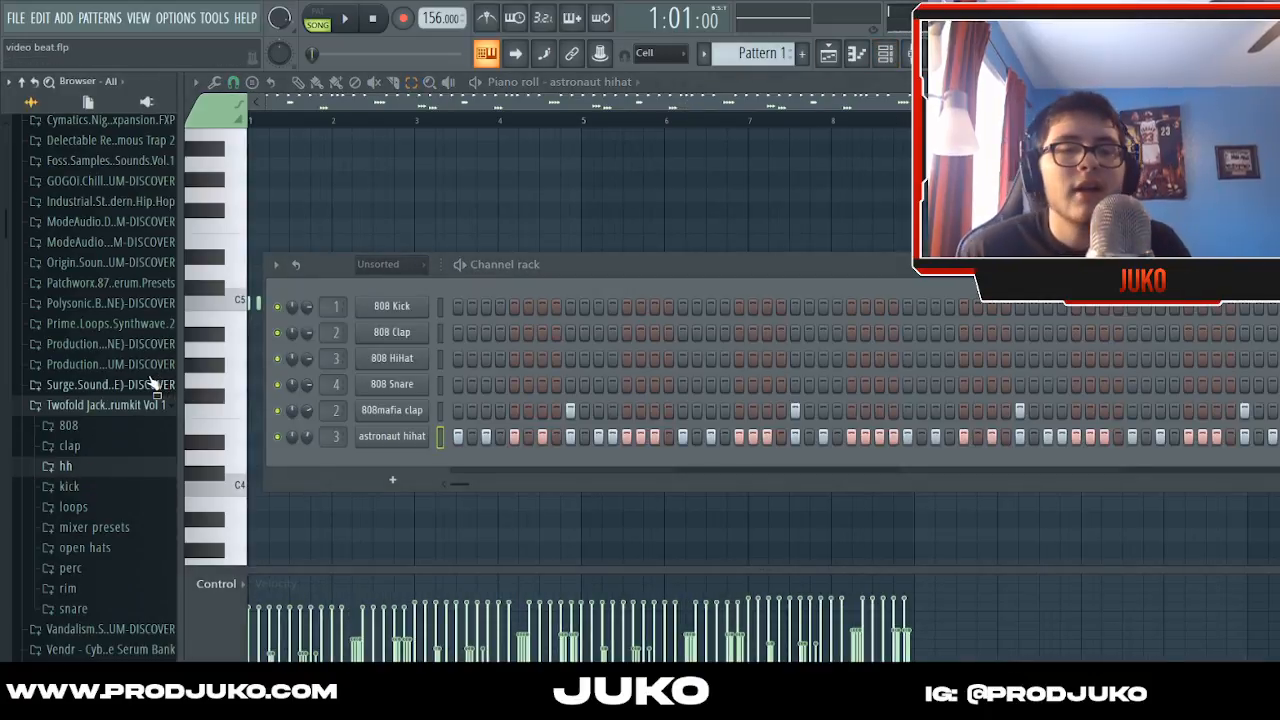
{"action": "scroll", "coordinate": [125, 470], "scroll_direction": "down", "scroll_amount": 3}
{"action": "left_click", "coordinate": [117, 492]}
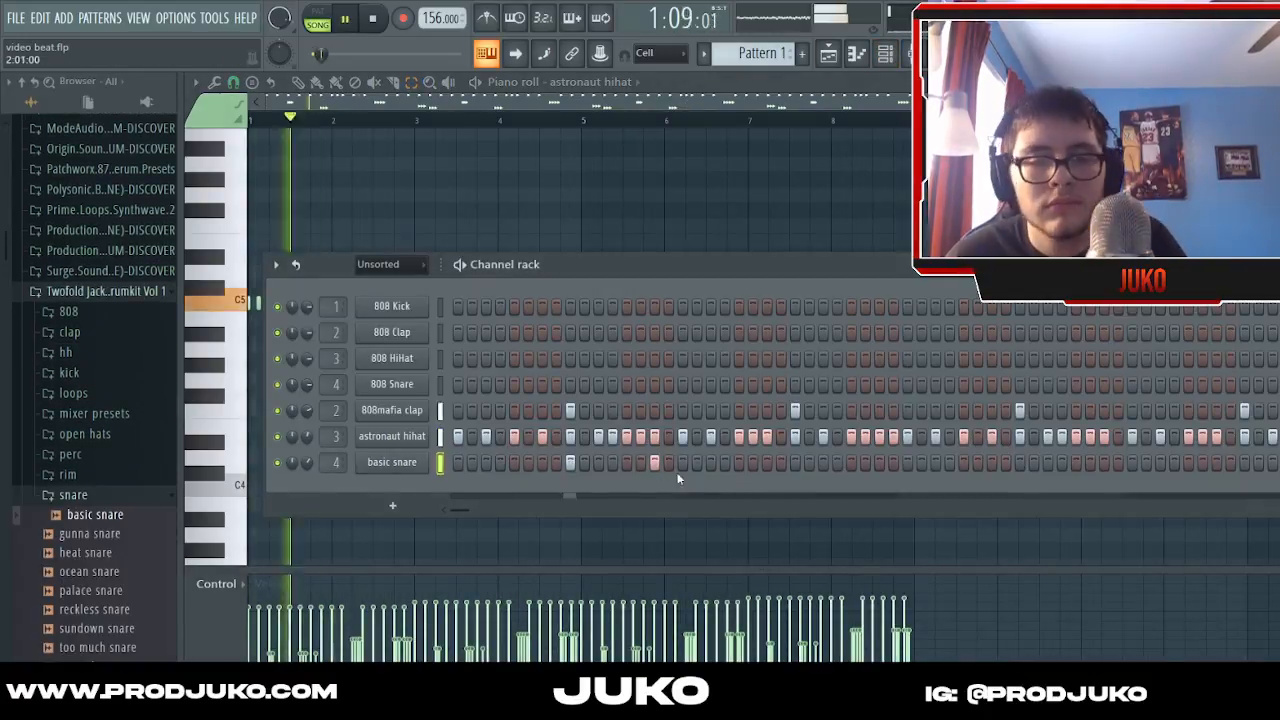
- Add basic snare hits on steps 25, 27 and 31 of the channel rack pattern
{"action": "left_click", "coordinate": [795, 462]}
{"action": "left_click", "coordinate": [879, 462]}
{"action": "left_click", "coordinate": [823, 462]}
{"action": "left_click_drag", "start_coordinate": [620, 265], "coordinate": [417, 279]}
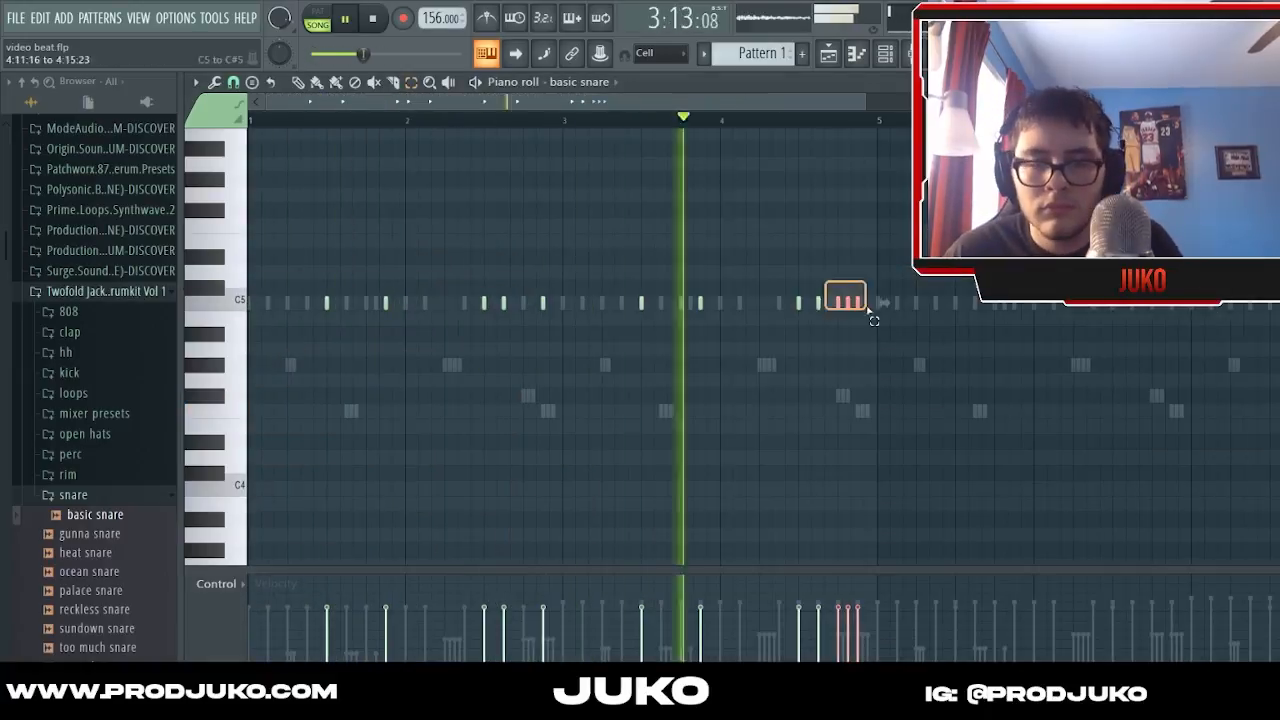
- Select all the basic snare notes in the piano roll and duplicate them into bars 5 to 8
{"action": "key", "text": "space"}
{"action": "scroll", "coordinate": [520, 100], "scroll_direction": "up", "scroll_amount": 2}
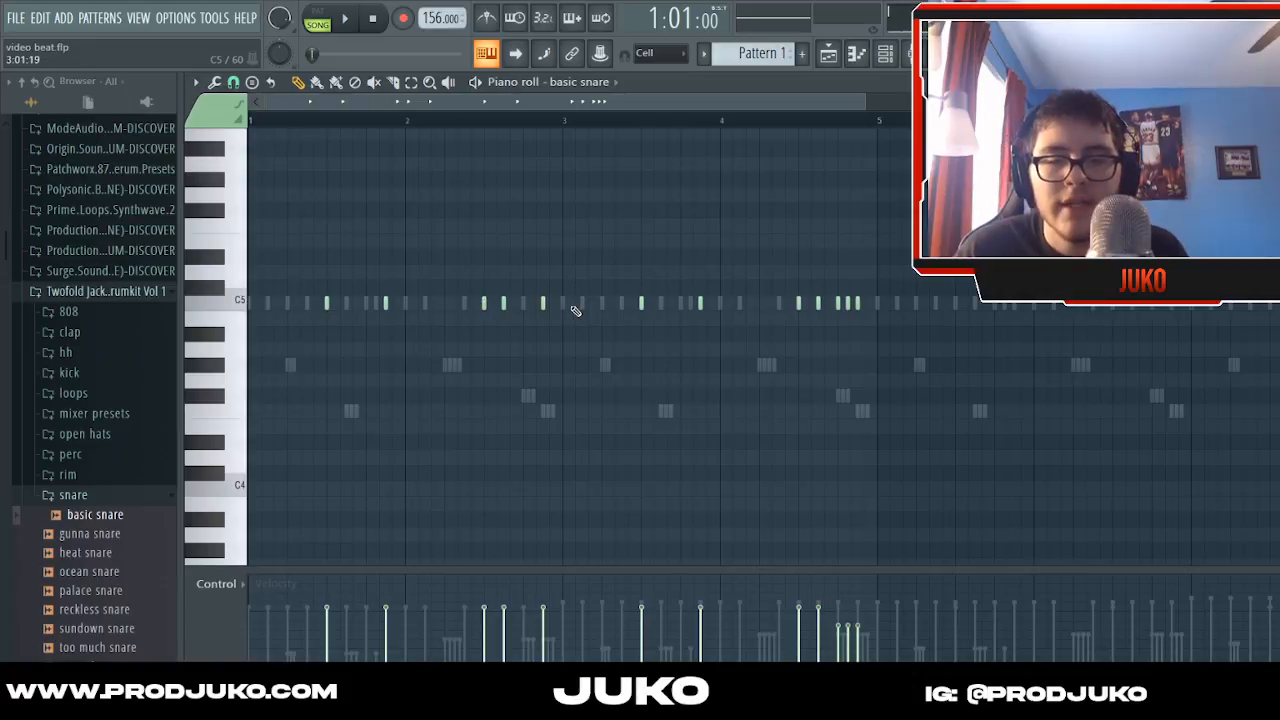
{"action": "scroll", "coordinate": [670, 102], "scroll_direction": "down", "scroll_amount": 2}
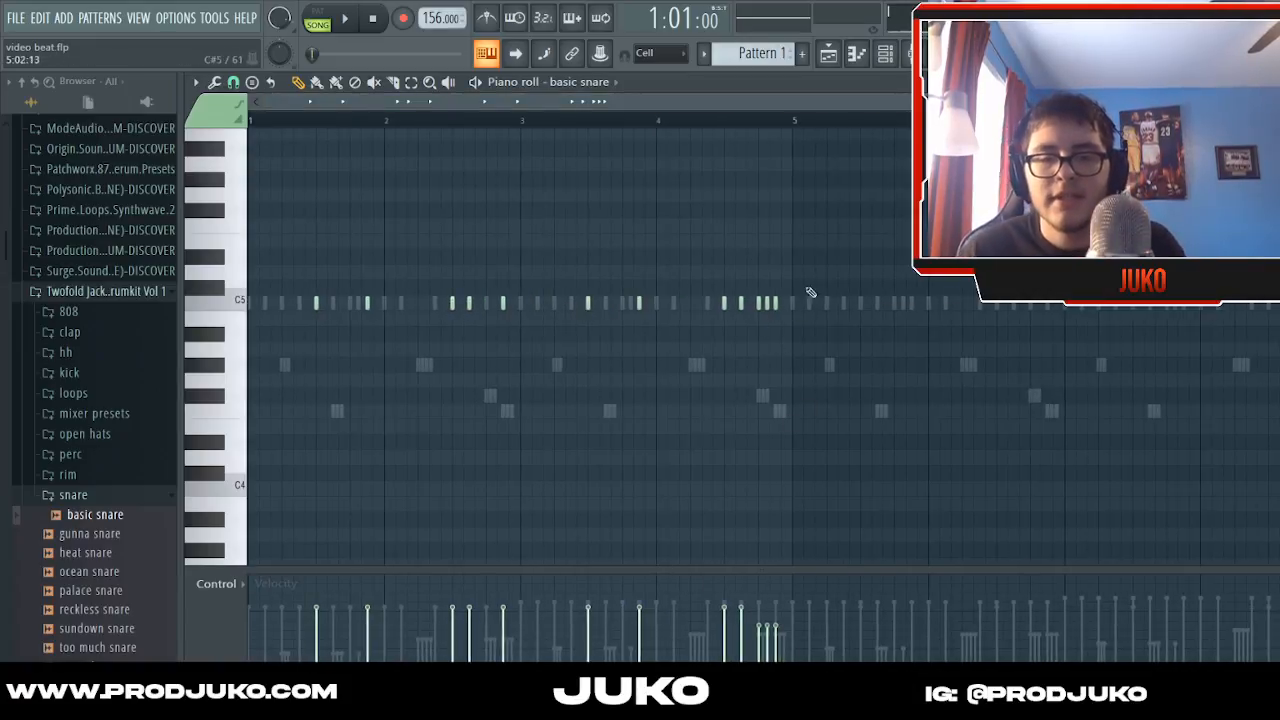
{"action": "scroll", "coordinate": [473, 108], "scroll_direction": "down", "scroll_amount": 2}
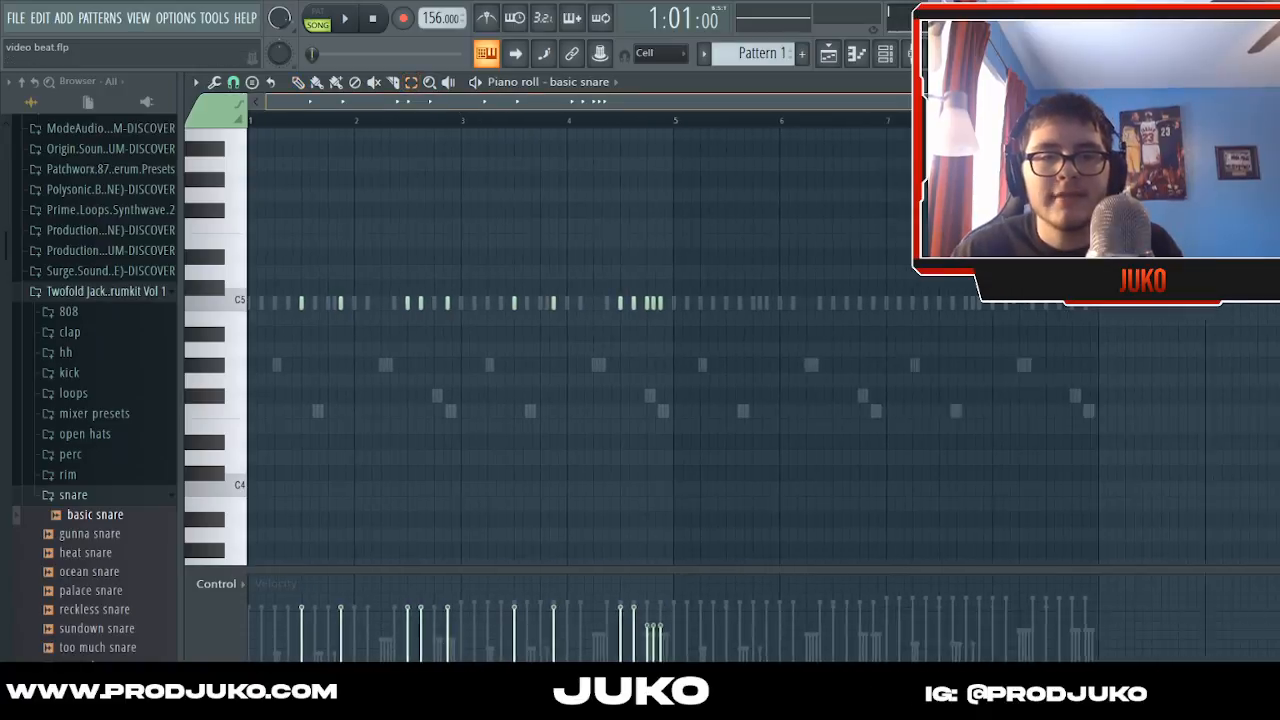
{"action": "left_click_drag", "start_coordinate": [738, 238], "coordinate": [274, 328]}
{"action": "key", "text": "space"}
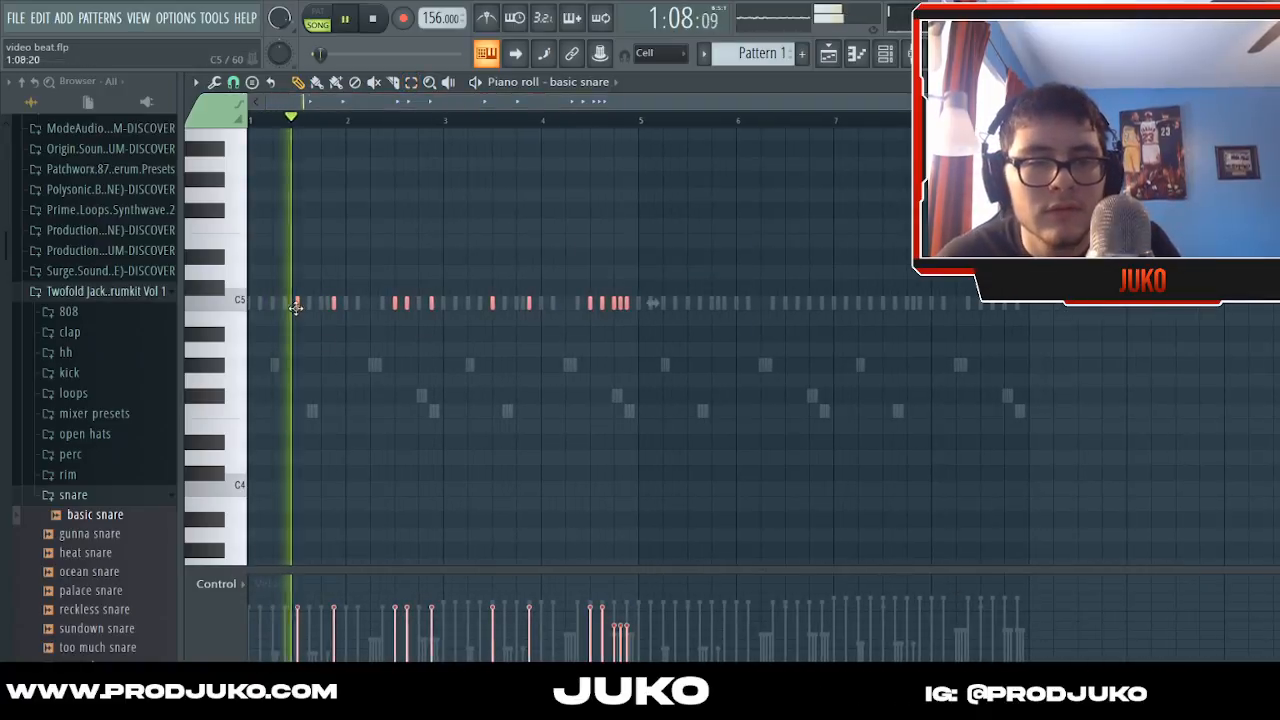
{"action": "key", "text": "ctrl+b"}
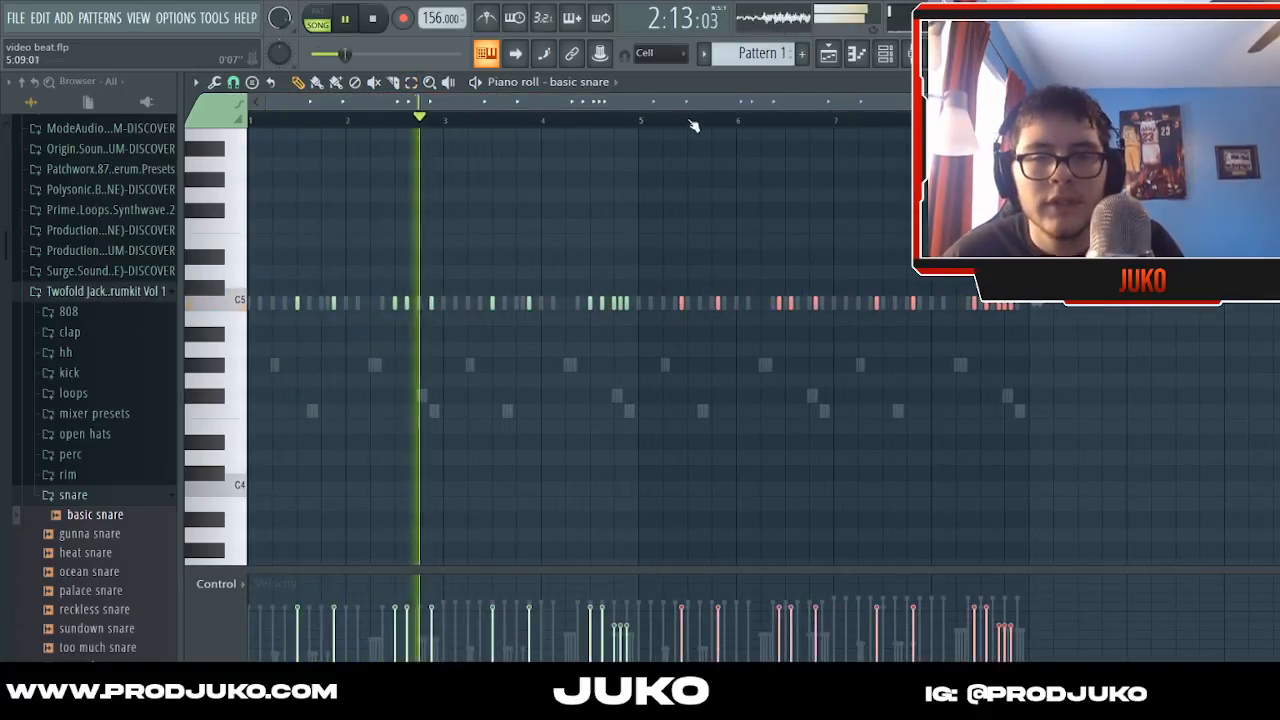
{"action": "scroll", "coordinate": [698, 106], "scroll_direction": "up", "scroll_amount": 3}
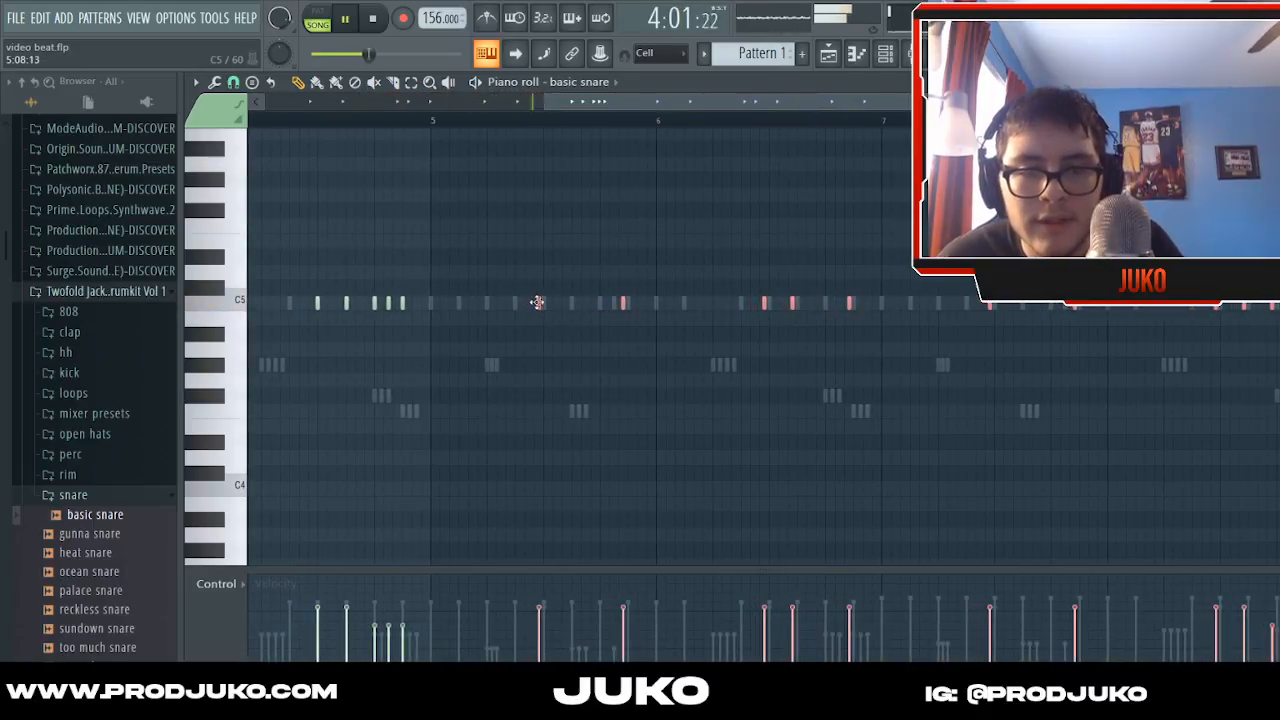
- Add the Twofold Spinz 808 from the drumkit's 808 folder to the channel rack
{"action": "left_click_drag", "start_coordinate": [112, 558], "coordinate": [582, 488]}
{"action": "left_click_drag", "start_coordinate": [582, 487], "coordinate": [582, 487]}
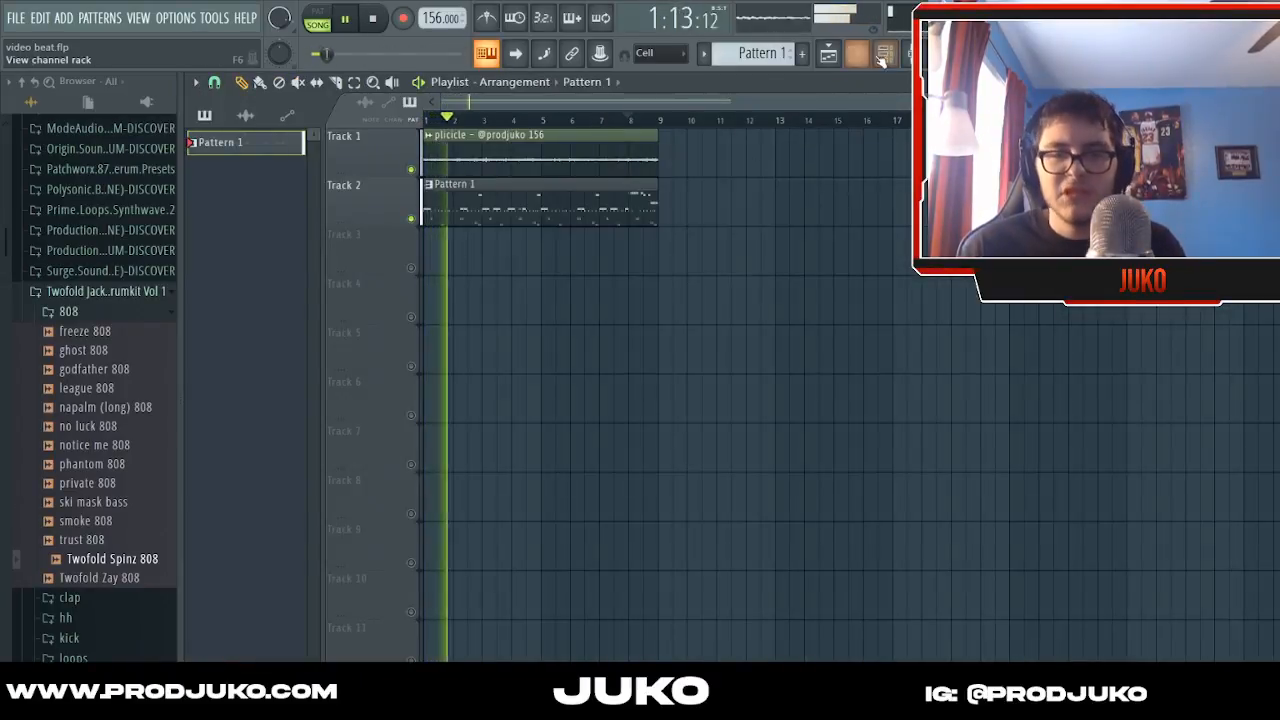
- Show the channel rack, collapse the drumkit's 808 folder, and pick the first sample in the open hats folder
{"action": "left_click", "coordinate": [882, 57]}
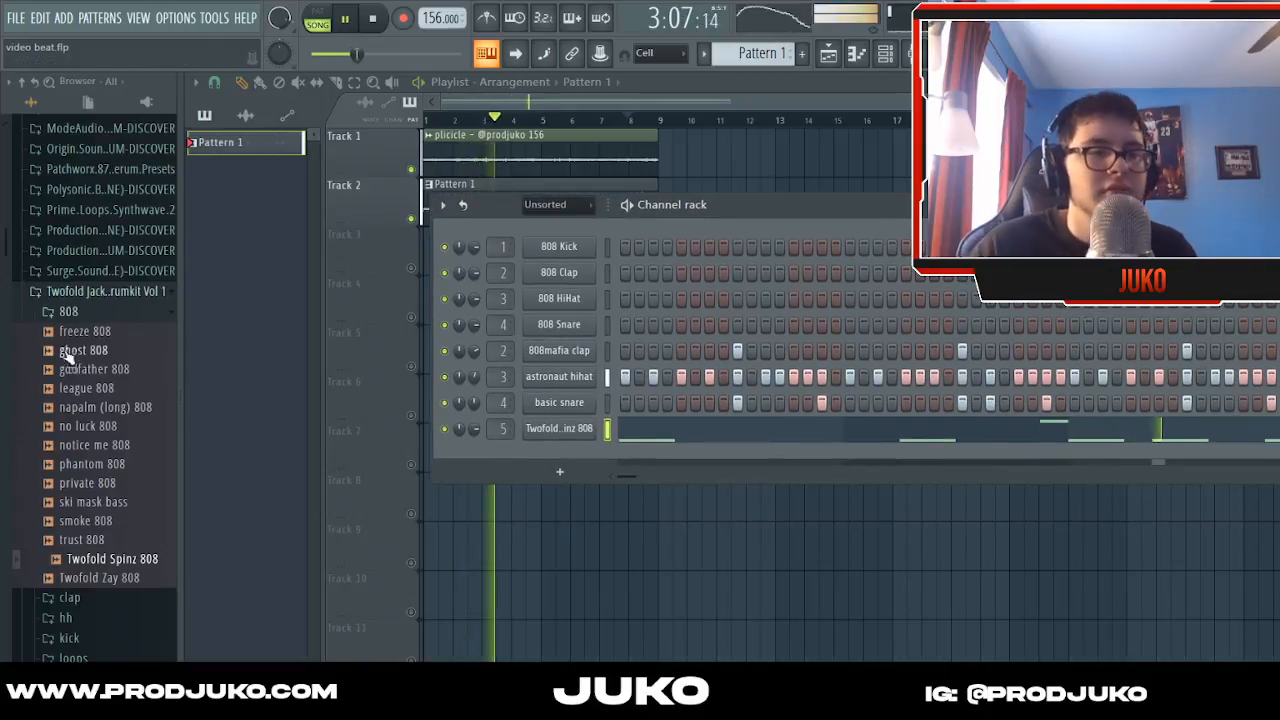
{"action": "left_click", "coordinate": [68, 311]}
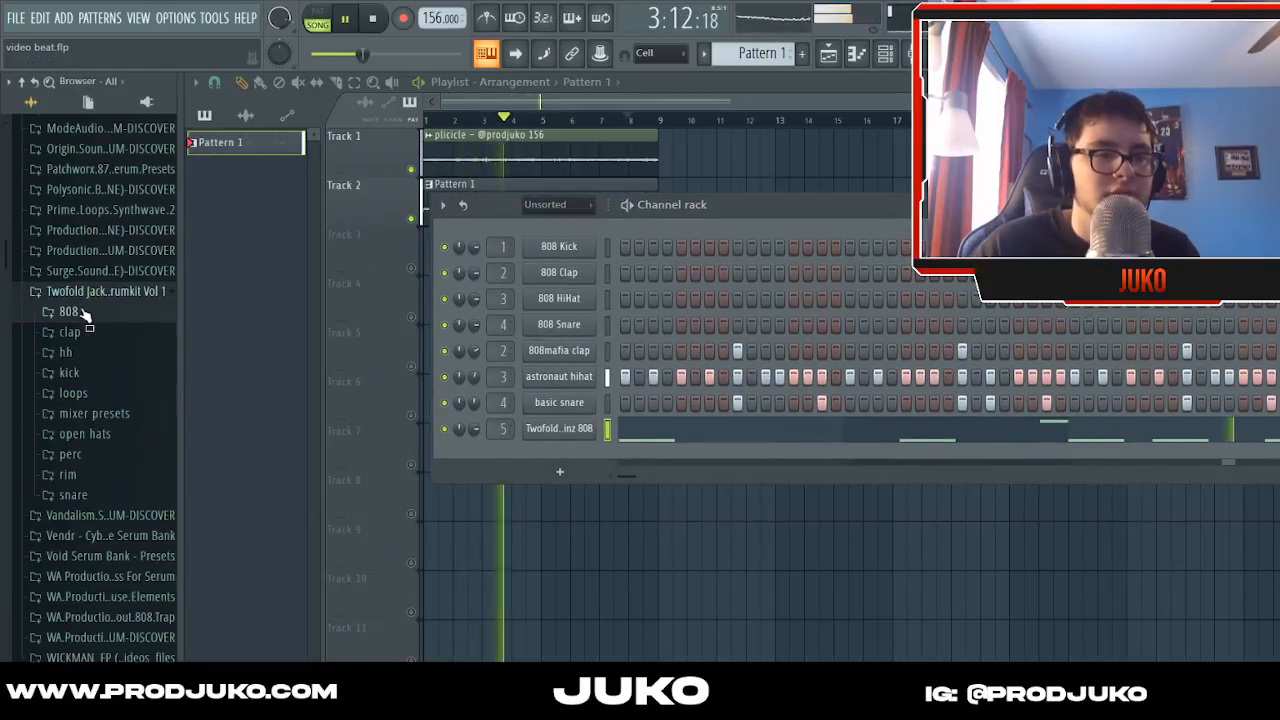
{"action": "left_click", "coordinate": [85, 433]}
{"action": "left_click", "coordinate": [100, 454]}
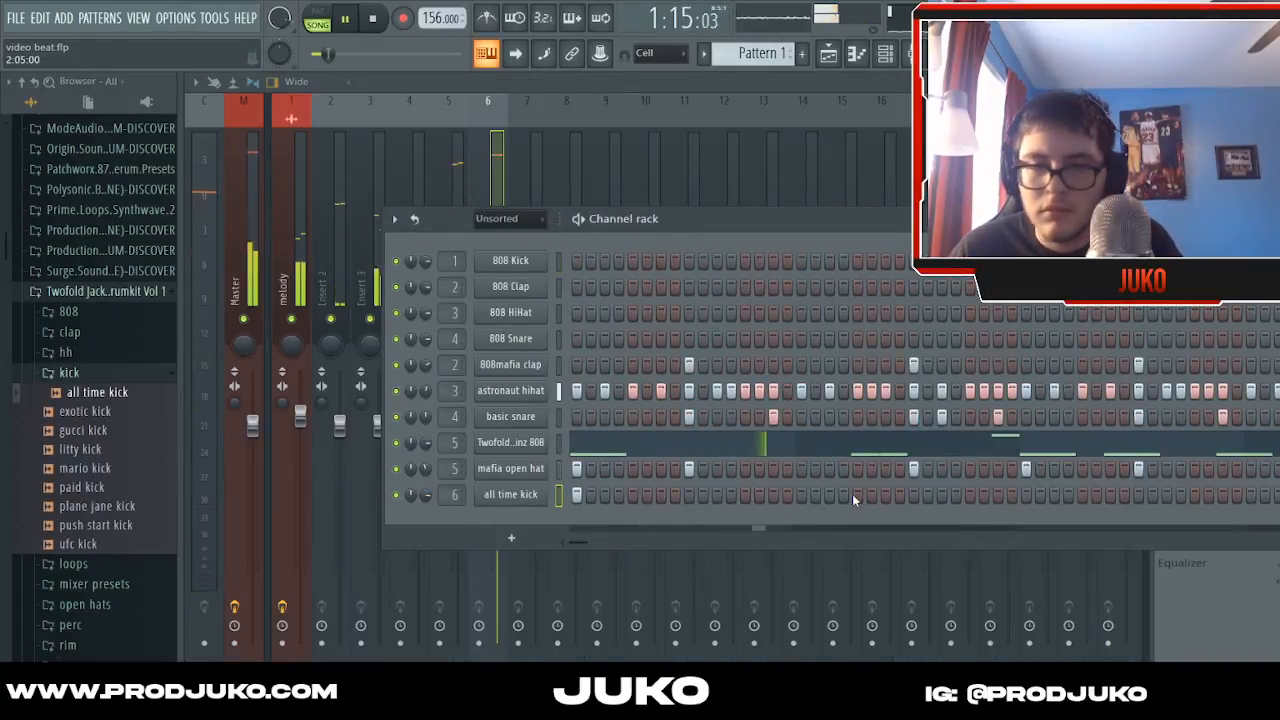
- Place all time kick hits on steps 23 and 39 of the channel rack pattern
{"action": "left_click", "coordinate": [856, 497]}
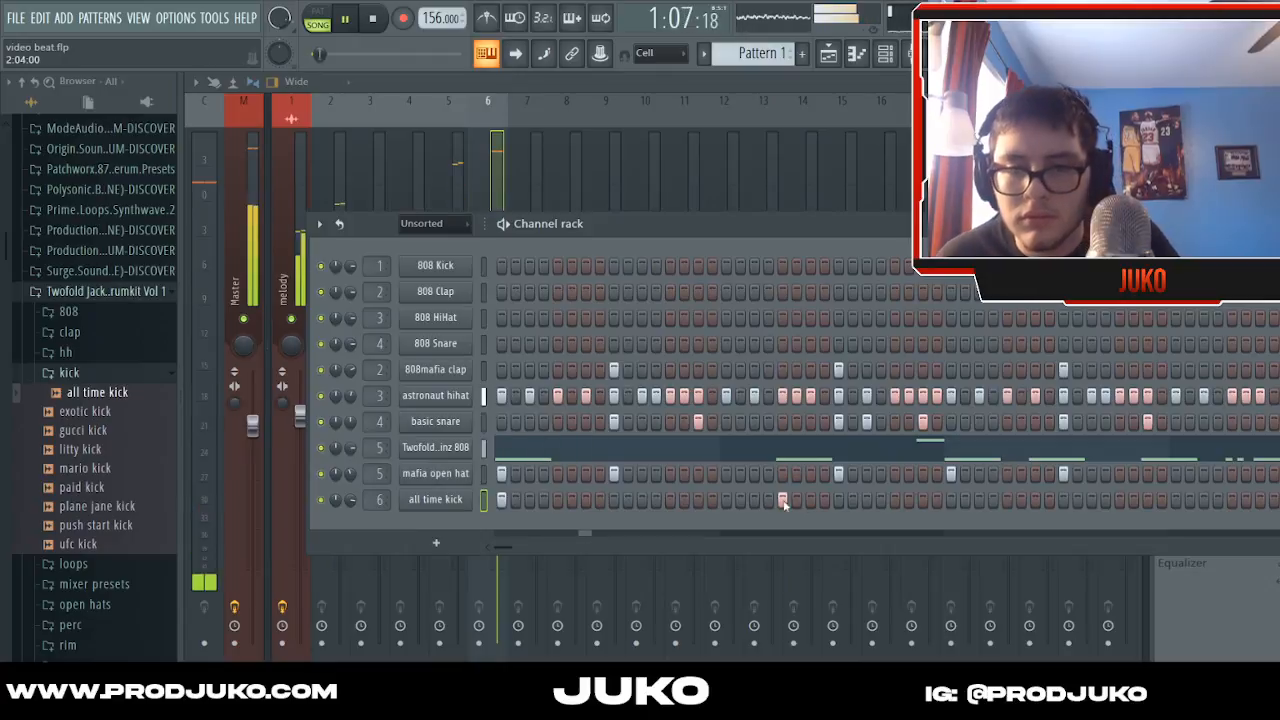
{"action": "right_click", "coordinate": [785, 501]}
{"action": "left_click", "coordinate": [809, 501]}
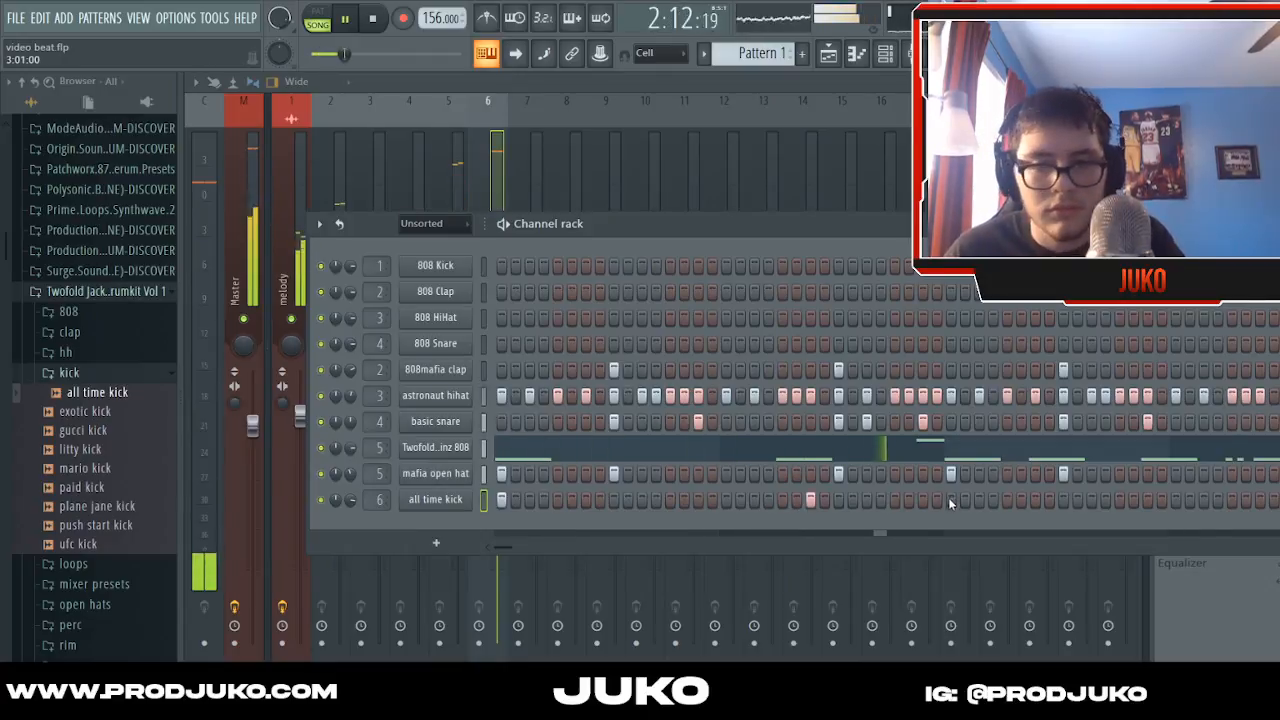
{"action": "left_click", "coordinate": [1035, 499]}
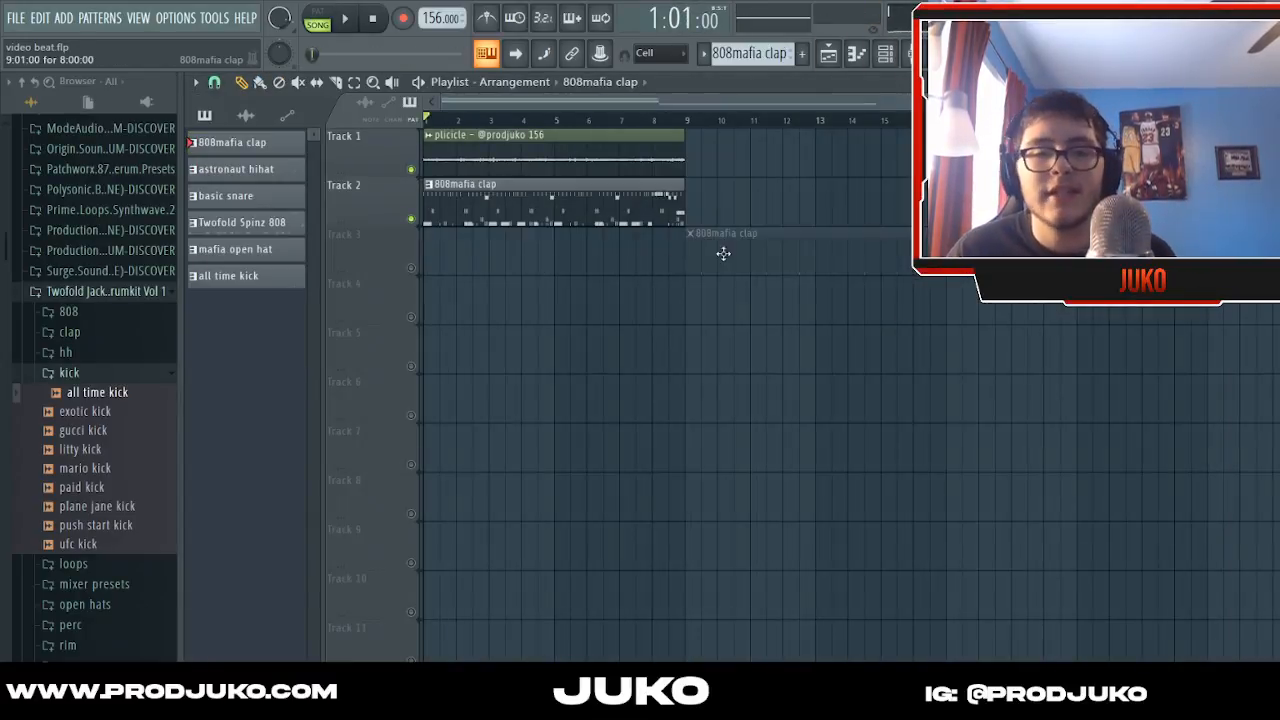
- Delete the 808mafia clap pattern clip from Track 2 of the playlist
{"action": "right_click", "coordinate": [644, 222]}
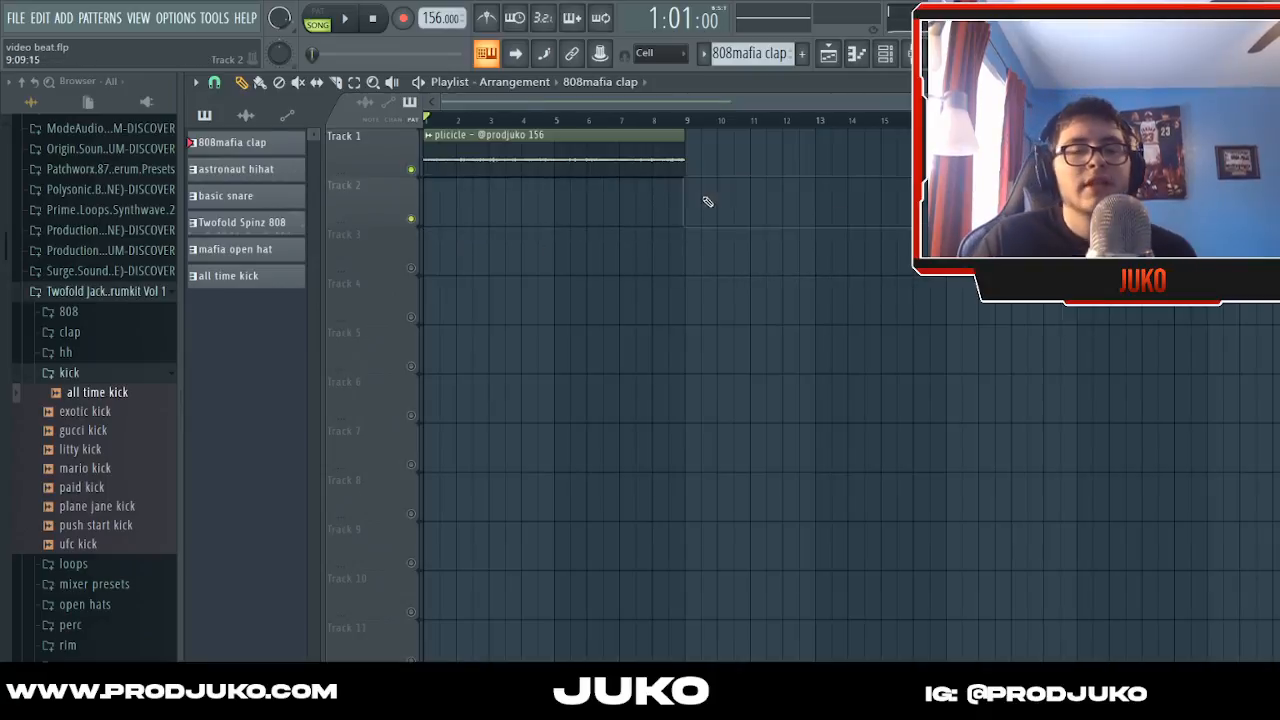
{"action": "scroll", "coordinate": [666, 103], "scroll_direction": "down", "scroll_amount": 3}
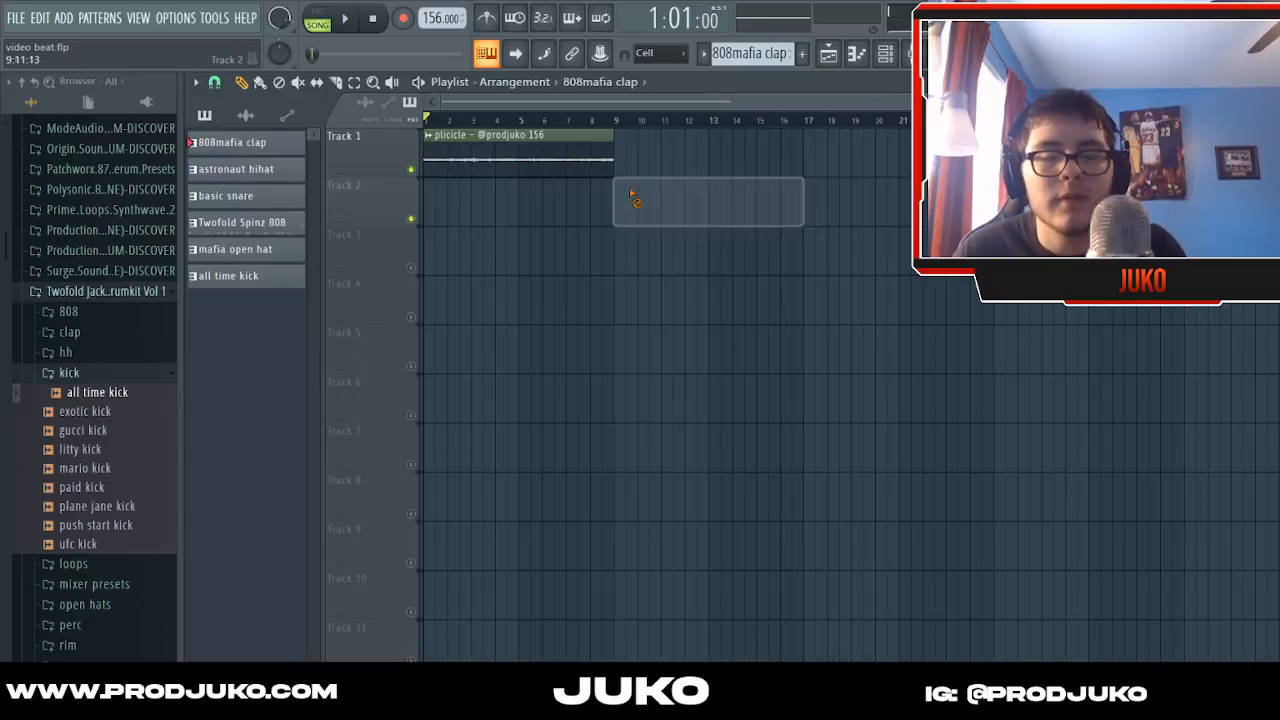
{"action": "scroll", "coordinate": [610, 101], "scroll_direction": "down", "scroll_amount": 1}
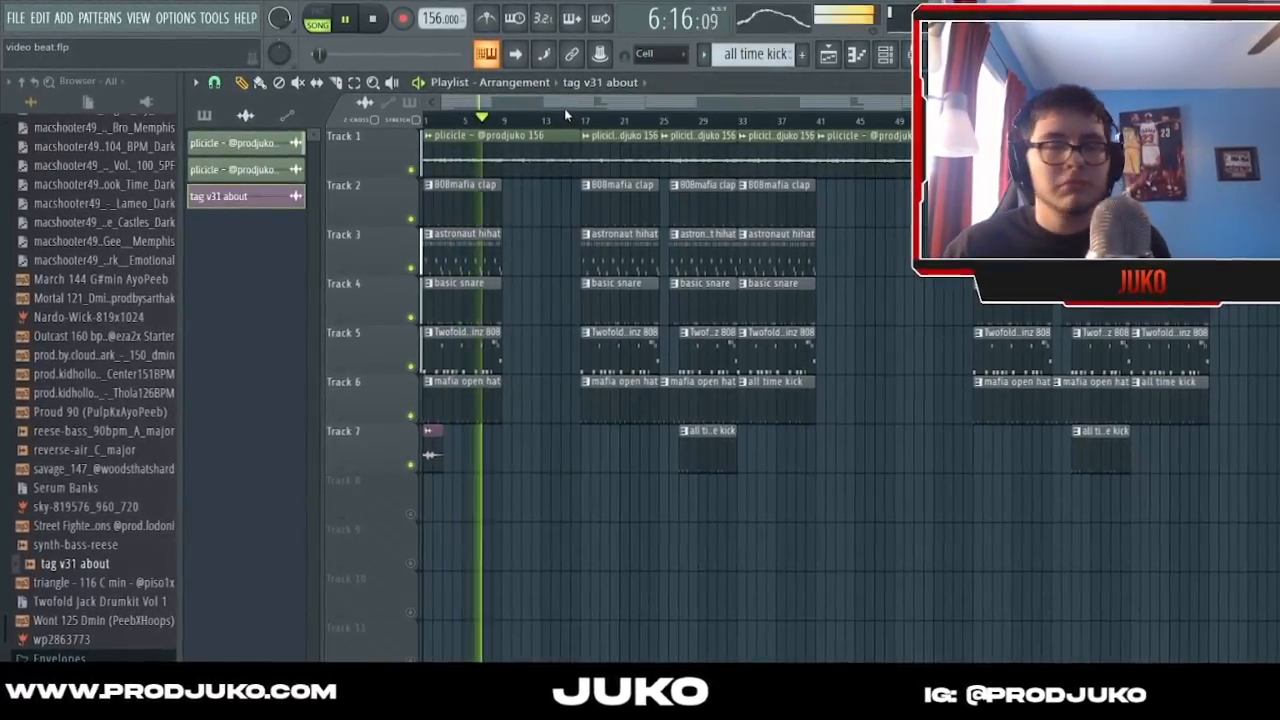
{"action": "scroll", "coordinate": [577, 115], "scroll_direction": "down", "scroll_amount": 1}
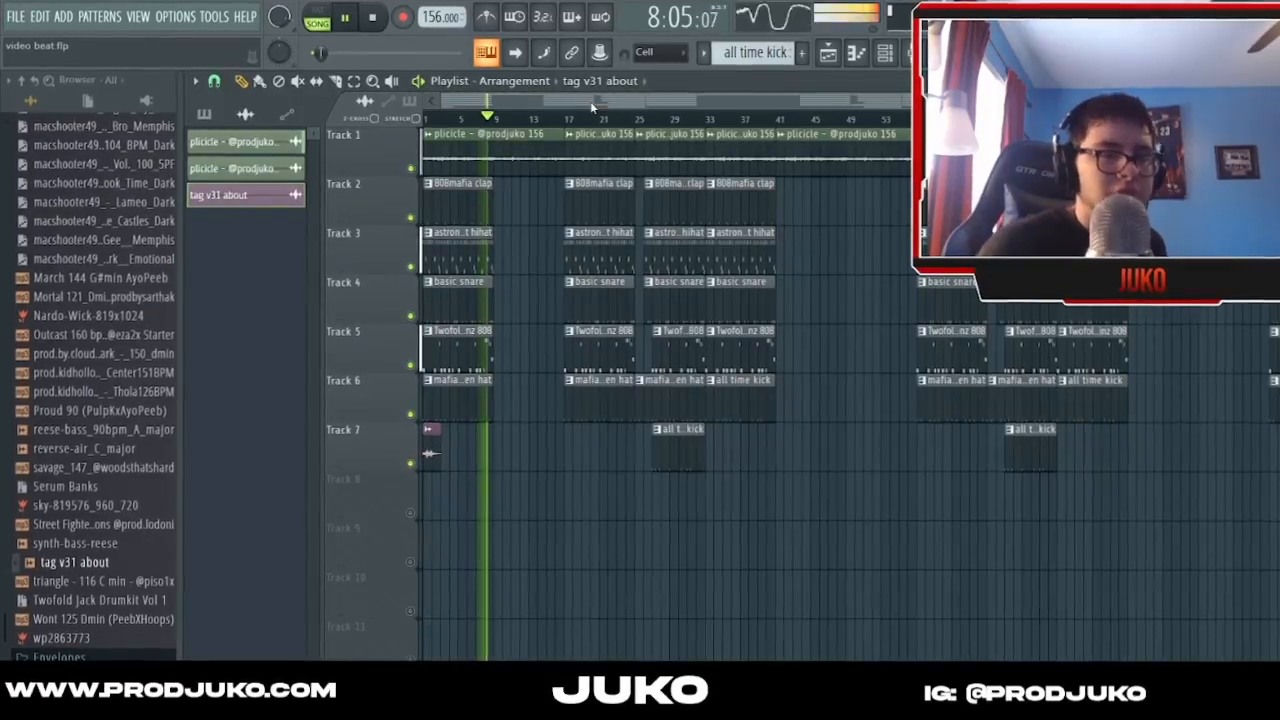